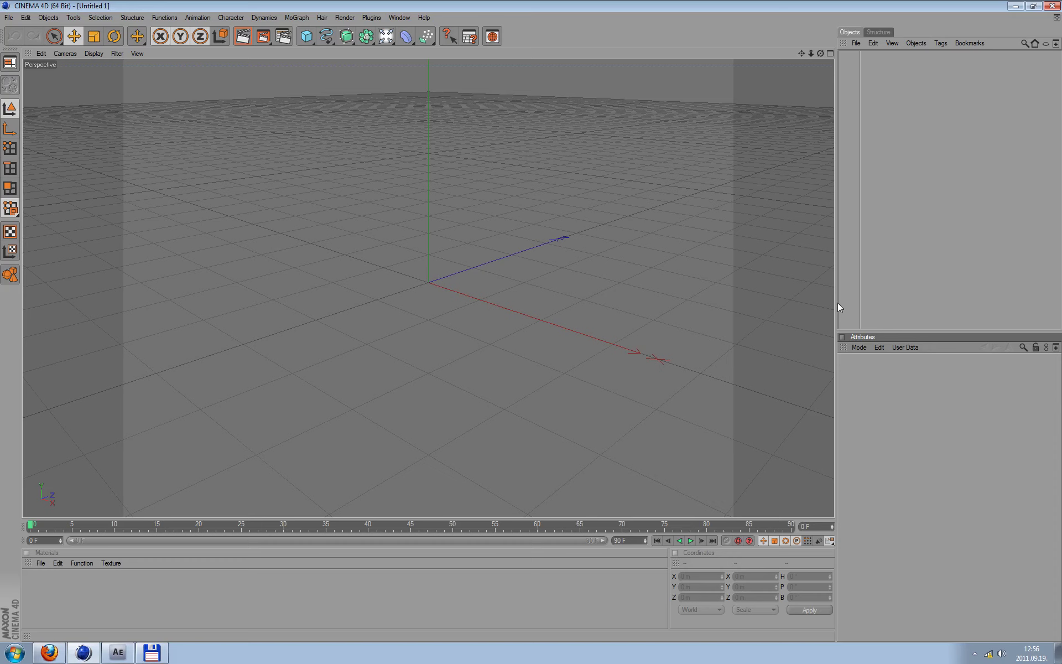
Add a cube and set its Size Y to 30 m, making a 200 m wide slab
click(306, 36)
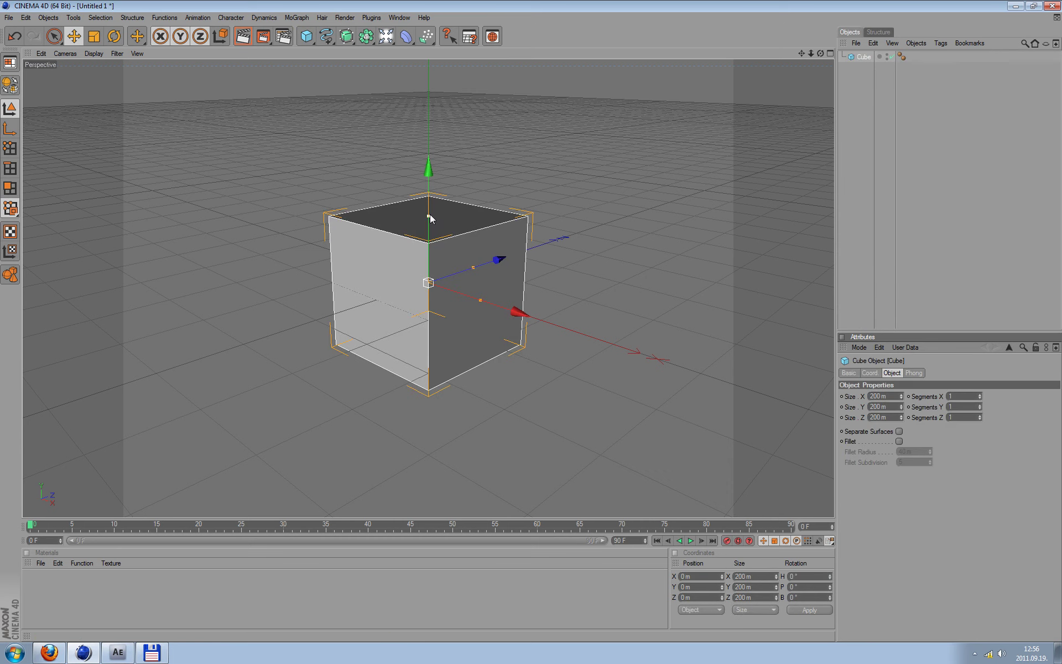
drag(428, 216, 429, 272)
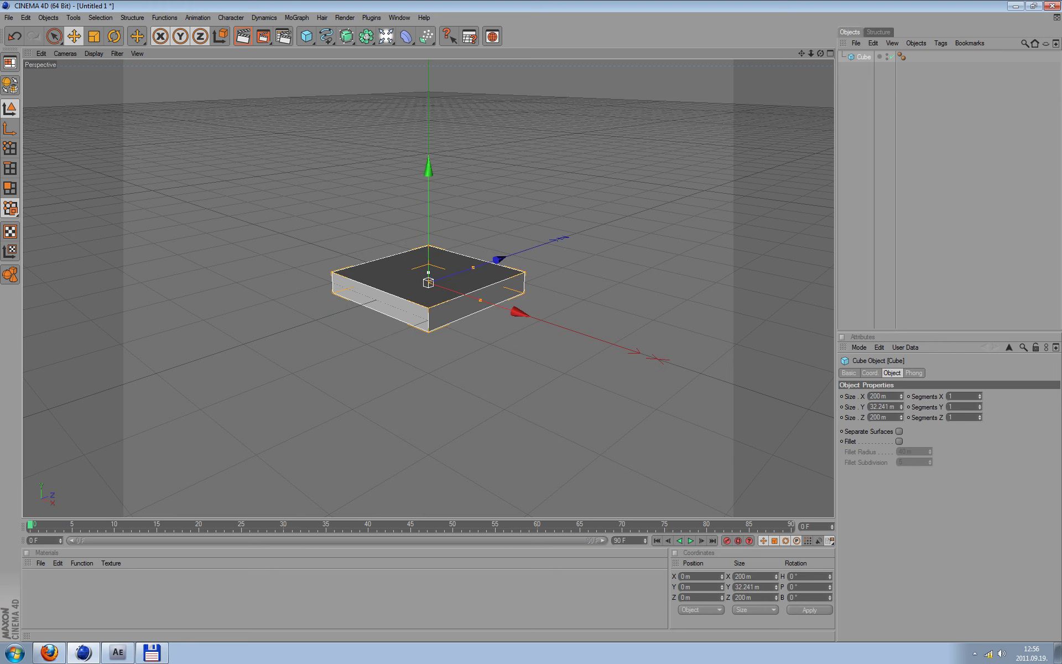
mouse_move(491, 372)
alt+mouse_down()
mouse_move(486, 310)
mouse_move(531, 332)
alt+mouse_up()
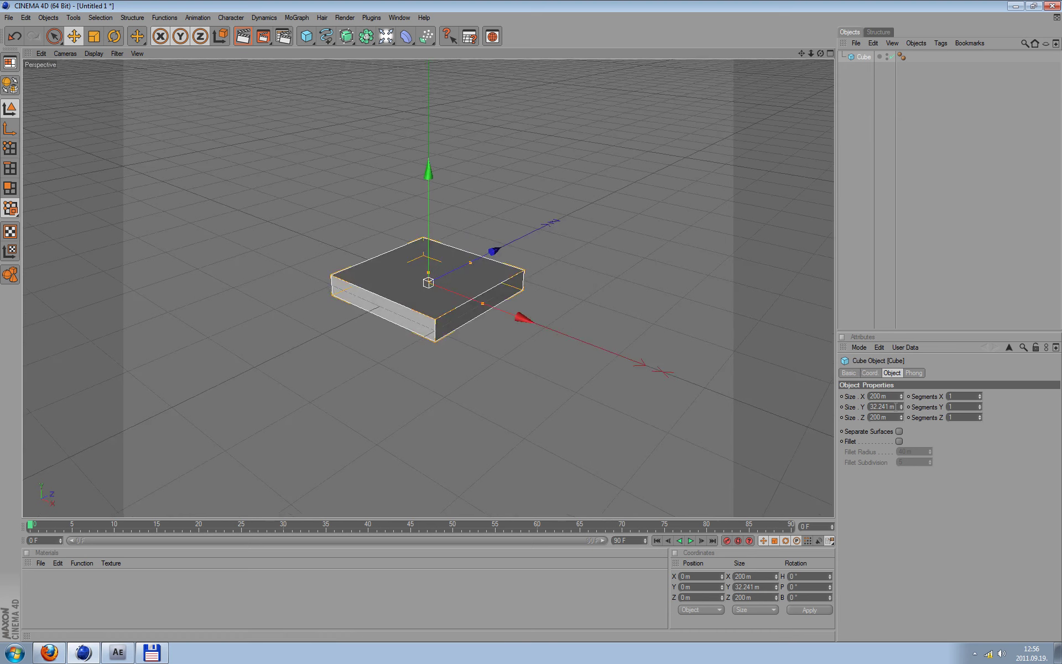
click(896, 406)
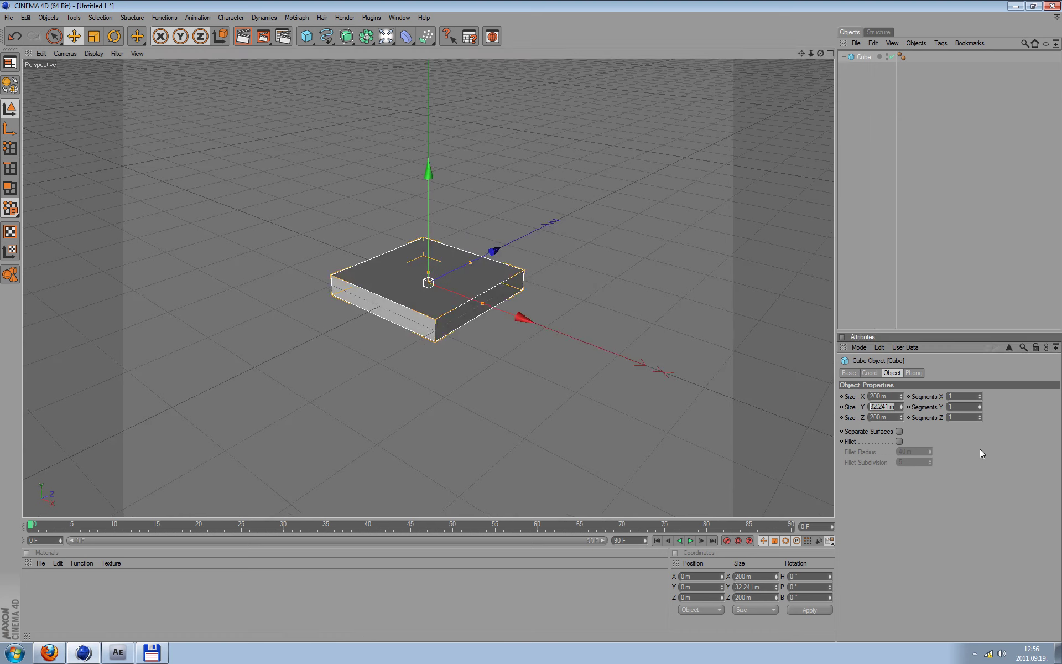
text(30)
key(Return)
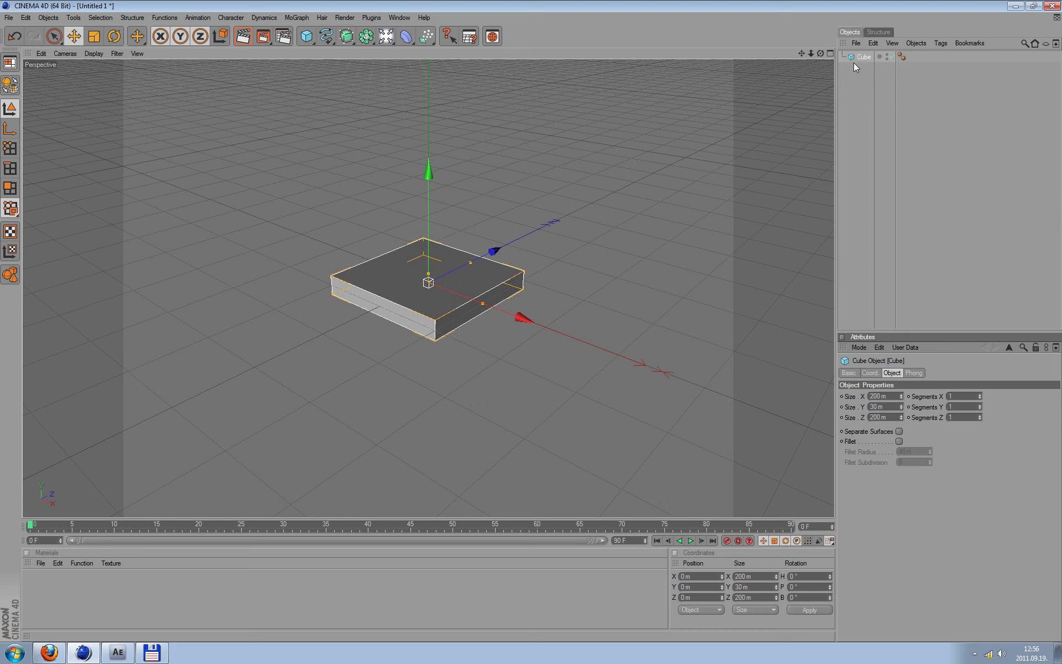
click(856, 58)
Make the cube editable with C and switch to Polygons mode
key(c)
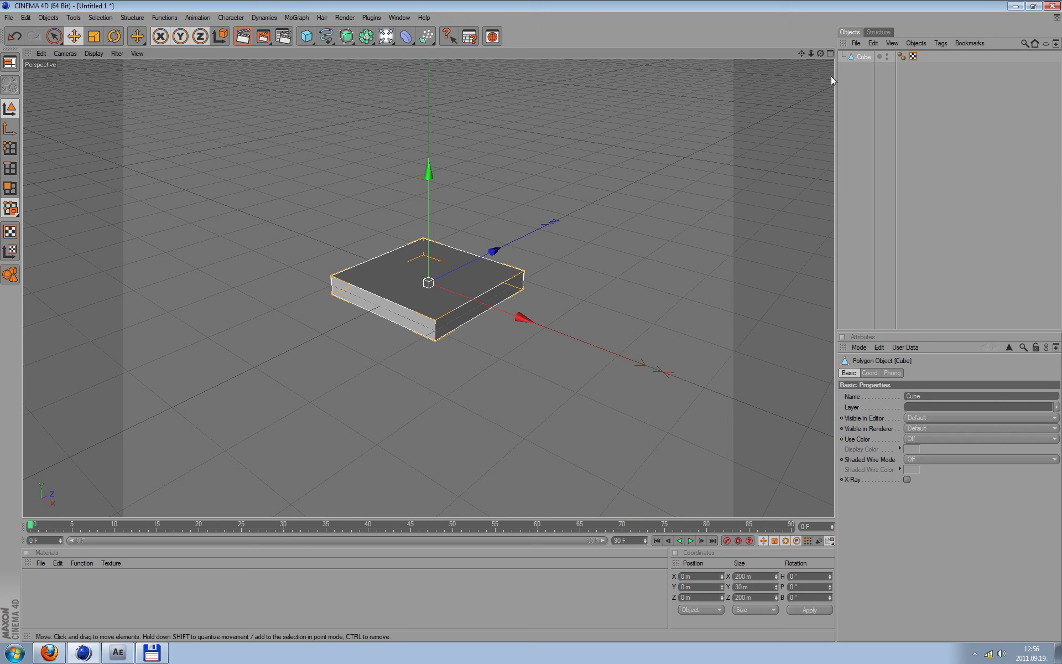
click(10, 188)
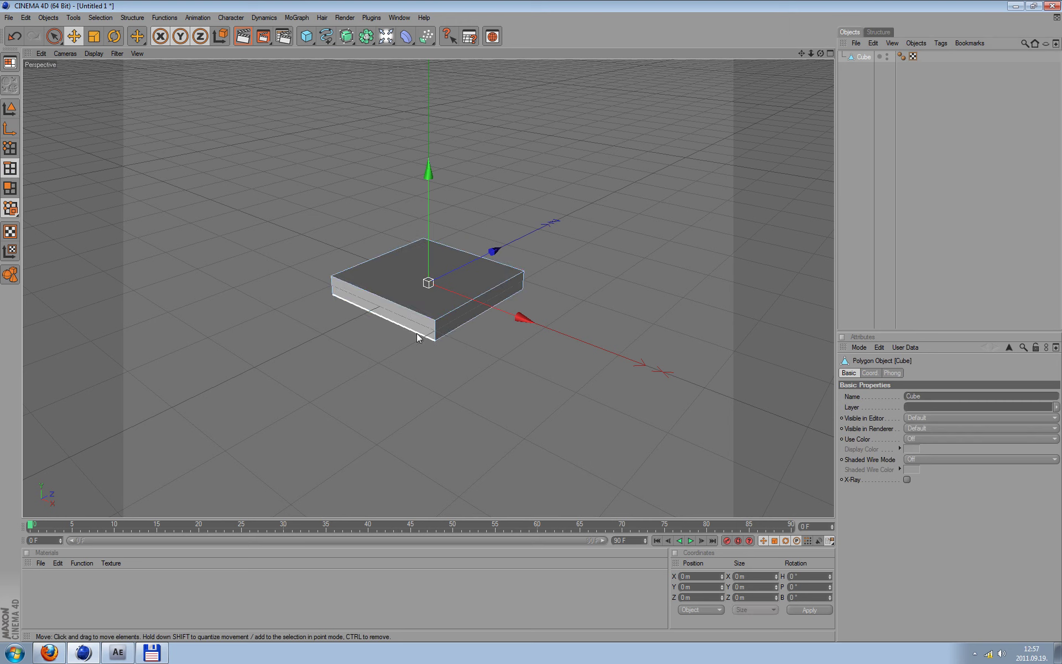
click(11, 209)
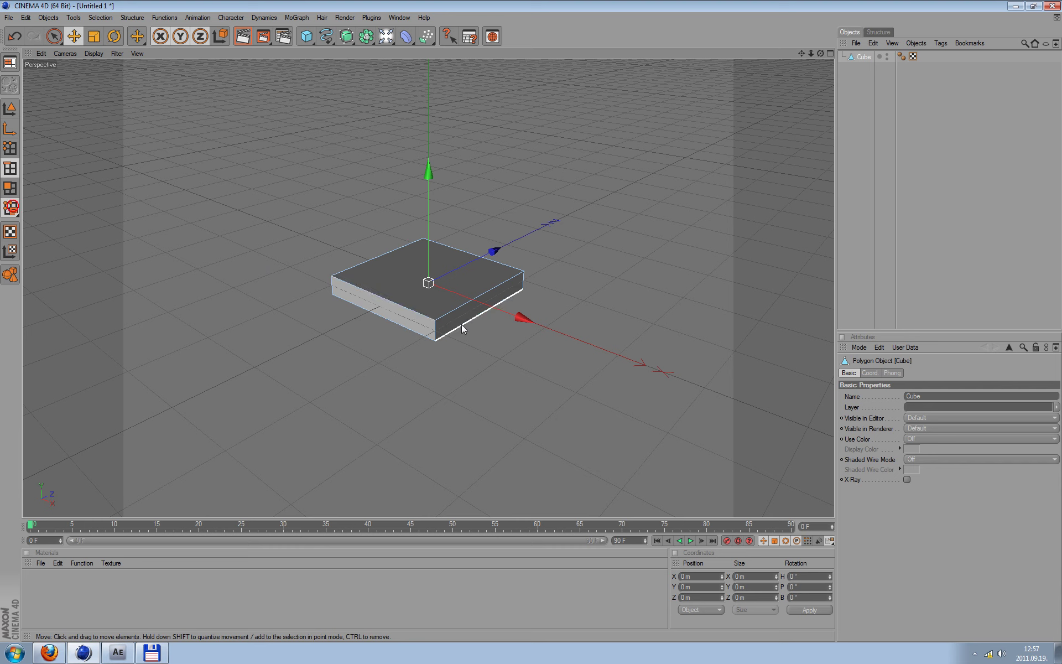
click(10, 148)
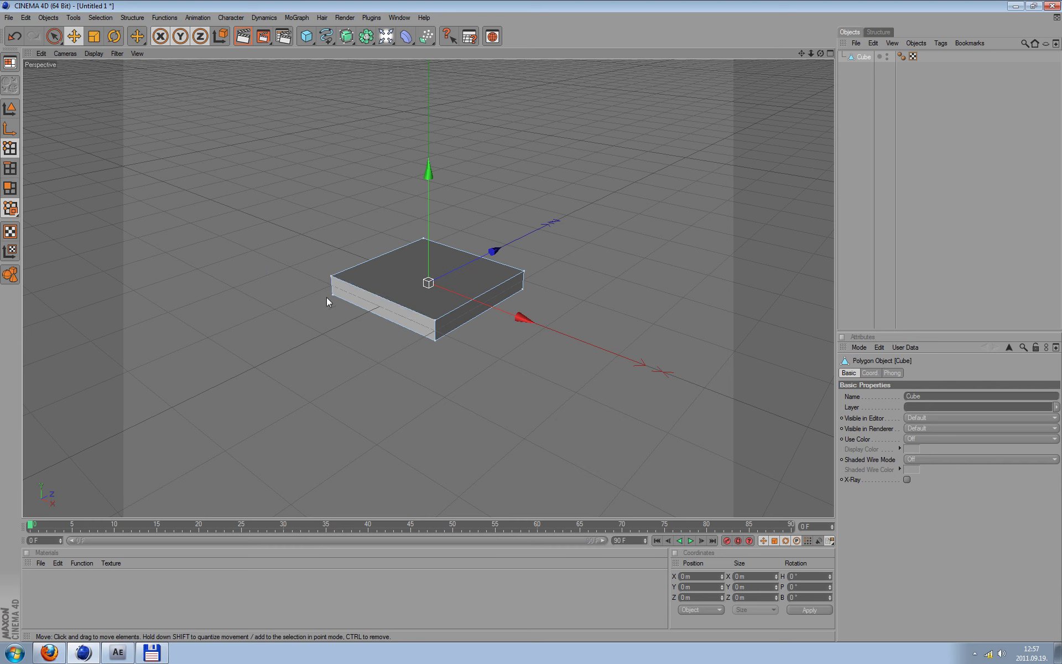
click(12, 187)
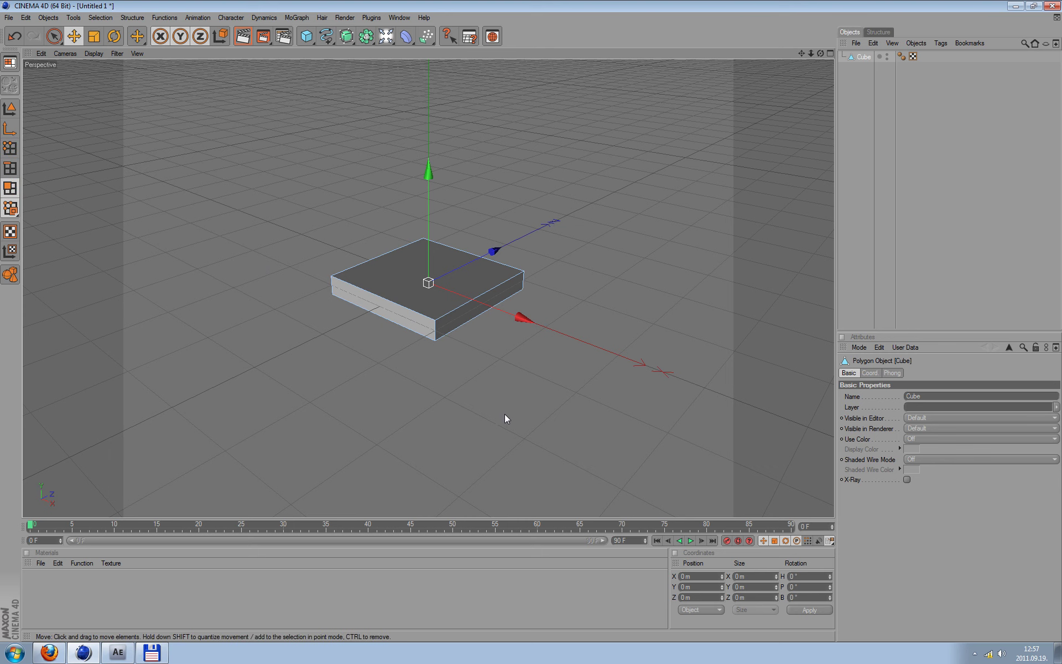
alt+drag(505, 413, 459, 283)
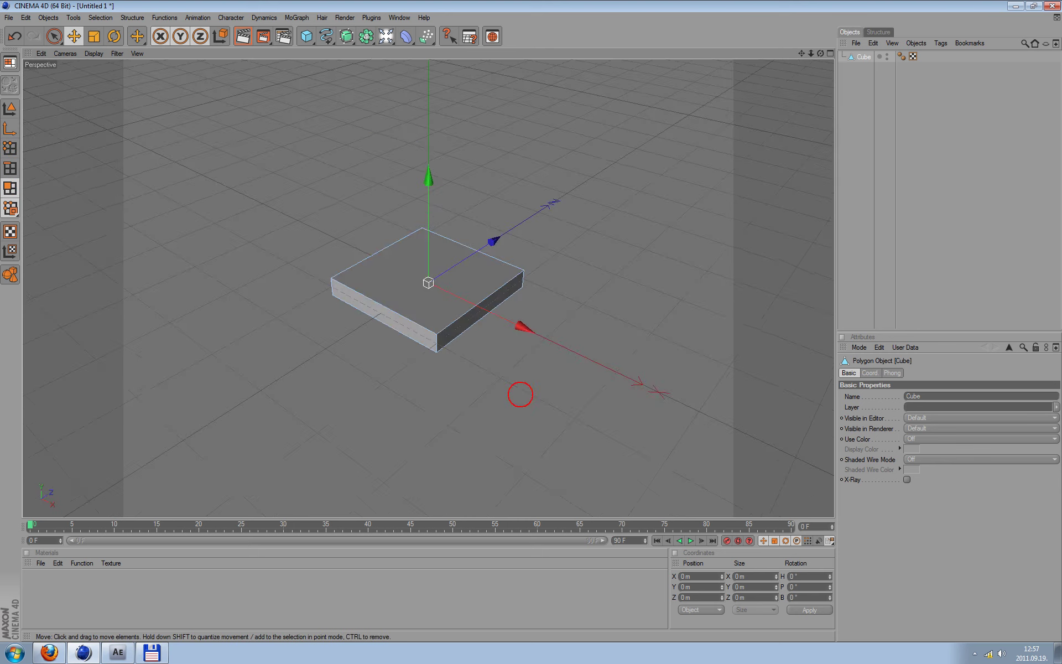
Select the slab's top face and bring up the mesh commands menu
click(403, 277)
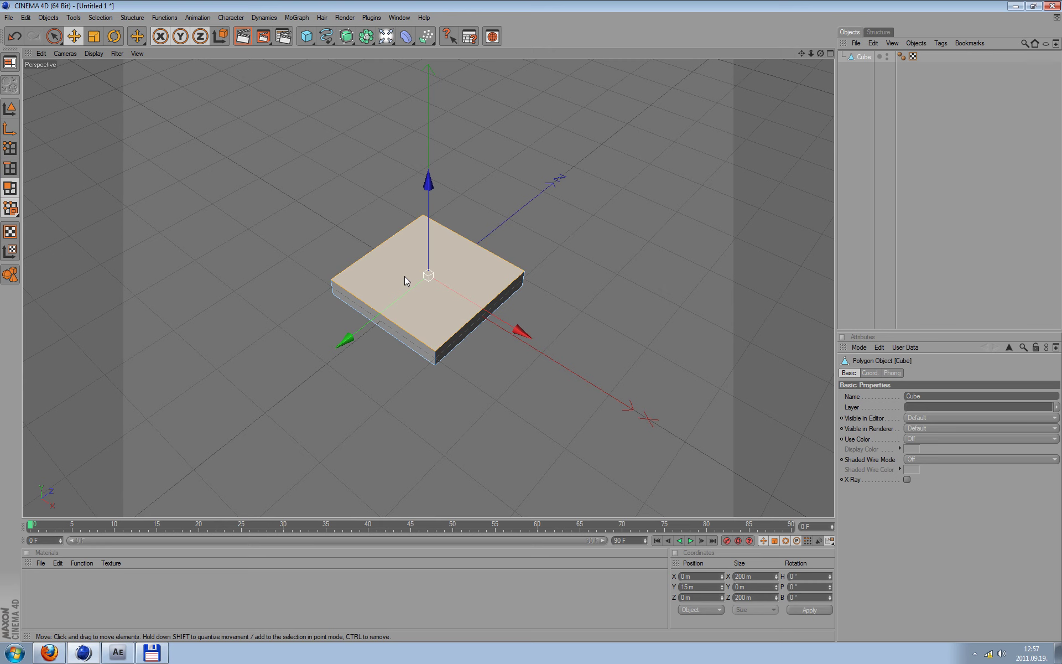
mouse_move(462, 426)
mouse_down()
mouse_move(531, 320)
mouse_move(453, 420)
mouse_move(498, 470)
mouse_move(498, 515)
mouse_move(532, 362)
mouse_up()
key(ctrl+z)
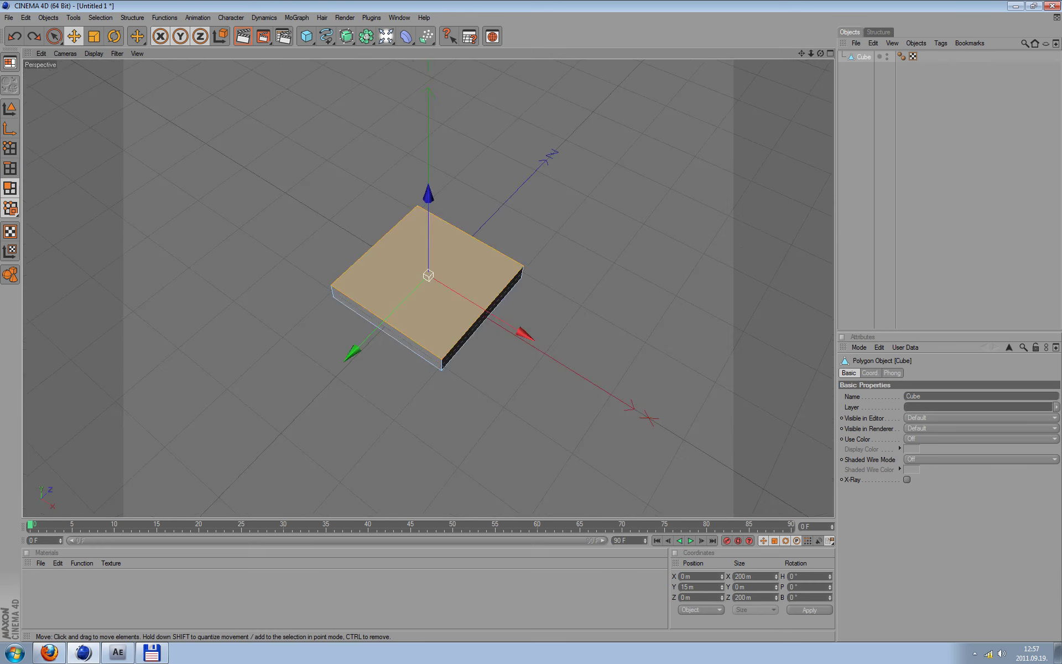
click(470, 285)
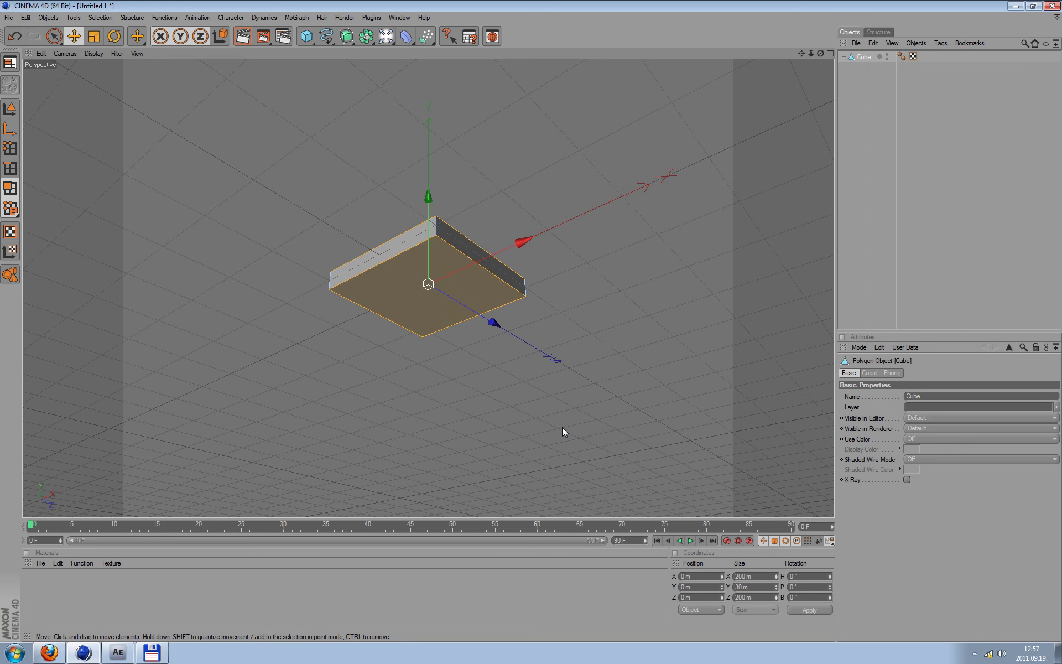
alt+drag(640, 435, 641, 387)
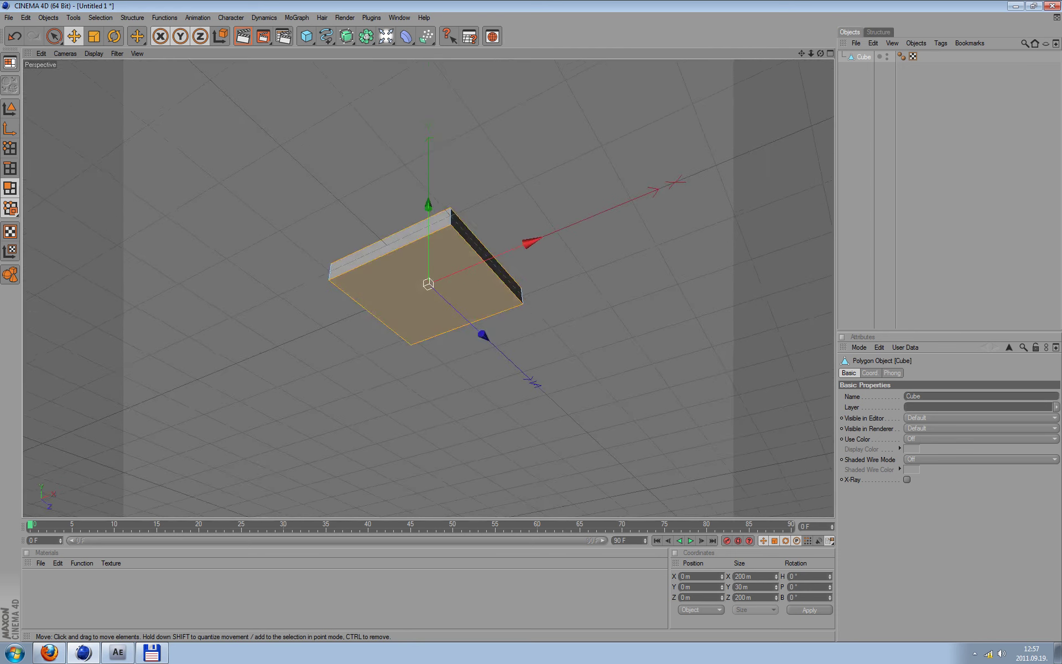
click(429, 318)
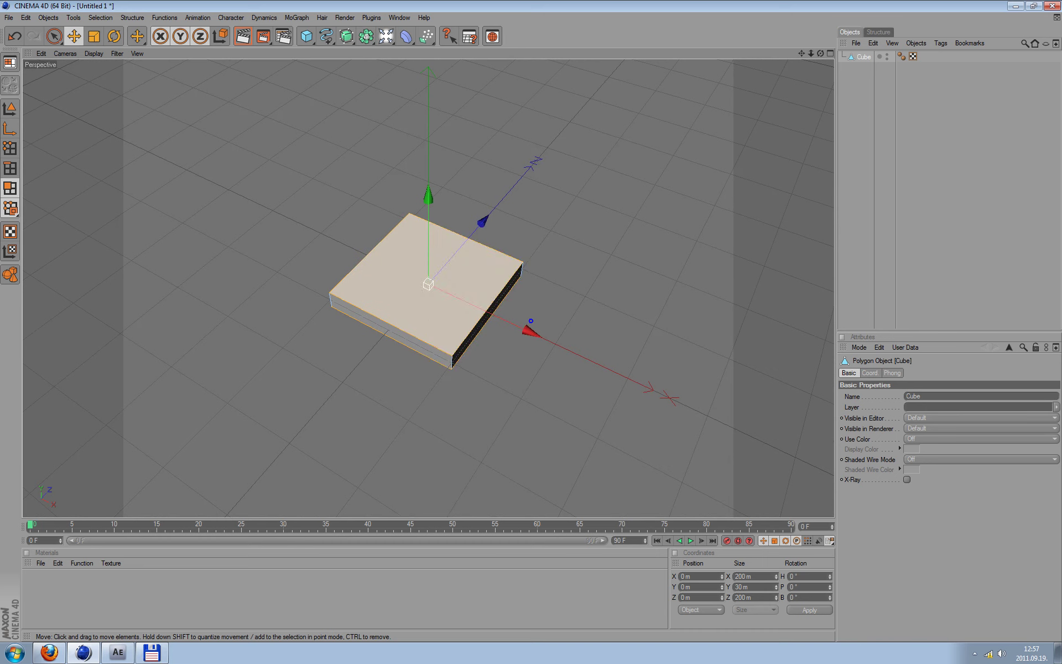
right_click(402, 281)
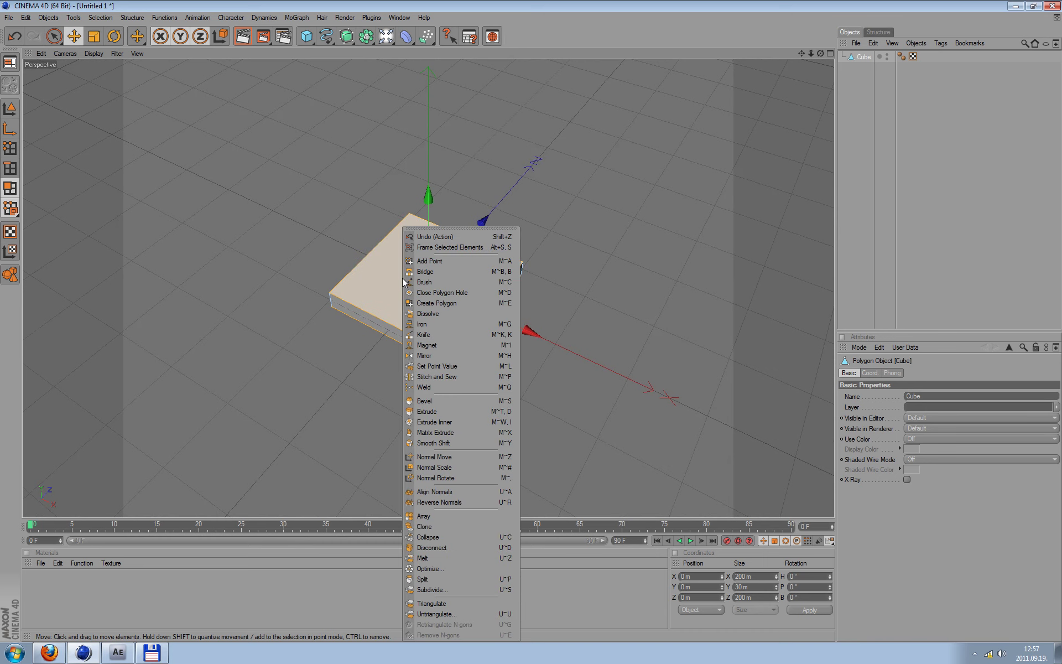
Inset the slab's top face with Extrude Inner
click(447, 422)
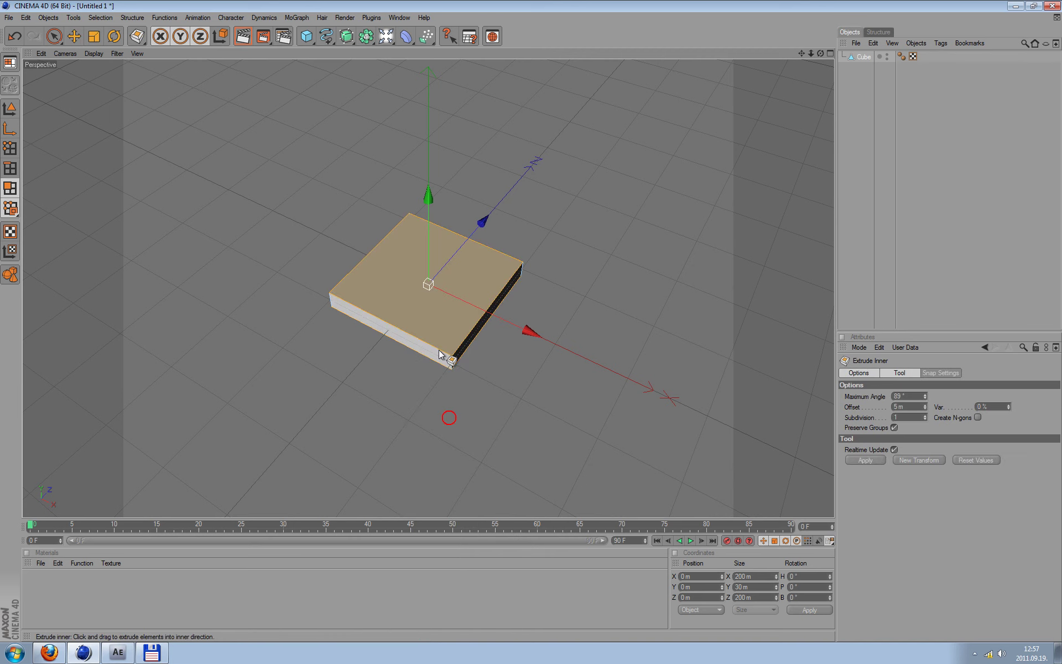
drag(403, 299, 429, 298)
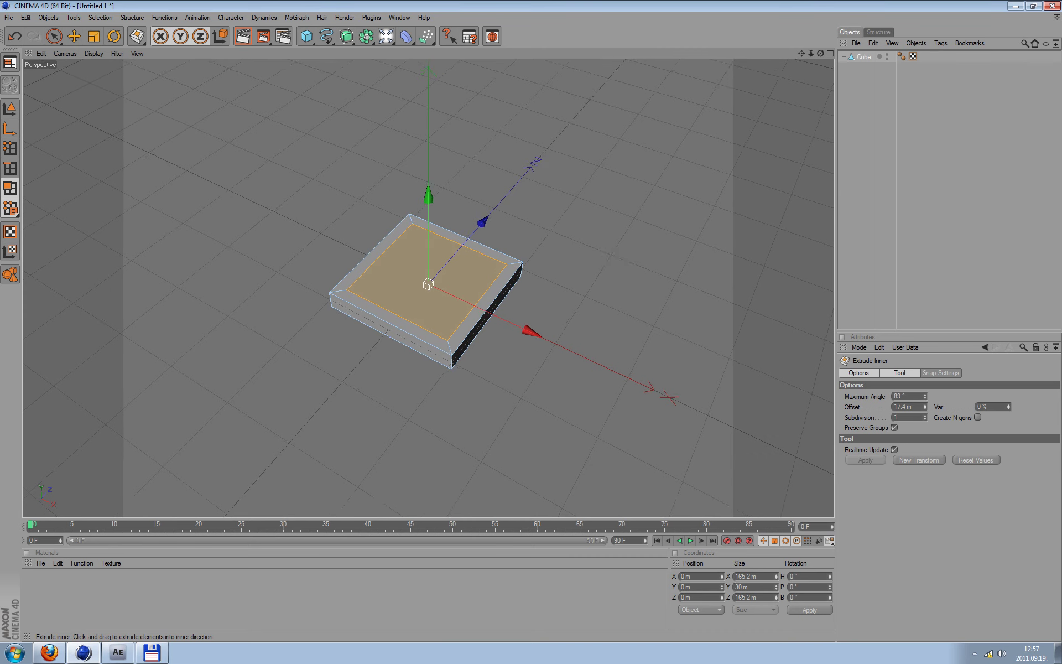
mouse_move(675, 246)
alt+mouse_down()
mouse_move(608, 183)
mouse_move(609, 249)
mouse_move(580, 166)
mouse_move(581, 232)
mouse_move(581, 188)
mouse_move(553, 166)
mouse_move(553, 265)
mouse_move(553, 232)
mouse_move(553, 245)
alt+mouse_up()
Extrude the inset face to a negative offset, sinking it 9.4 m
right_click(396, 271)
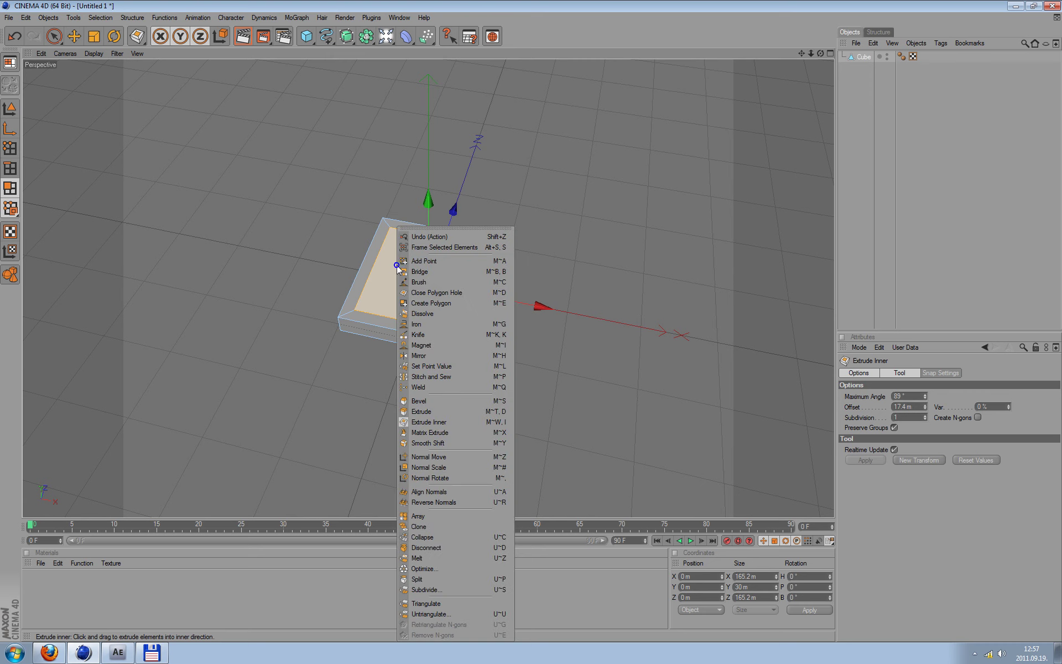
click(420, 410)
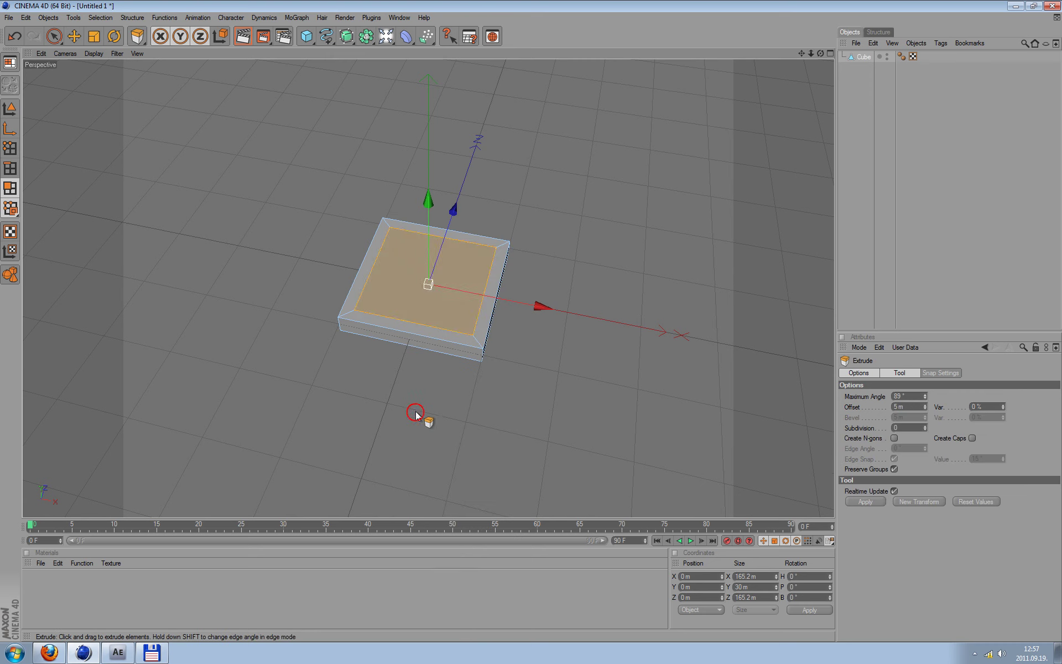
drag(410, 266, 387, 270)
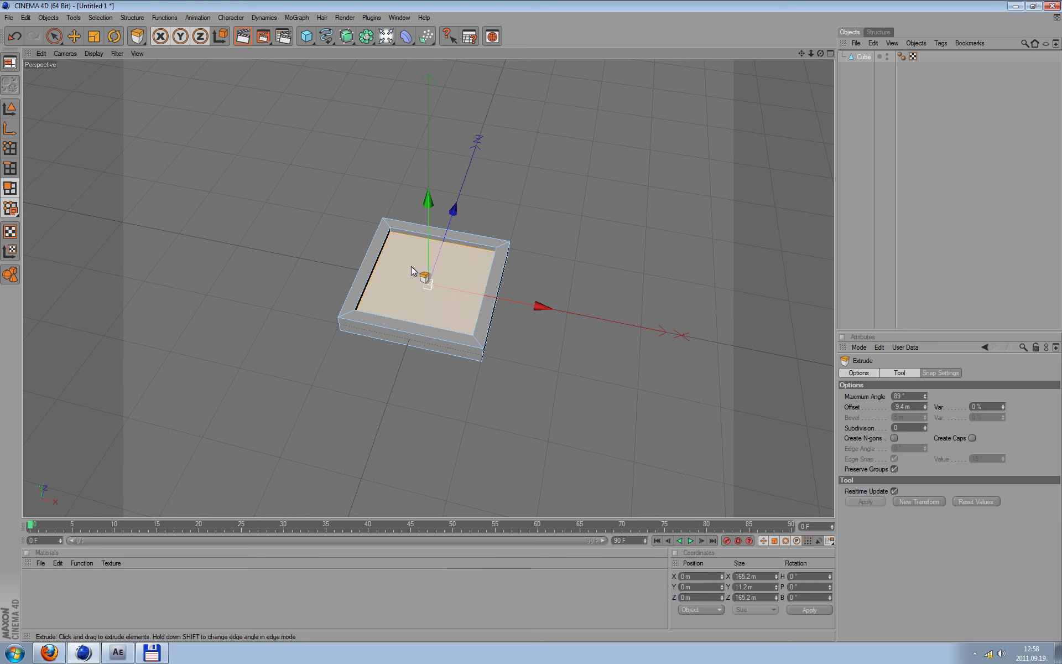
mouse_move(426, 276)
alt+mouse_down()
mouse_move(426, 243)
mouse_move(437, 265)
mouse_move(420, 277)
mouse_move(431, 259)
mouse_move(429, 271)
mouse_move(608, 199)
alt+mouse_up()
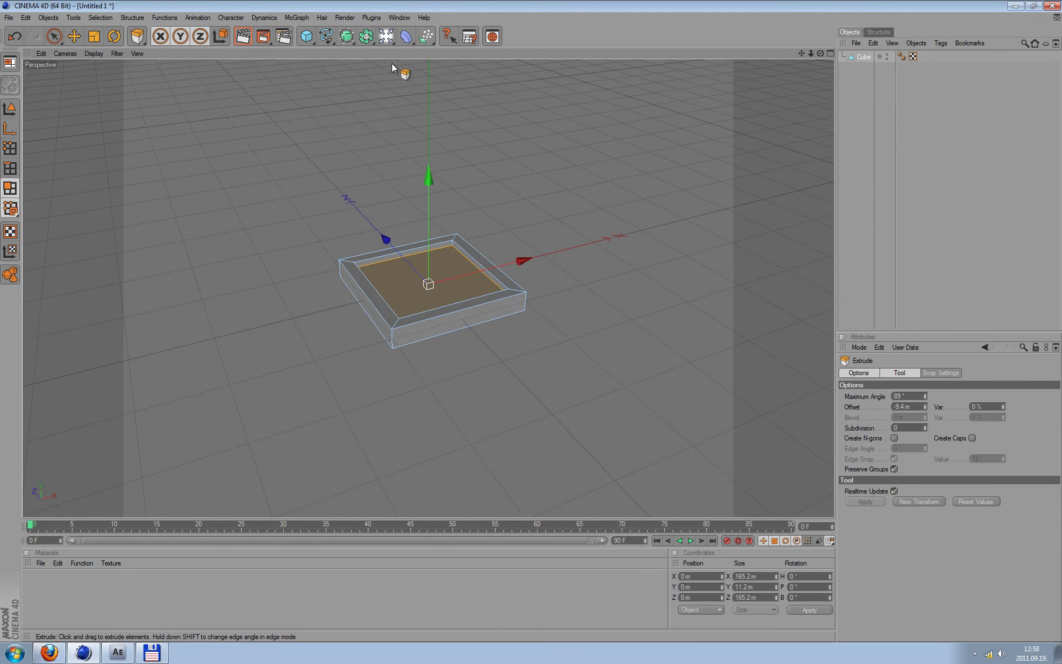
Add a HyperNURBS and nest the Cube under it to smooth it
click(349, 40)
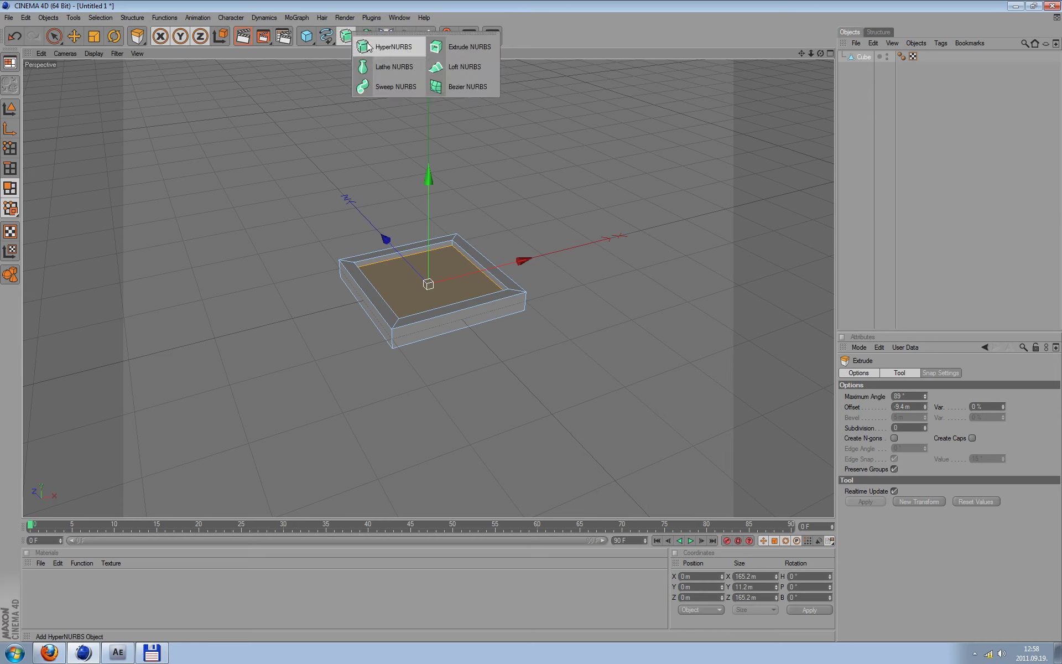
click(381, 46)
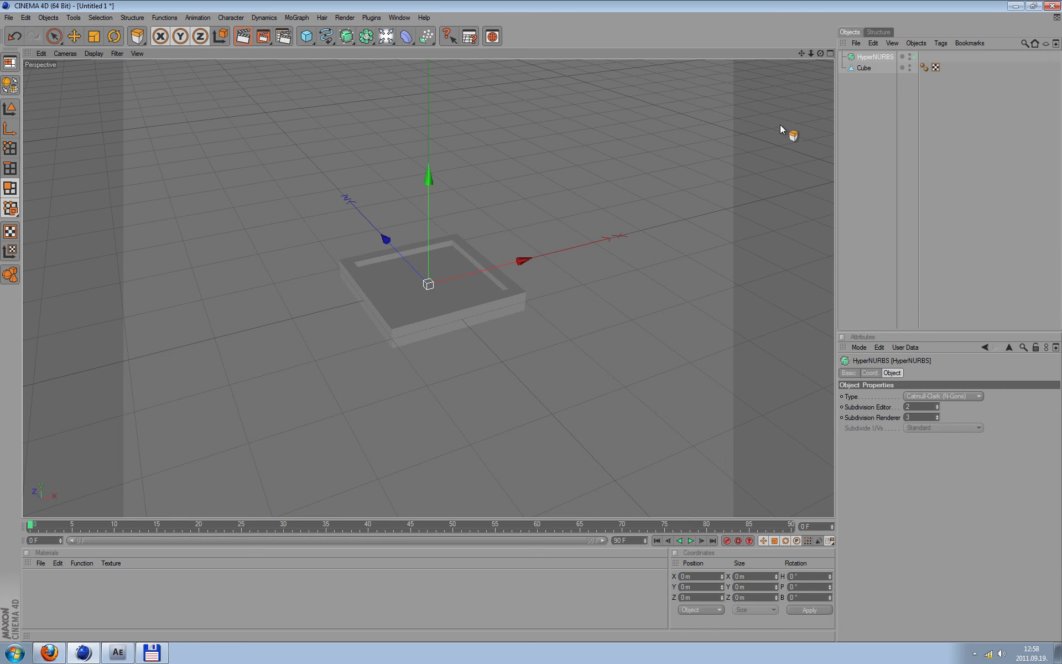
drag(834, 94, 874, 57)
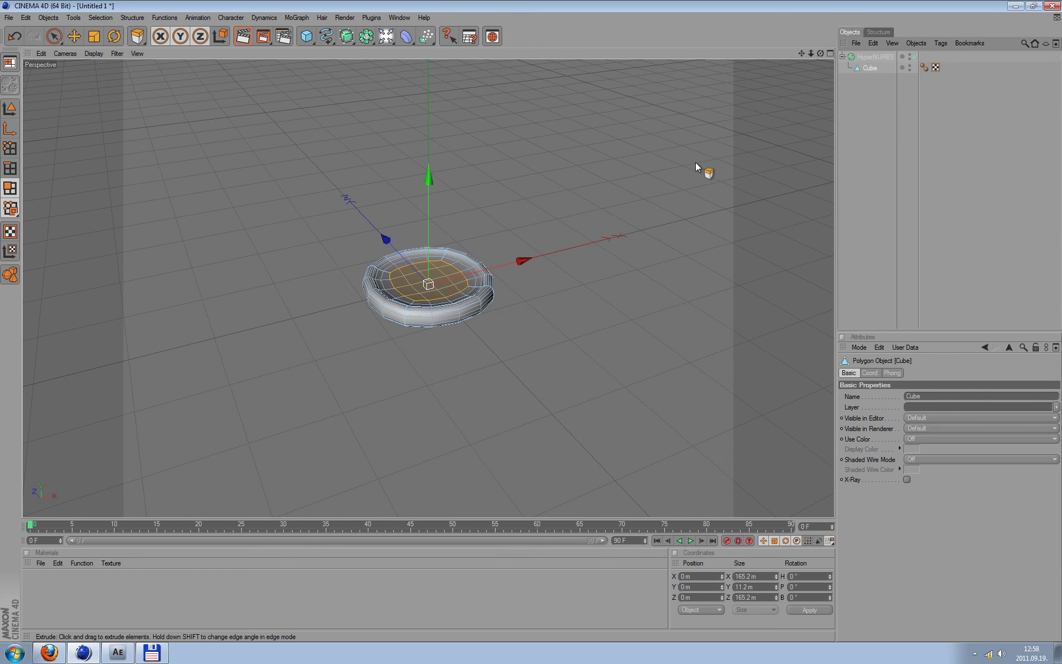
drag(572, 186, 560, 224)
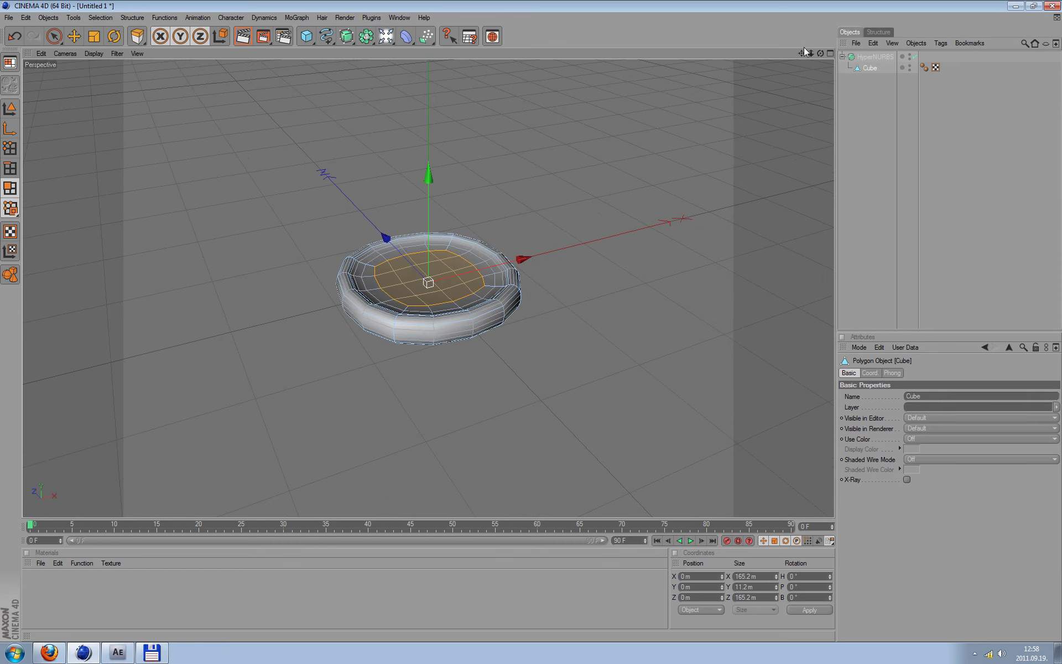
drag(802, 54, 800, 66)
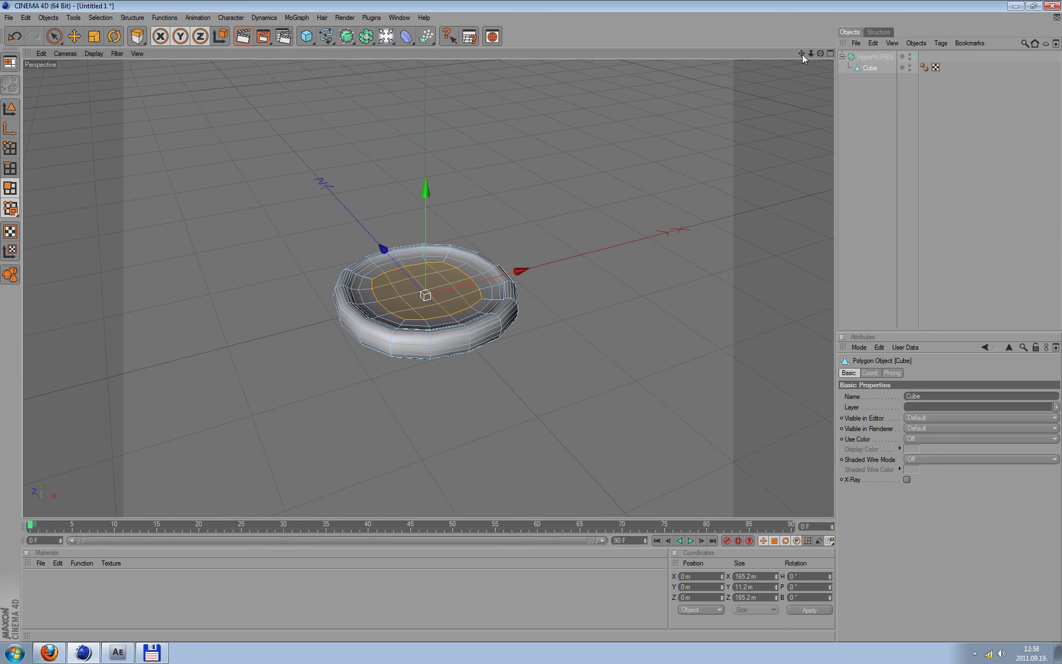
Set the HyperNURBS subdivision to 6 and preview the smoothed dish
click(874, 56)
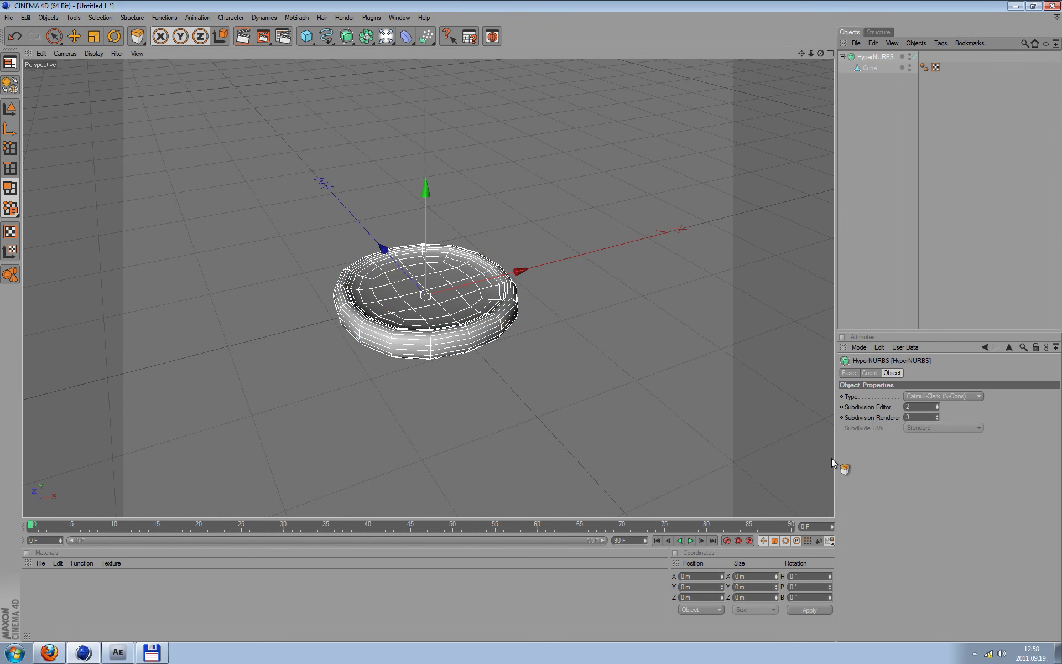
click(919, 407)
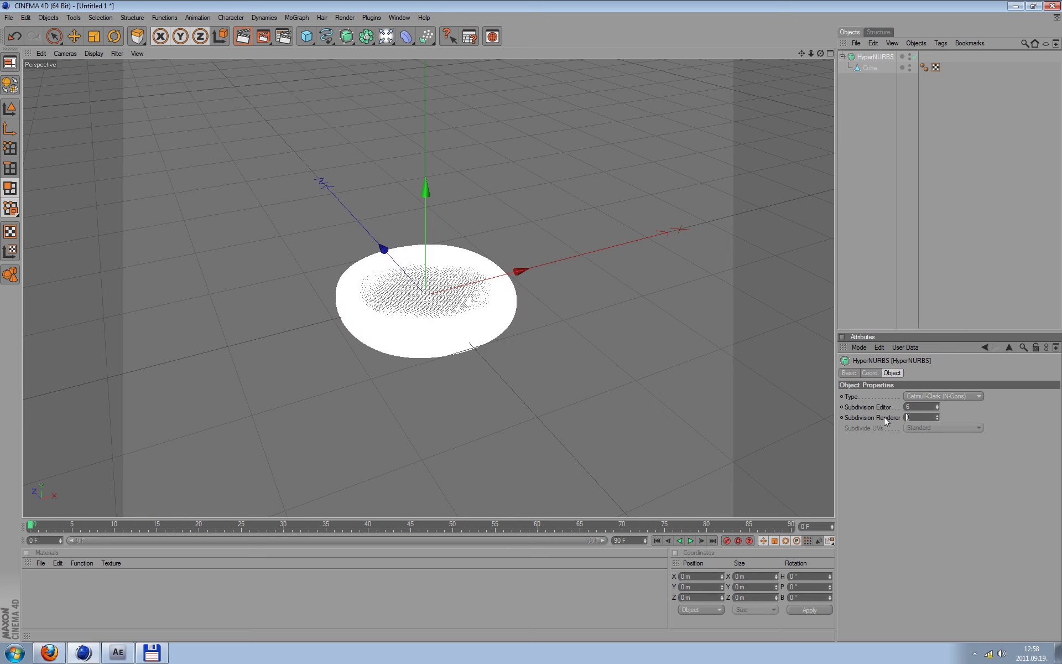
click(881, 539)
click(588, 190)
key(e)
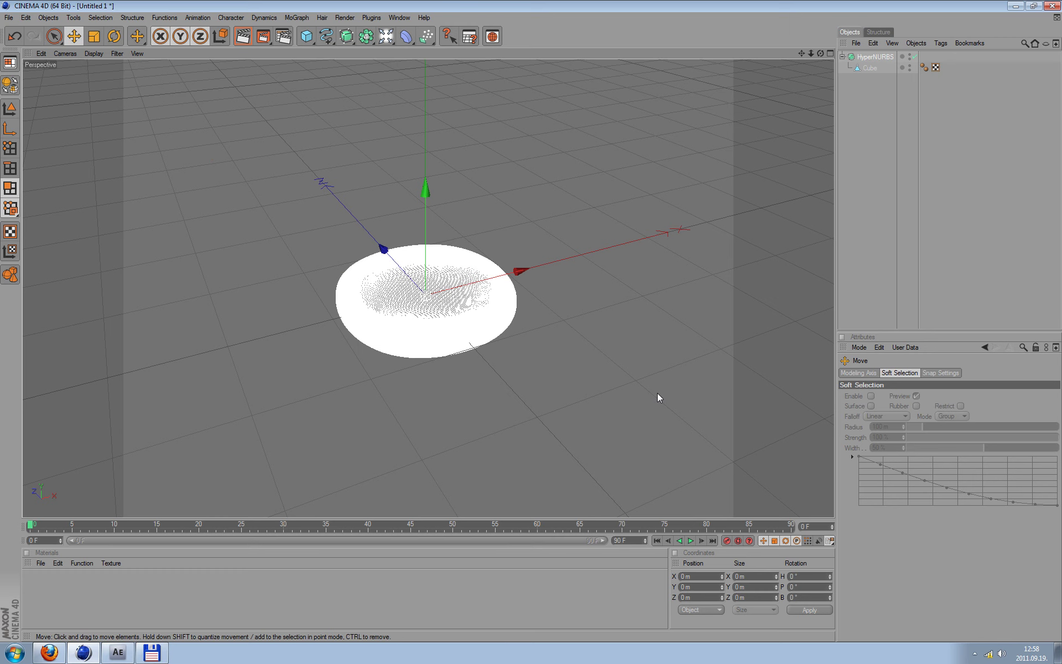
middle_drag(652, 396, 603, 342)
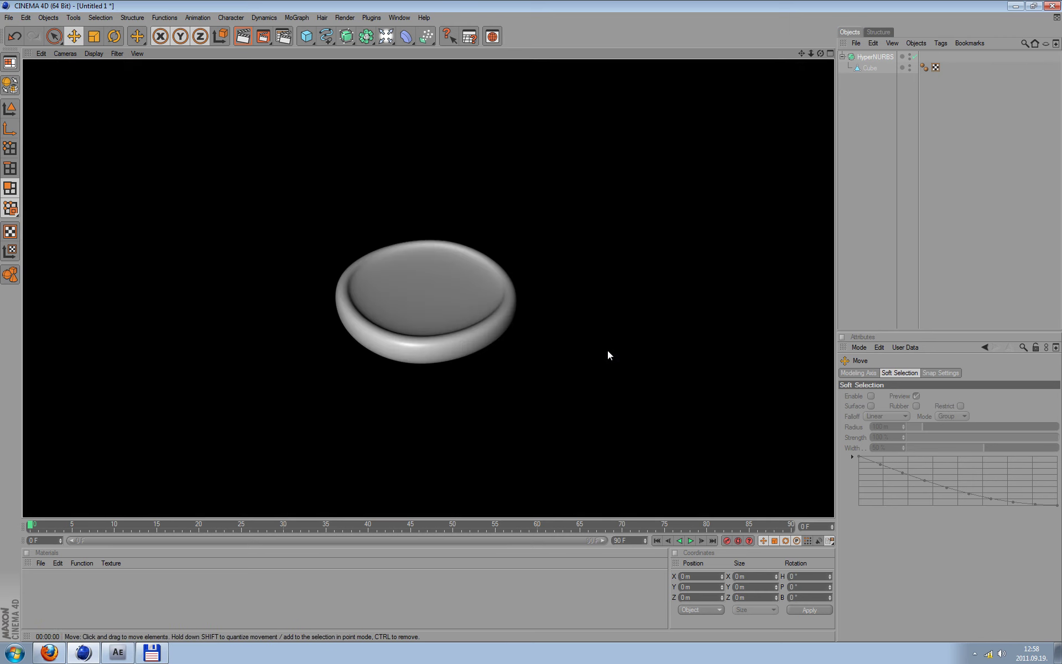
click(603, 299)
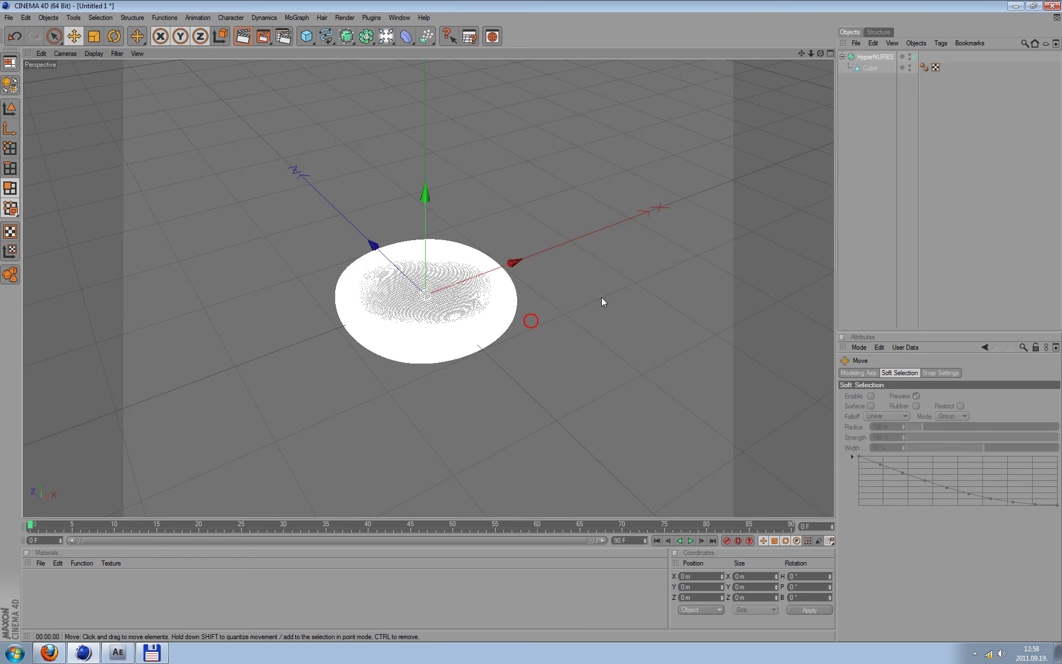
Create a new material Mat with Displacement enabled using a Noise texture
click(40, 563)
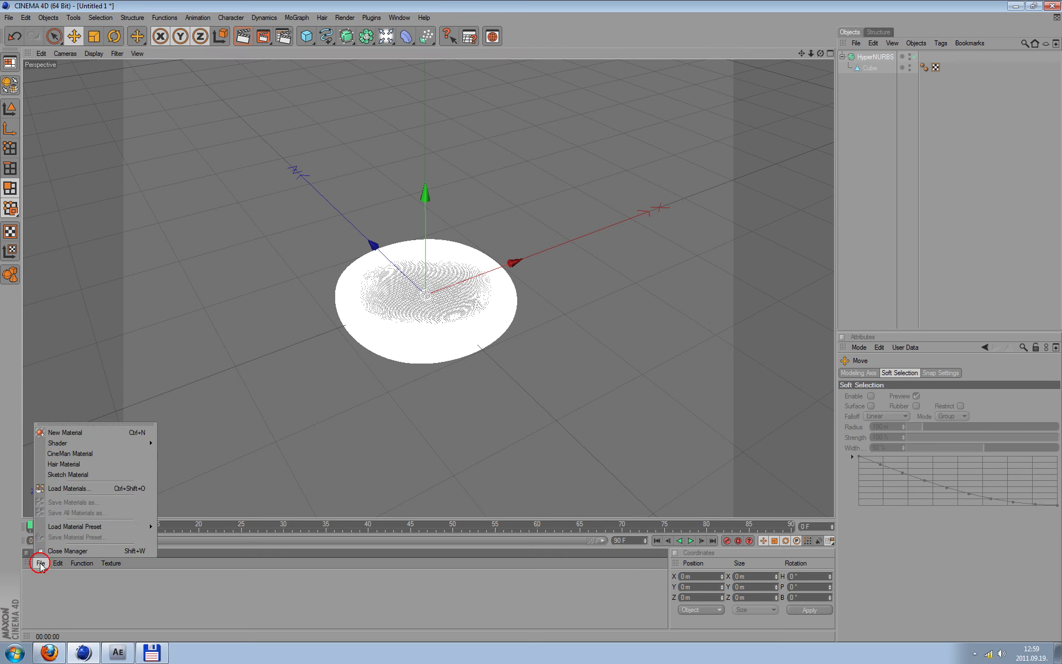
click(85, 430)
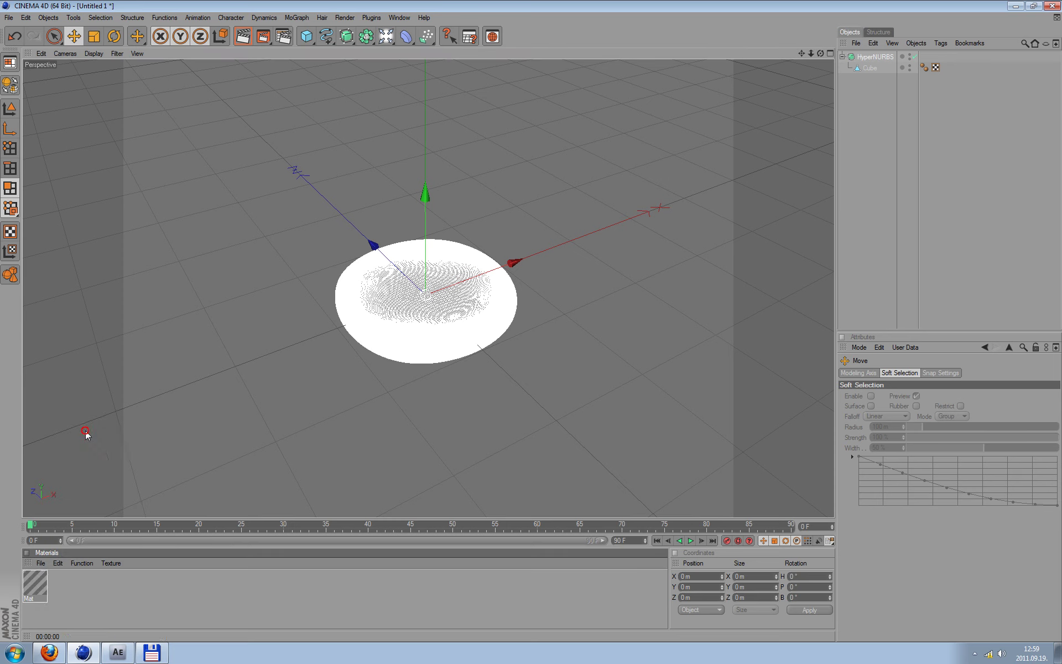
double_click(35, 583)
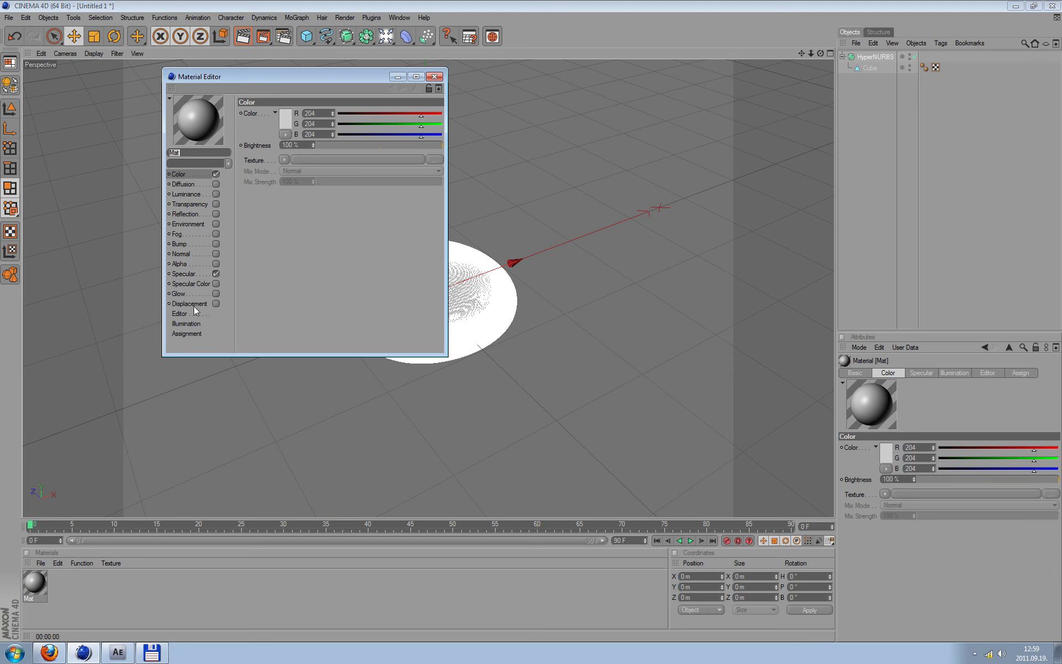
click(215, 303)
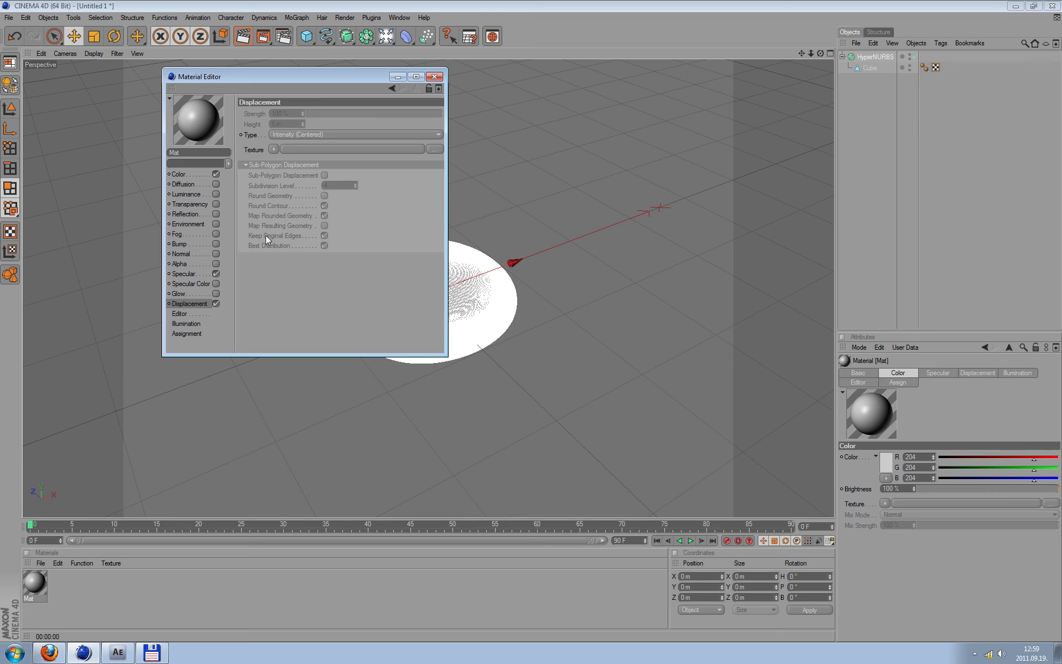
click(273, 149)
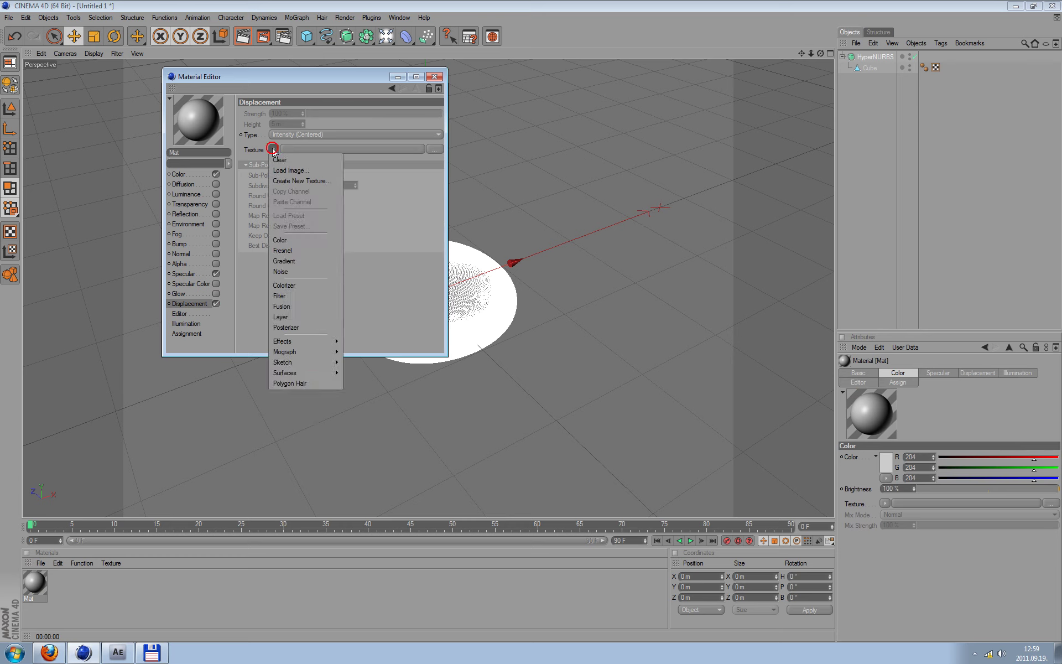
click(294, 271)
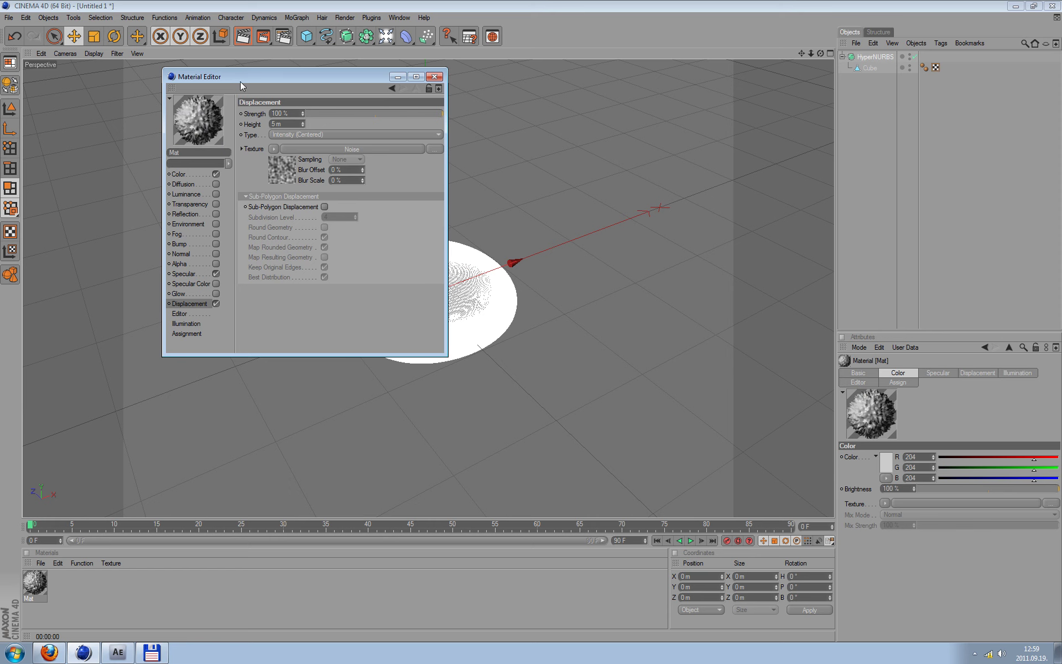
drag(243, 79, 633, 115)
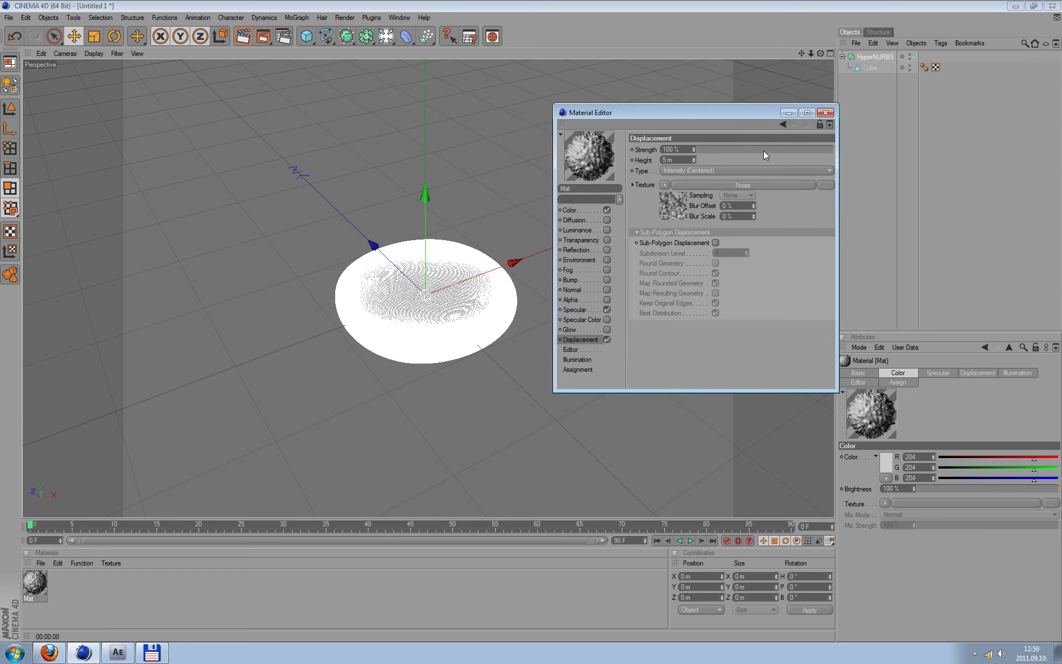
Apply Mat to the HyperNURBS dish and render it from above and the side
click(826, 113)
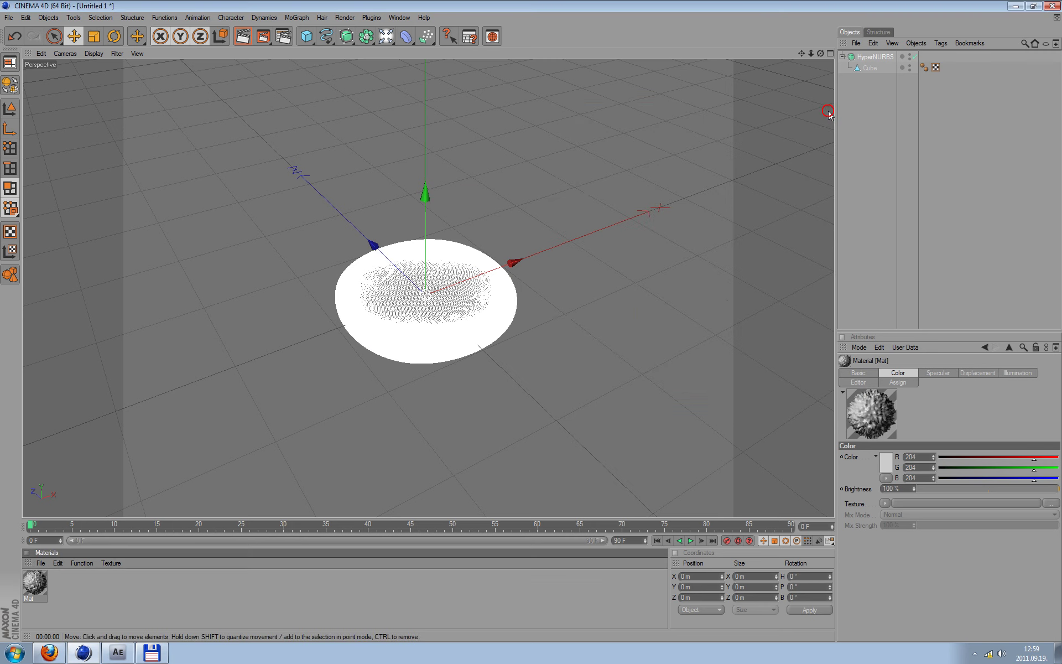
mouse_move(38, 578)
mouse_down()
mouse_move(413, 336)
mouse_move(402, 363)
mouse_up()
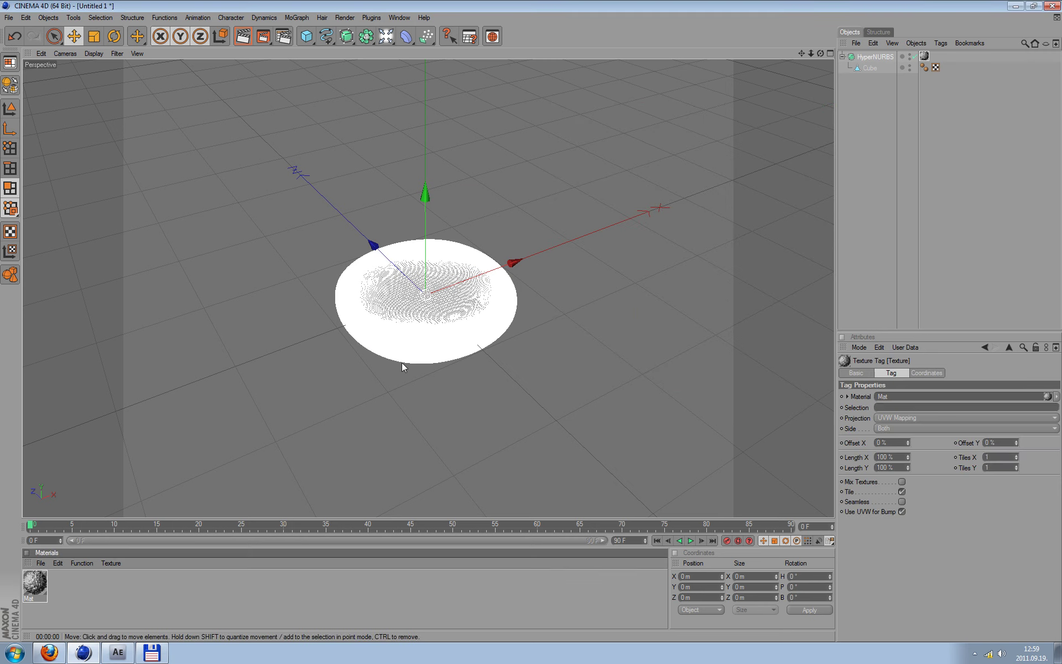
key(ctrl+r)
click(569, 332)
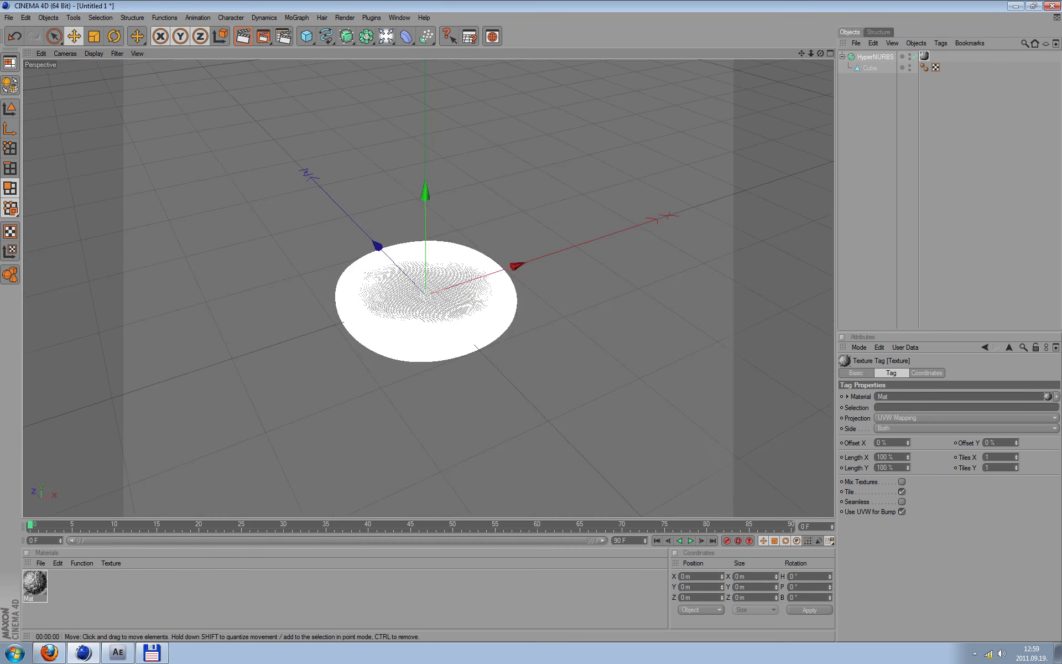
key(ctrl+shift+z)
key(ctrl+r)
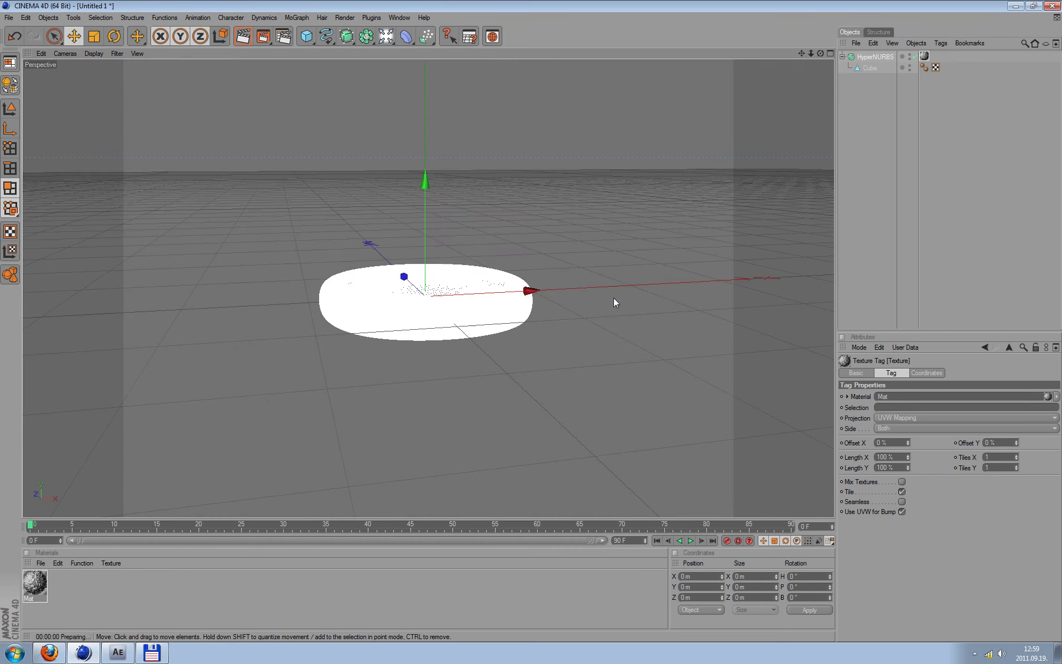
key(ctrl+shift+z)
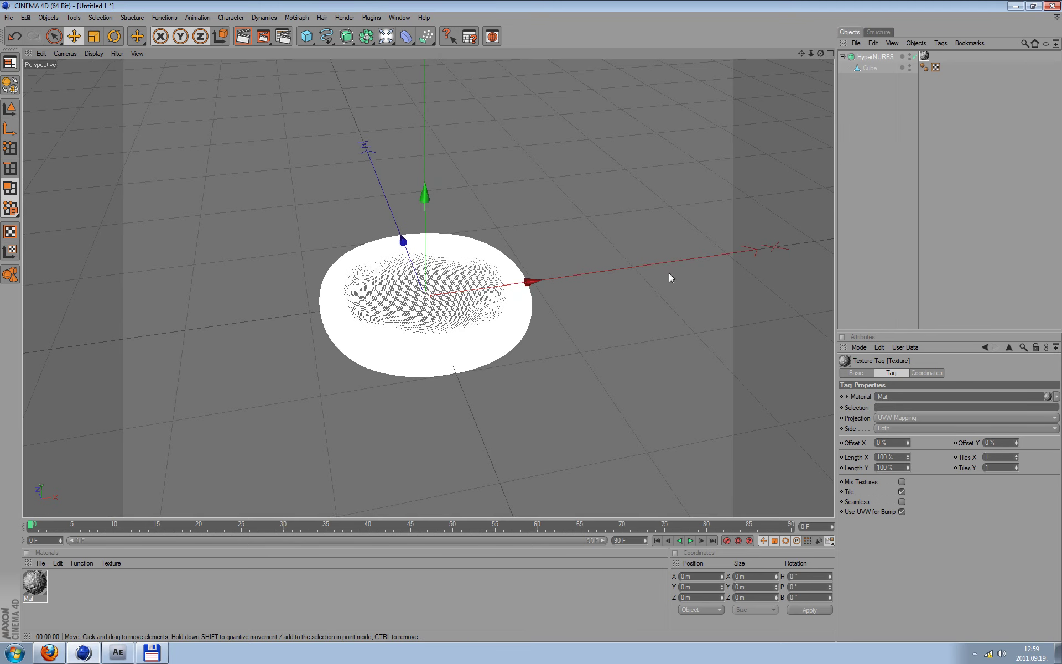
double_click(34, 583)
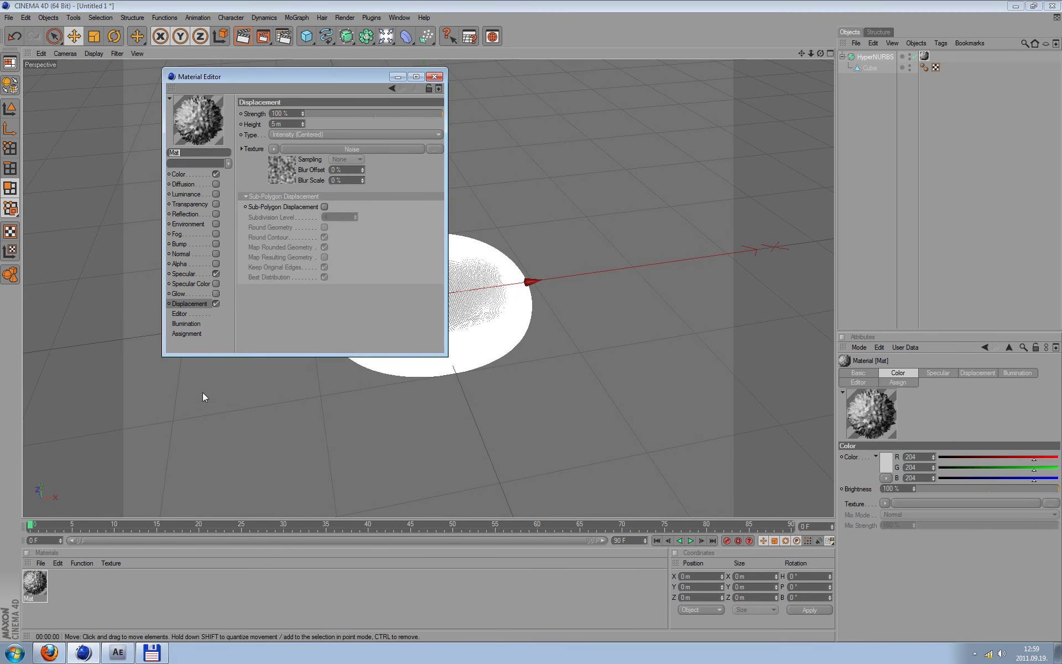
Set Mat's displacement Strength to 20% and render a preview
double_click(293, 113)
text(20)
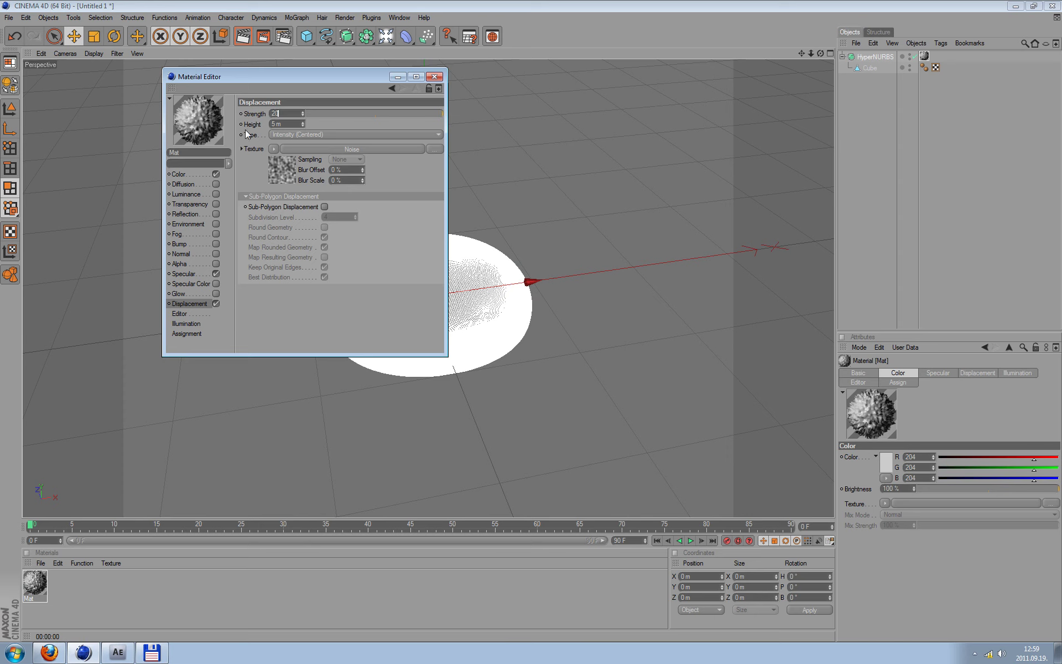
click(299, 332)
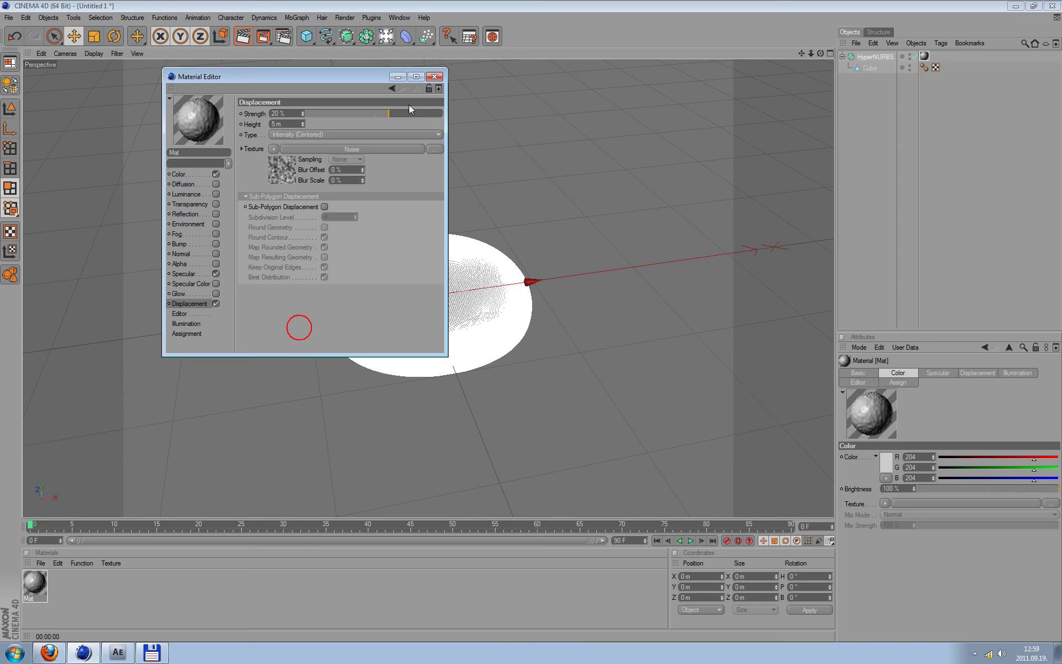
click(434, 76)
key(ctrl+r)
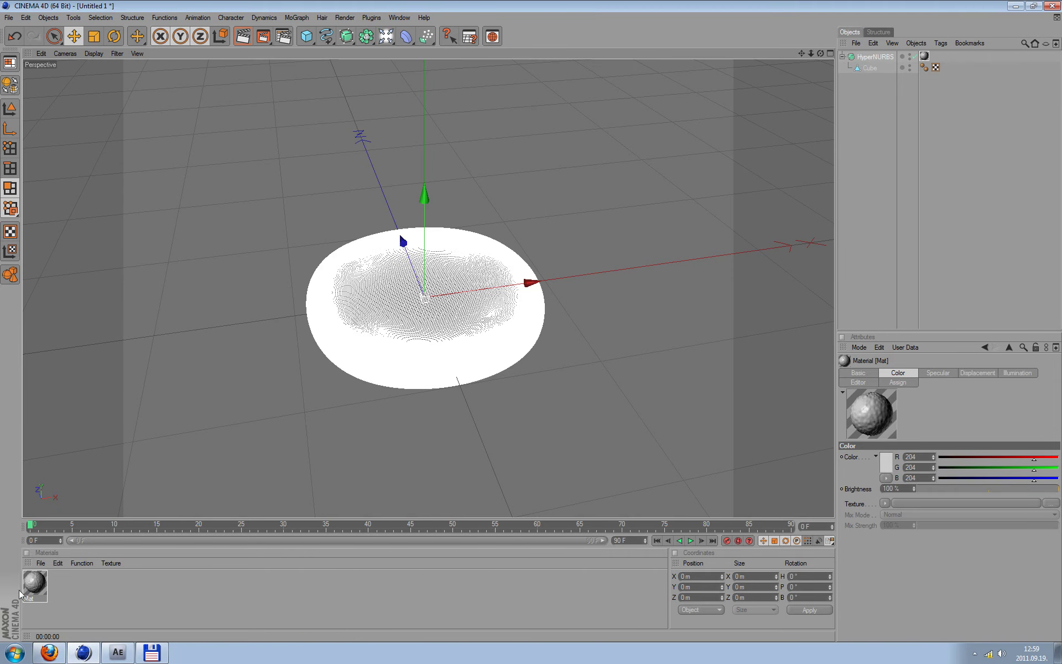
double_click(34, 583)
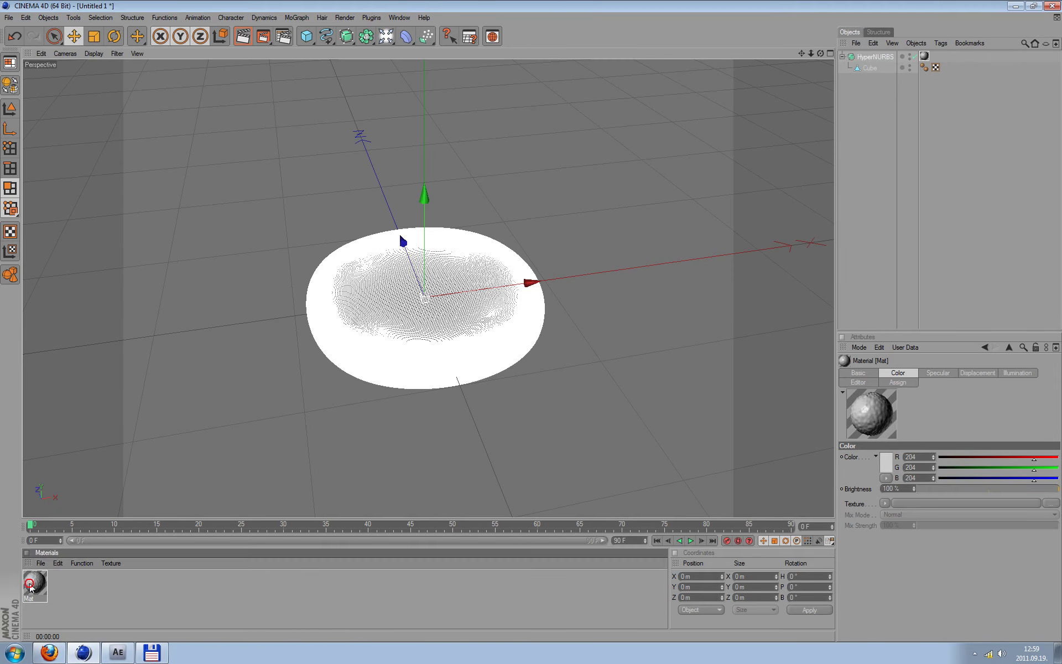
Set the displacement Height to 10 m and render the dish from two angles
click(293, 120)
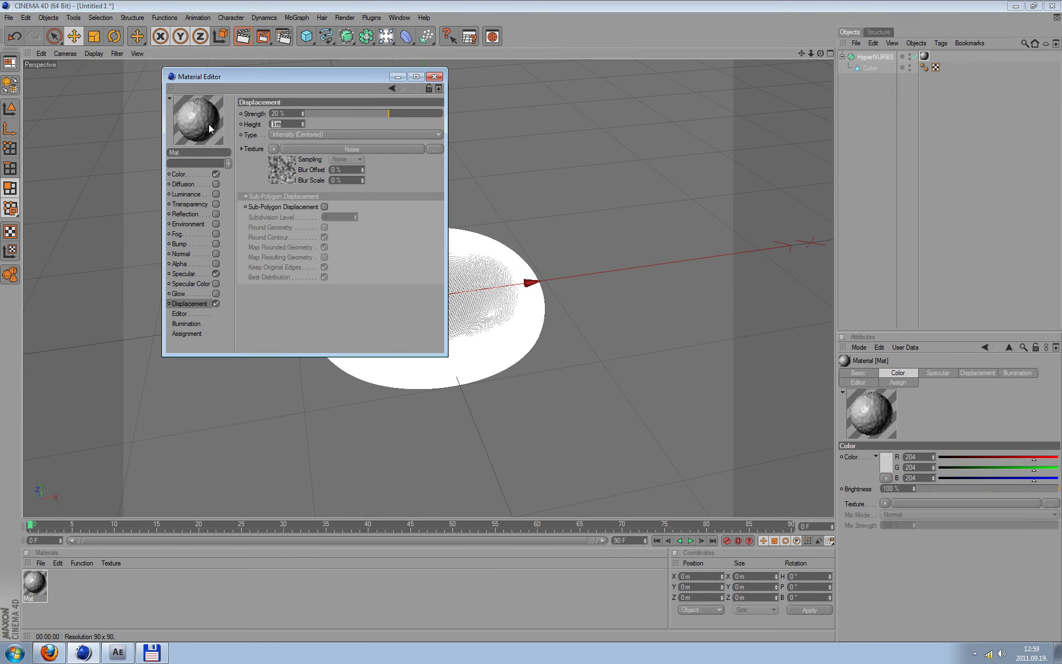
text(10)
click(434, 77)
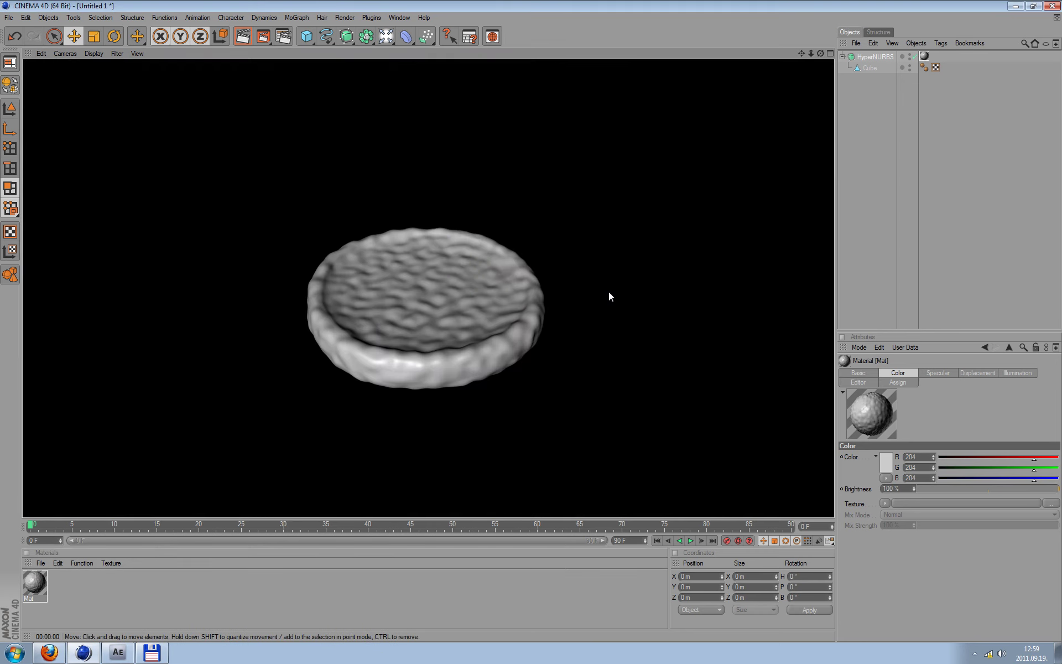
click(608, 297)
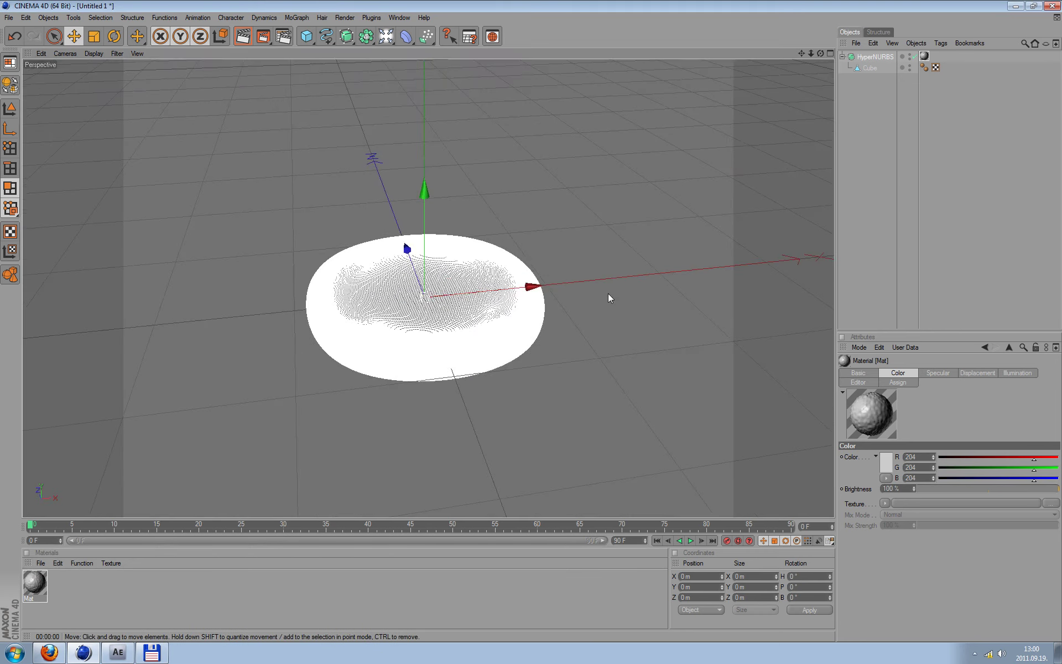
key(ctrl+r)
mouse_move(623, 303)
alt+mouse_down()
mouse_move(628, 332)
mouse_move(530, 325)
alt+mouse_up()
key(ctrl+r)
Raise displacement Strength to 30% and re-render the rippled dish from above
double_click(34, 584)
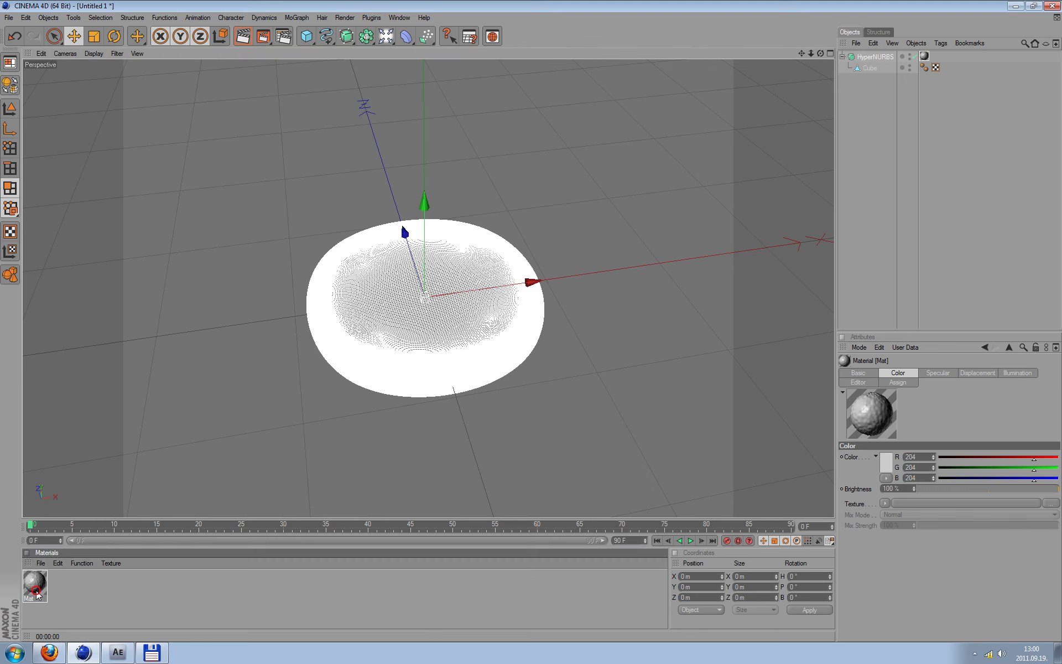
double_click(276, 113)
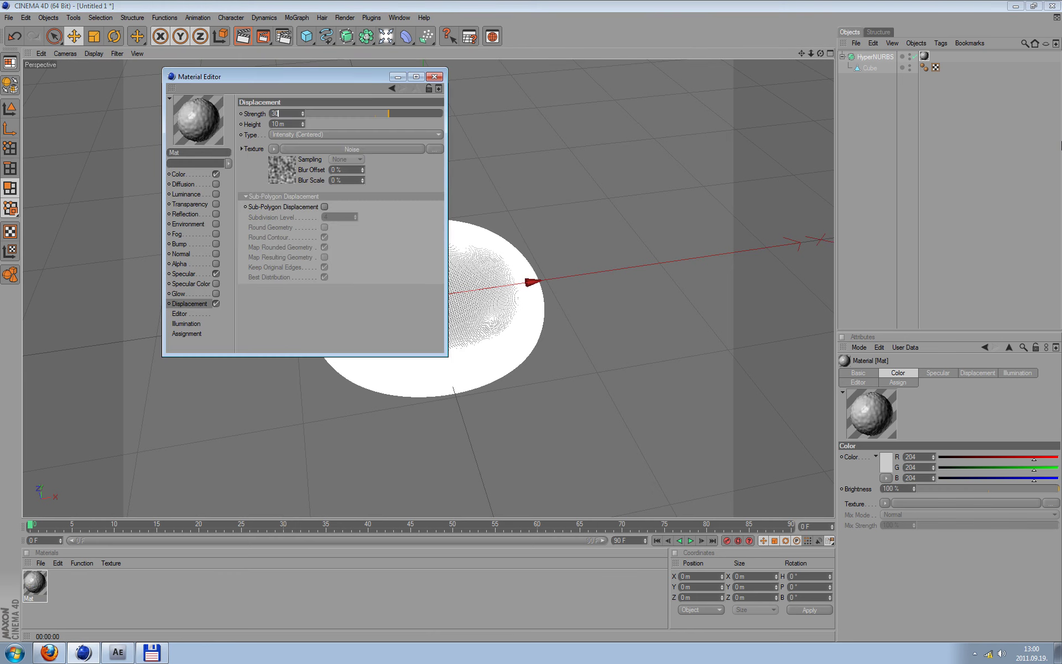
click(666, 132)
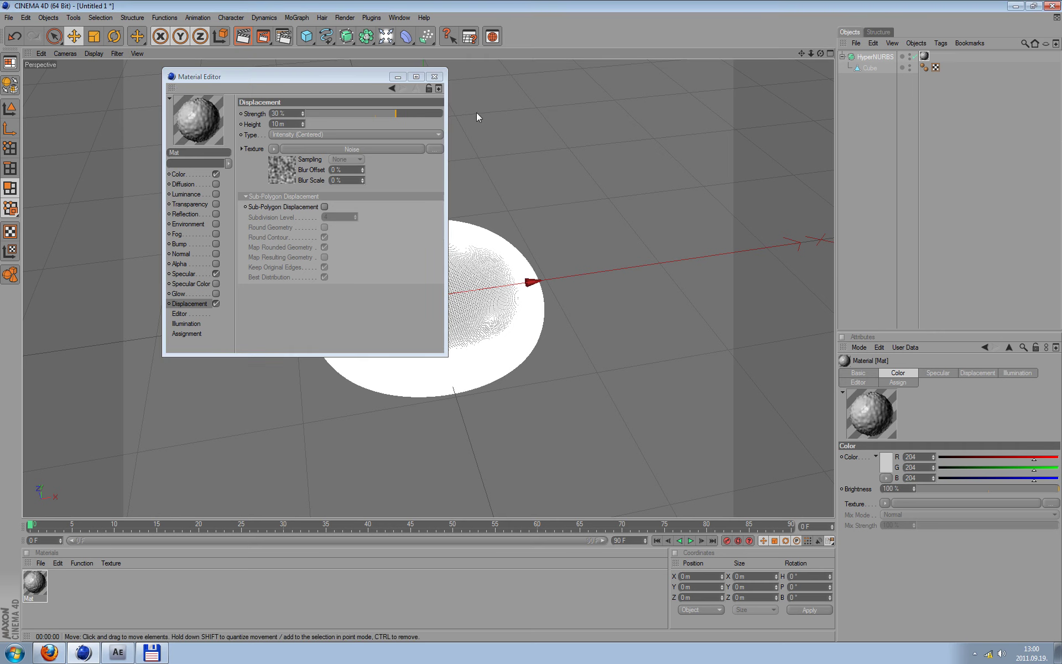
click(434, 76)
key(ctrl+r)
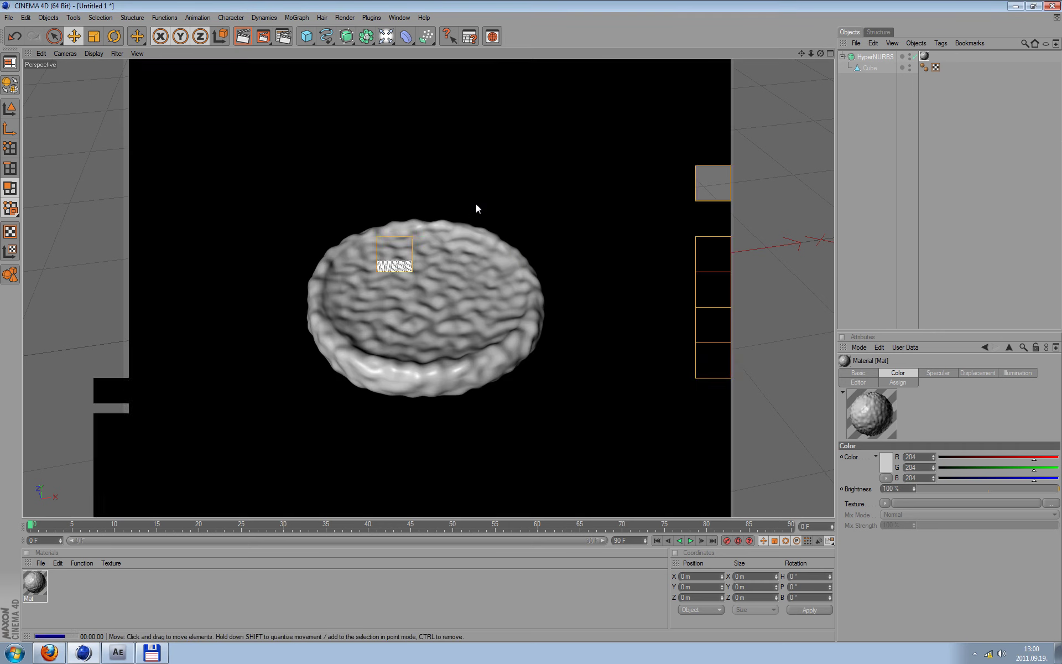
click(530, 324)
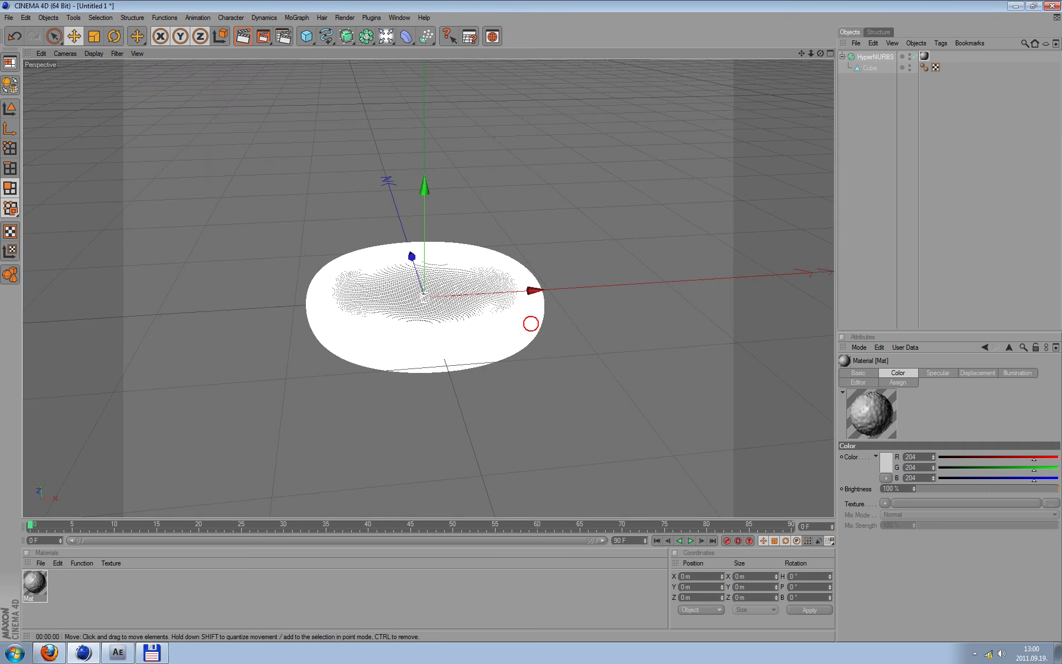
double_click(44, 576)
double_click(276, 113)
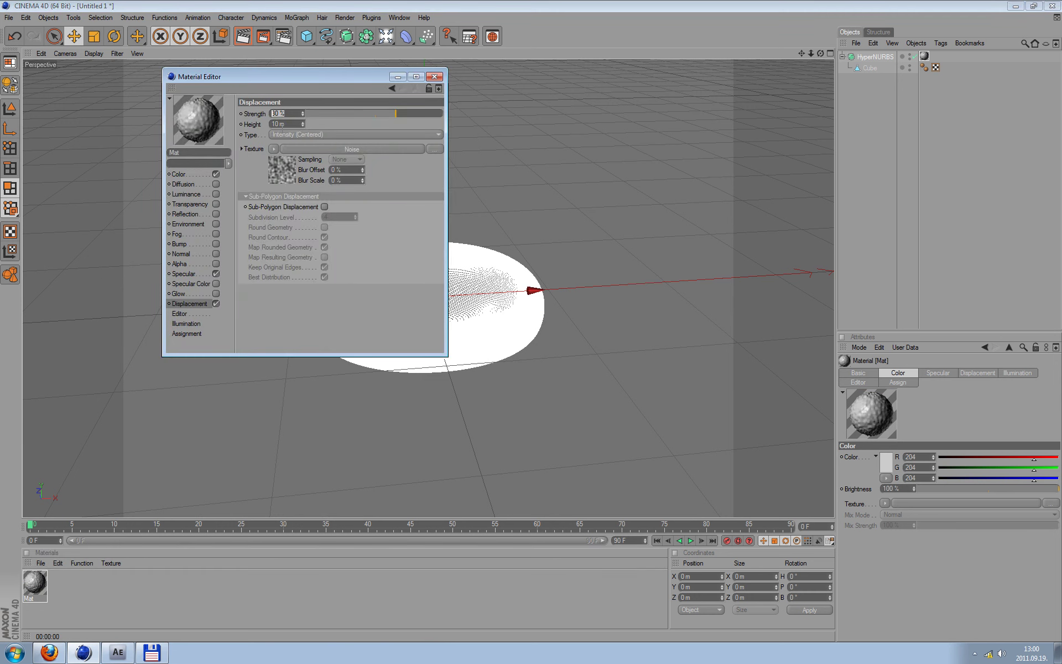
click(434, 76)
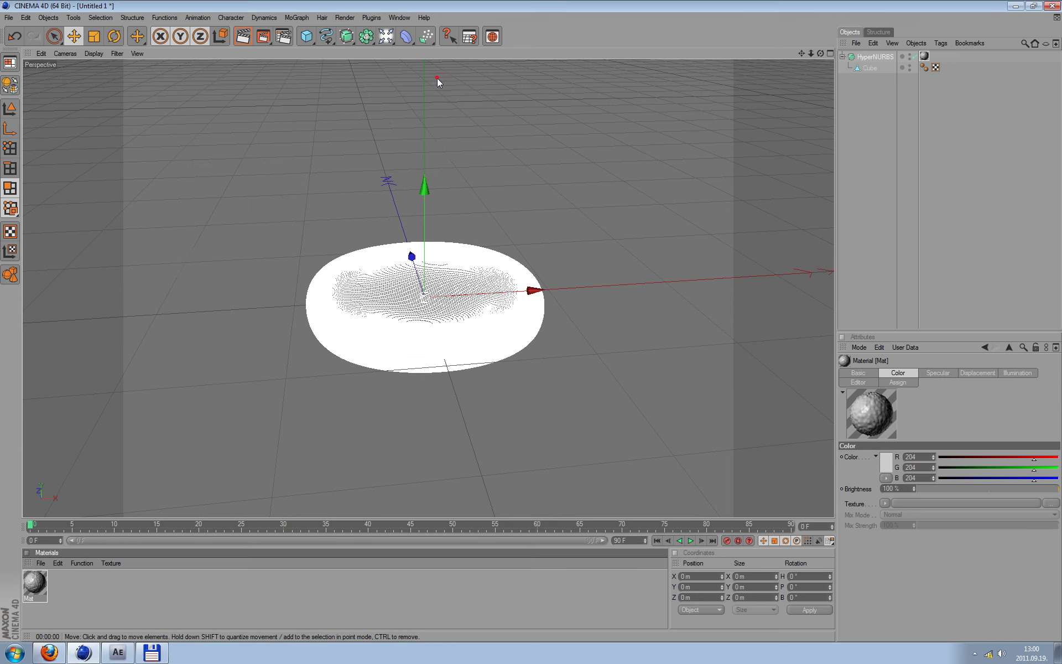
key(ctrl+r)
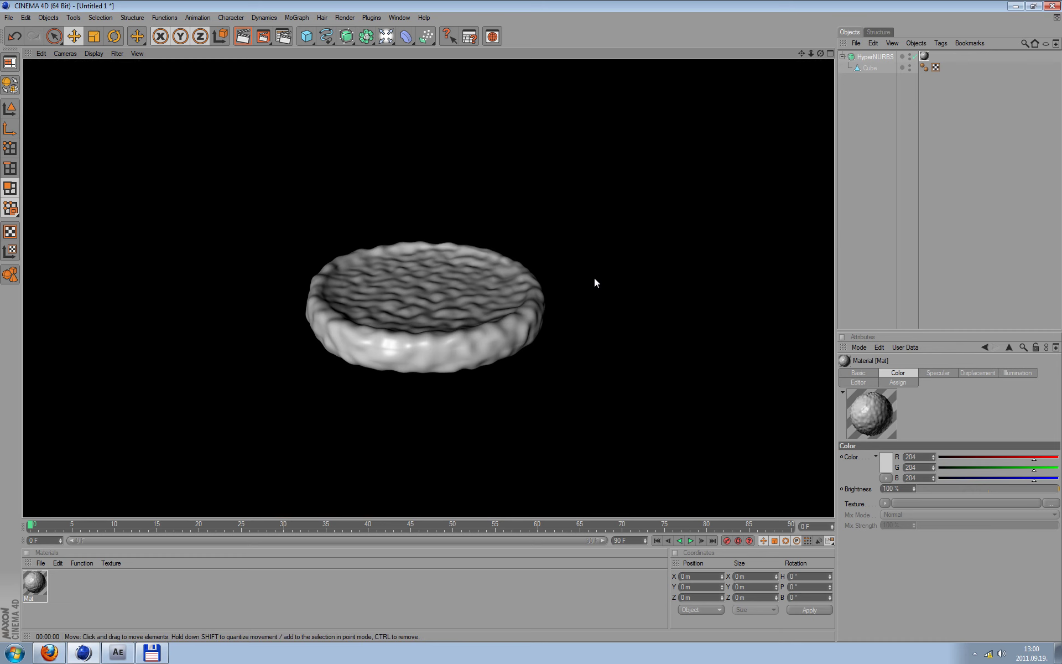
alt+drag(589, 290, 145, 563)
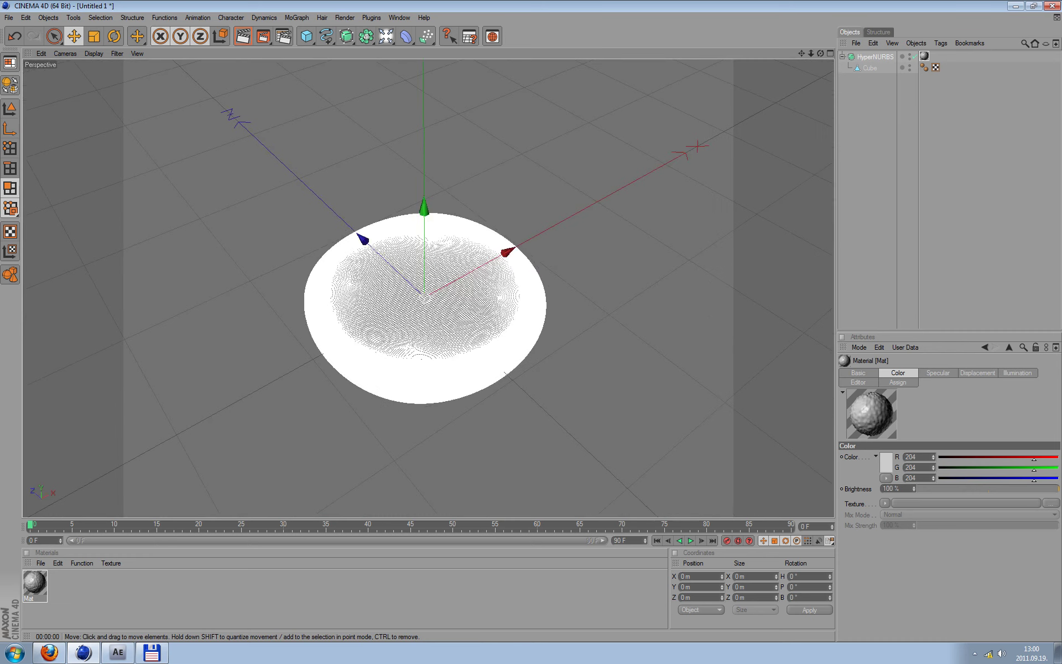
Set Mat's colour to dark red (R178 G26 B26) and apply it to the dish
double_click(34, 583)
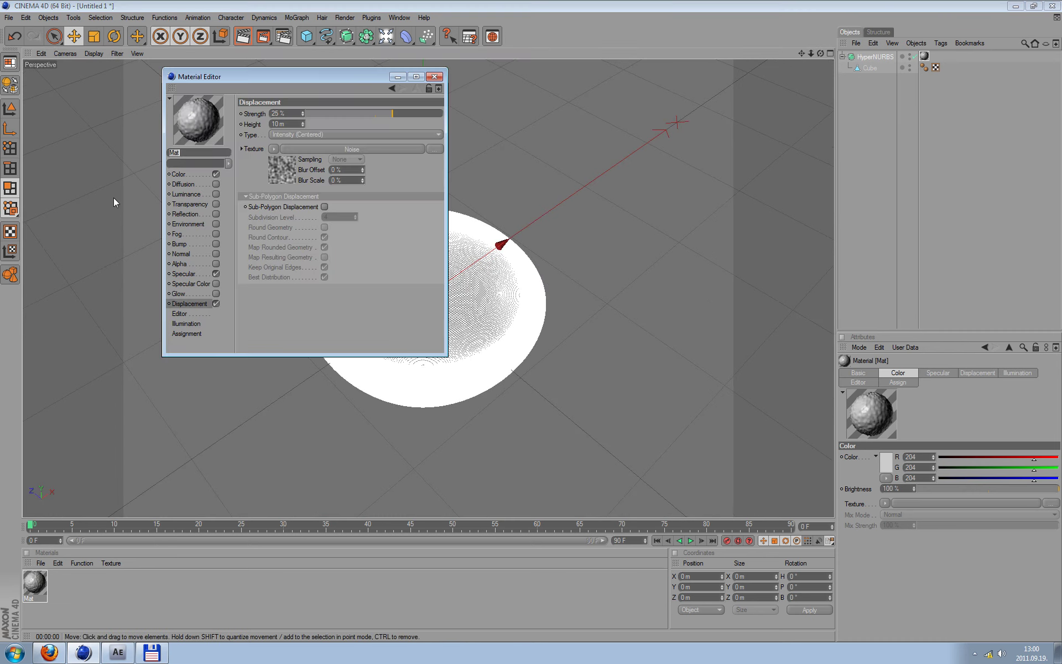
click(187, 174)
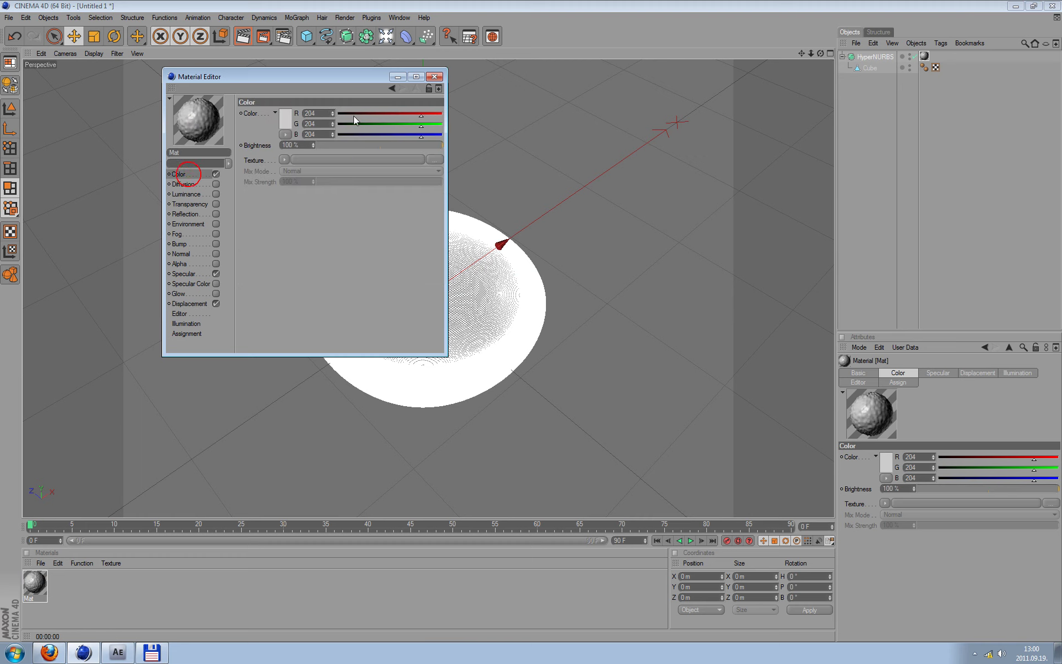
click(283, 121)
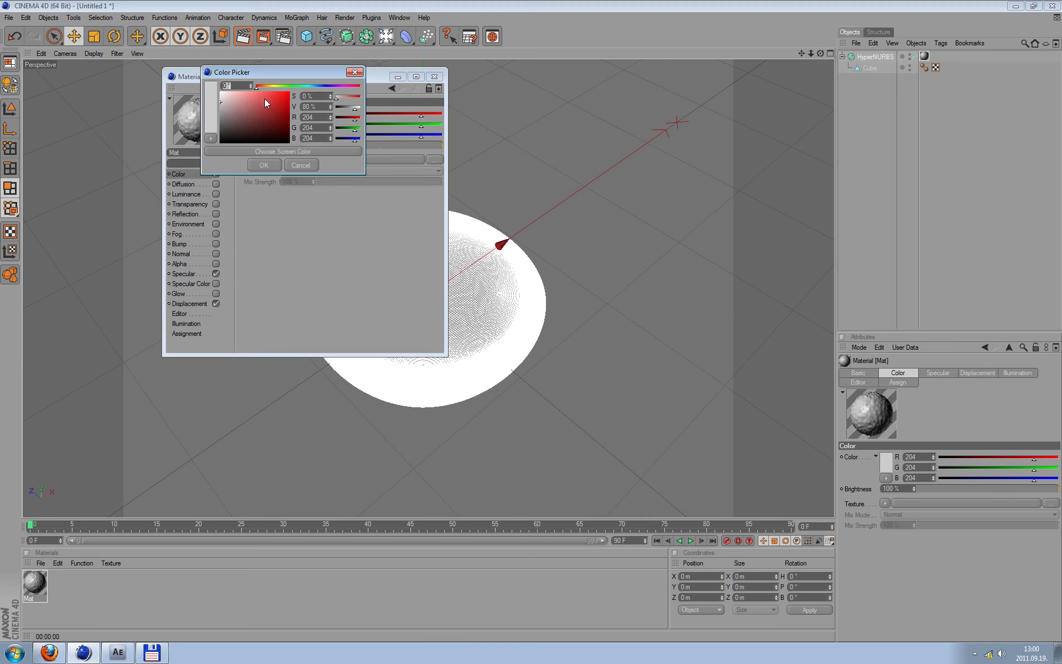
drag(265, 98, 278, 107)
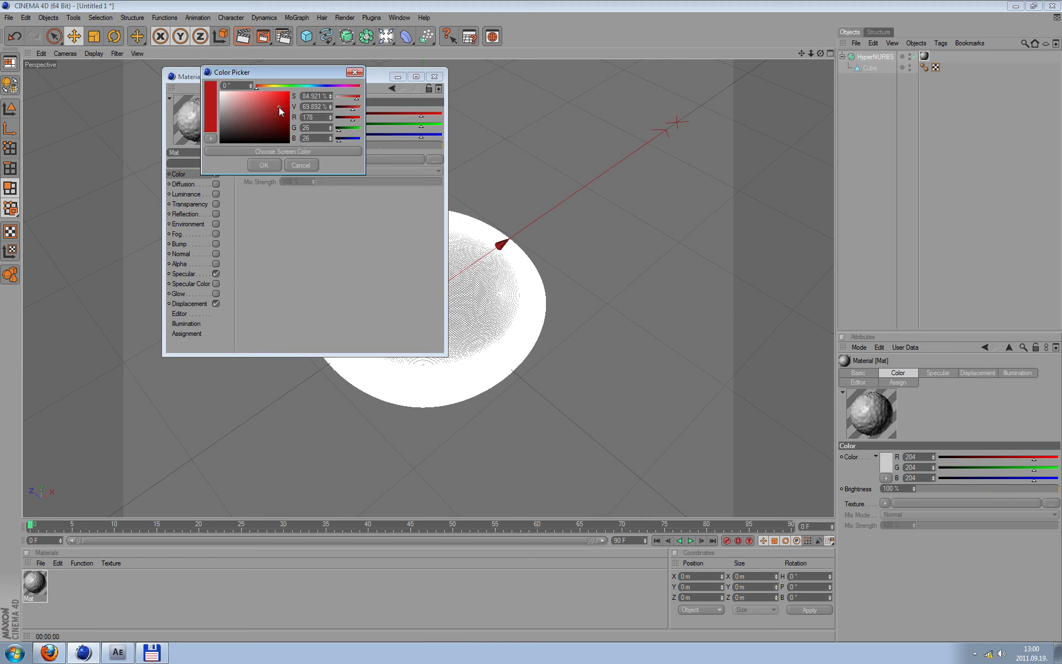
click(265, 165)
click(434, 76)
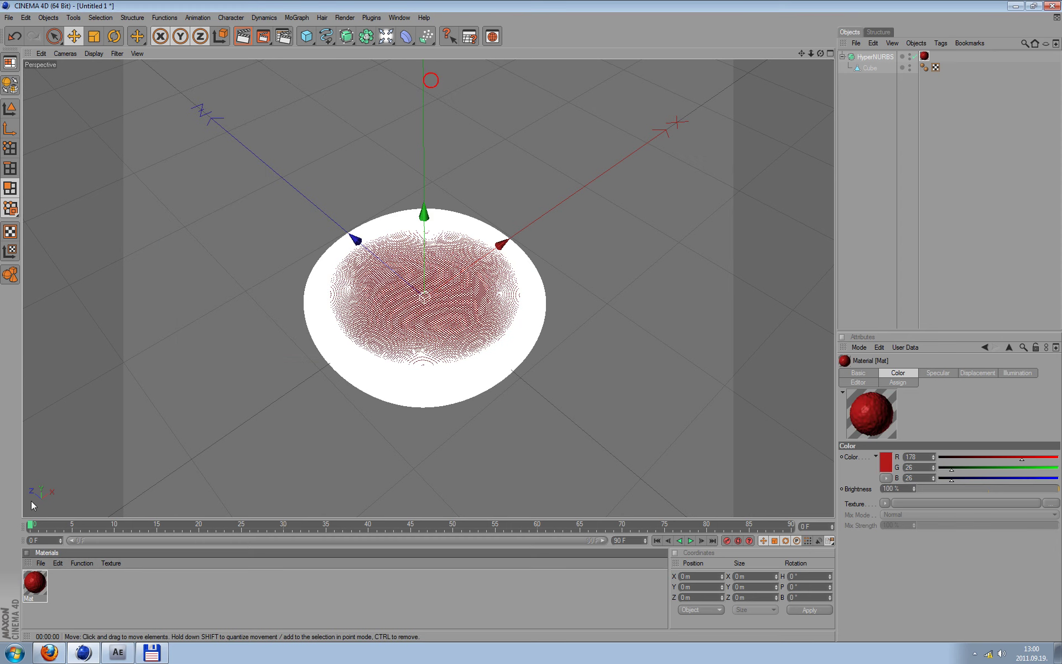
mouse_move(33, 586)
mouse_down()
mouse_move(390, 365)
mouse_move(368, 347)
mouse_up()
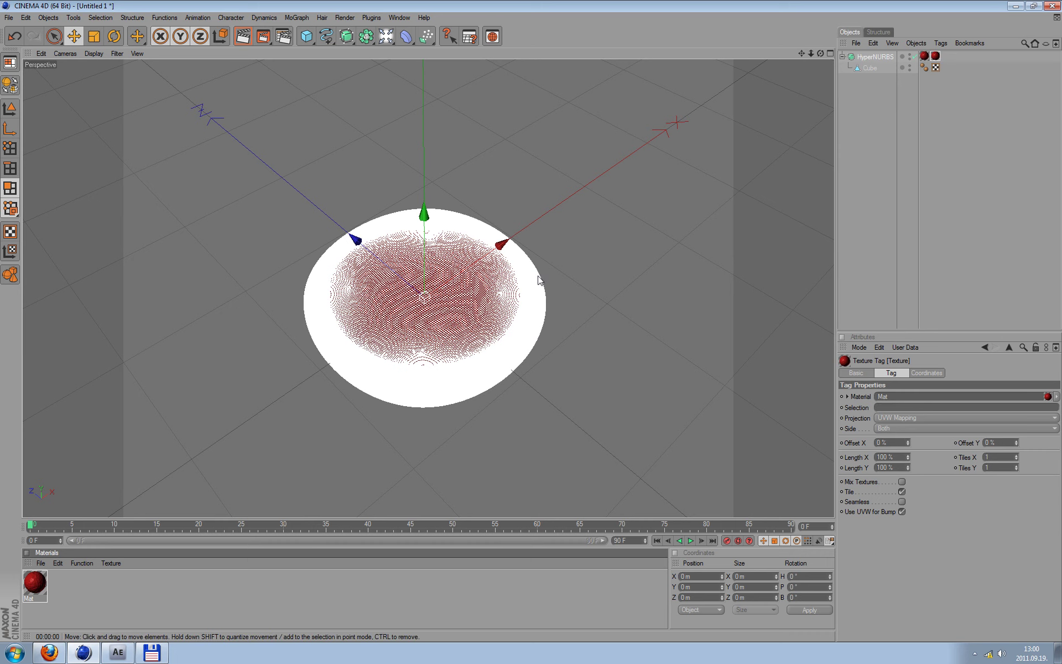
Render the red bumpy dish from above and from a low side angle
key(ctrl+r)
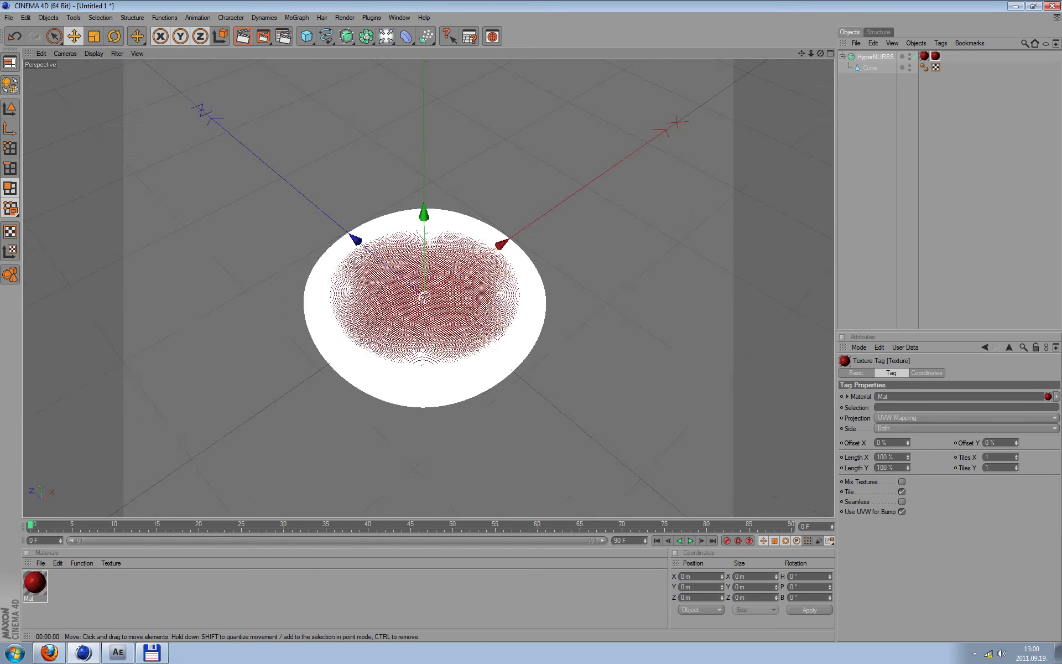
alt+drag(606, 343, 605, 302)
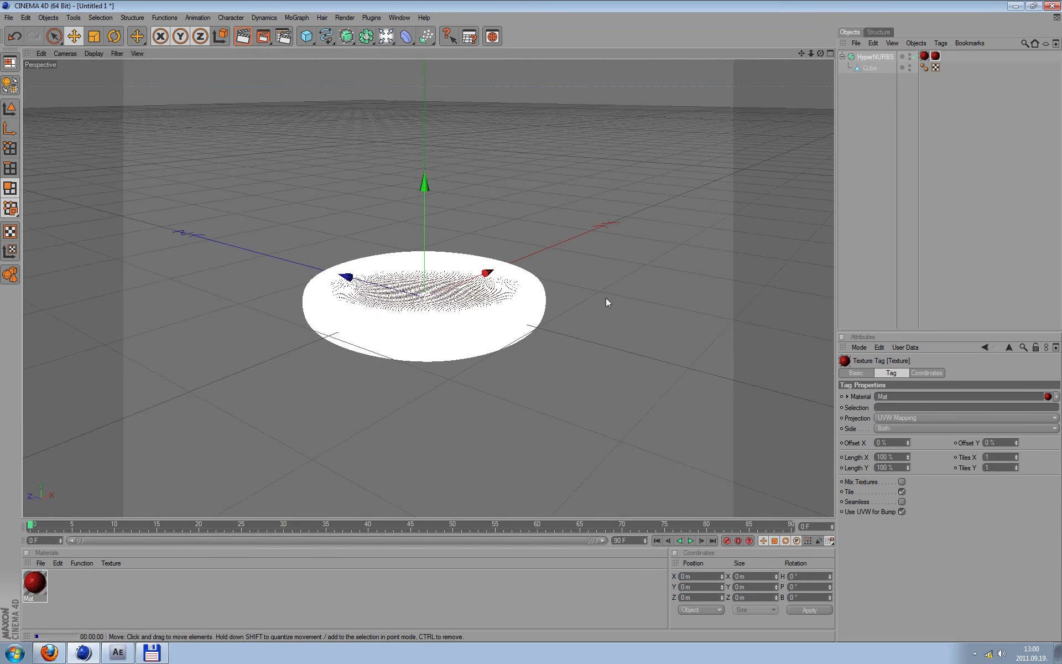
key(ctrl+r)
key(ctrl+shift+z)
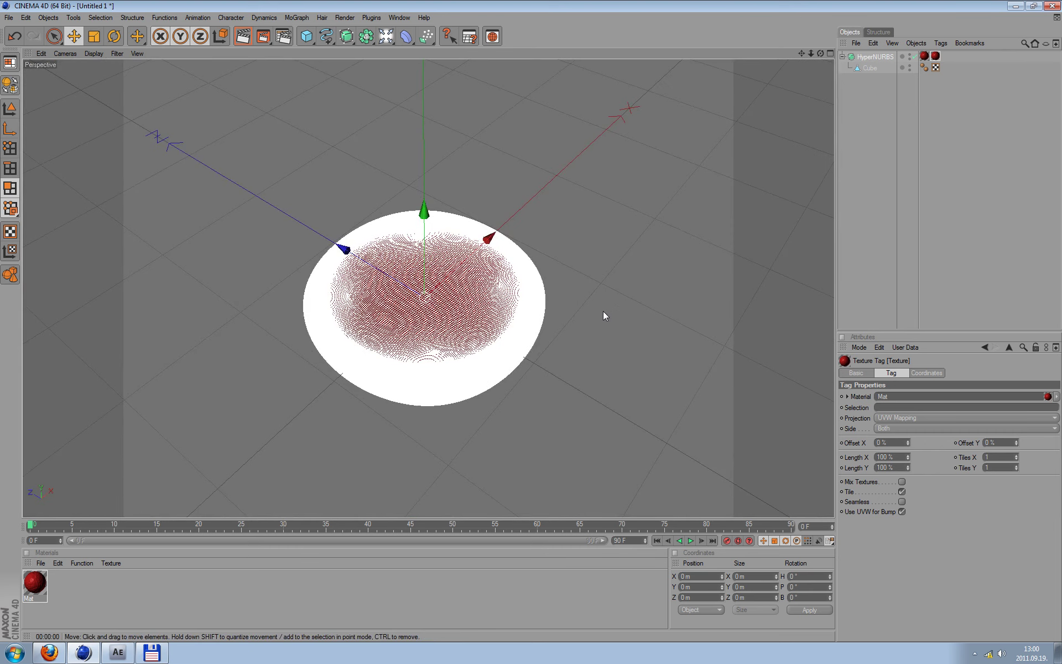
key(ctrl+r)
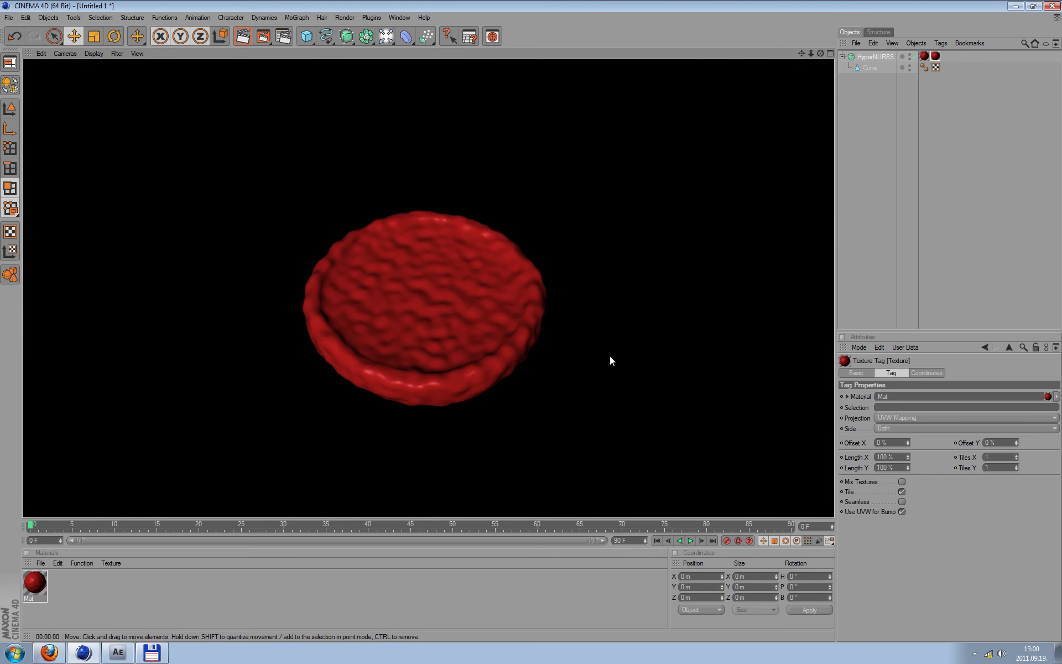
key(ctrl+shift+z)
key(ctrl+r)
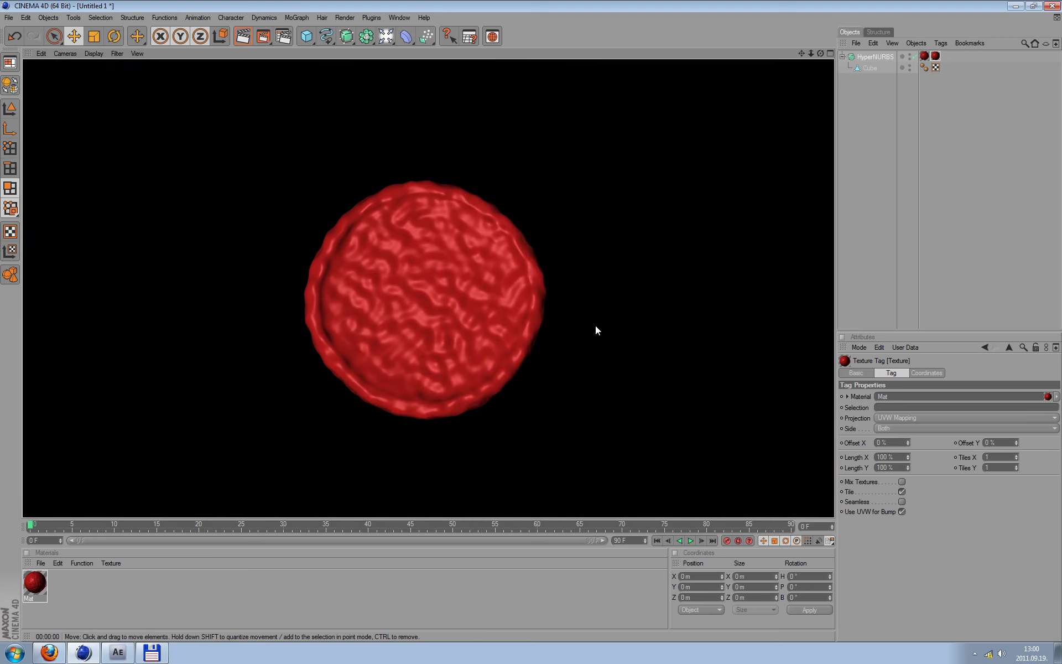
mouse_move(595, 325)
alt+mouse_down()
mouse_move(595, 387)
mouse_move(595, 365)
alt+mouse_up()
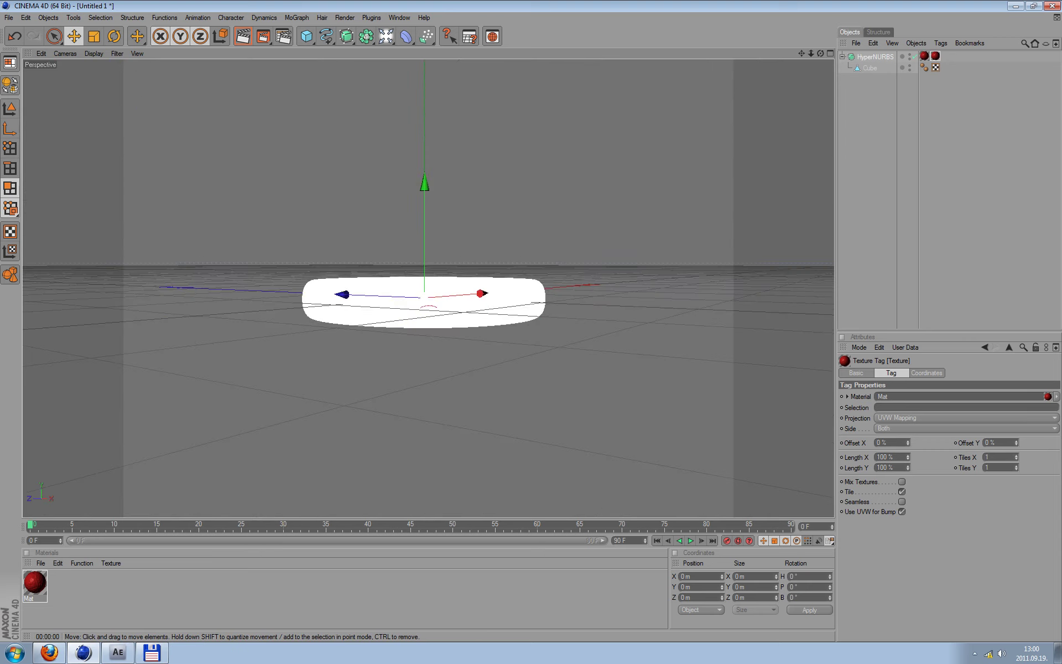
Add a Sky object and enable Global Illumination in the Render Settings
key(ctrl+r)
drag(386, 37, 536, 98)
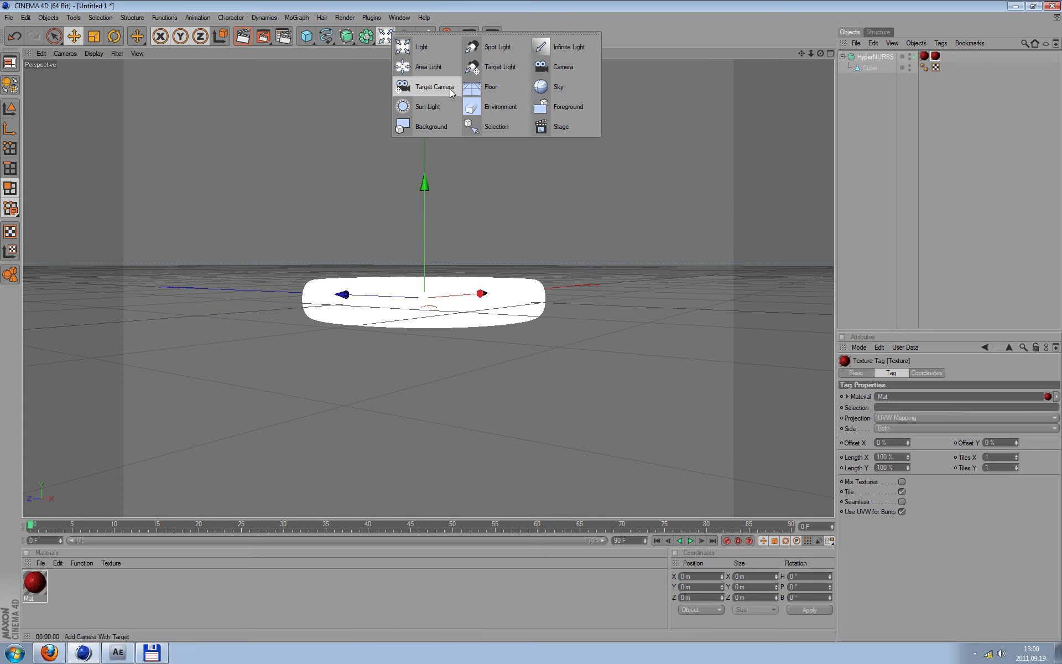
click(536, 94)
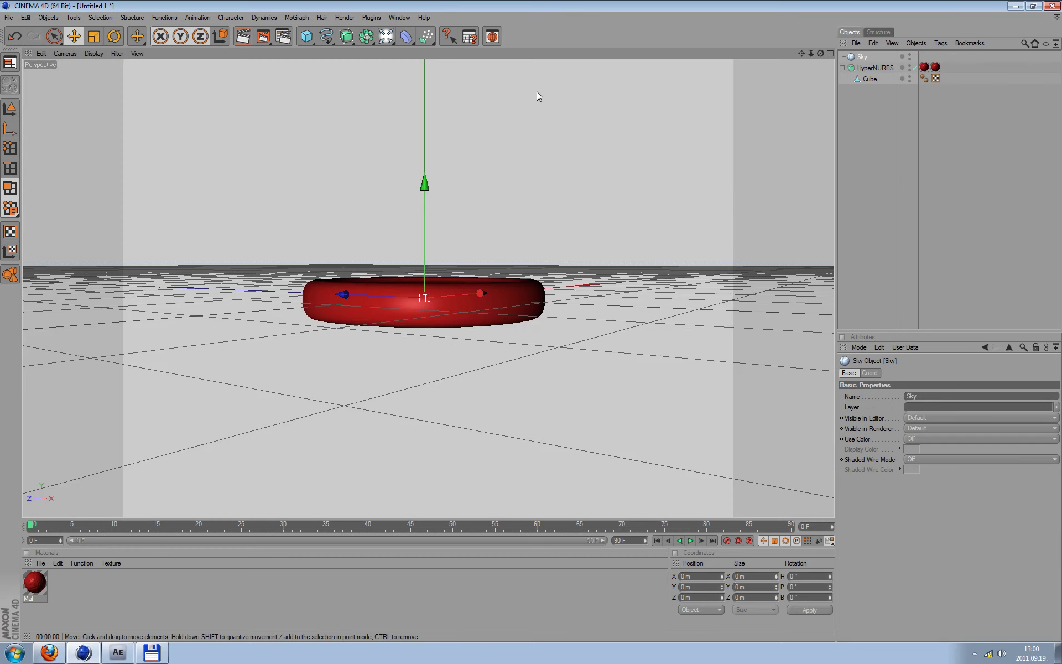
click(284, 36)
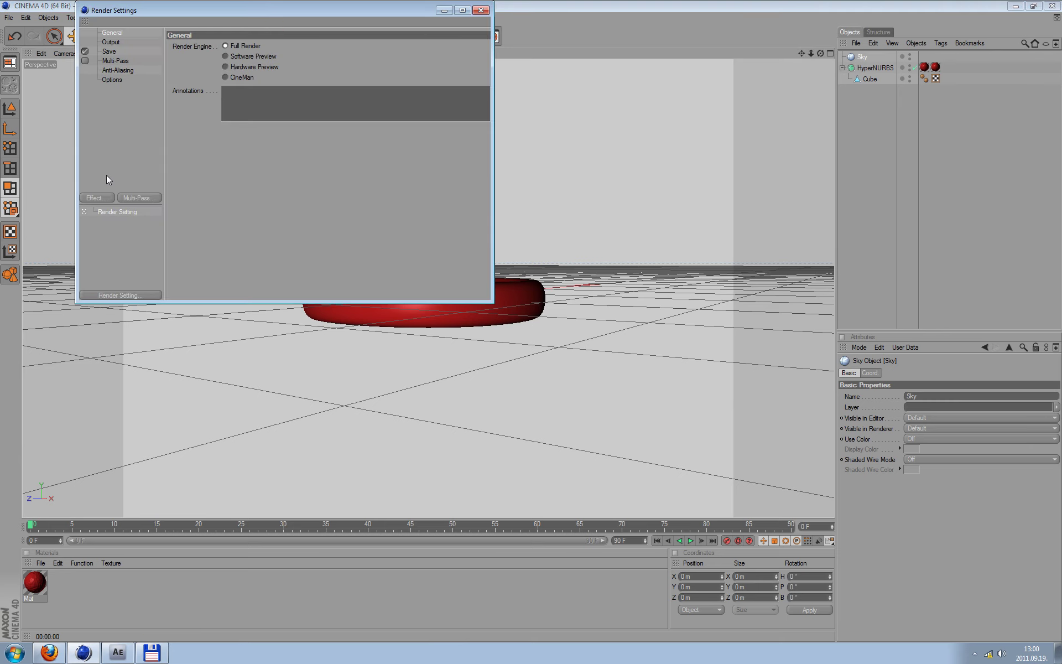
click(105, 198)
click(115, 338)
click(480, 10)
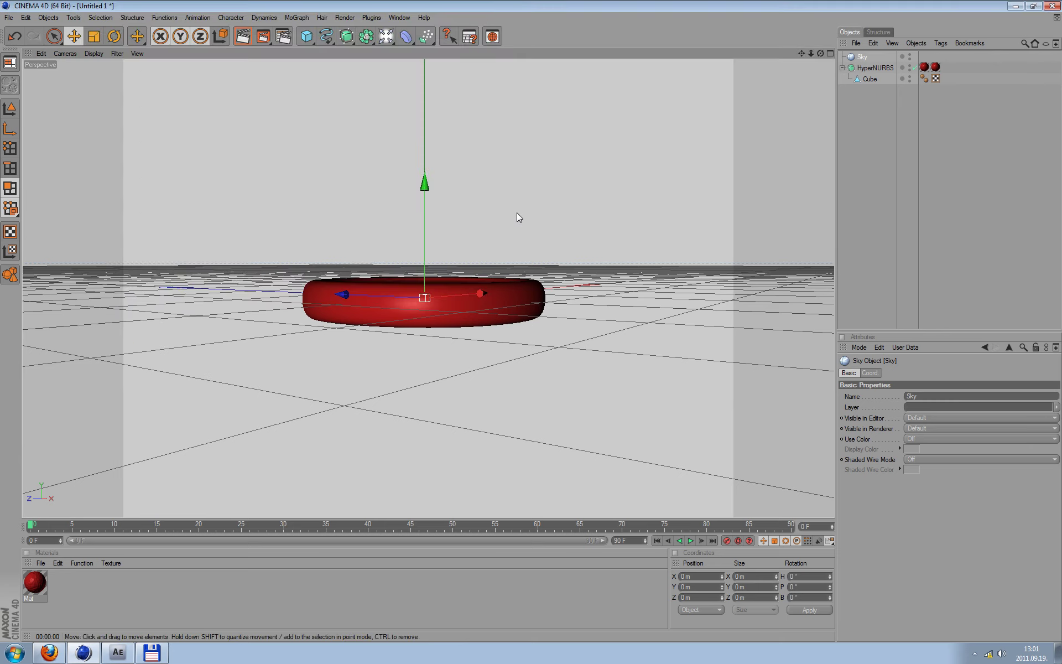
Render the red dish from above with global illumination
alt+drag(566, 230, 565, 288)
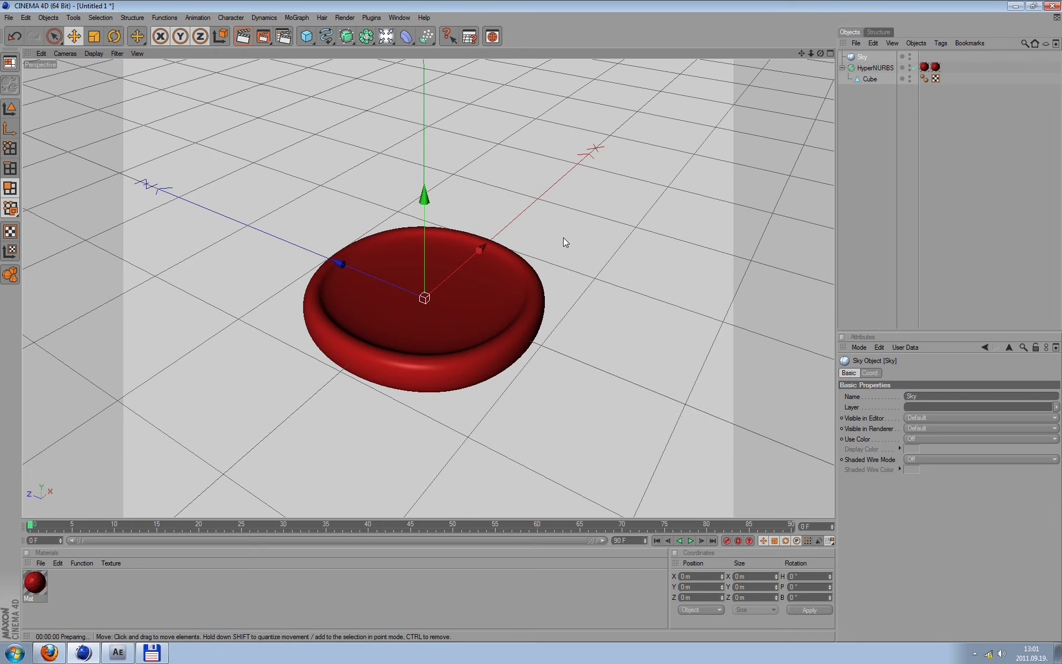
key(ctrl+r)
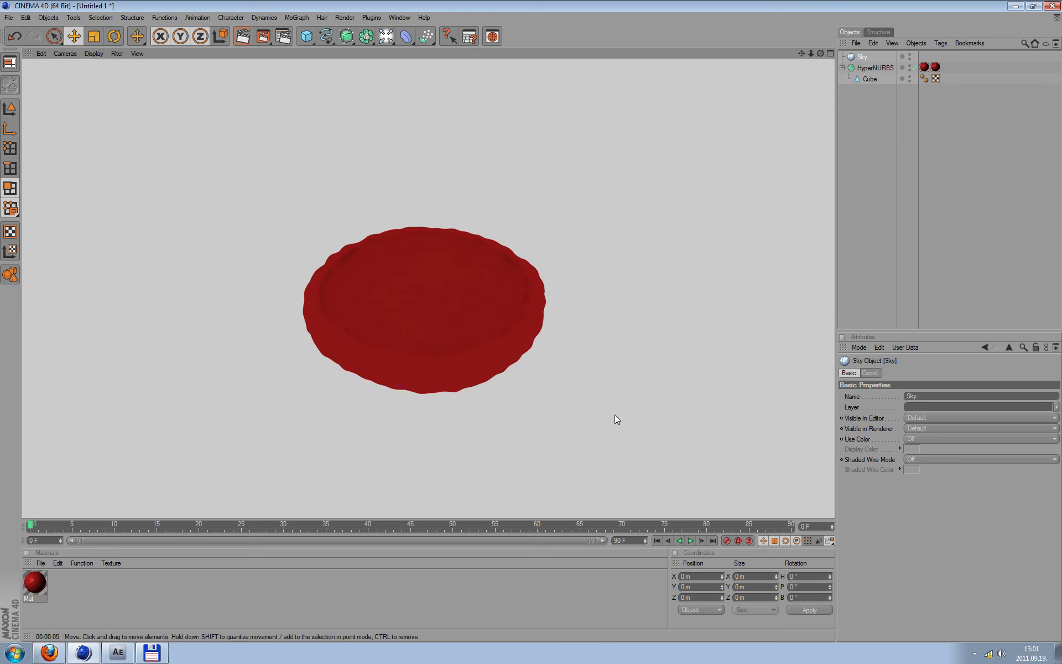
click(615, 414)
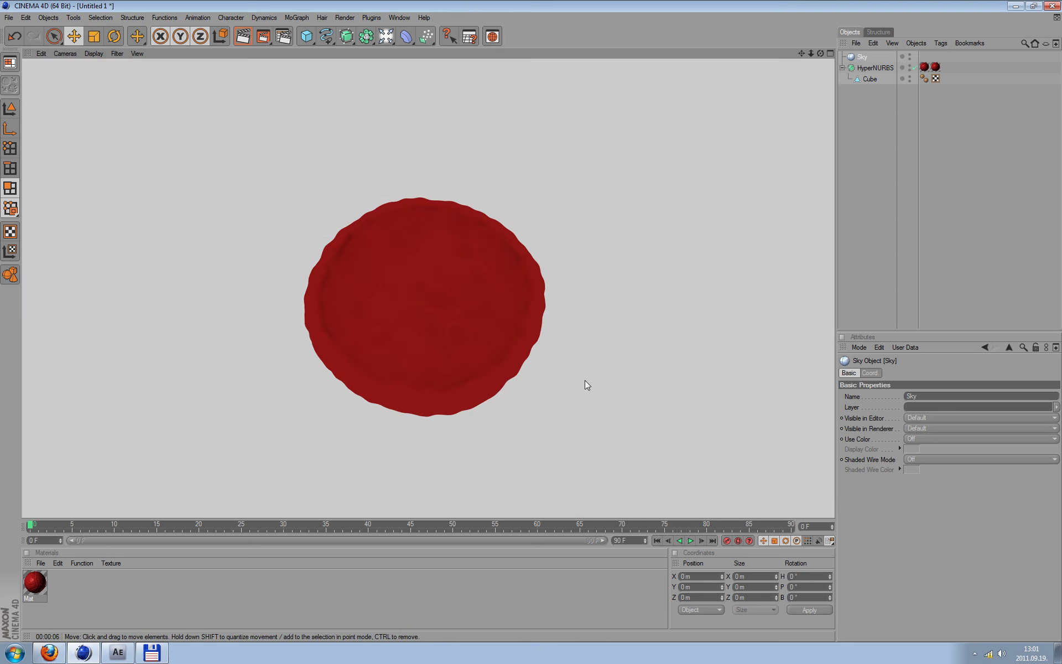
click(585, 380)
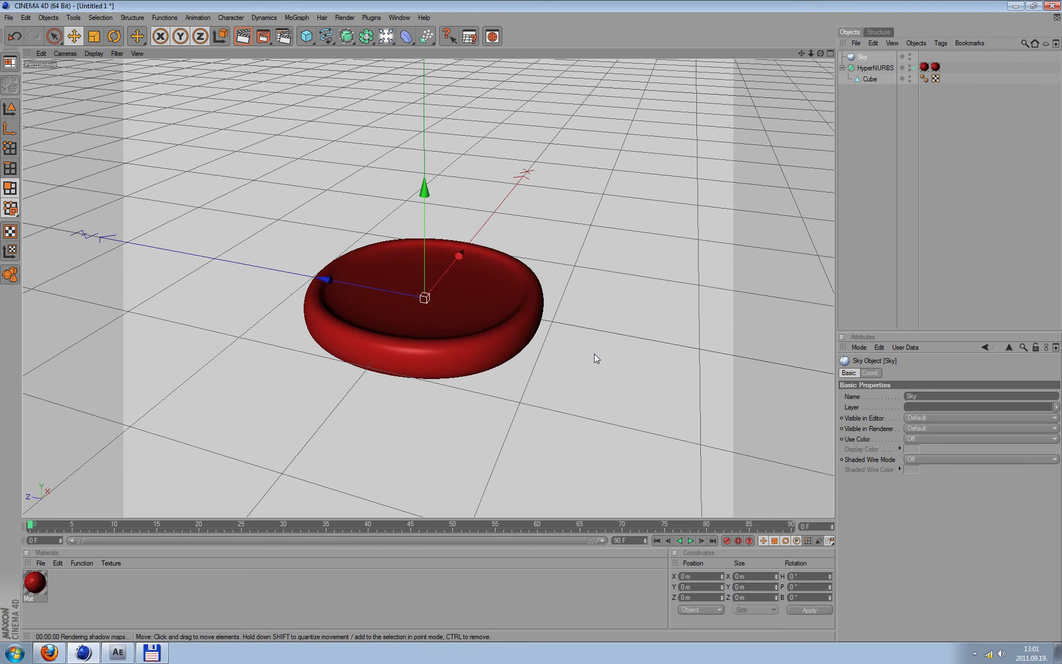
key(ctrl+r)
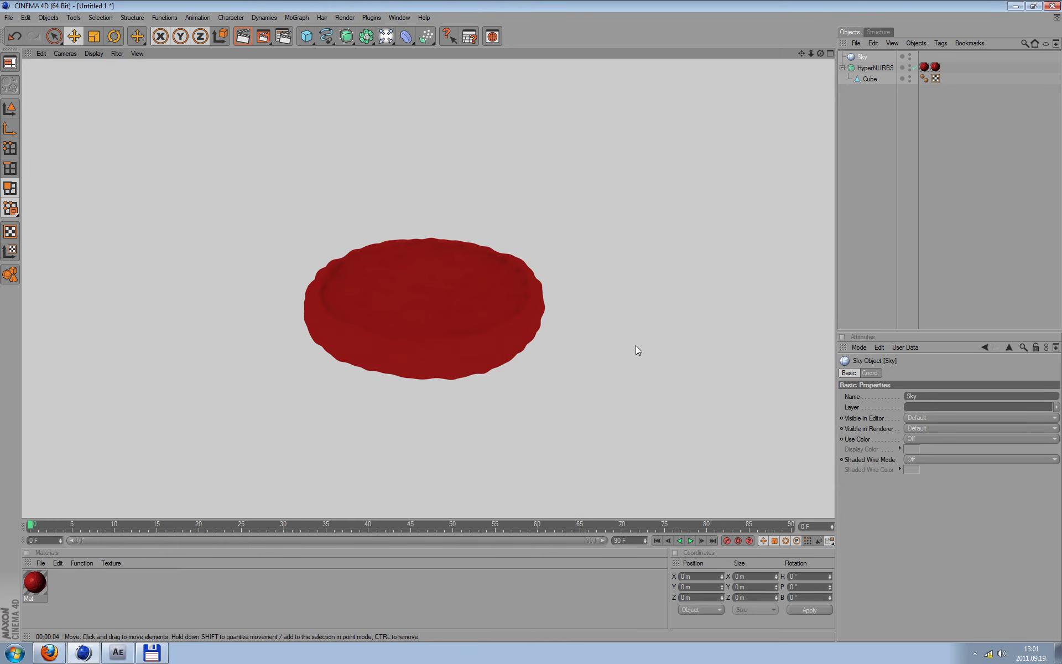
Extrude the Cube's top face to a -4.2 m offset, sinking it into a dish
click(635, 350)
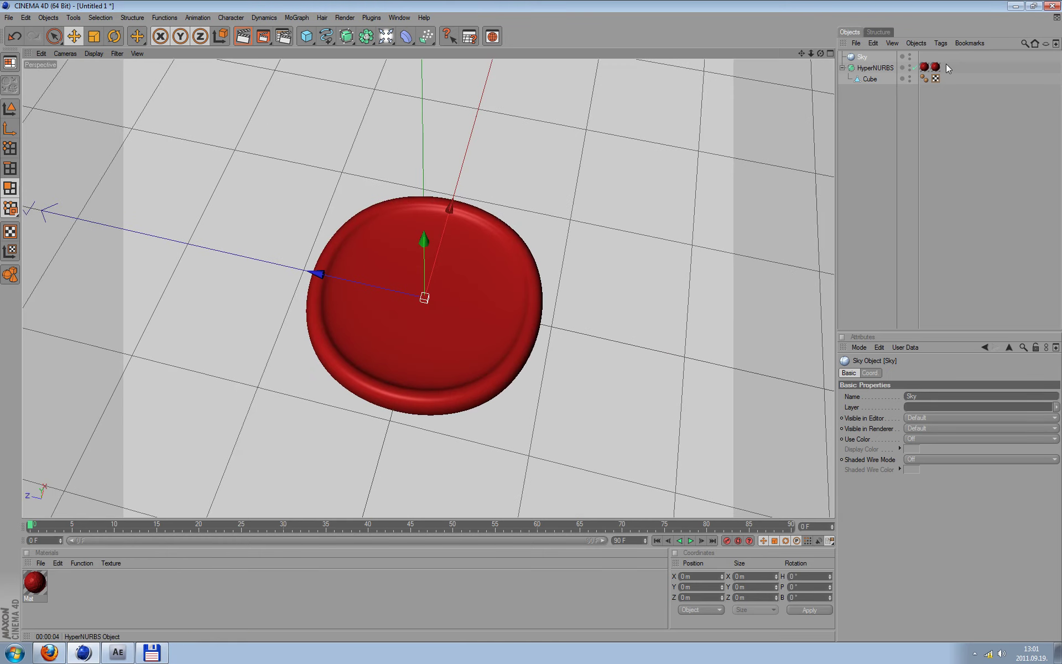
click(871, 78)
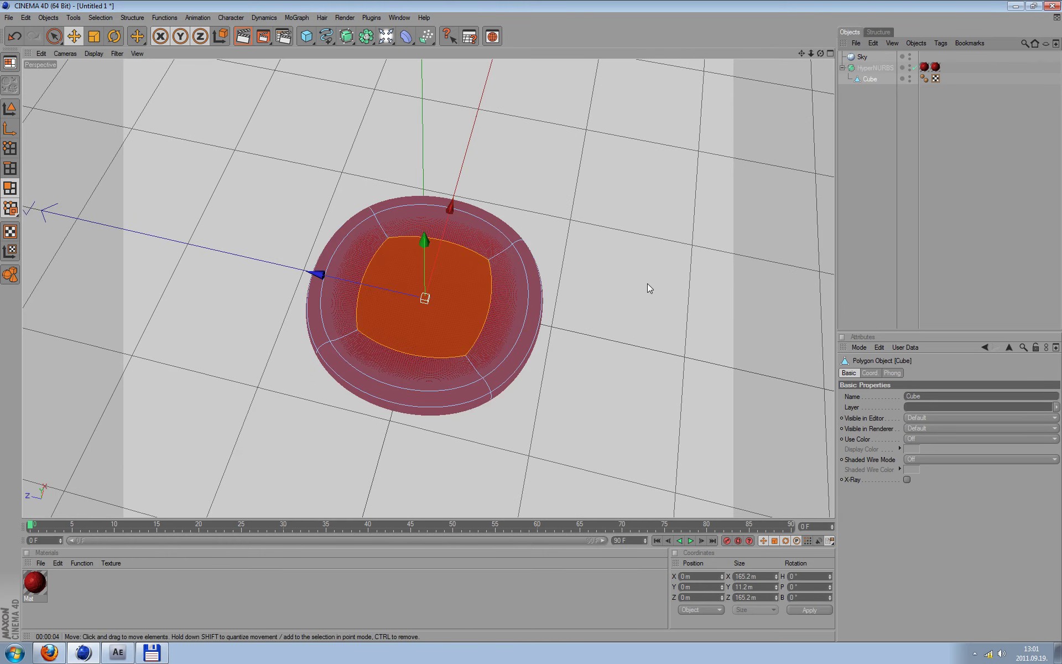
mouse_move(682, 330)
alt+mouse_down()
mouse_move(680, 288)
mouse_move(489, 300)
alt+mouse_up()
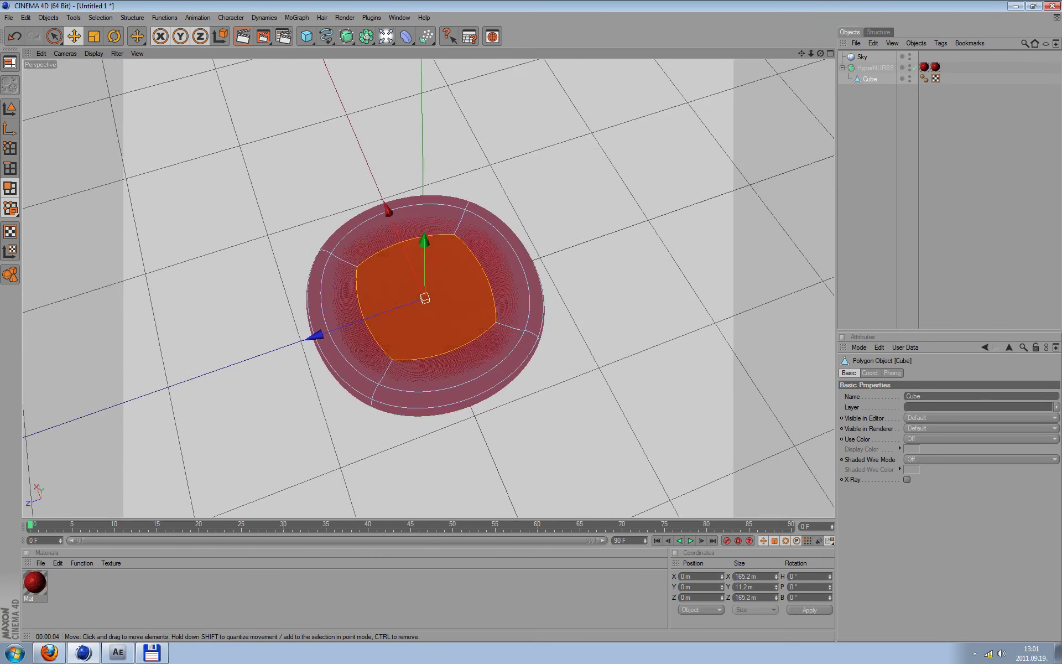
right_click(475, 297)
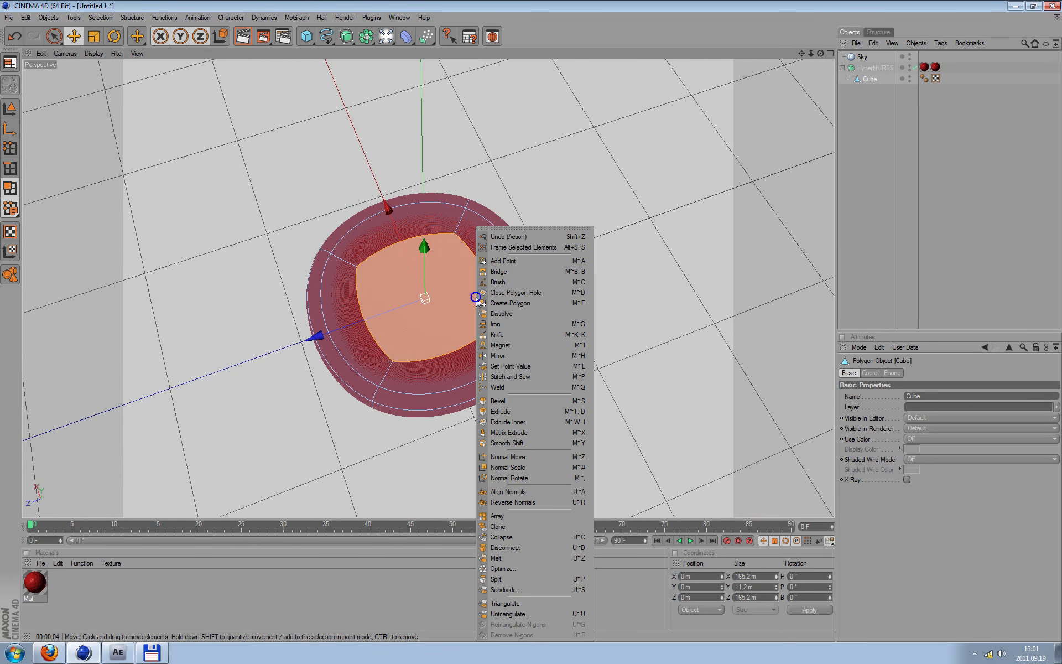
click(521, 412)
drag(473, 308, 462, 301)
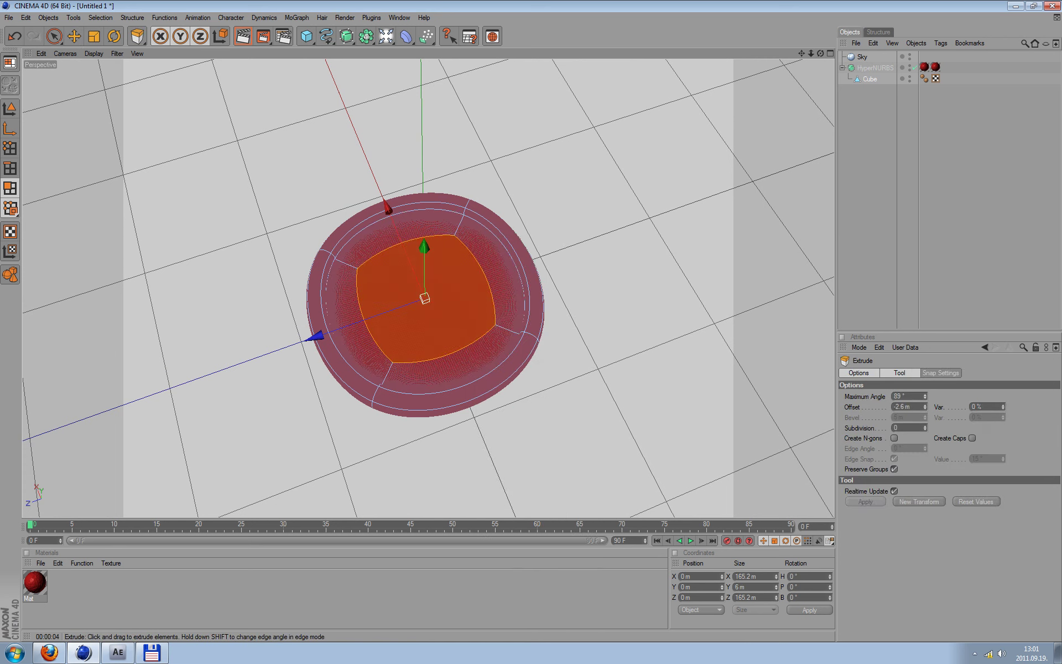
drag(462, 301, 442, 301)
Render the dish, view it from the side, and select the HyperNURBS
mouse_move(628, 236)
alt+mouse_down()
mouse_move(356, 407)
mouse_move(632, 244)
alt+mouse_up()
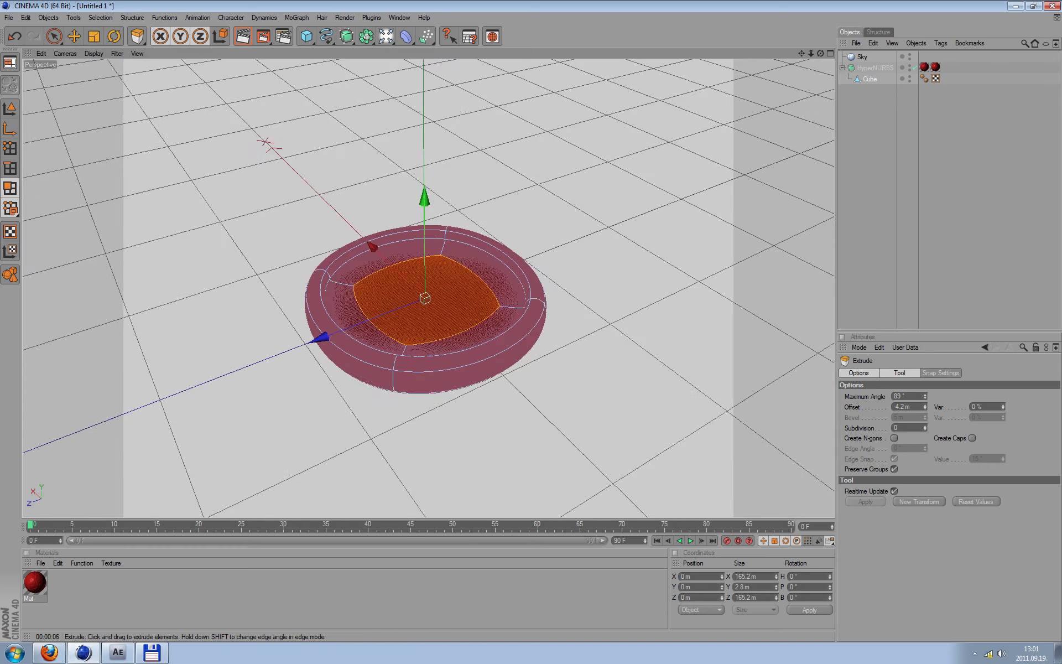
key(ctrl+r)
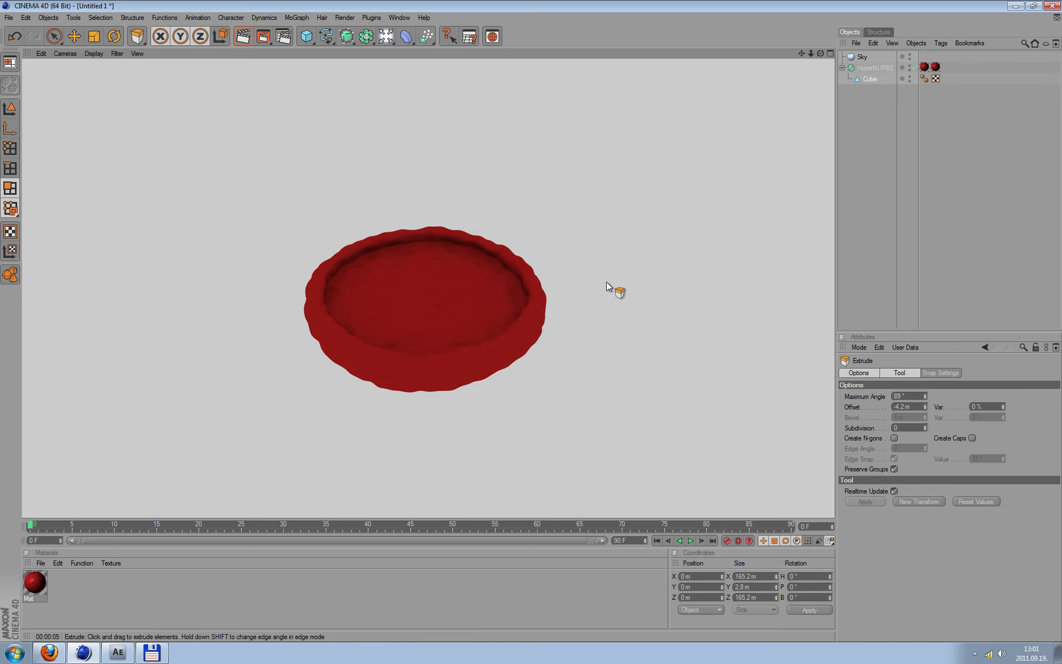
click(476, 144)
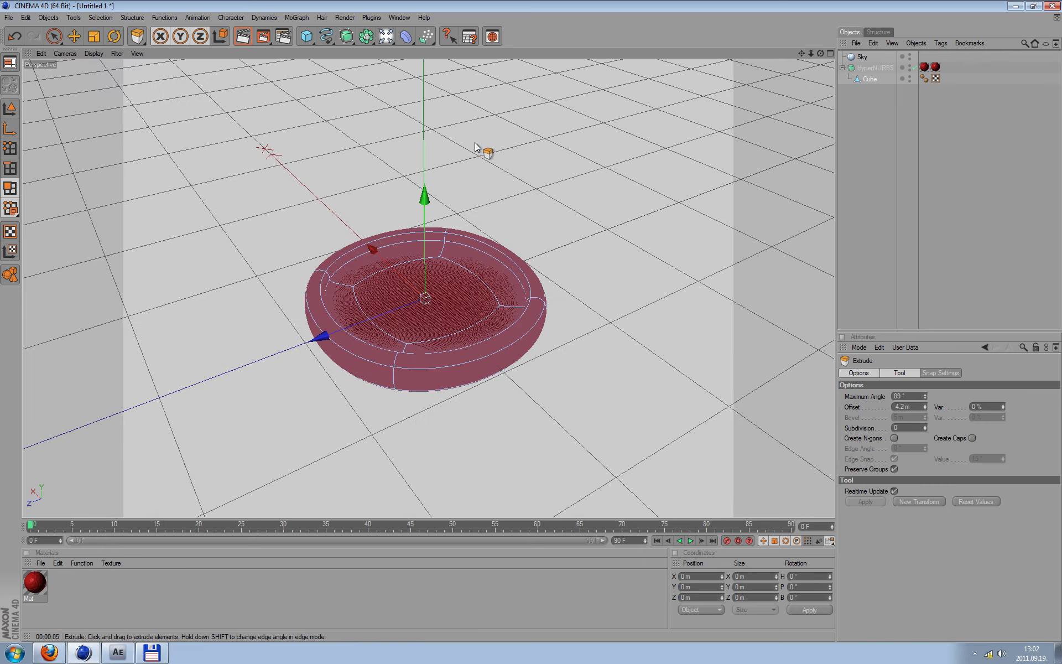
scroll(466, 190, down, 3)
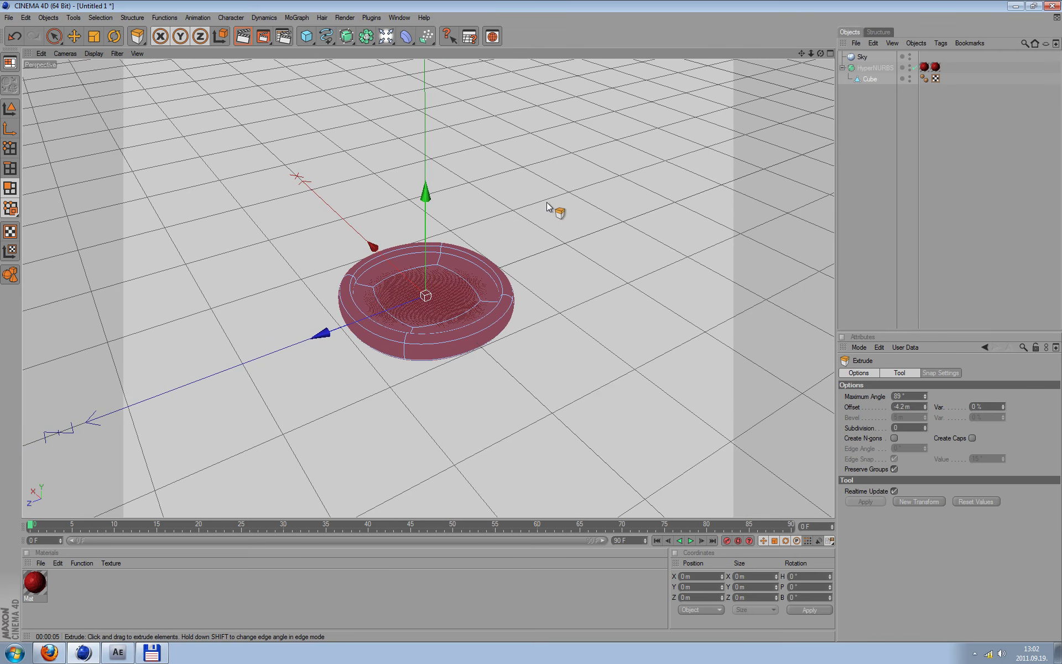
mouse_move(545, 204)
alt+mouse_down()
mouse_move(545, 128)
mouse_move(576, 129)
mouse_move(580, 117)
alt+mouse_up()
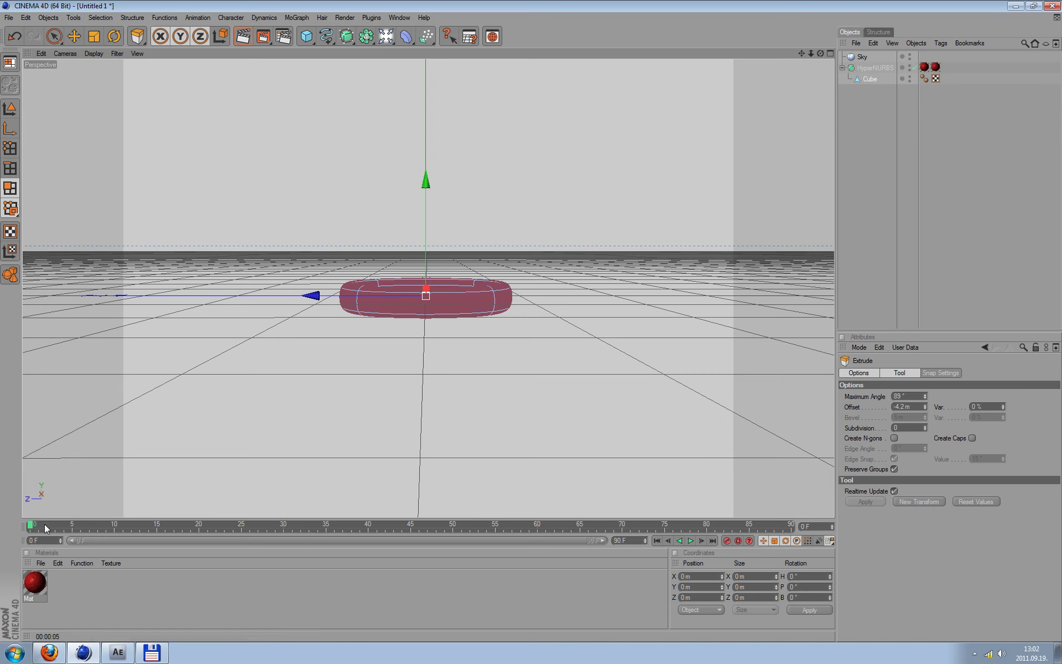
click(459, 597)
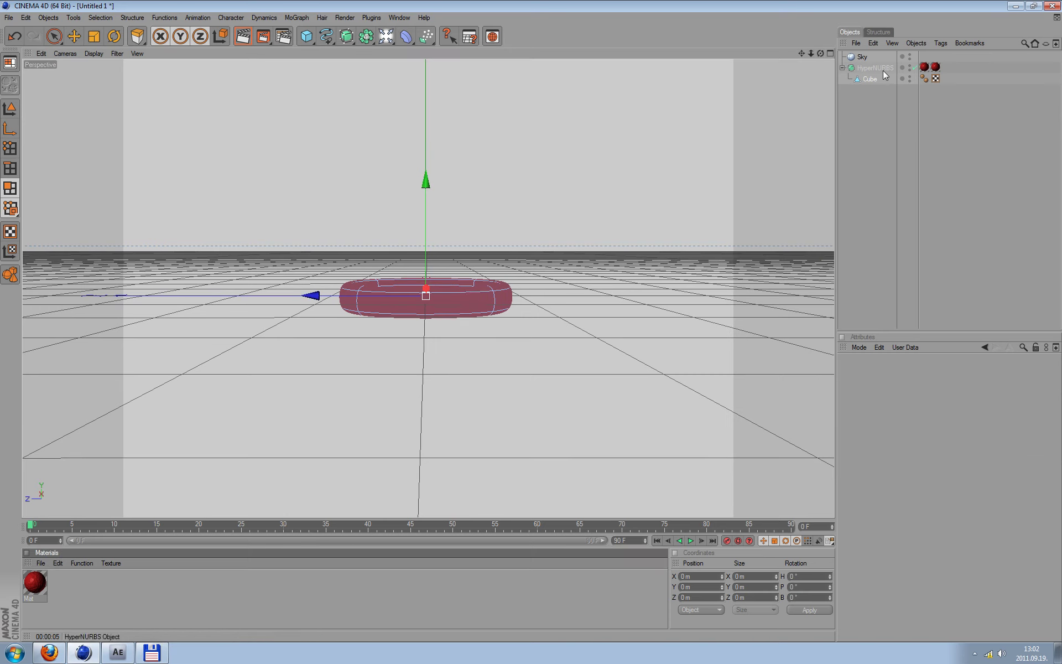
click(866, 68)
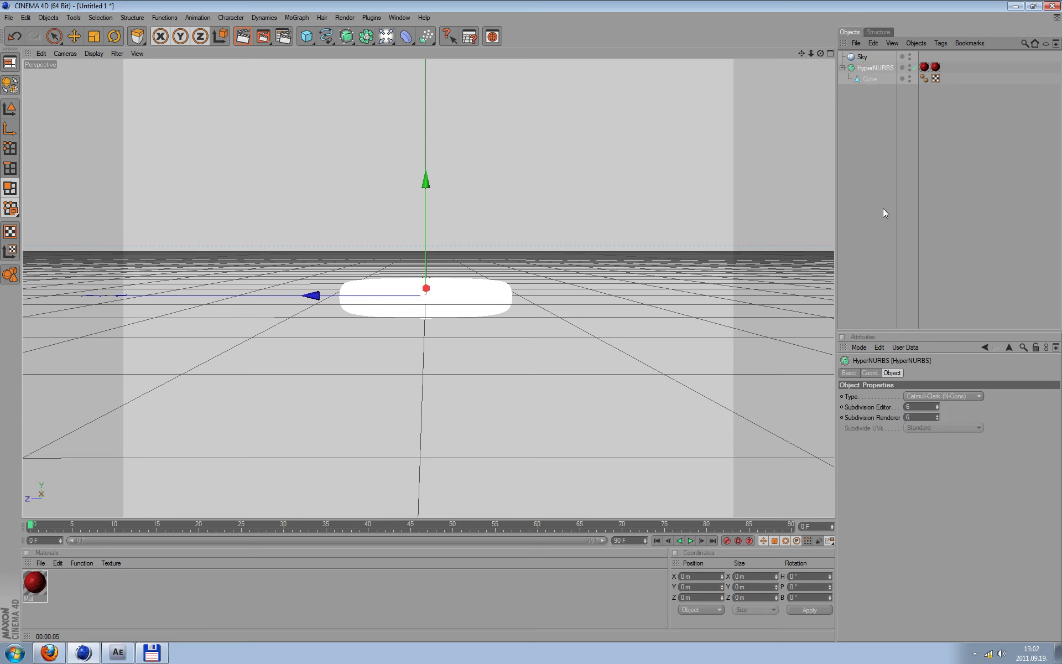
Zero the HyperNURBS dish's heading, pitch and bank rotations and keyframe all three at frame 0
click(876, 373)
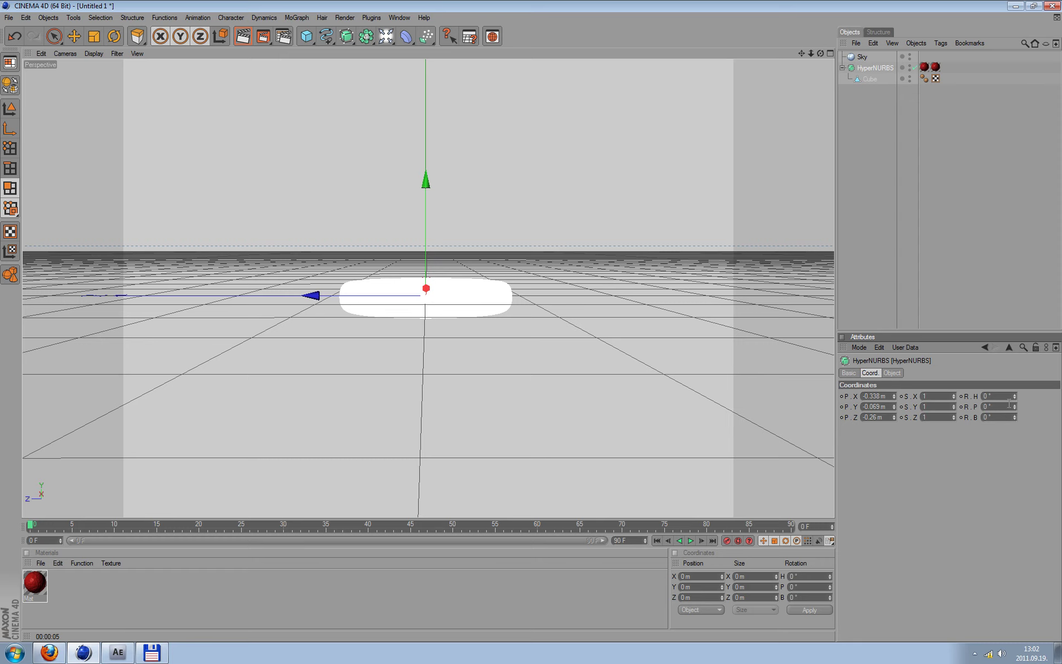
mouse_move(1014, 396)
mouse_down()
mouse_move(1015, 376)
mouse_move(1015, 423)
mouse_up()
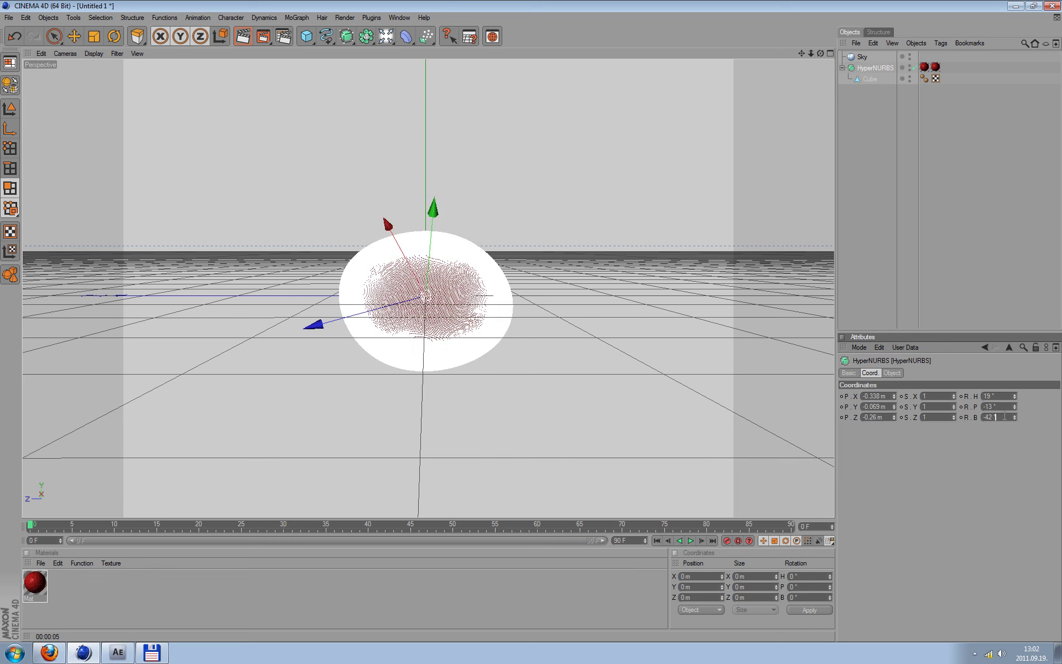
key(Return)
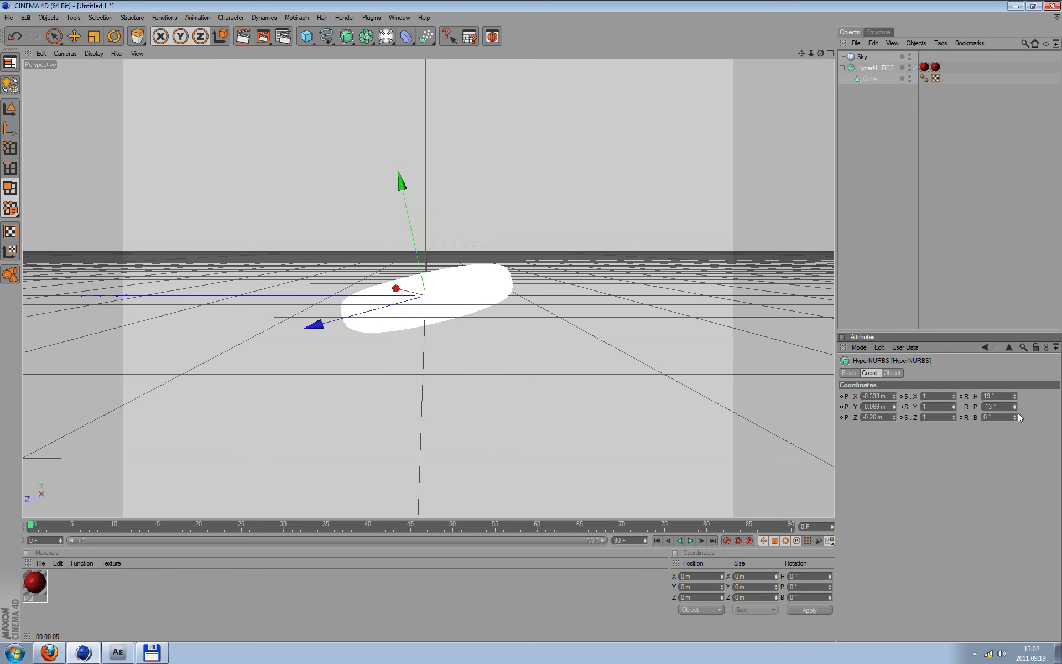
text(0)
key(Return)
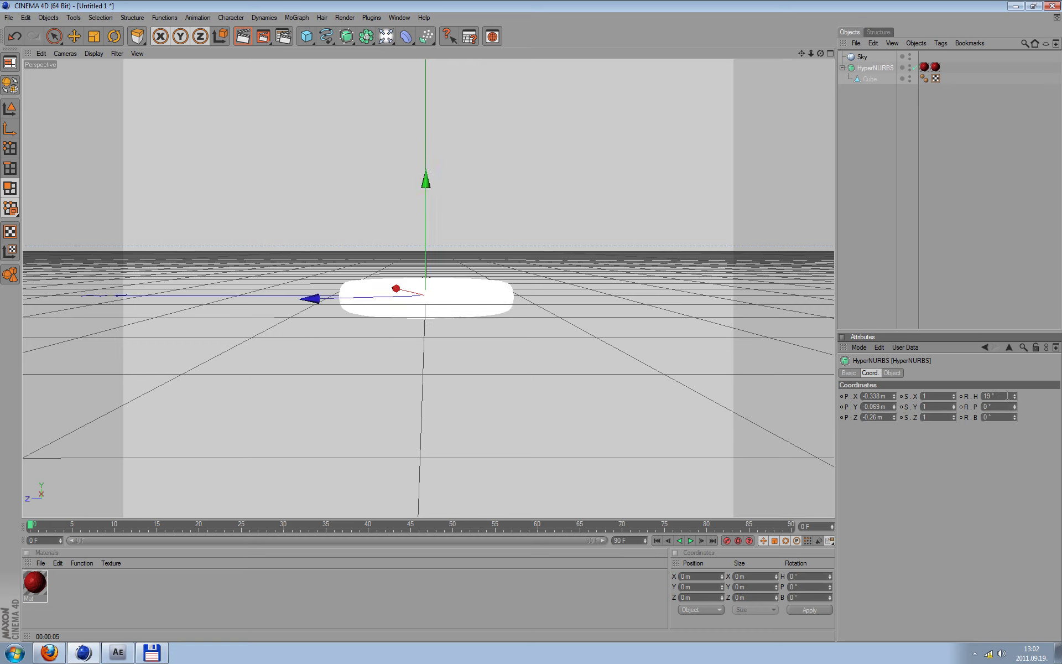
text(0)
key(Return)
ctrl+click(960, 396)
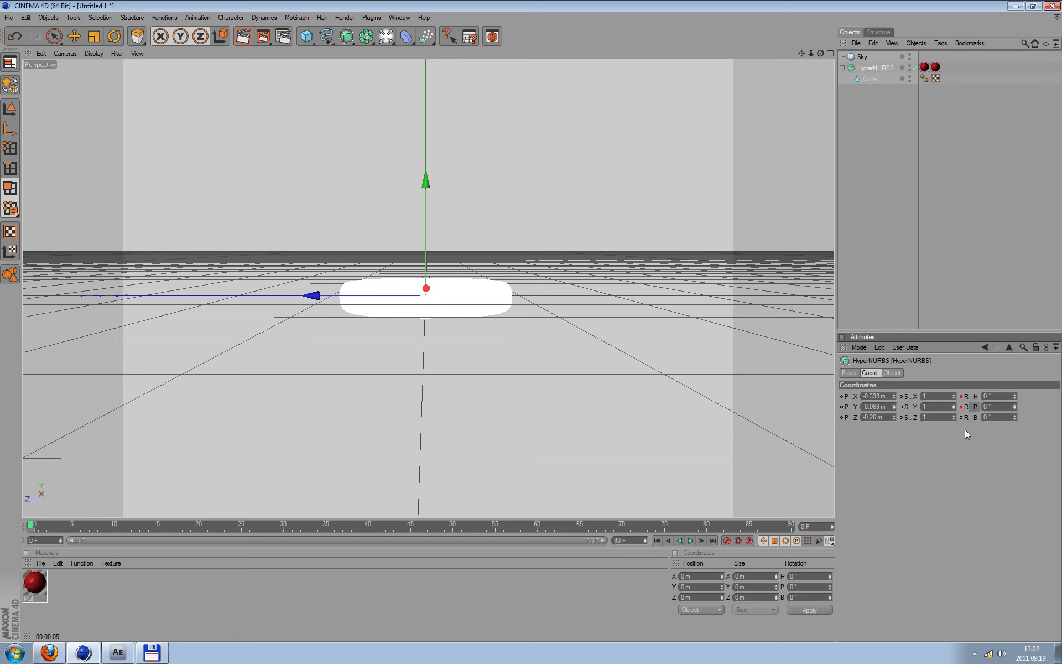
ctrl+click(960, 417)
At frame 90, keyframe heading, pitch and bank at 360°, then return to frame 0
click(29, 524)
drag(30, 524, 791, 524)
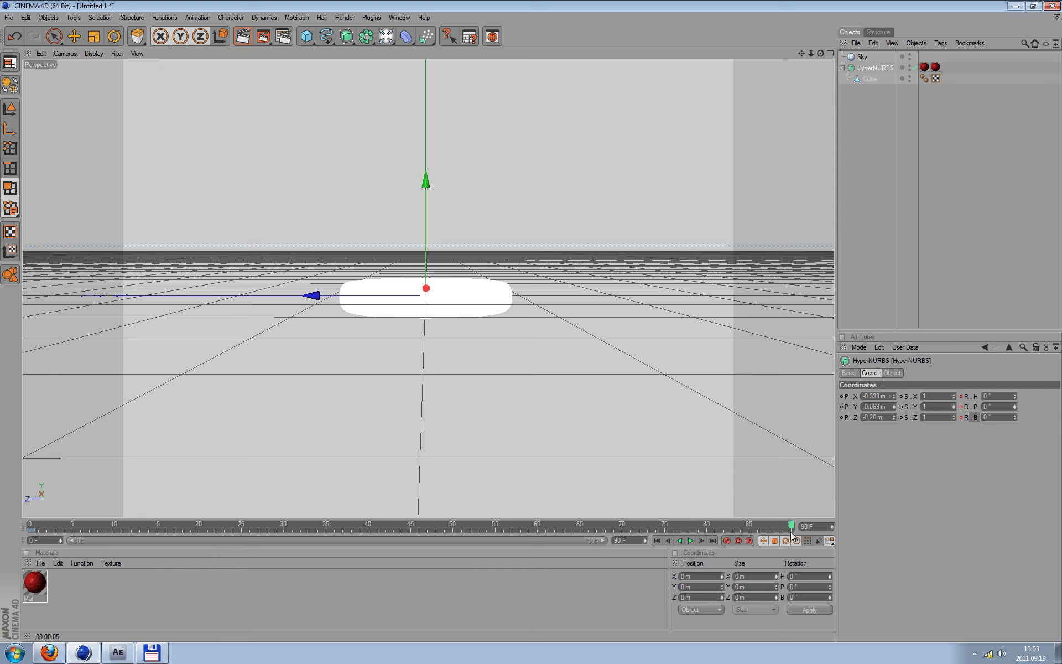
click(995, 396)
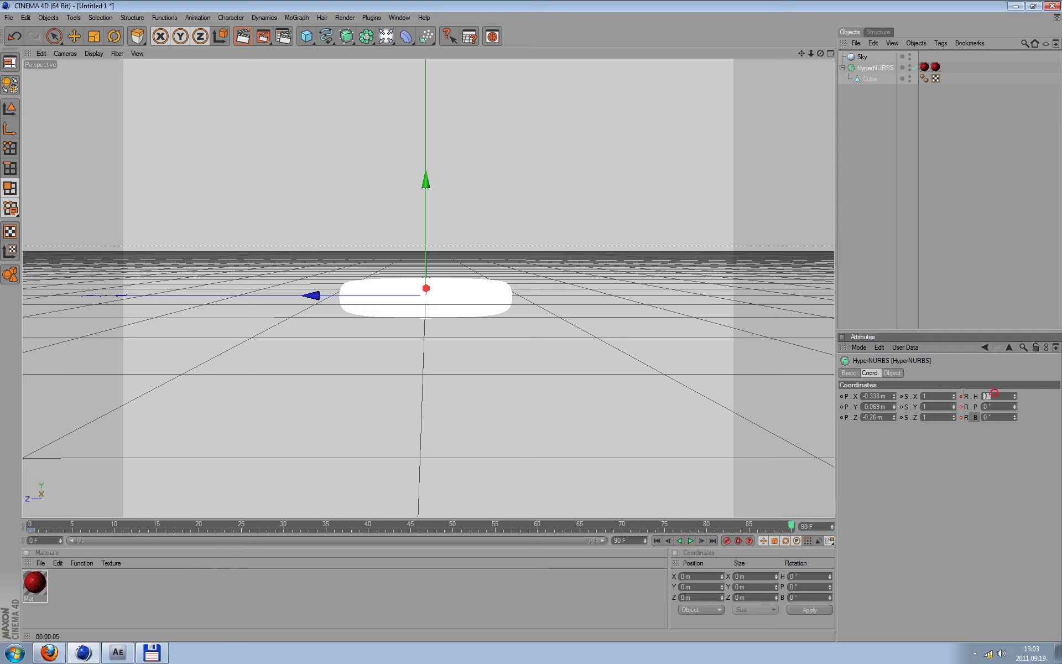
text(3)
text(3)
click(994, 416)
text(0)
click(962, 417)
click(961, 406)
click(961, 396)
click(657, 540)
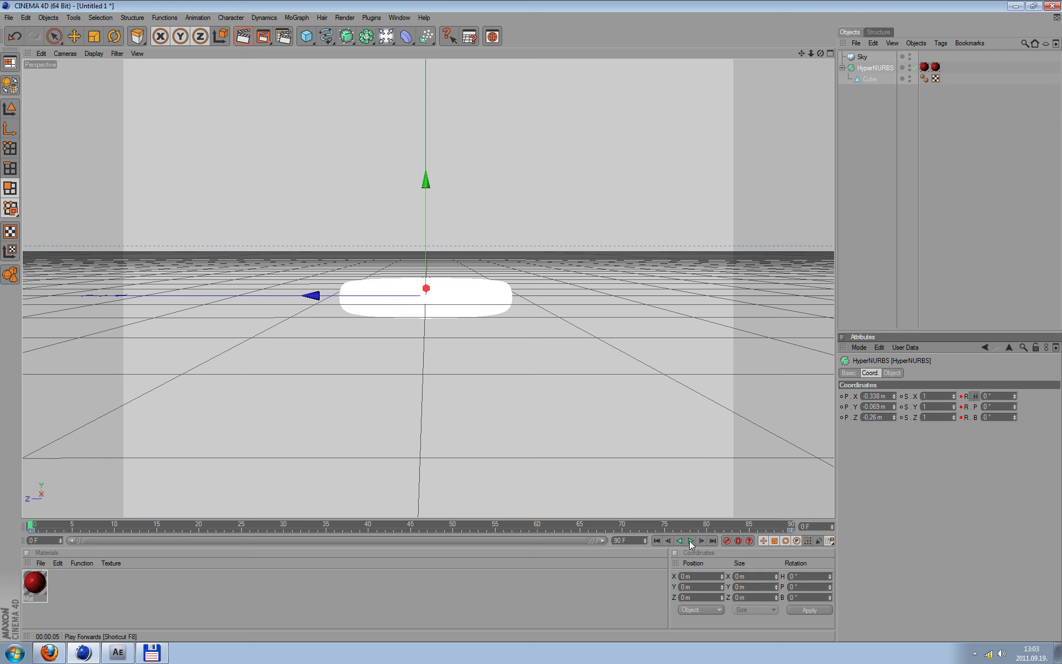
Play the dish's spinning animation, then stop and rewind to frame 0
click(690, 541)
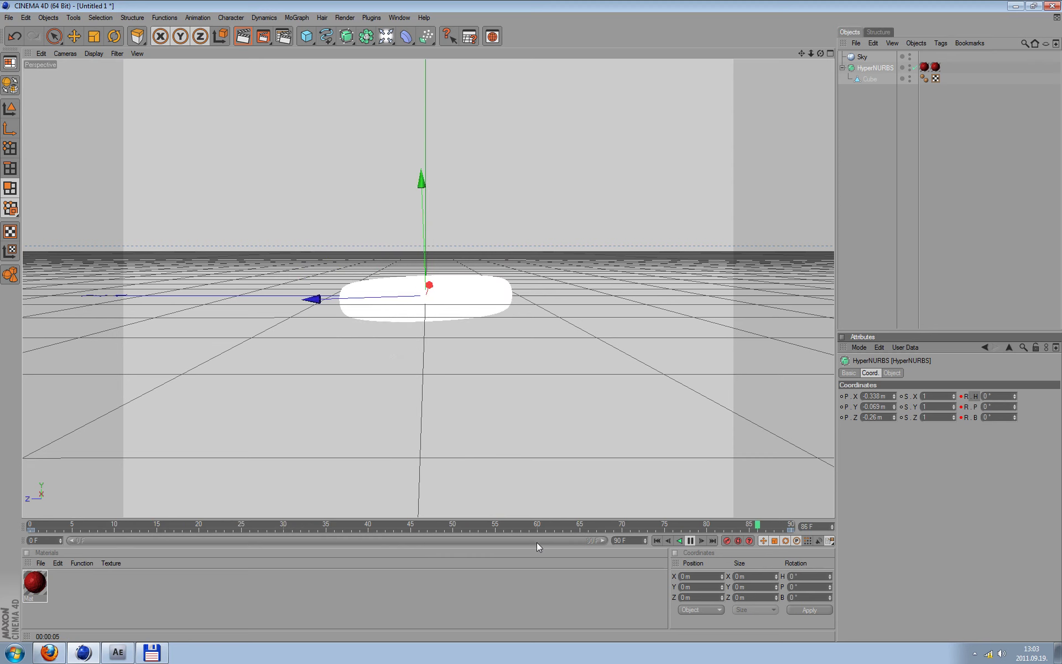
click(690, 540)
click(657, 540)
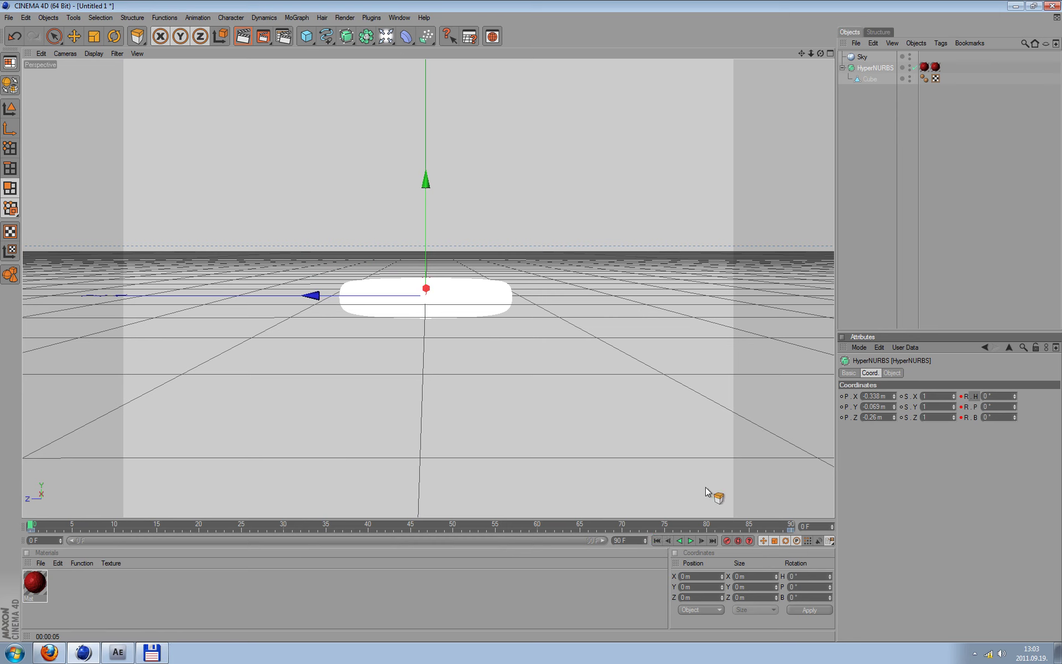
click(399, 18)
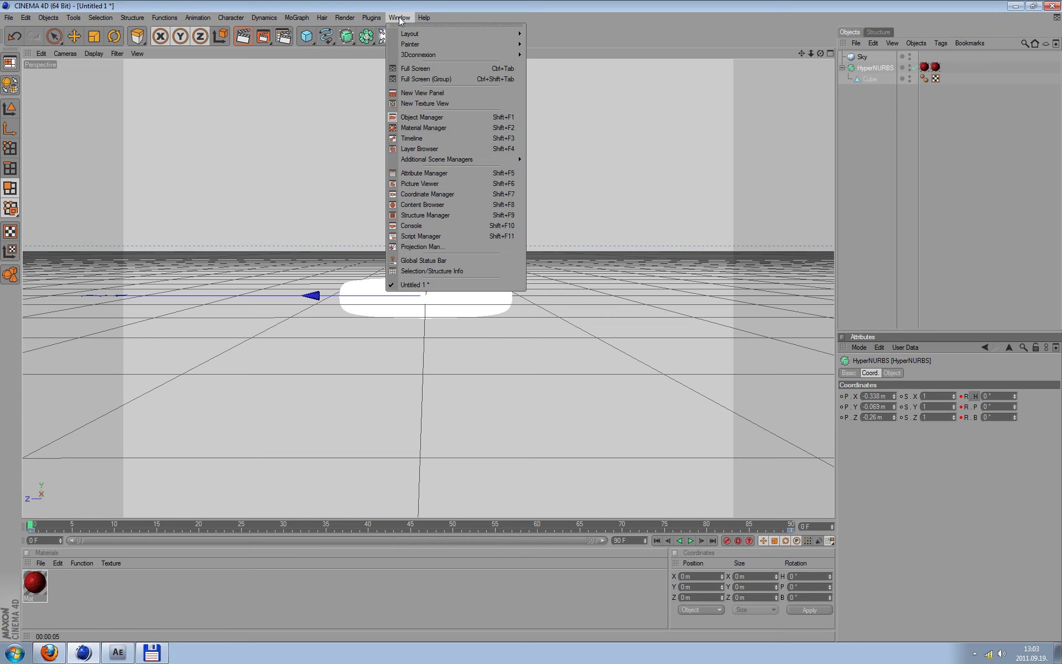
Show the HyperNURBS rotation curve in the Timeline's F-Curve mode, fitted to view
click(405, 139)
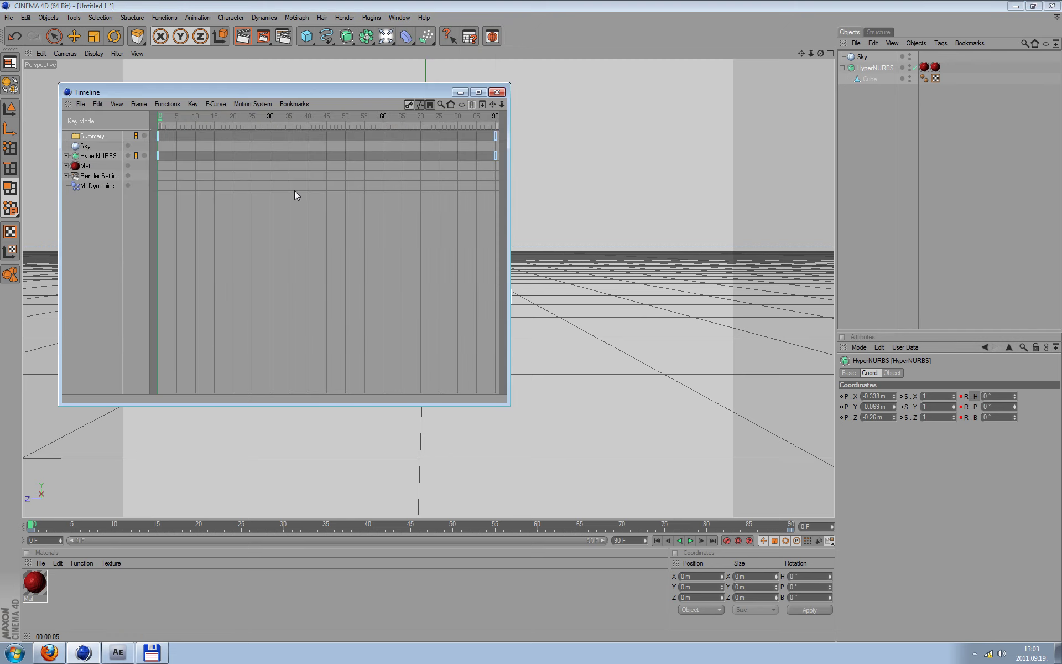
key(ctrl+a)
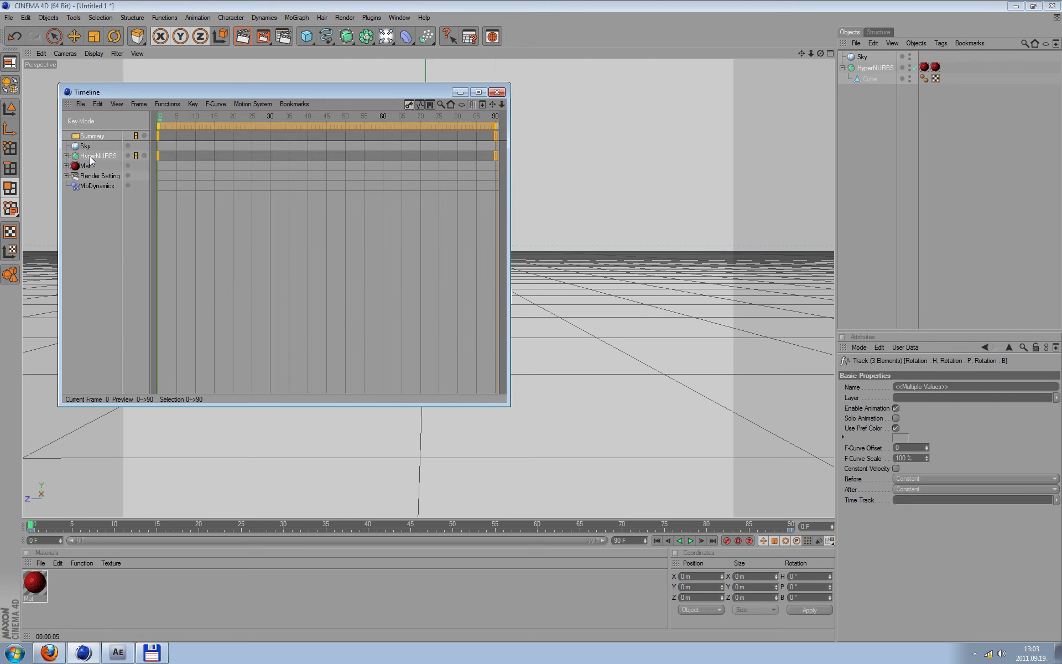
click(420, 104)
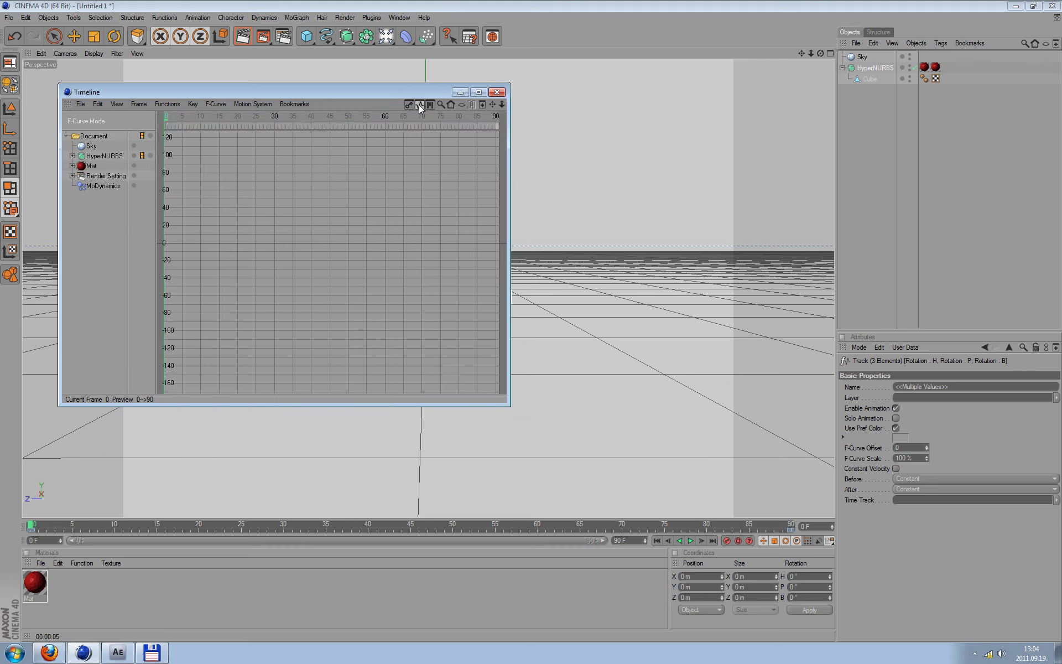
click(95, 155)
key(h)
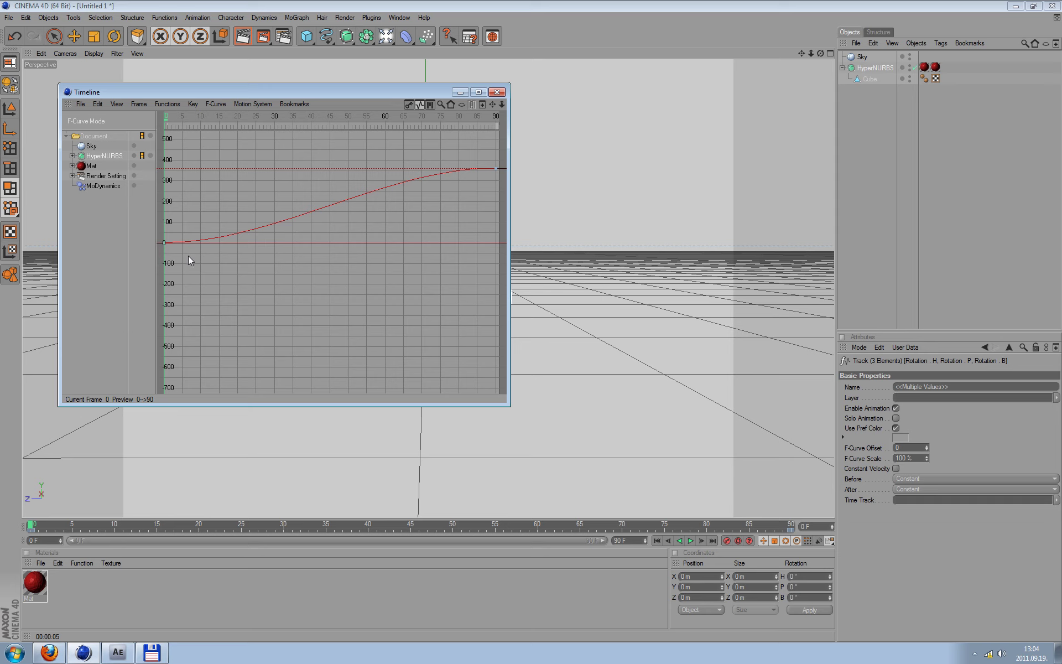
Make all rotation keys Linear and close the Timeline
drag(493, 159, 500, 180)
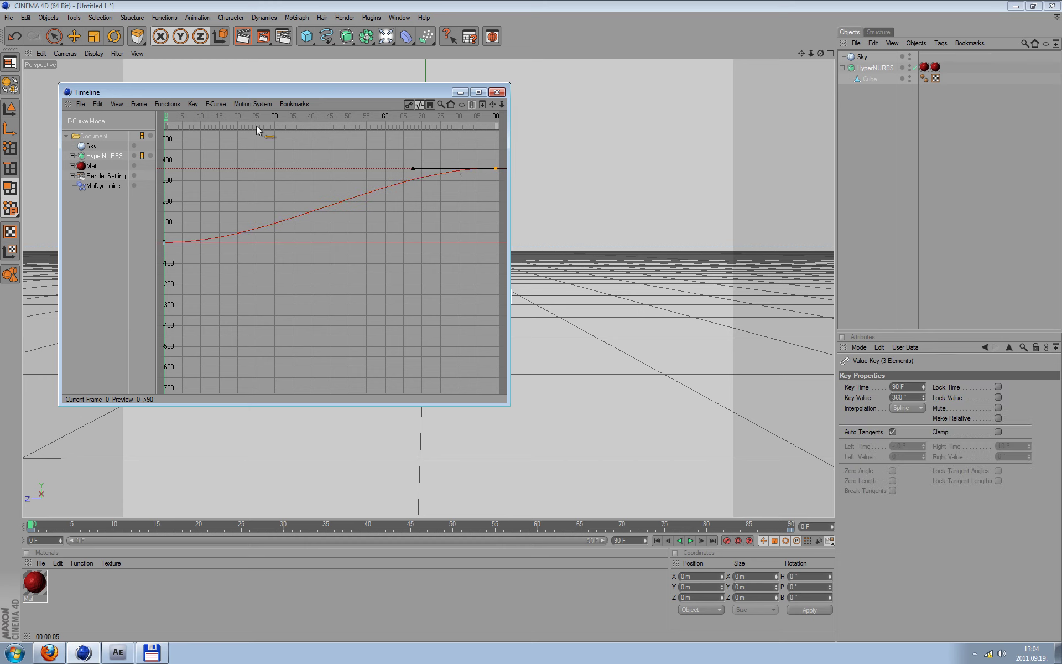
click(192, 104)
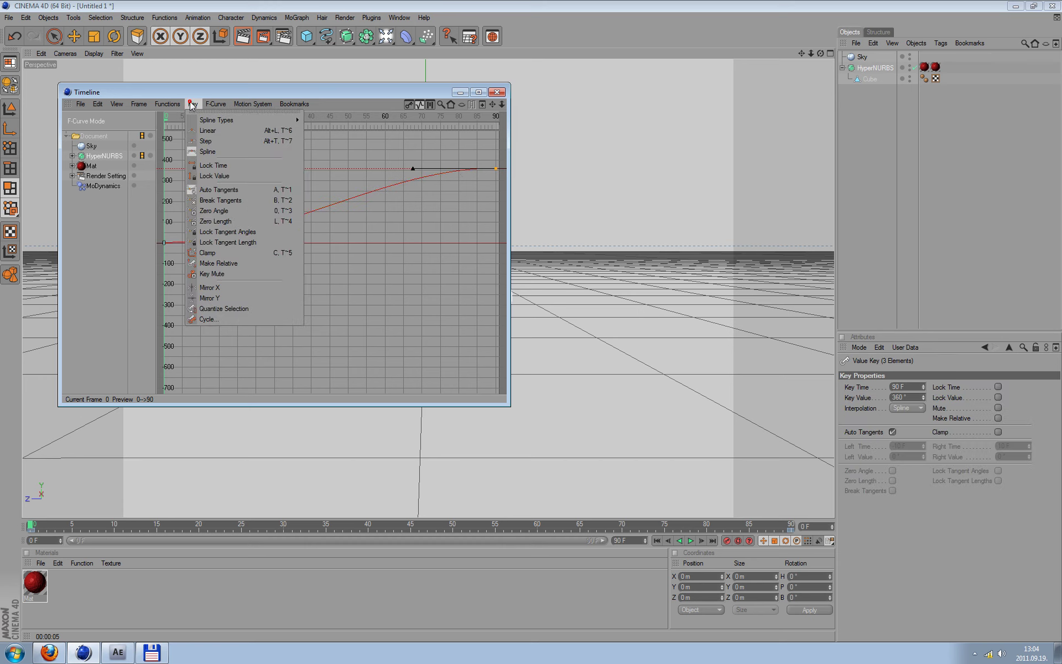
click(191, 130)
click(211, 162)
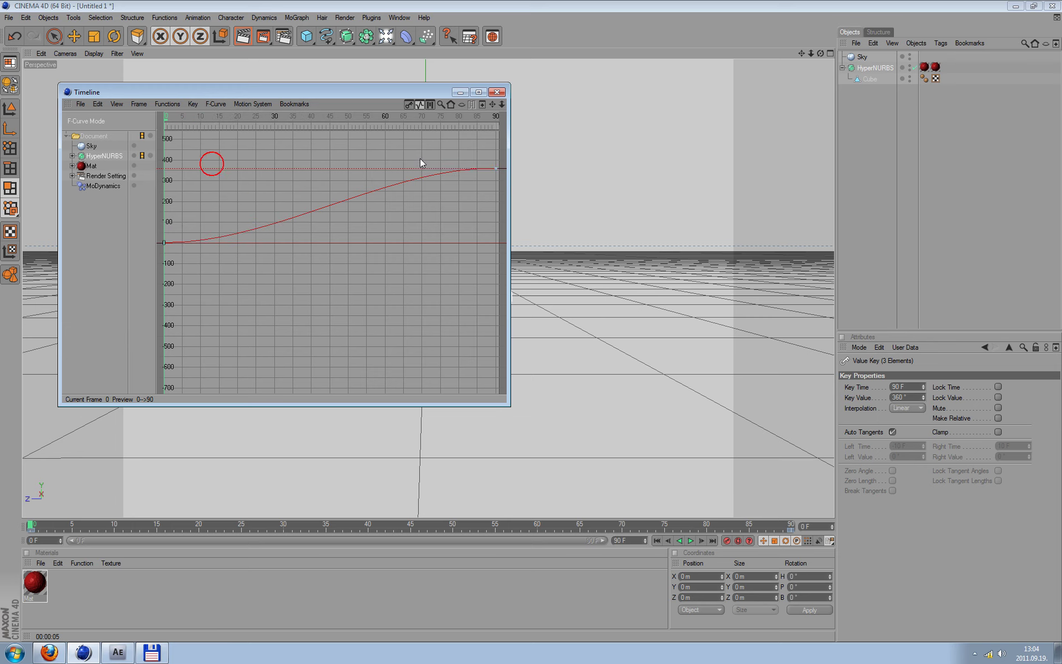
drag(159, 178, 494, 271)
drag(504, 148, 165, 270)
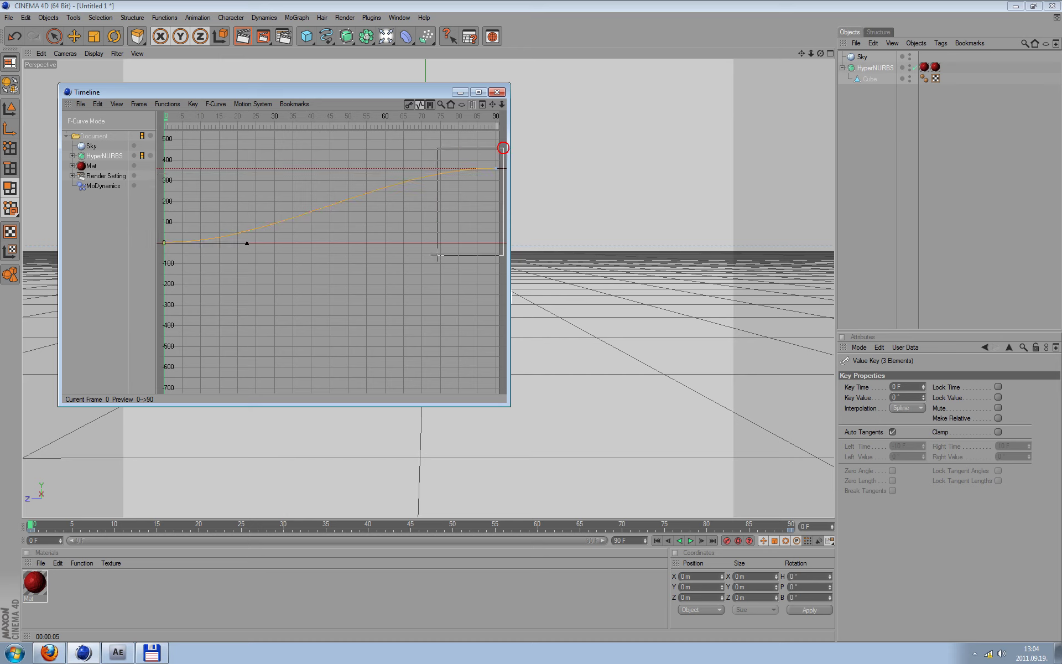
click(193, 104)
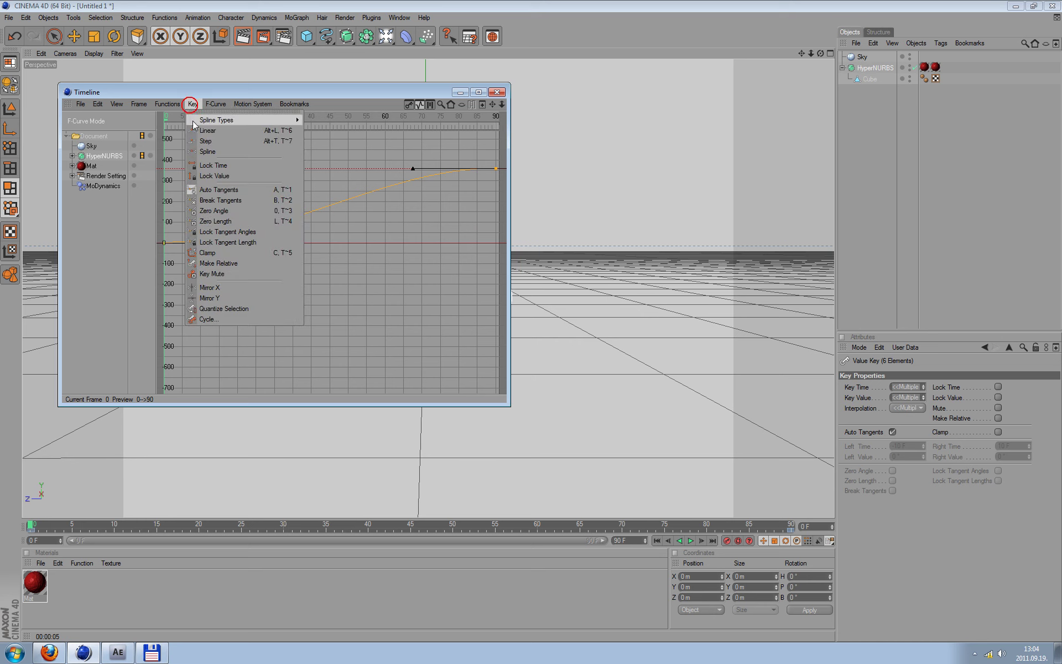
click(190, 125)
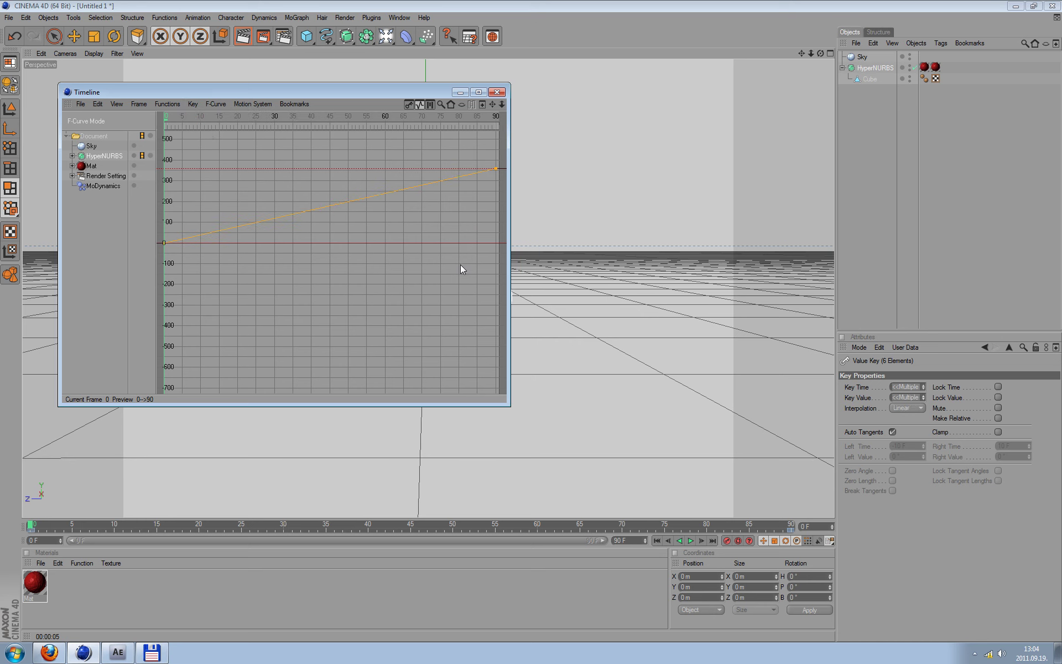
click(496, 93)
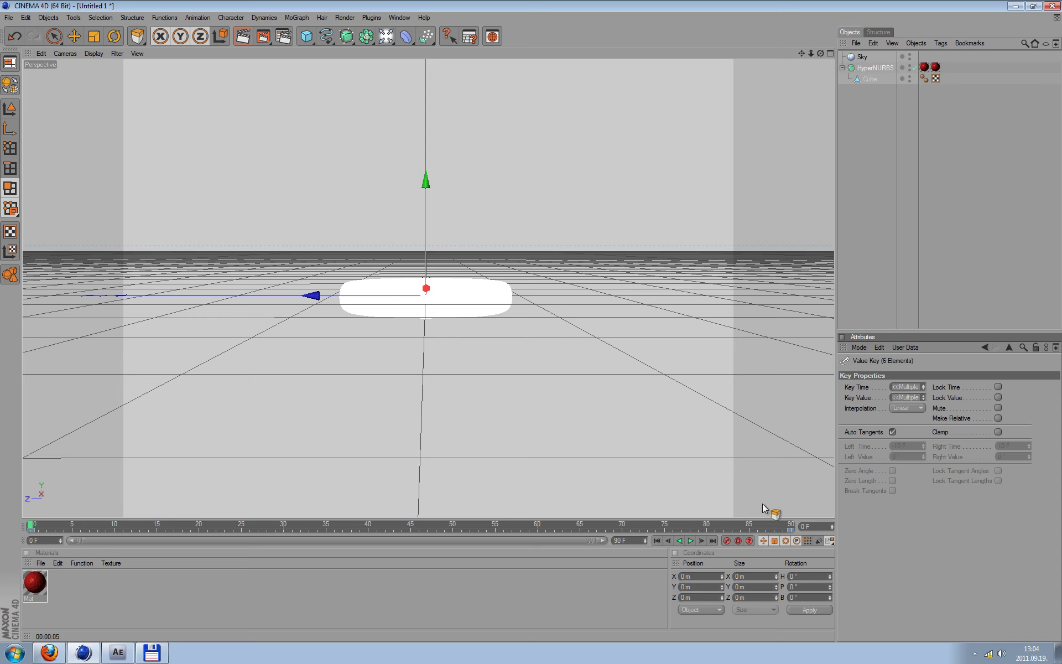
Preview the tumbling animation and pause it at frame 35
click(690, 541)
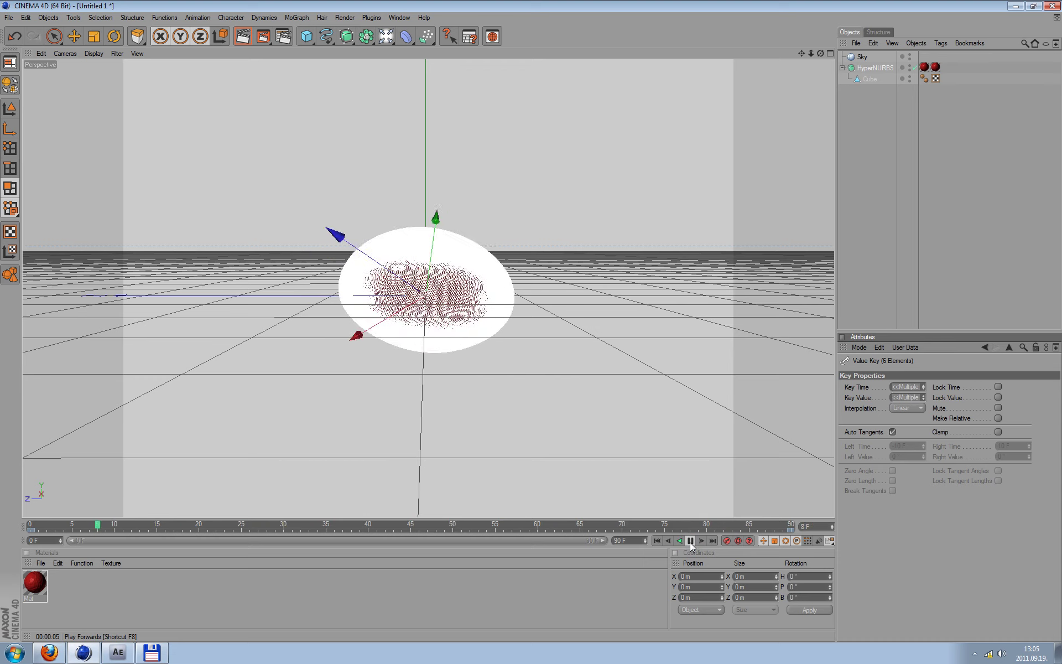
click(690, 540)
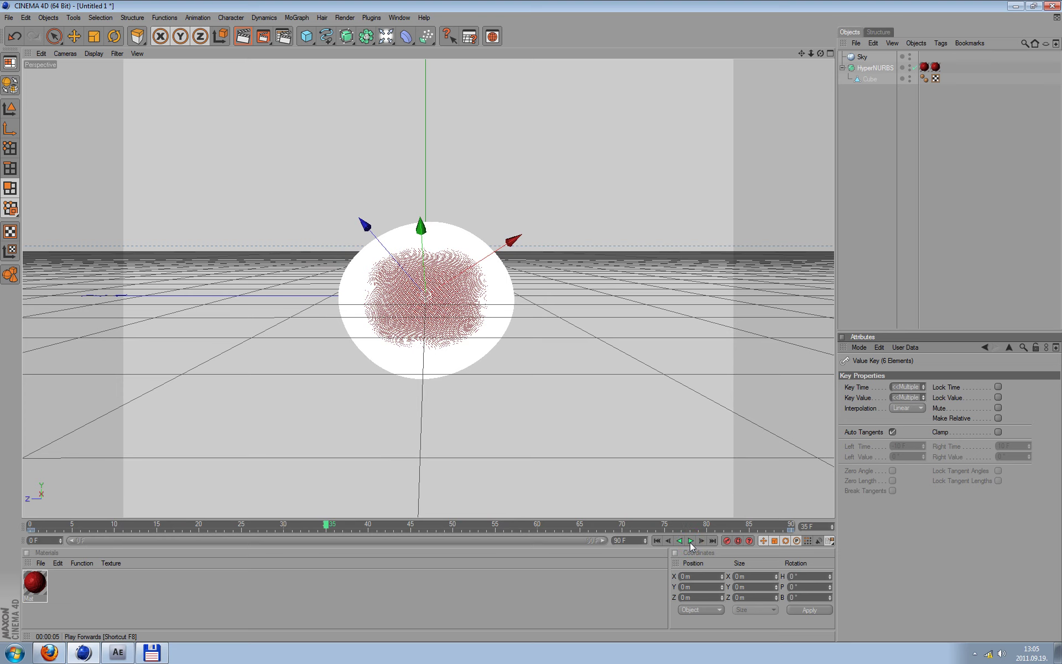
Set the render Save format to PNG with Alpha Channel and Separate Alpha enabled
click(284, 36)
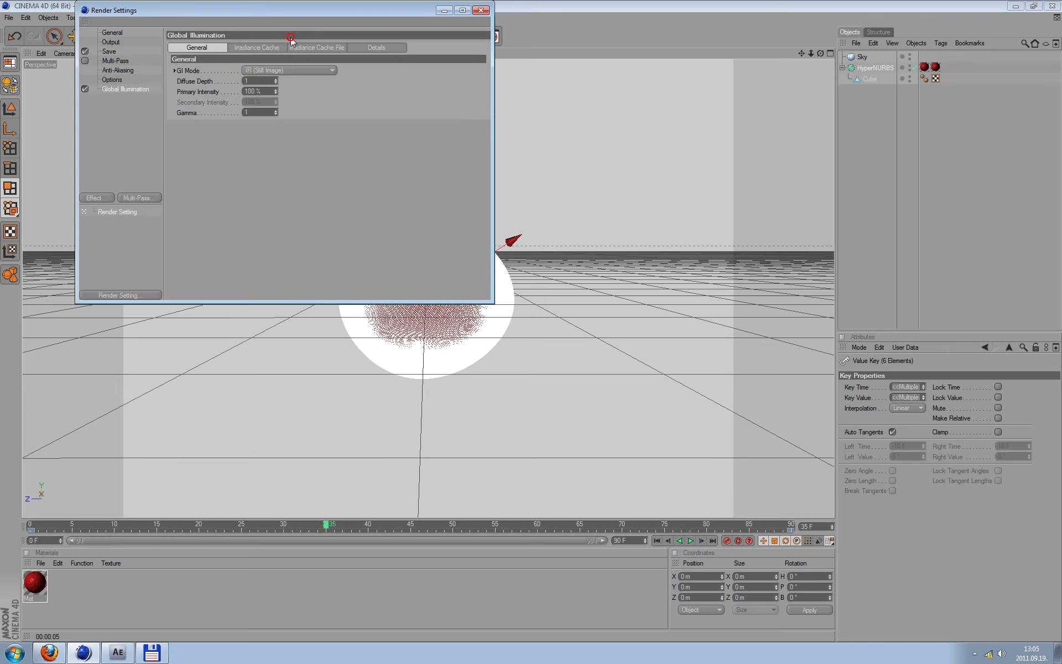
click(109, 51)
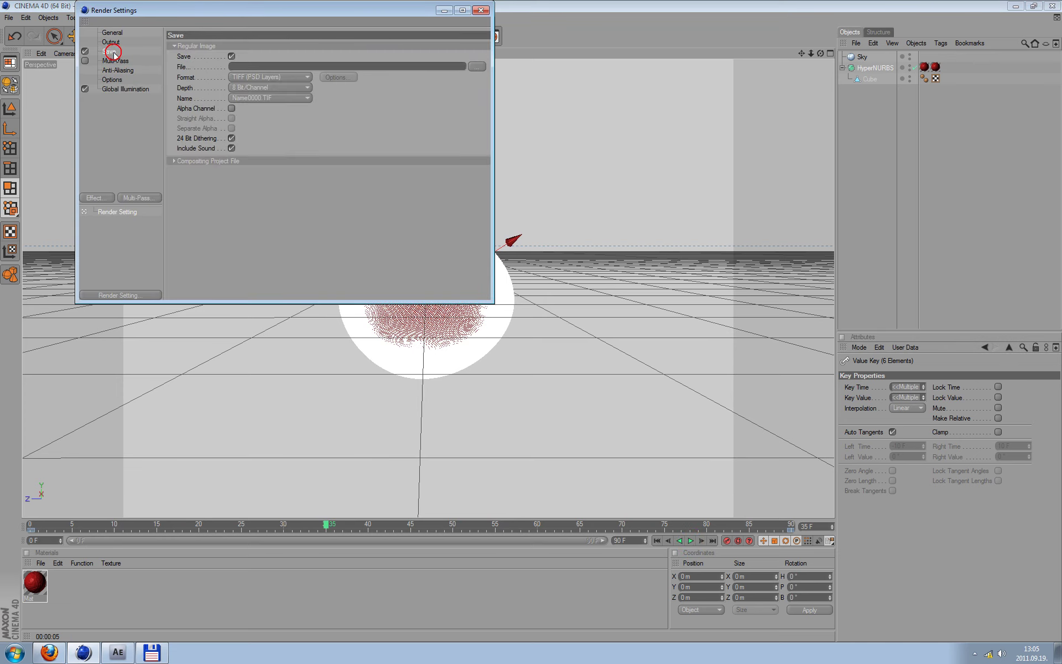
click(299, 78)
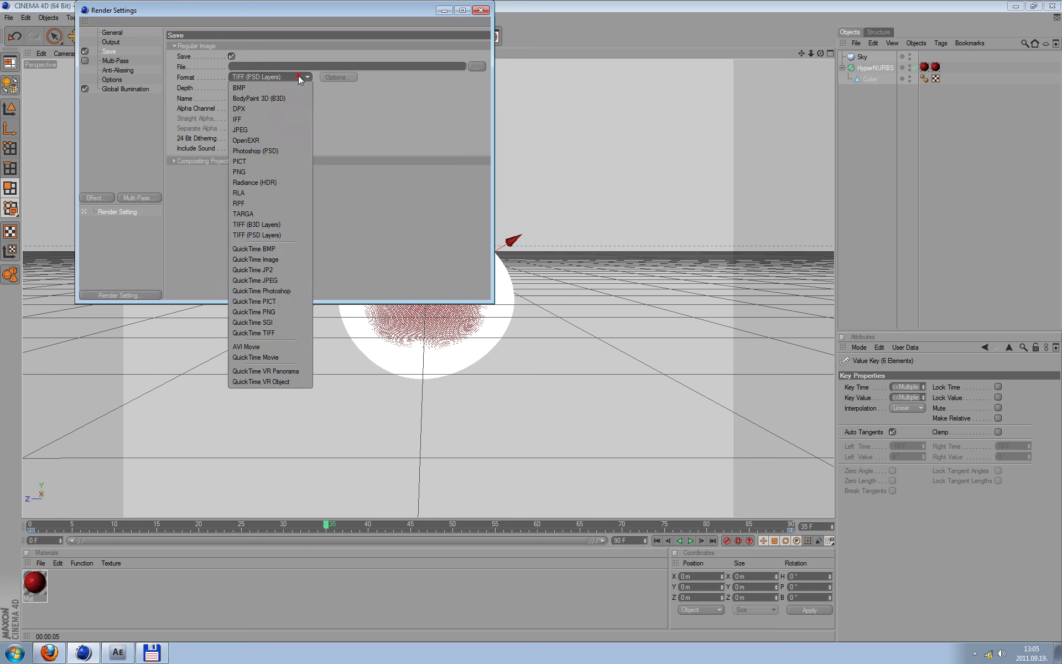
click(272, 172)
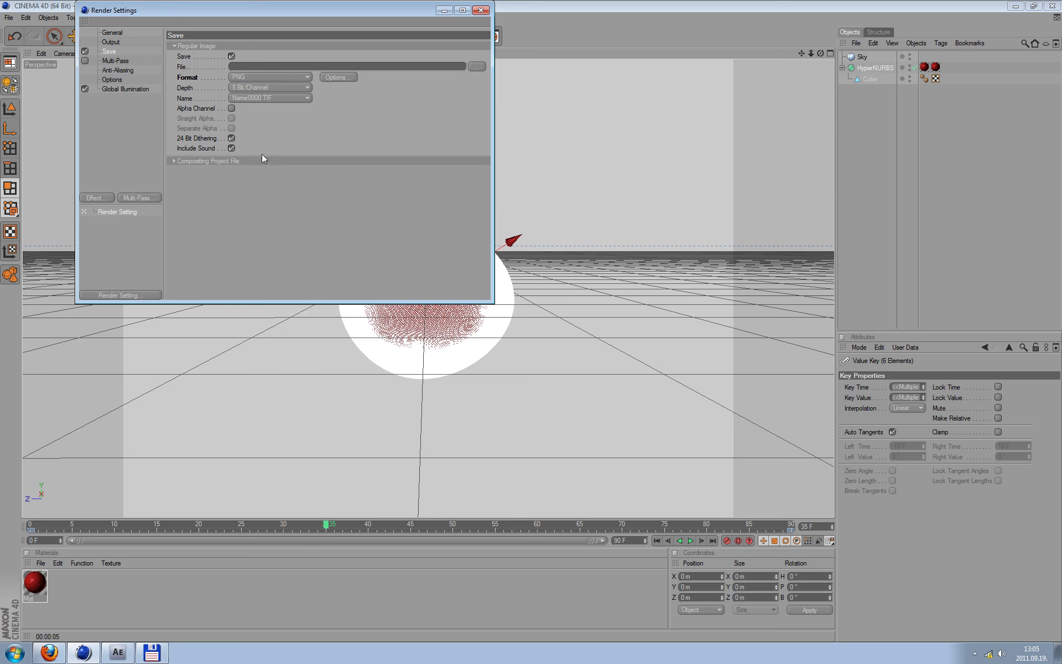
click(232, 108)
click(232, 128)
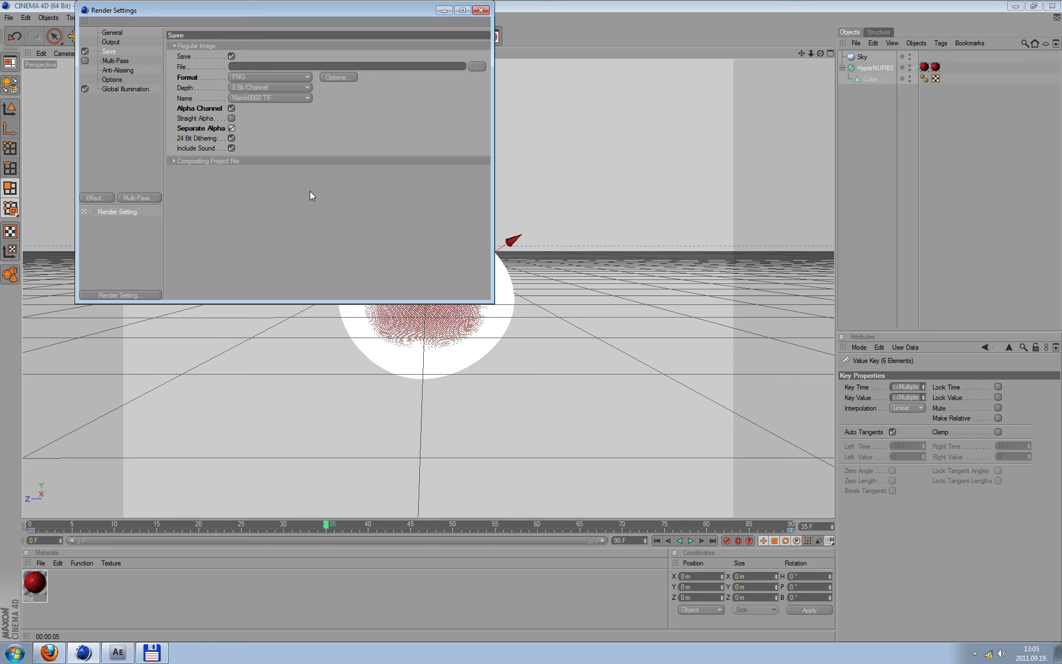
click(480, 68)
Create a new 'blood' folder on drive M and set the output file name to 'blood'
right_click(491, 133)
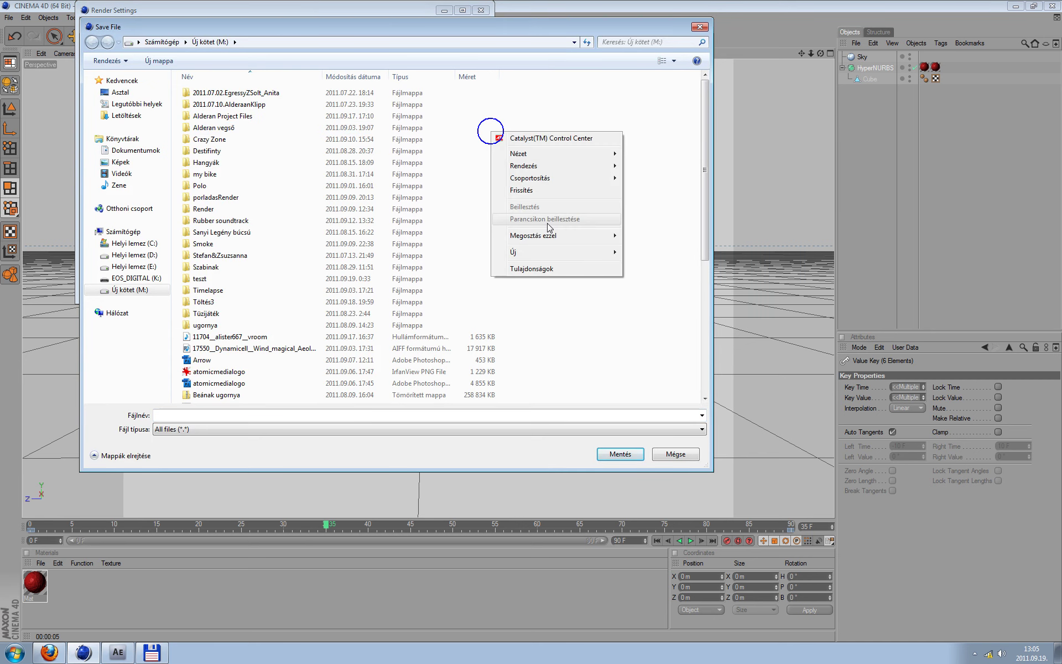
click(691, 255)
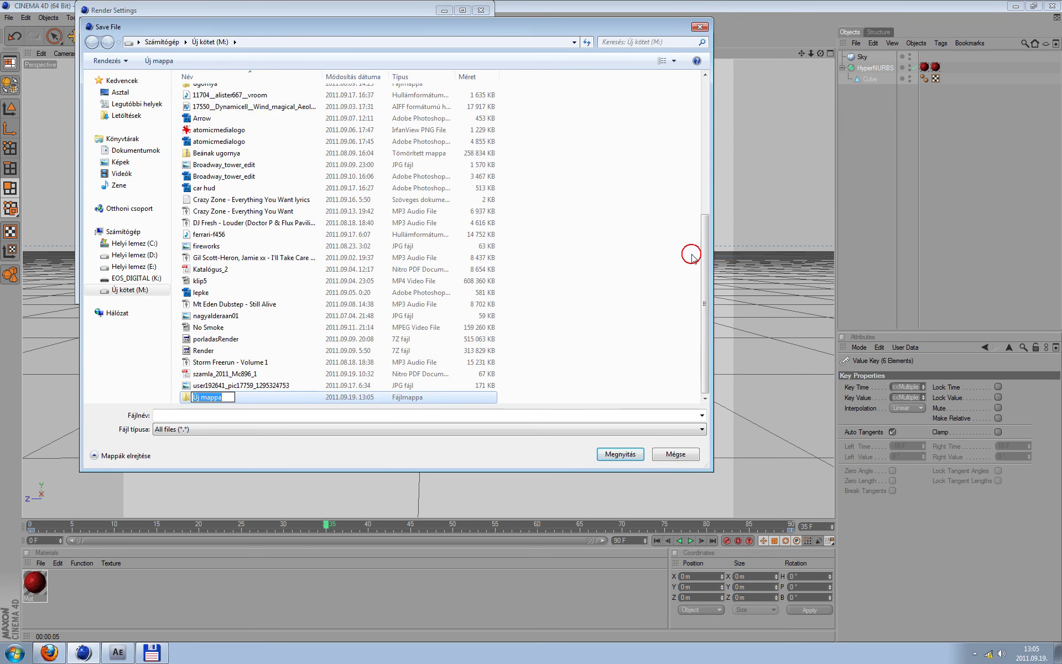
text(bl)
text(ood)
key(Return)
key(Return)
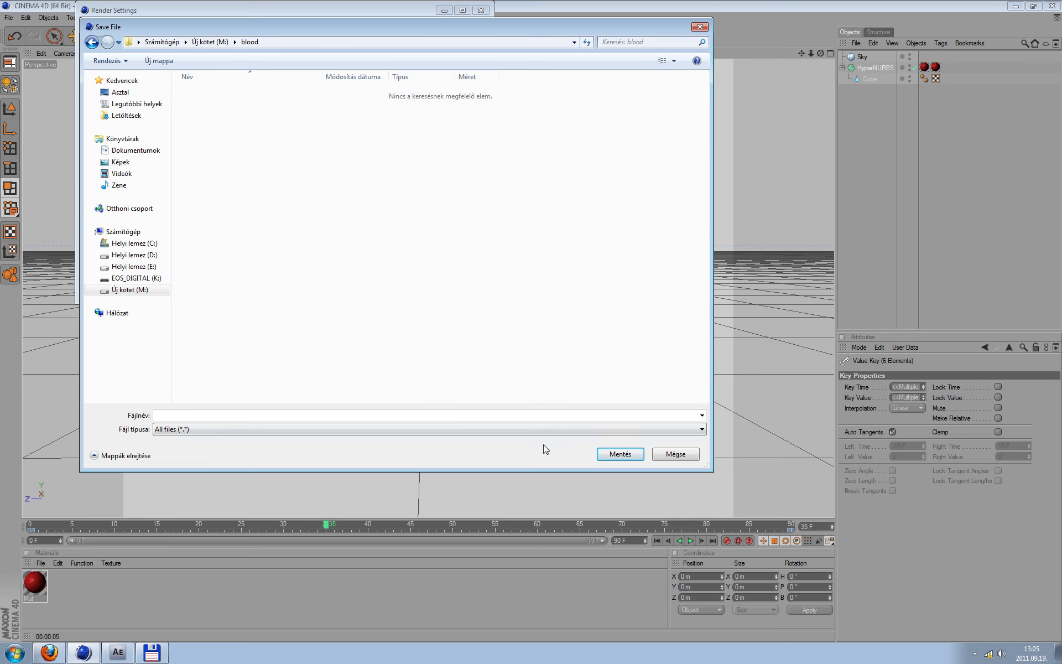
click(535, 416)
text(blood)
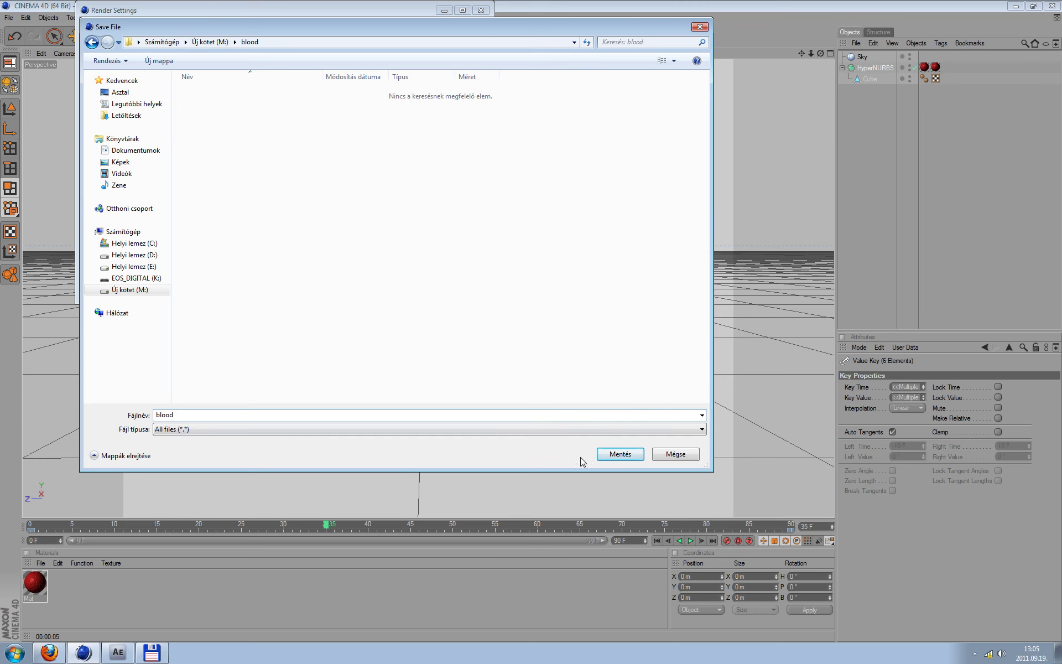
click(613, 455)
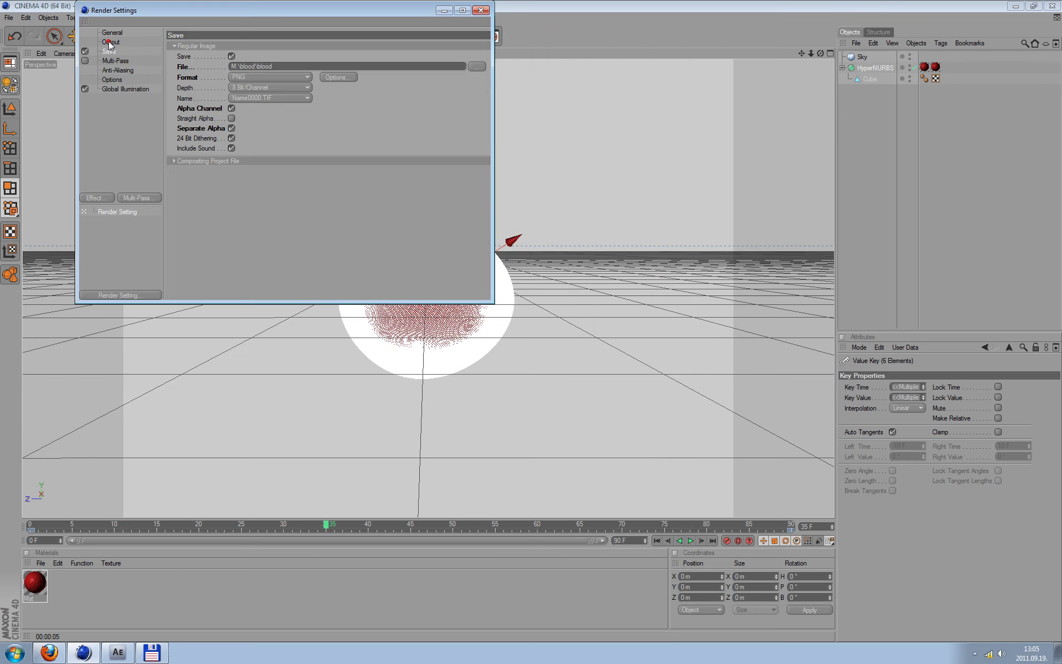
Set output size to 500 × 500 px, Frame Range to Preview Range, and 25 fps
click(109, 42)
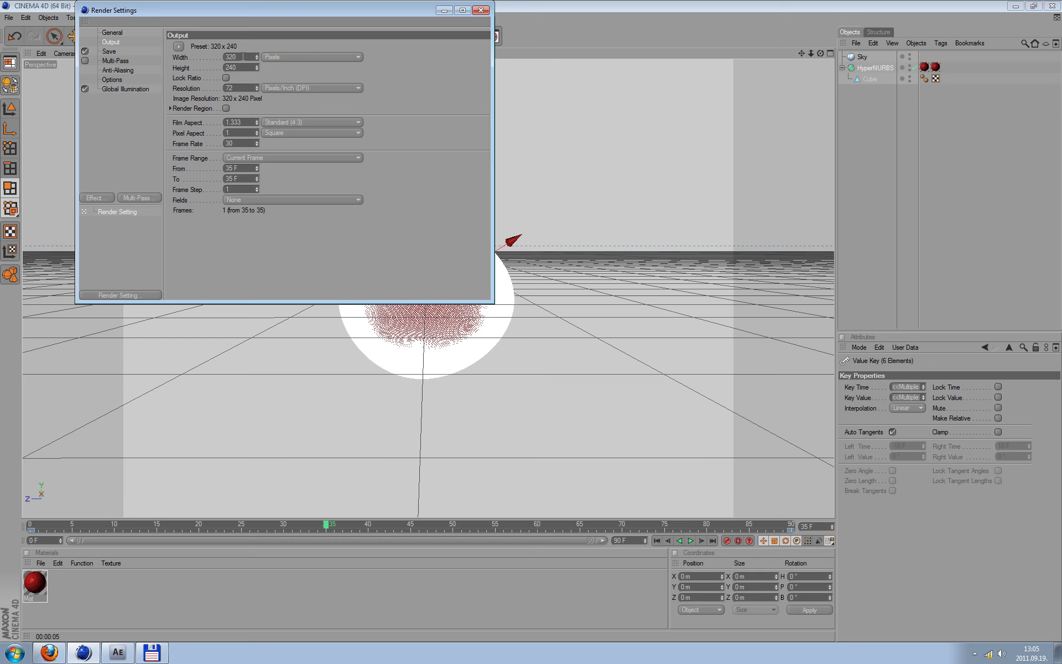
key(BackSpace)
key(BackSpace)
key(BackSpace)
text(500)
key(Tab)
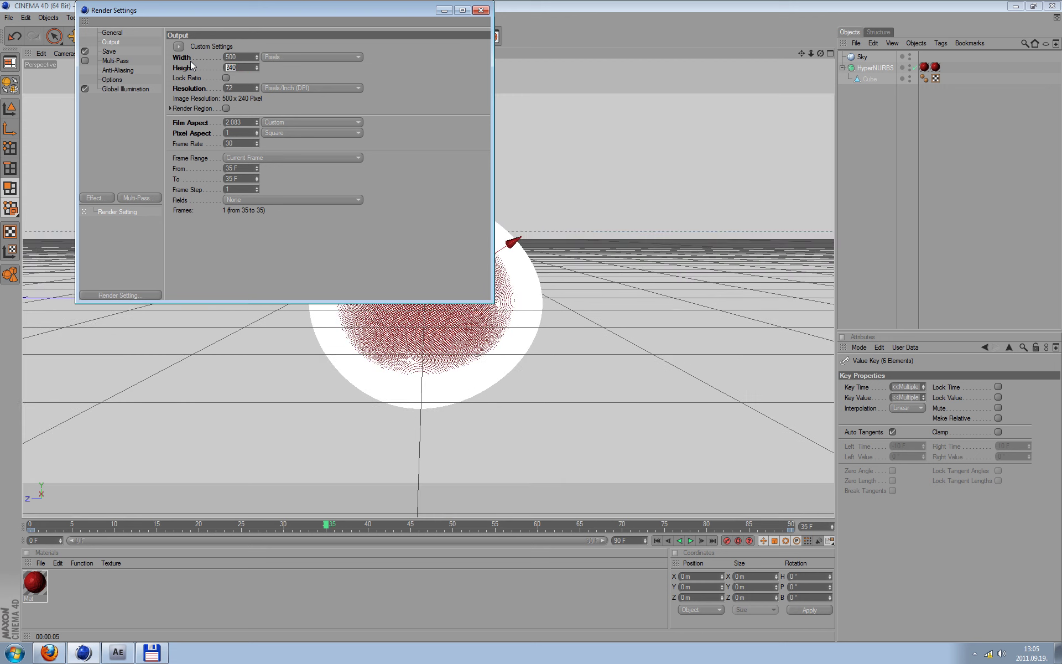
text(500)
click(208, 252)
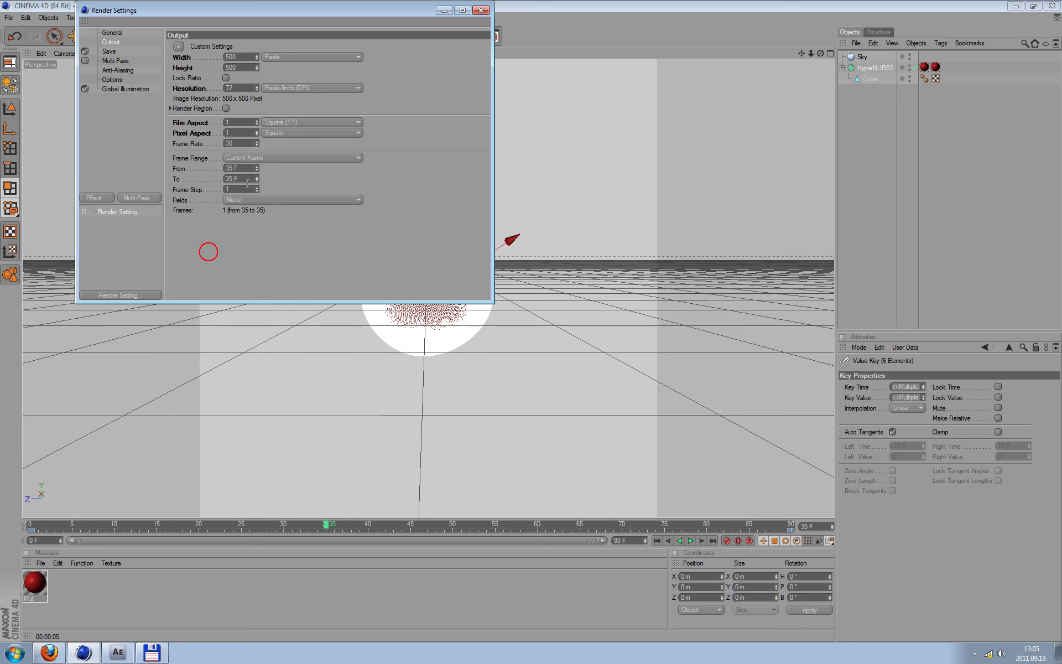
click(276, 158)
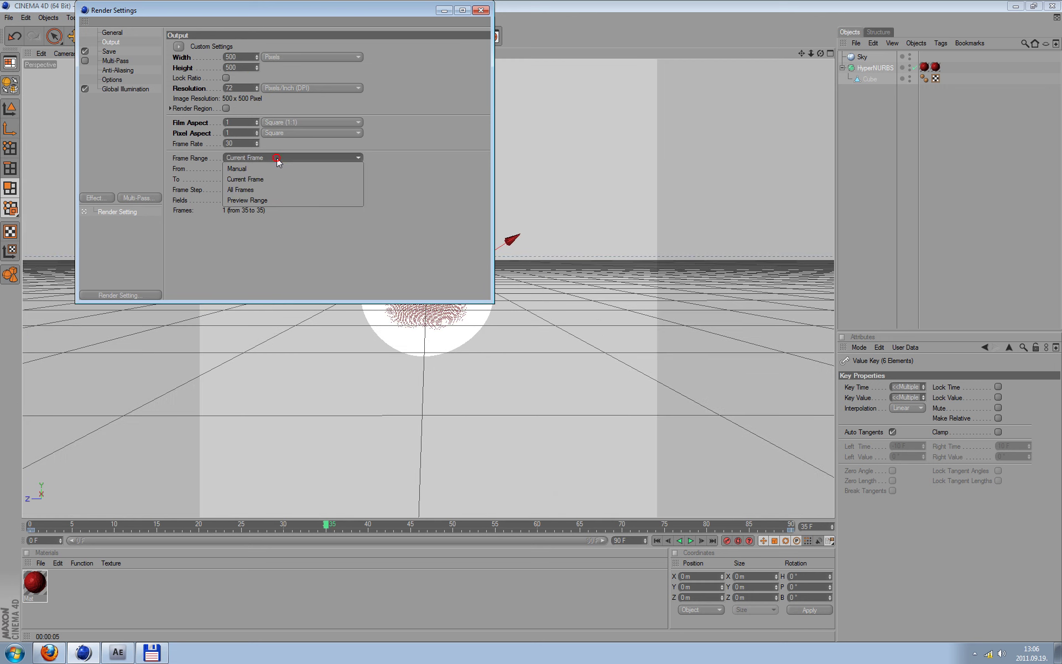
click(266, 201)
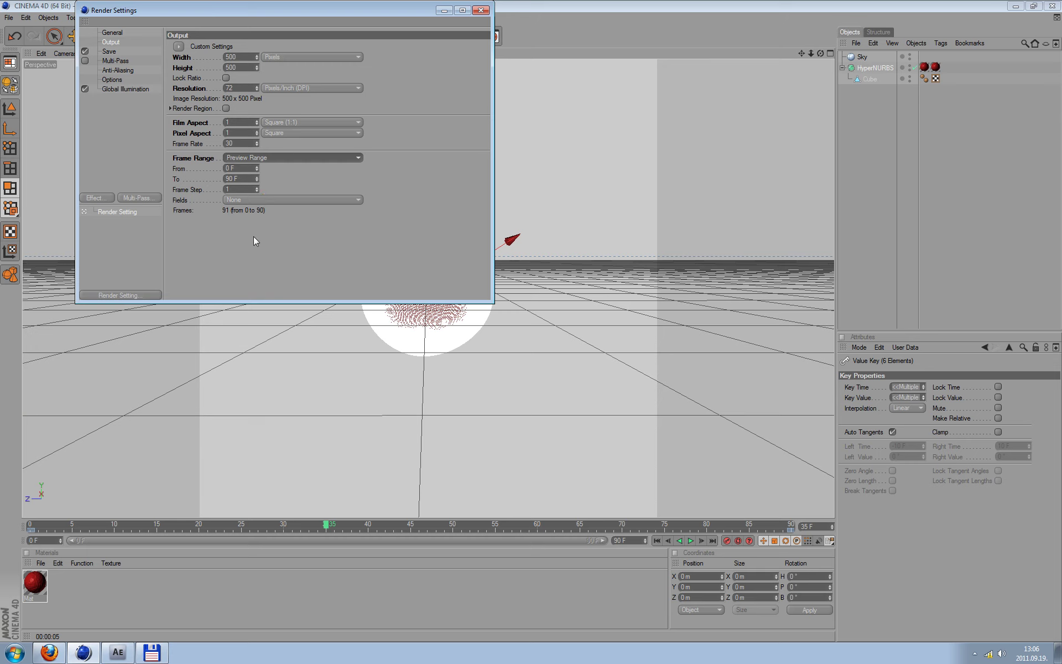
click(228, 142)
text(25)
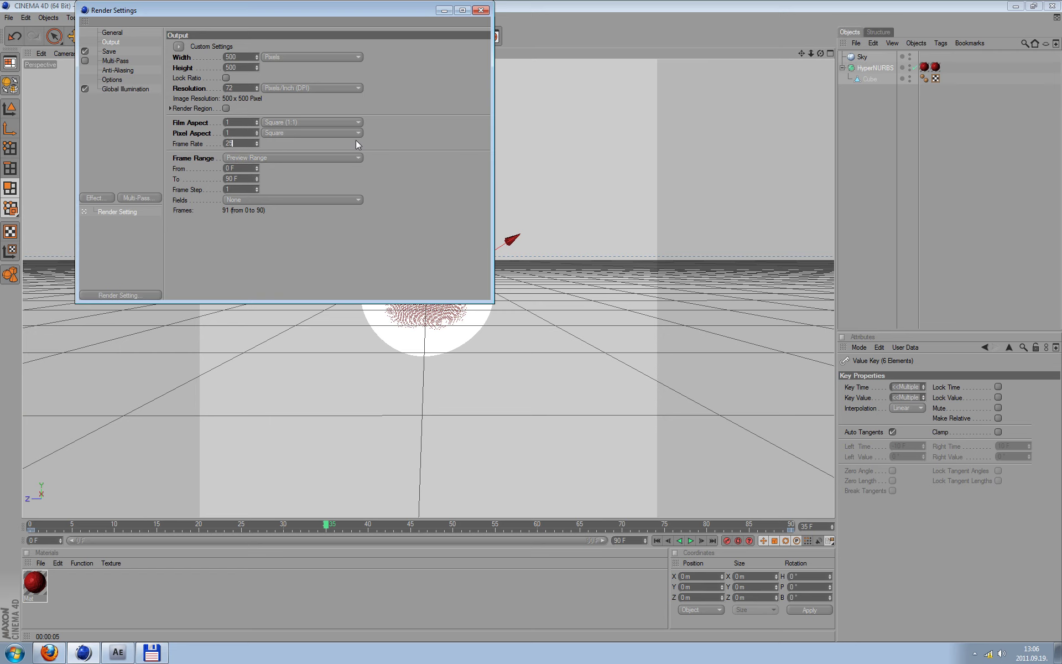
click(386, 244)
Render all 76 frames with Shift+R, then bring up After Effects' import dialog
click(481, 10)
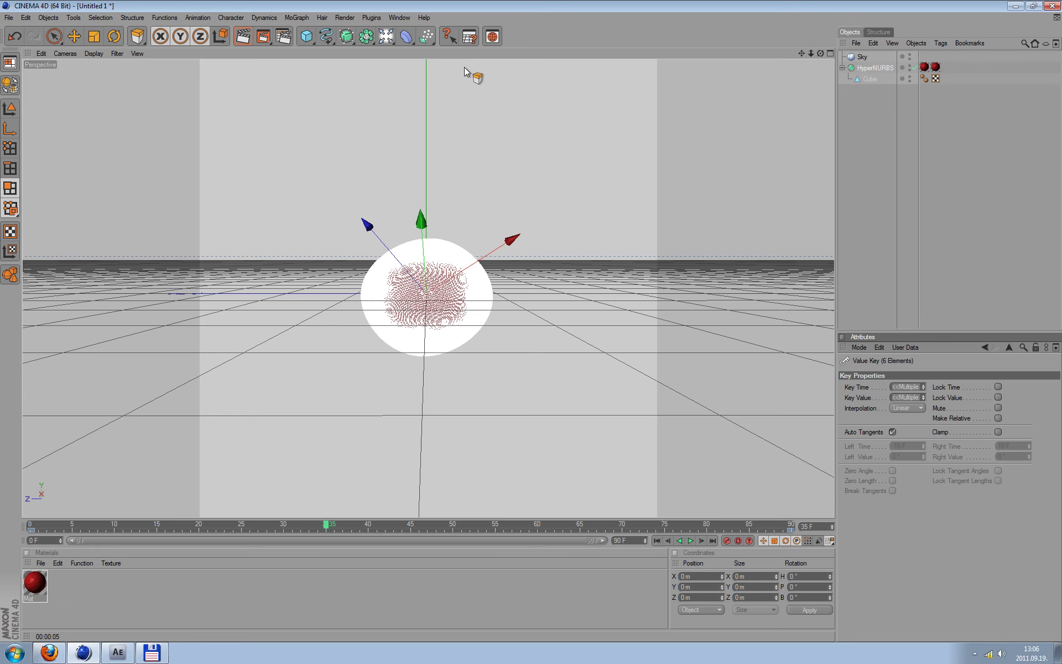
key(shift+r)
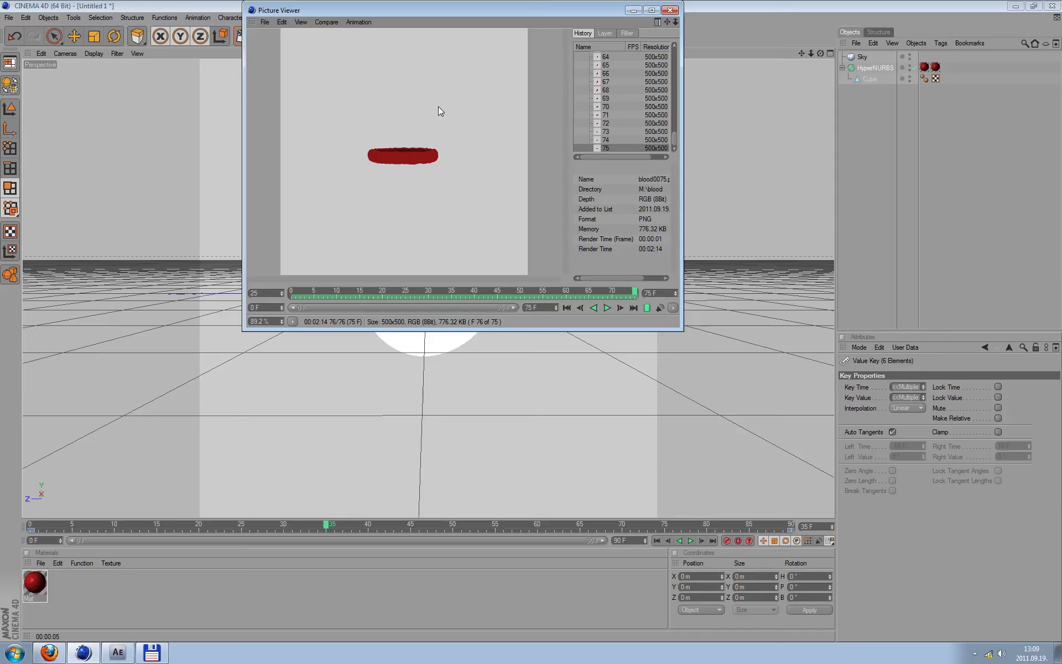
click(119, 654)
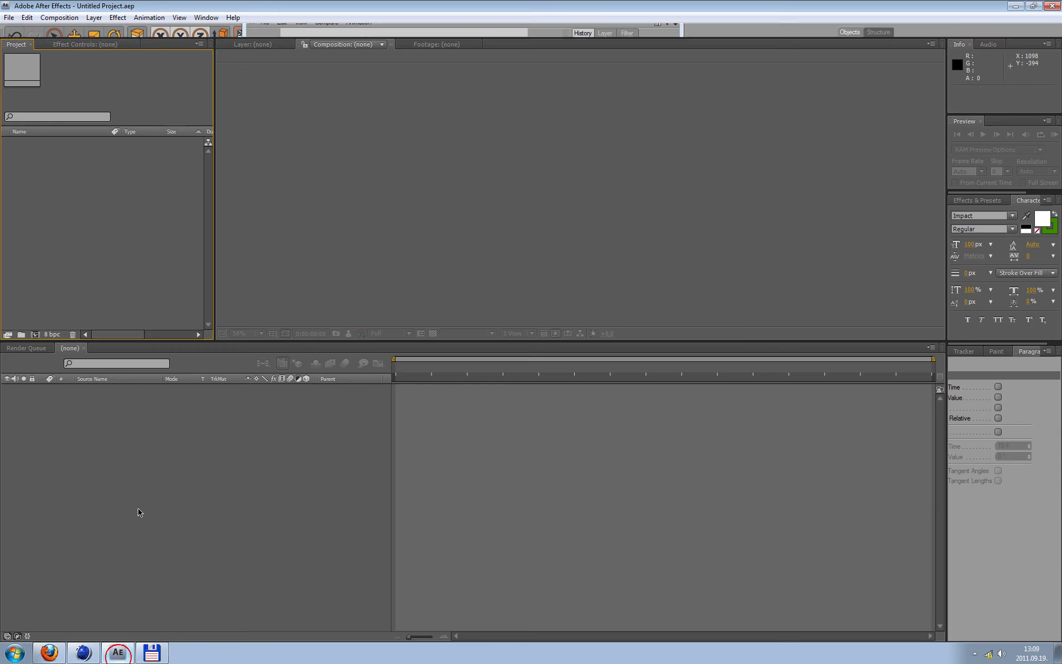
double_click(46, 176)
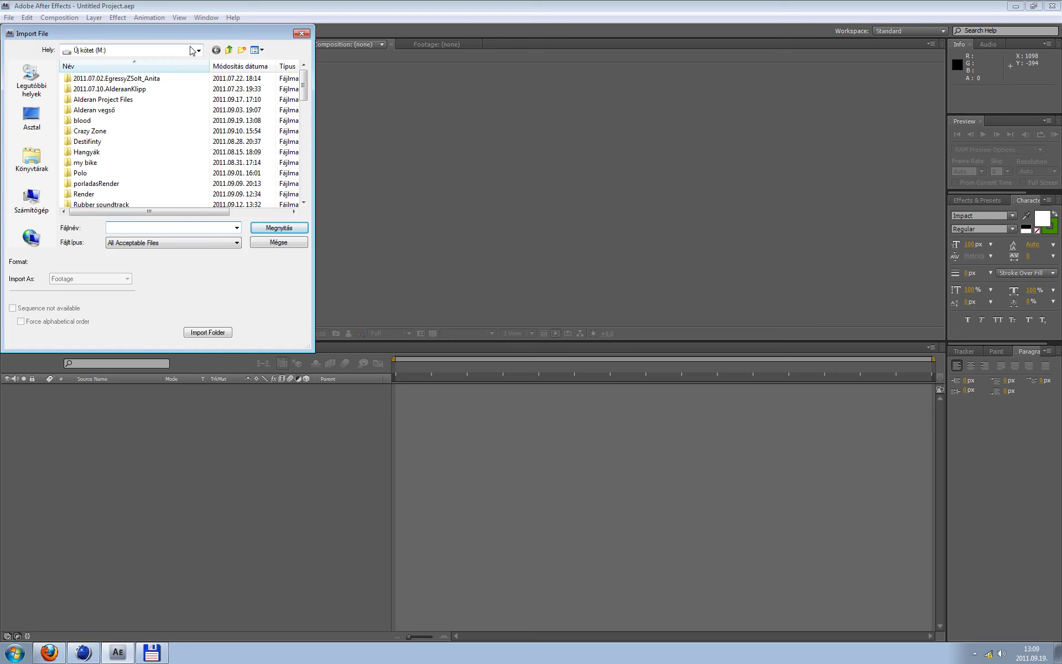
Import the A_blood TIFF image sequence from the blood folder
drag(195, 30, 253, 55)
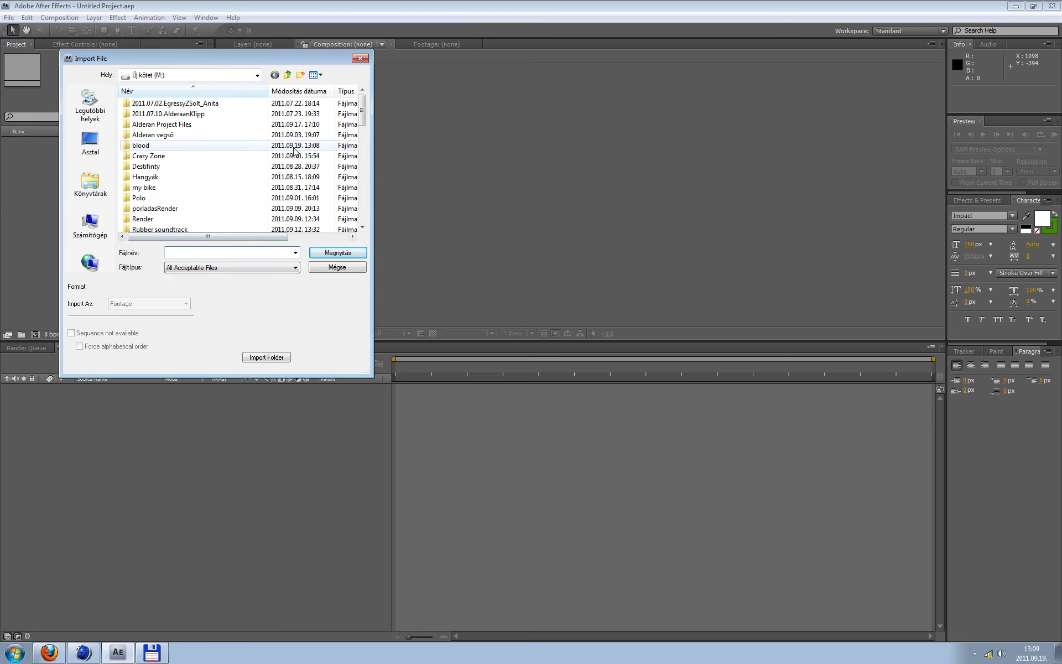
click(138, 146)
double_click(137, 147)
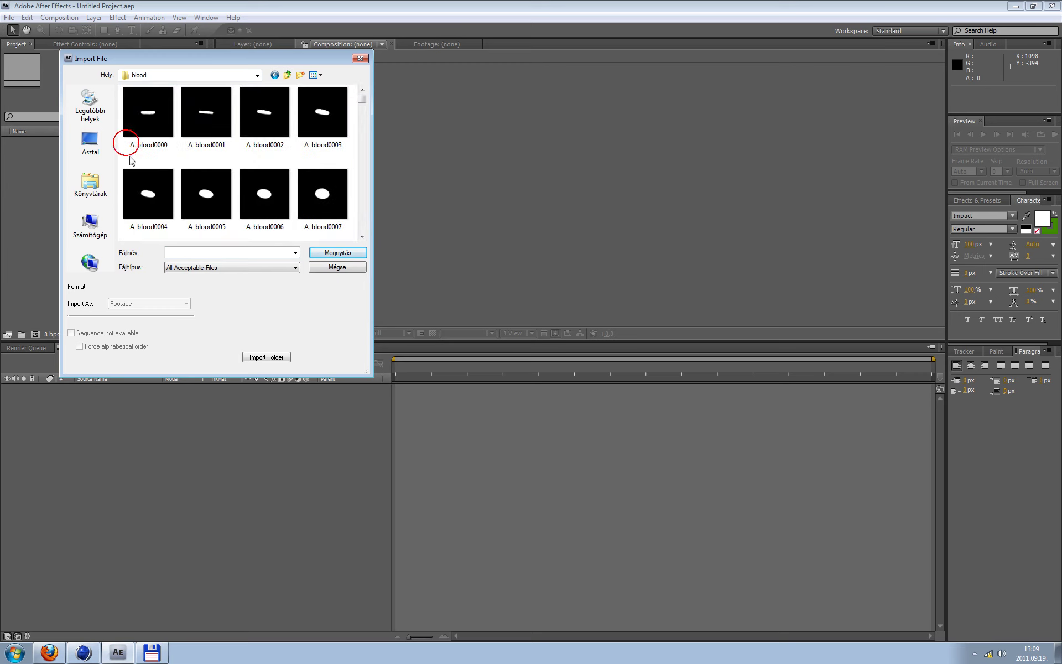
click(147, 108)
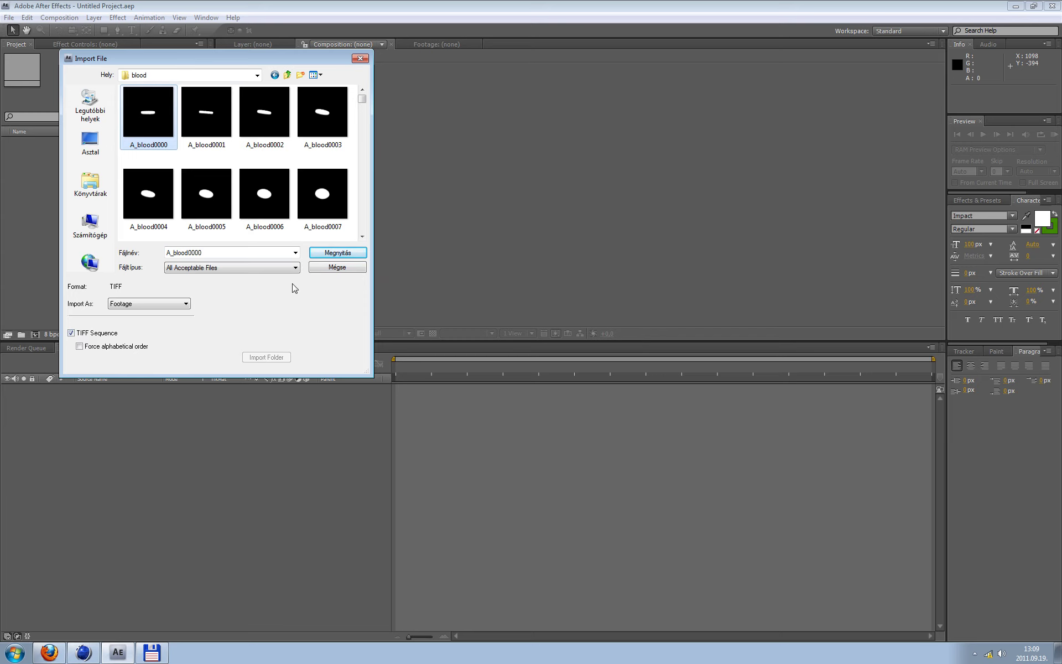
click(338, 253)
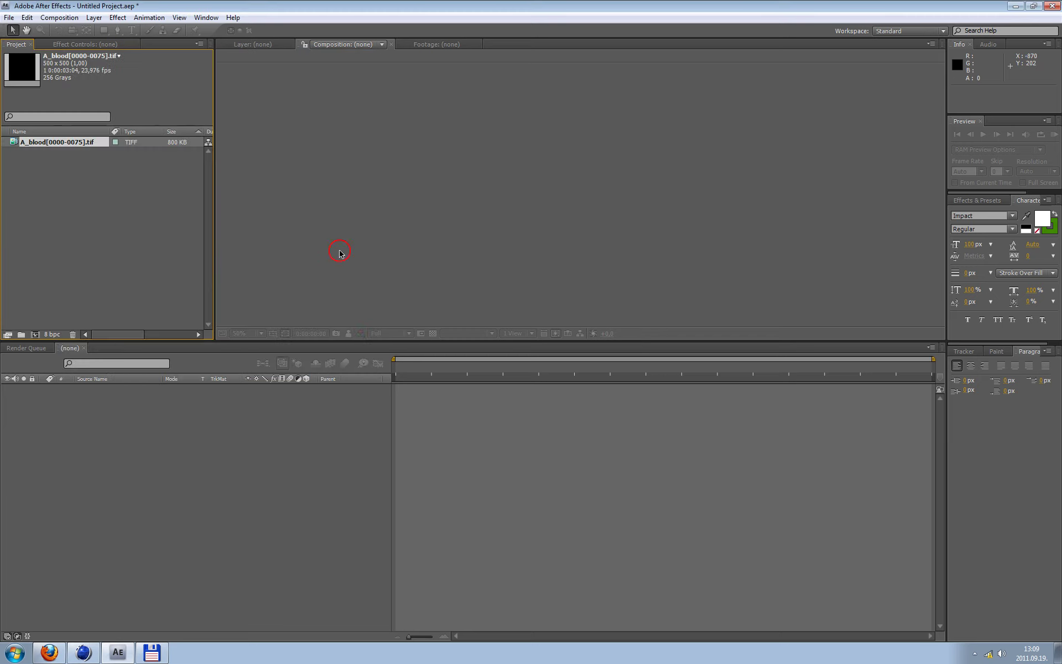
Import the blood0000–0075 PNG image sequence into the project
double_click(99, 217)
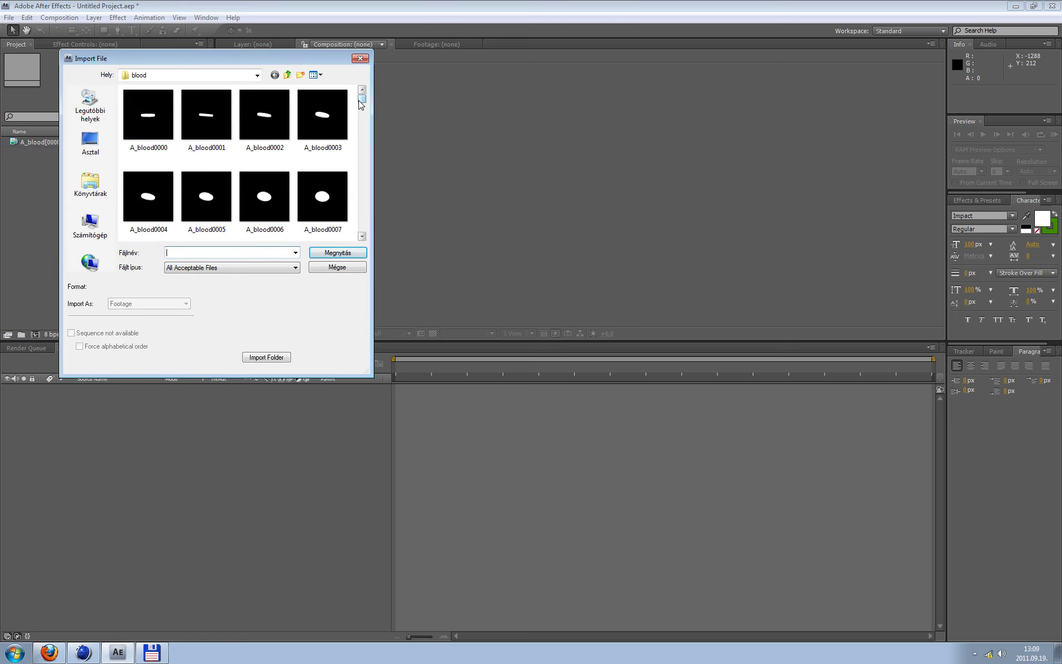
drag(361, 103, 363, 173)
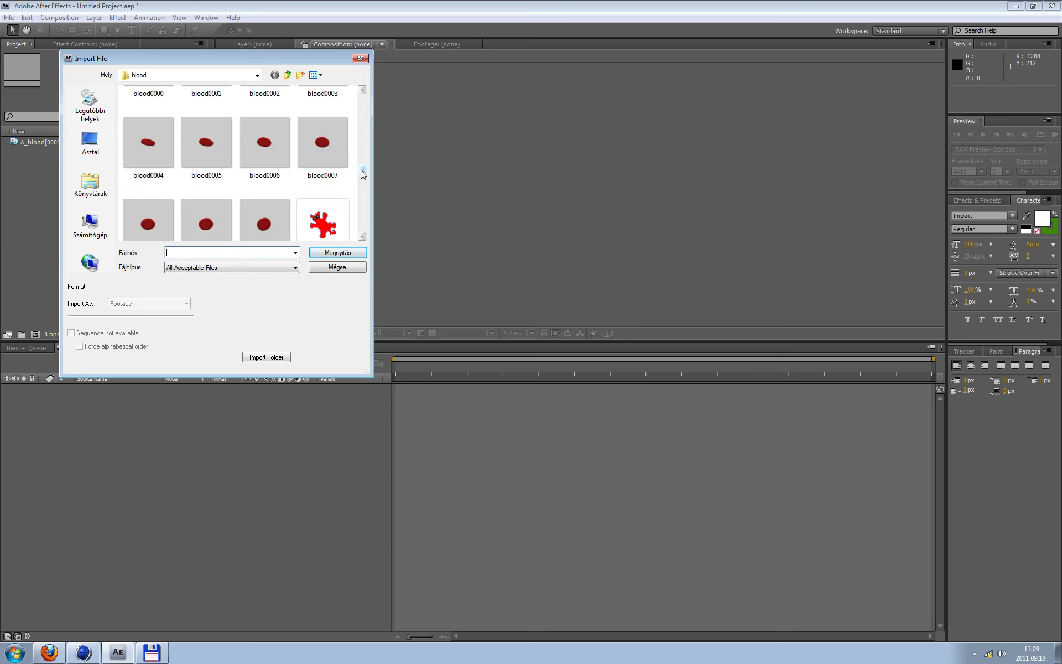
click(361, 90)
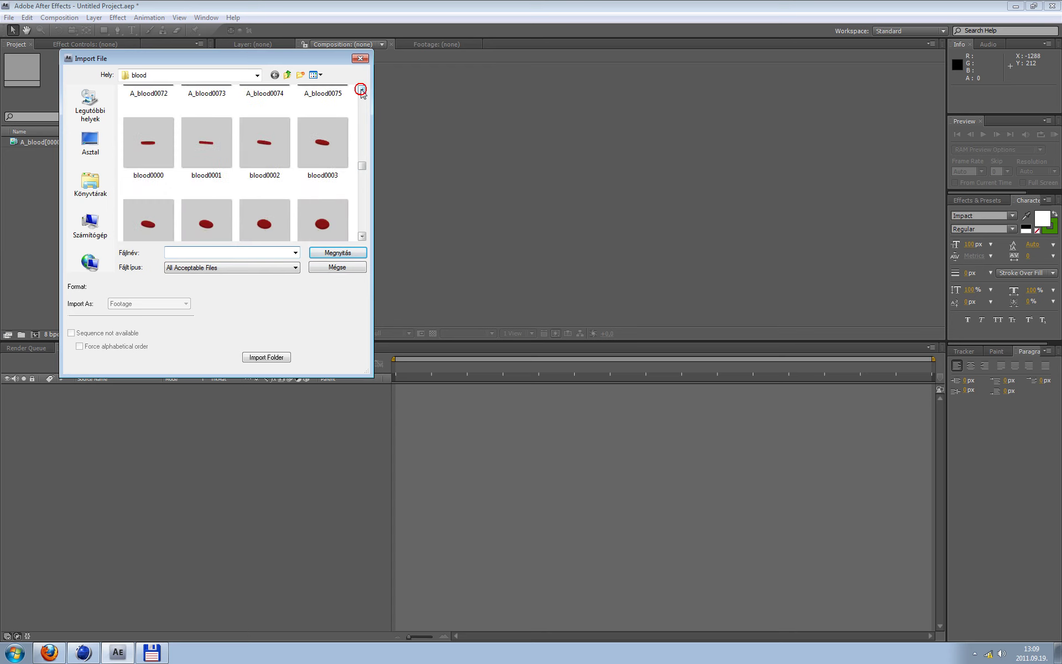
click(157, 174)
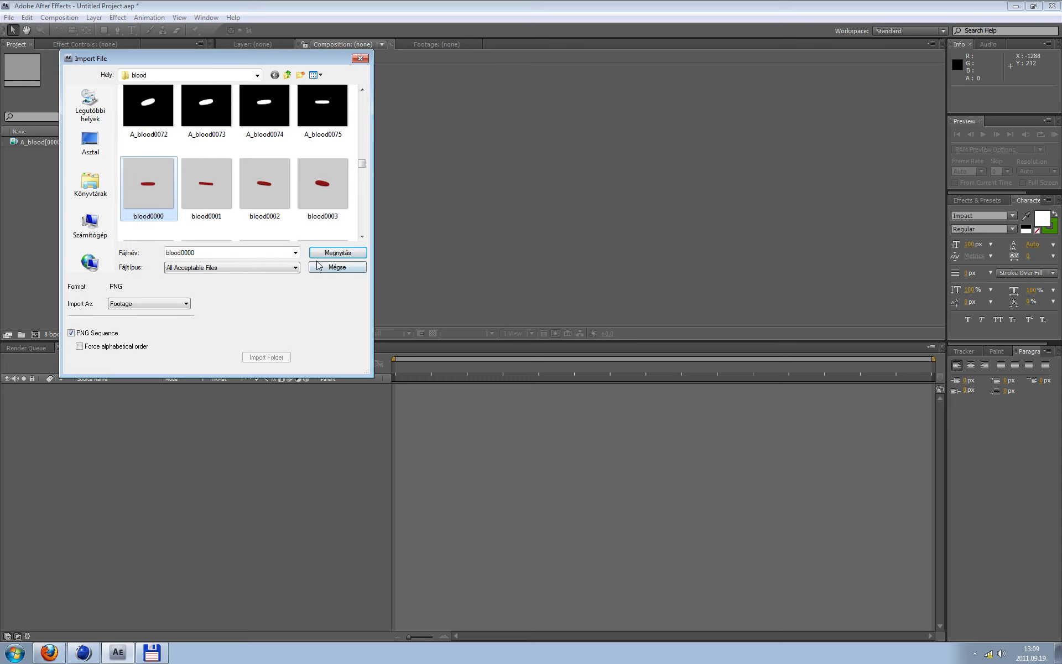
click(354, 255)
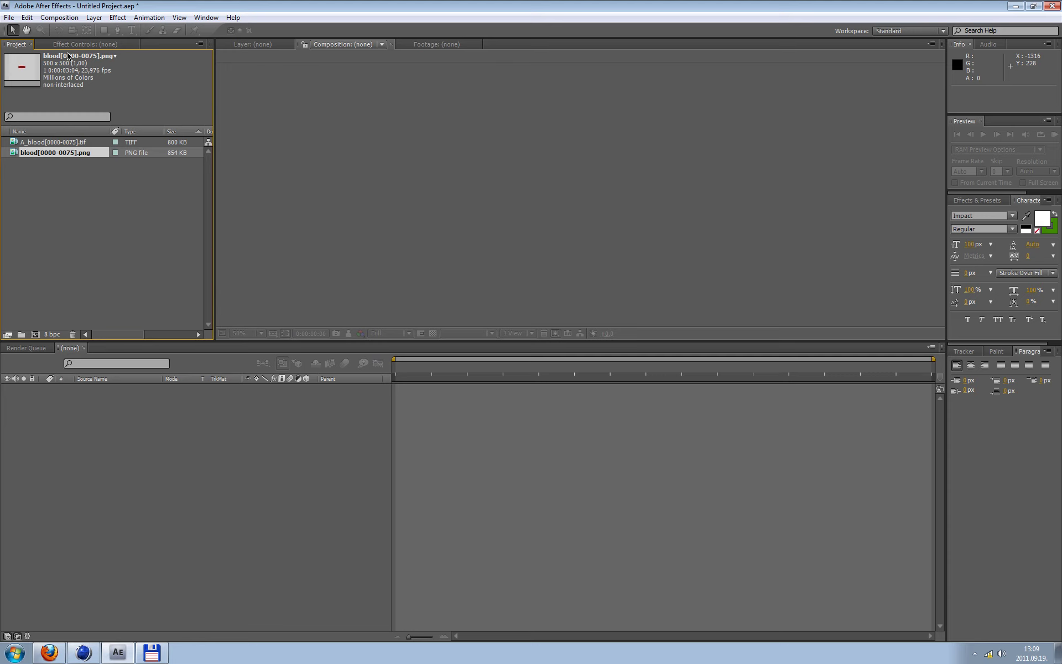
Create Comp 1 at 1920×1080 with a 25 fps frame rate, then select the blood PNG sequence
click(59, 17)
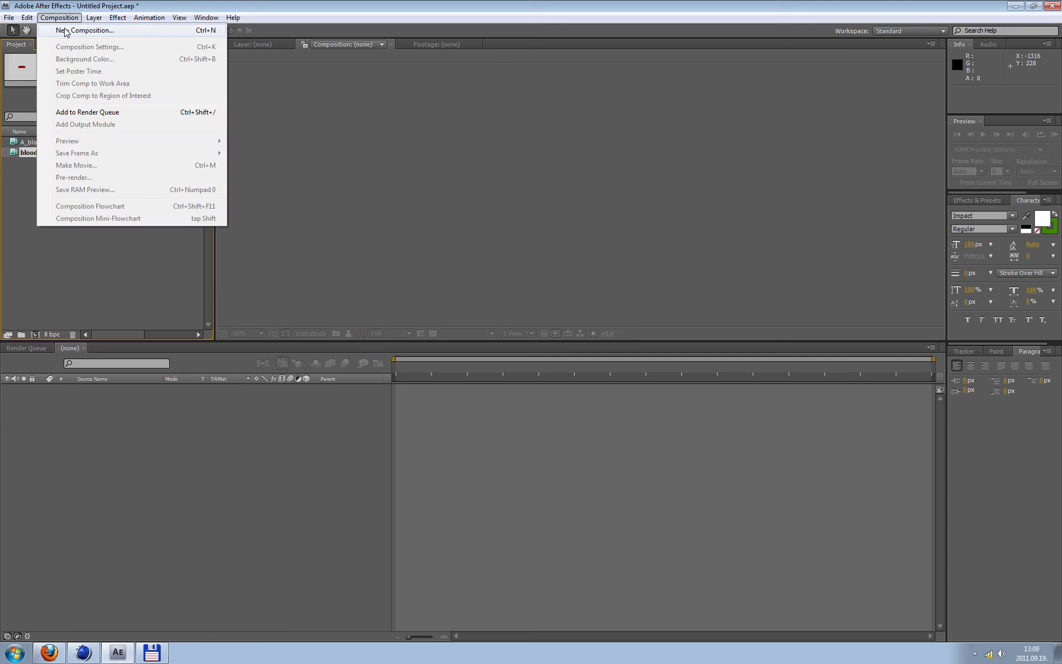
click(65, 31)
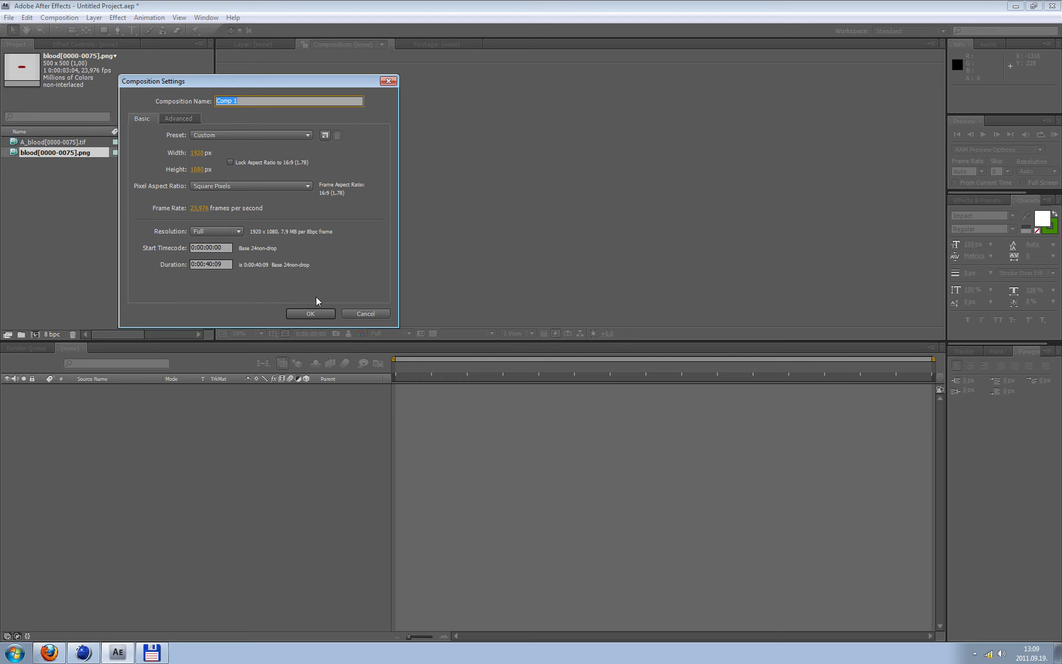
click(195, 208)
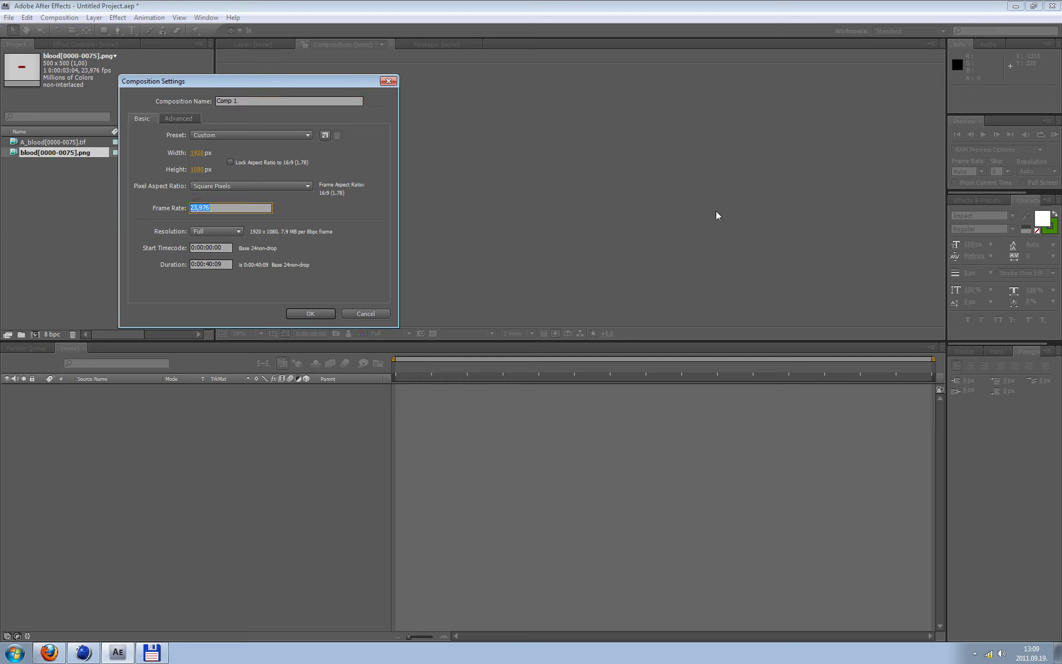
text(25)
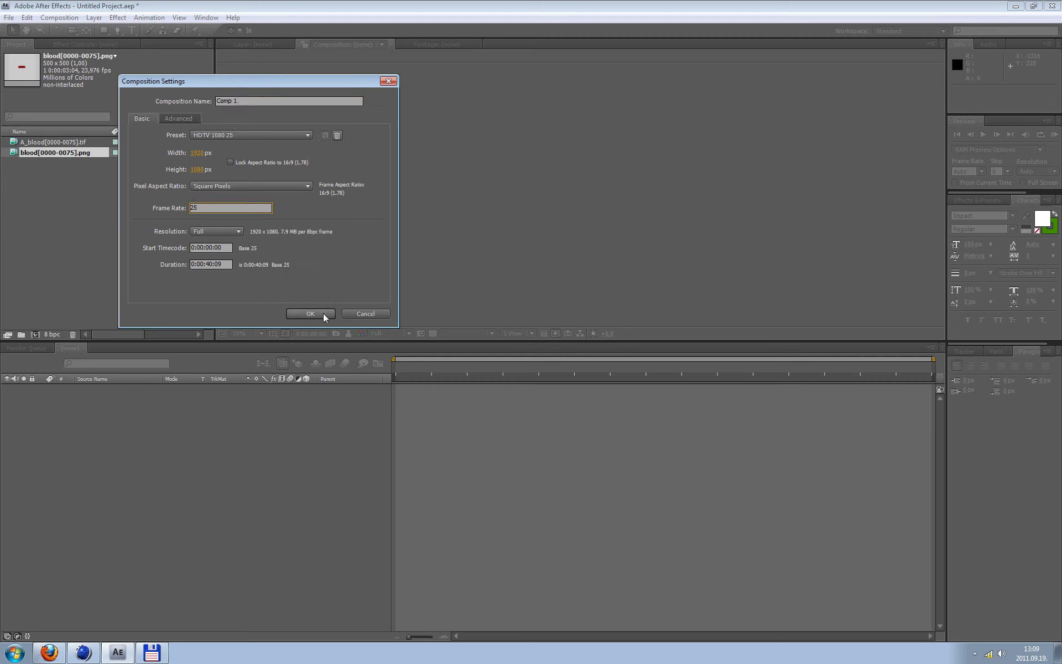
click(323, 313)
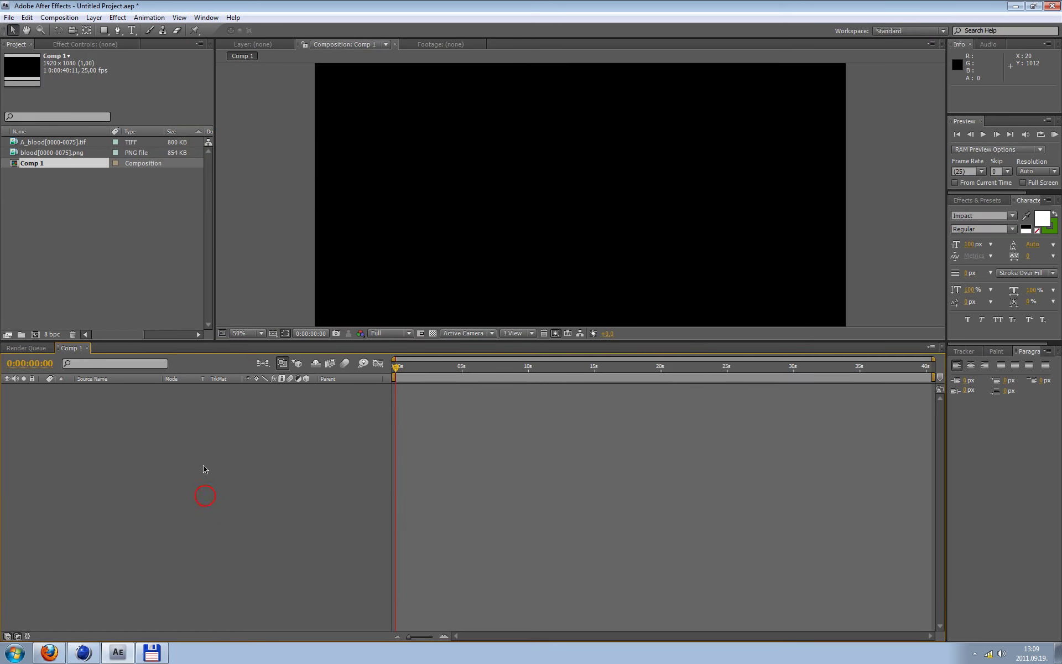
click(12, 155)
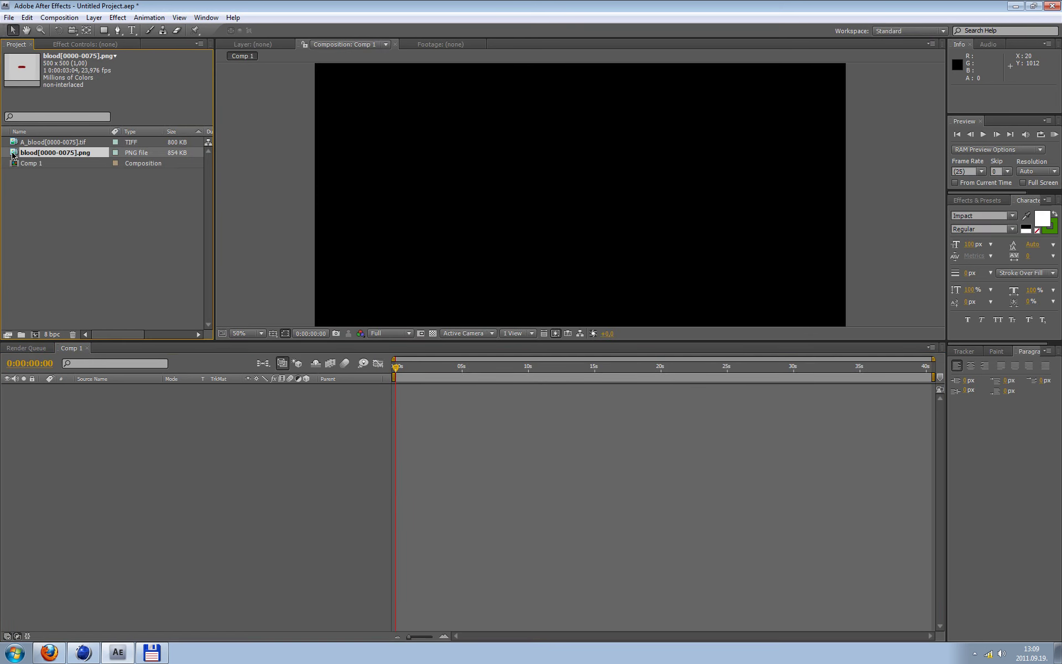
Add both image sequences as layers in Comp 1 and enlarge the composition viewer
shift+click(13, 143)
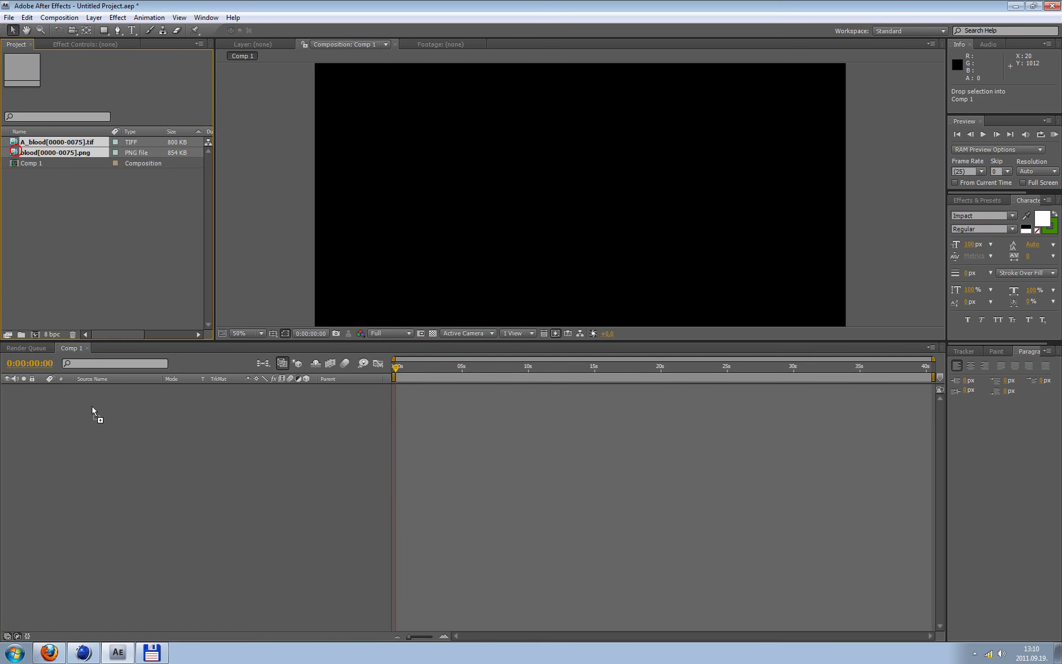
drag(12, 149, 86, 441)
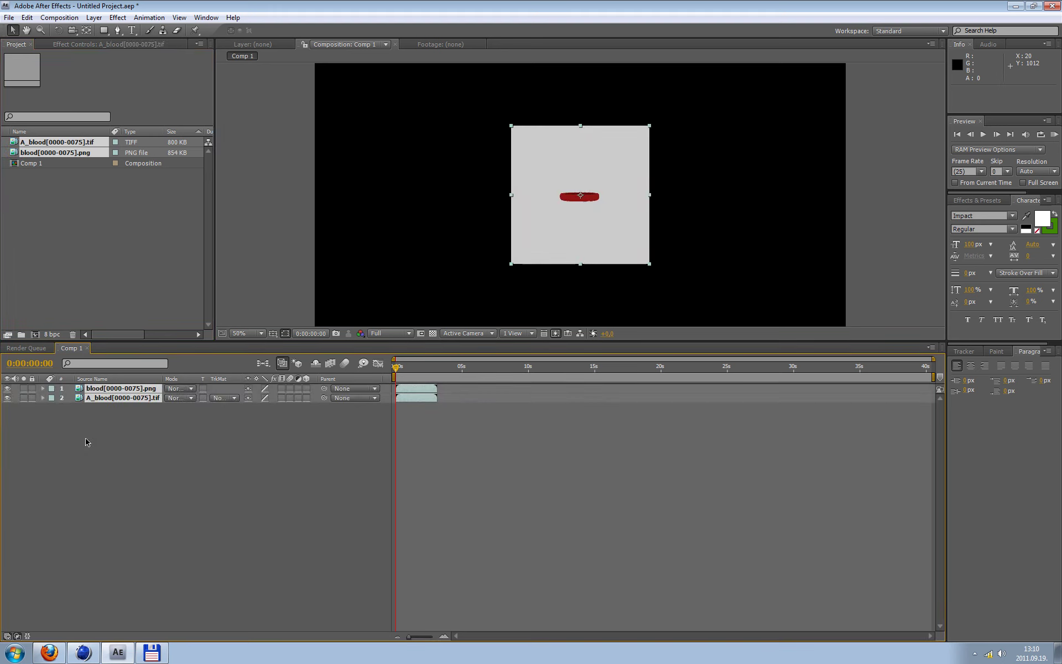
click(167, 456)
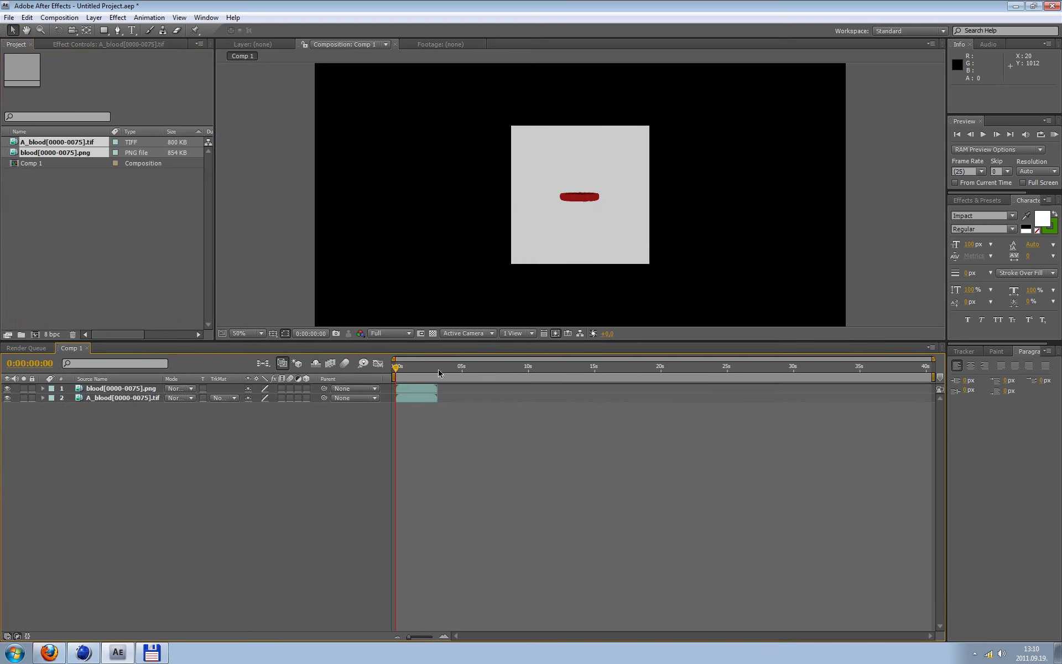
drag(449, 340, 452, 378)
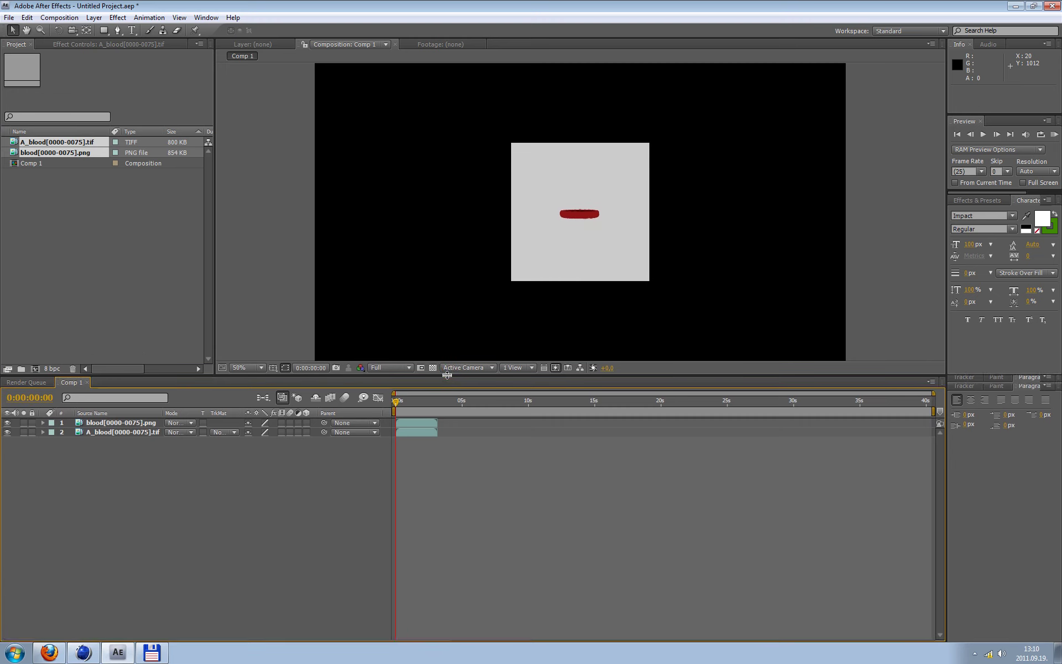
Toggle layer visibility to inspect the A_blood matte and the blood PNG animation frames
click(7, 427)
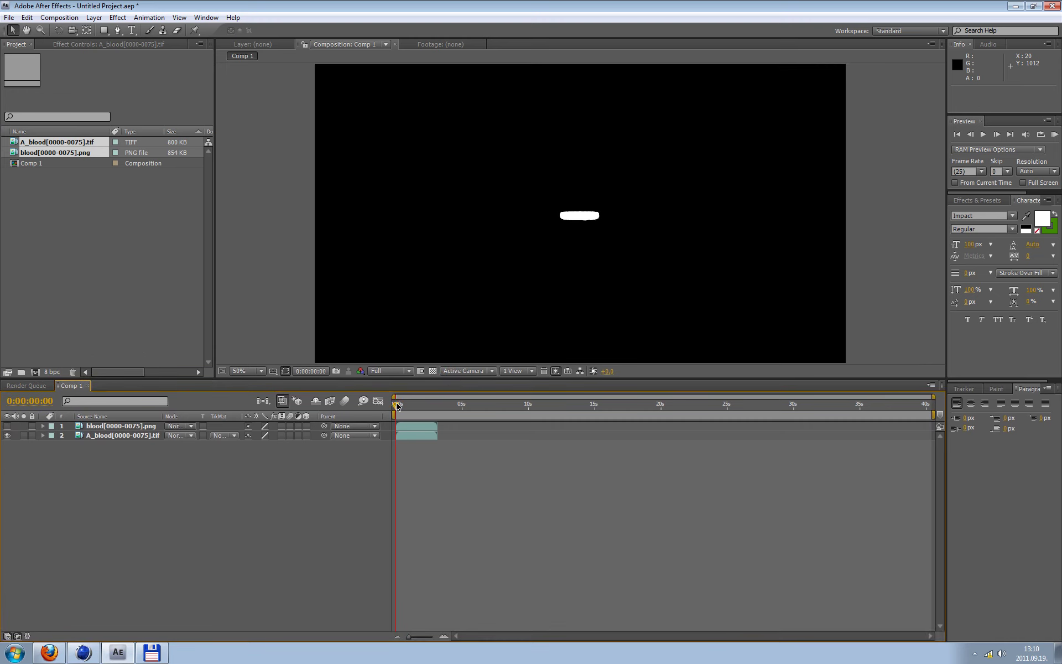
drag(397, 406, 422, 416)
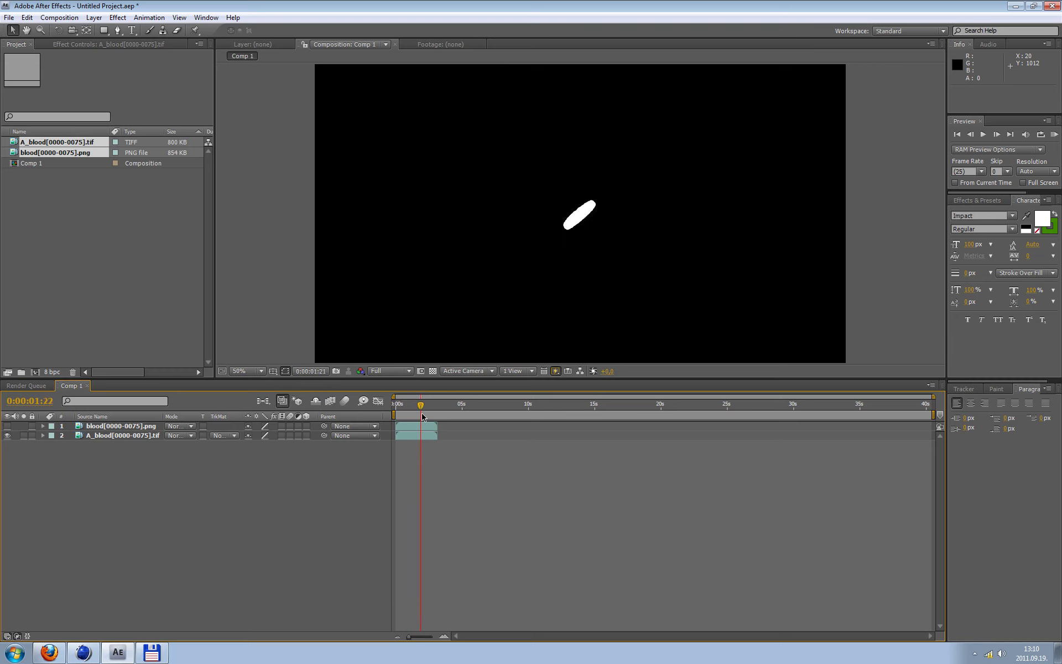
drag(422, 415, 403, 415)
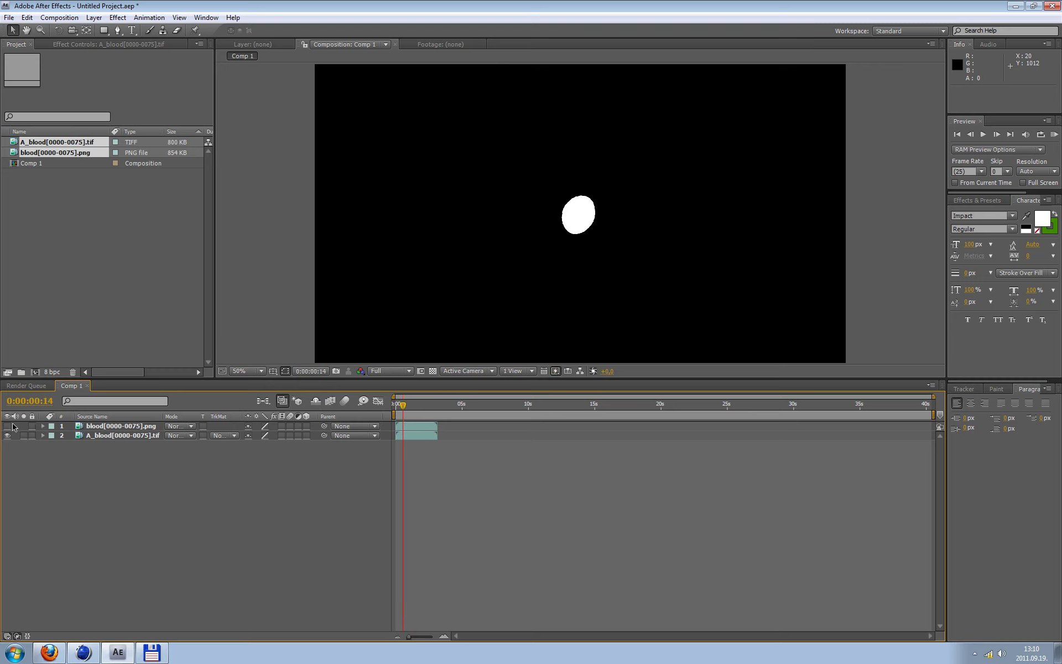
click(8, 426)
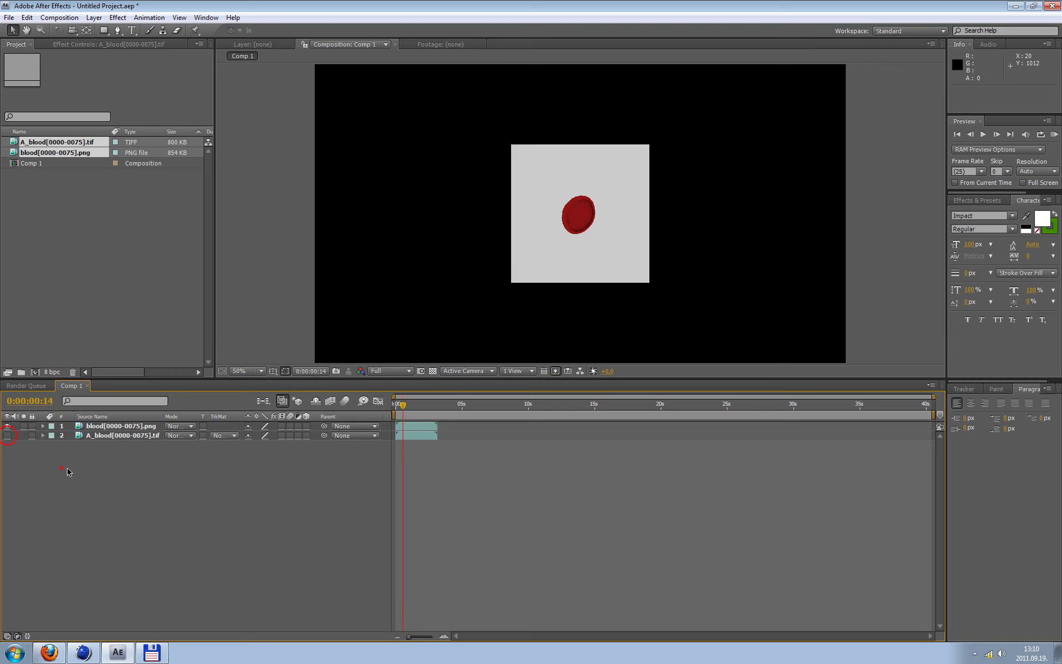
mouse_move(403, 407)
mouse_down()
mouse_move(433, 424)
mouse_move(386, 415)
mouse_move(417, 423)
mouse_move(407, 423)
mouse_up()
click(7, 435)
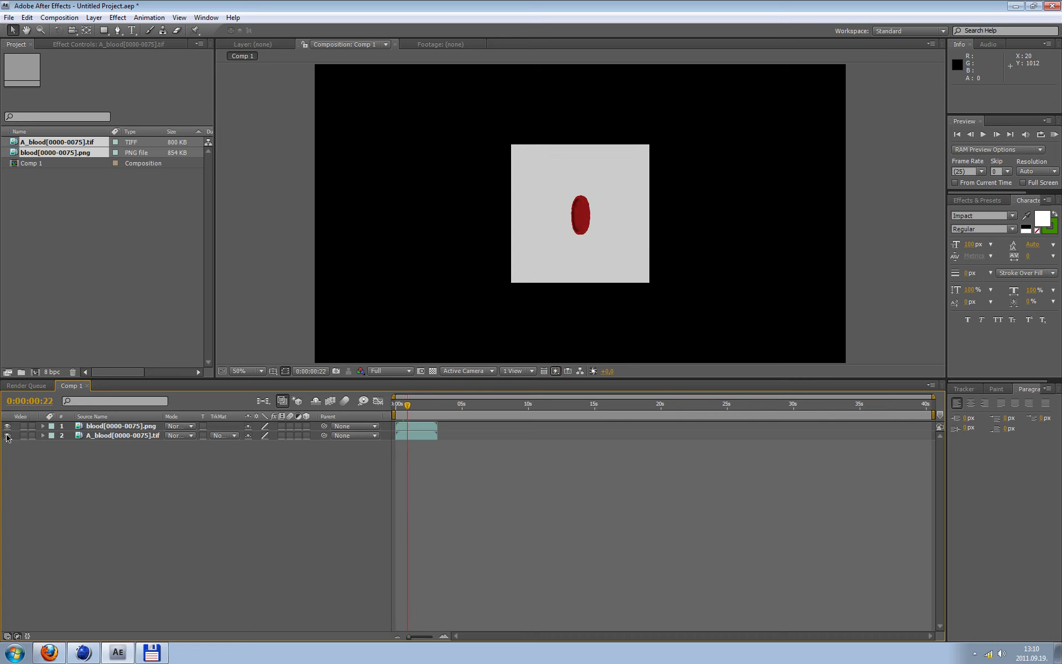
Move the blood PNG layer below A_blood and compare the matte at 0:00:01:00
click(133, 426)
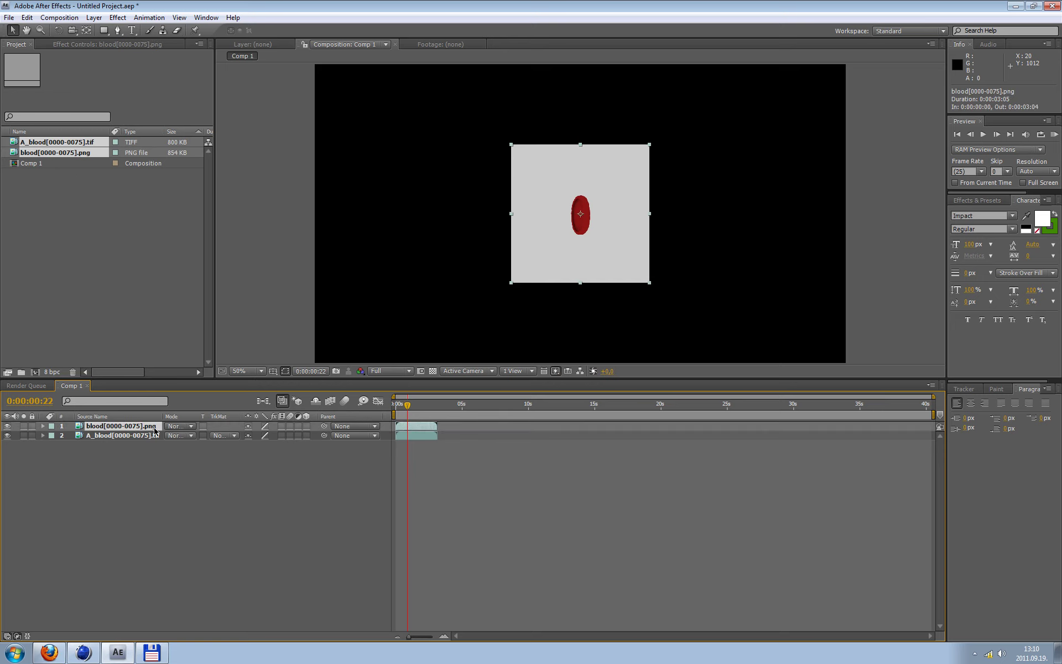
drag(154, 432, 148, 456)
click(141, 477)
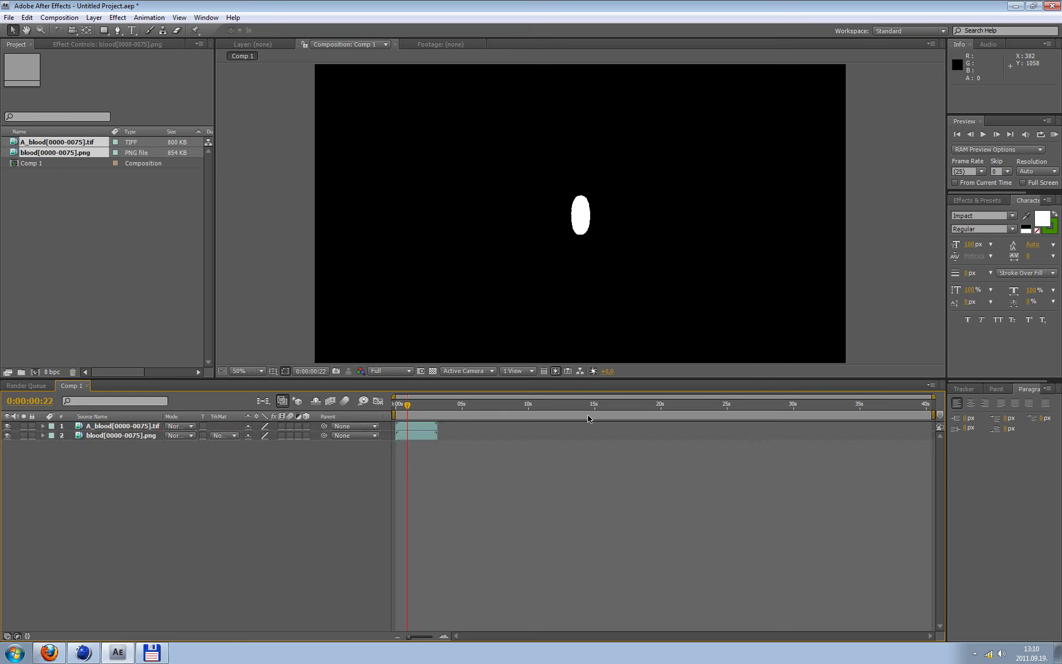
mouse_move(407, 407)
mouse_down()
mouse_move(429, 409)
mouse_move(395, 409)
mouse_move(425, 410)
mouse_move(410, 419)
mouse_up()
click(7, 426)
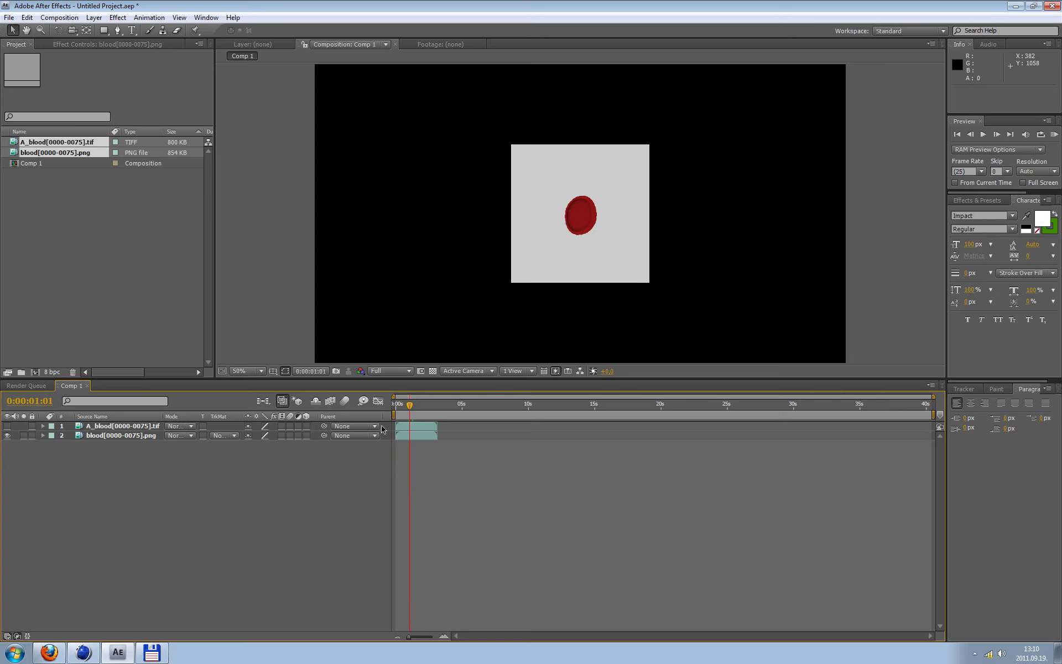
click(8, 426)
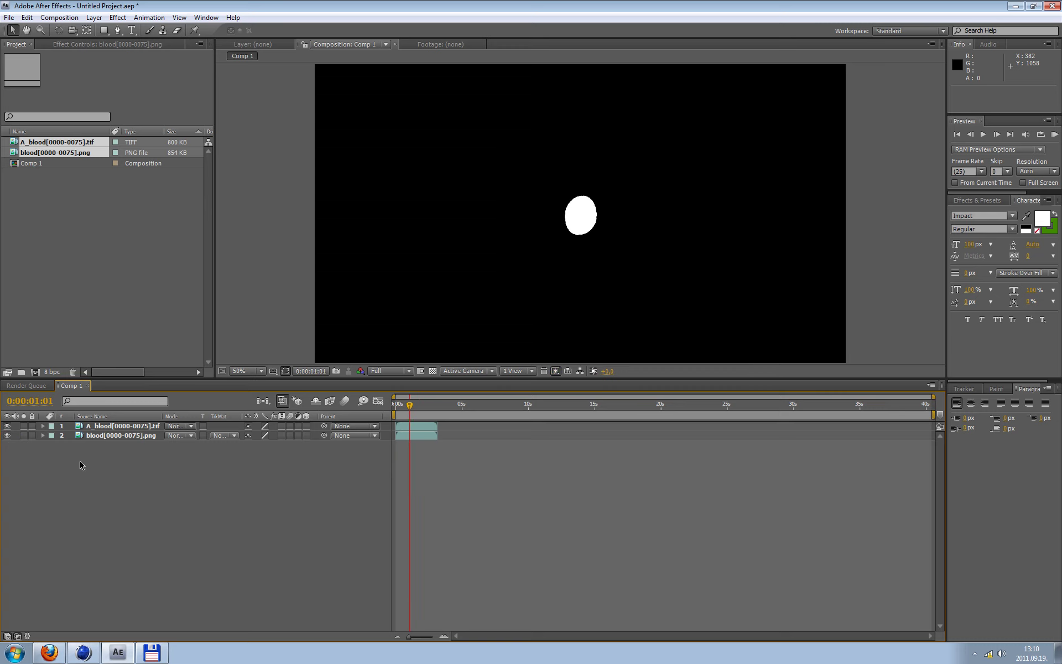
click(233, 437)
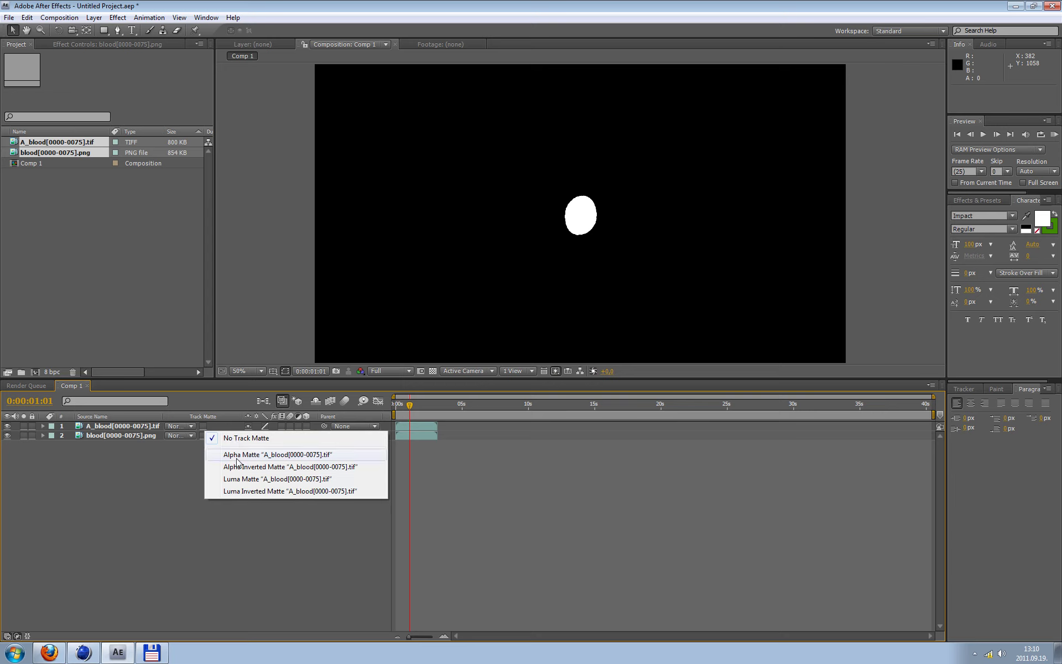
Set the blood PNG layer's track matte to Luma Matte using the A_blood layer
click(235, 479)
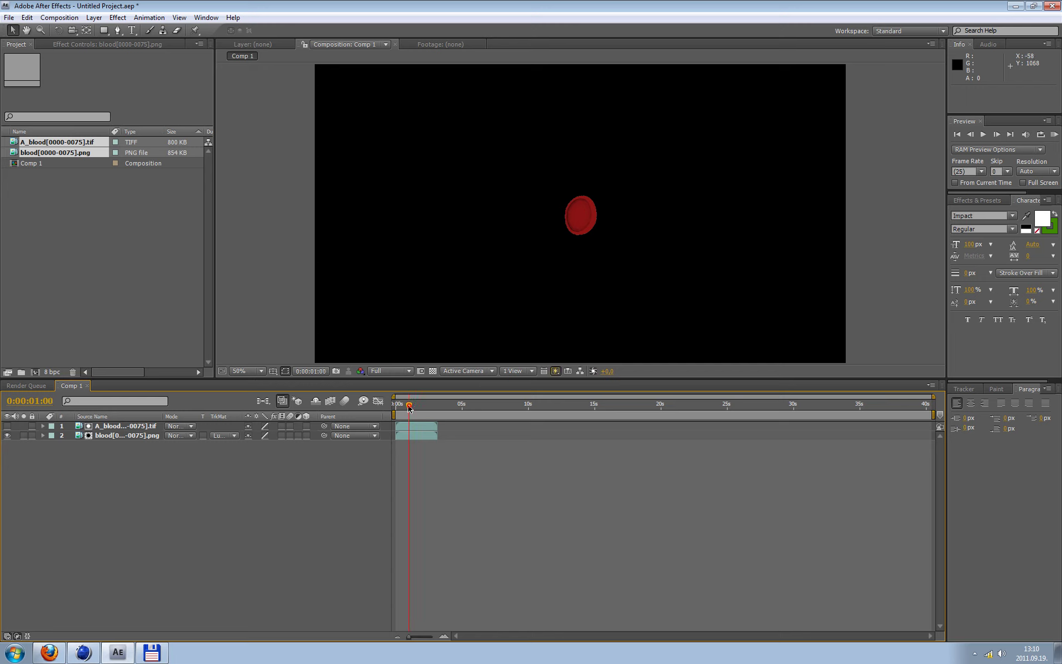
mouse_move(406, 408)
mouse_down()
mouse_move(416, 421)
mouse_move(398, 411)
mouse_move(420, 416)
mouse_move(405, 410)
mouse_move(414, 409)
mouse_up()
click(145, 436)
Zoom the viewer to 200% and 400%, back to 100%, and scrub the matted dish
key(period)
key(period)
key(period)
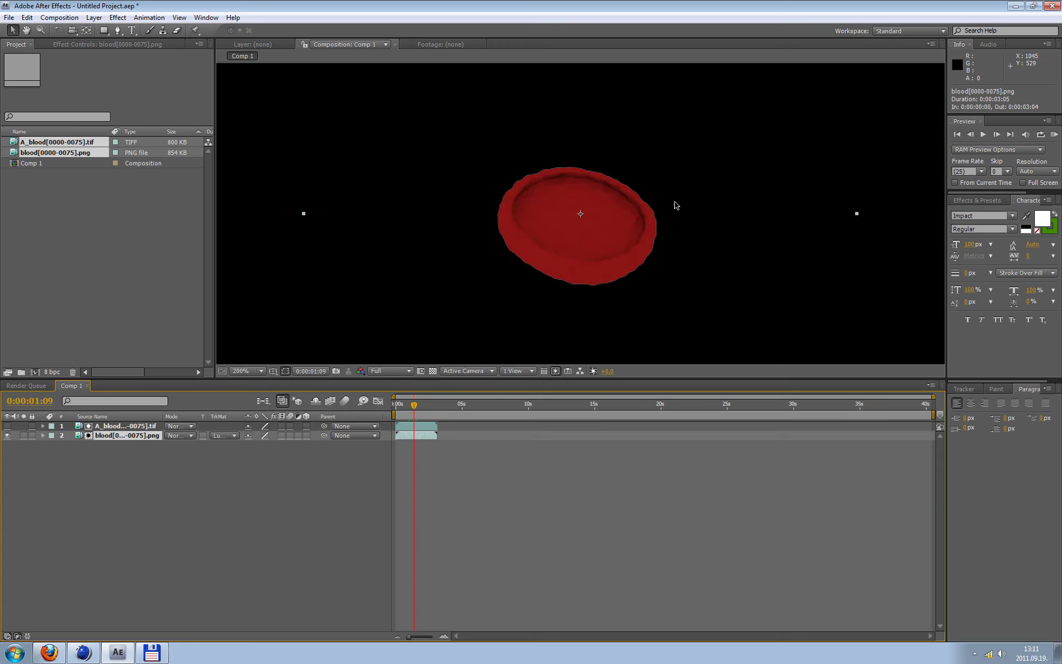
key(period)
key(period)
key(comma)
key(comma)
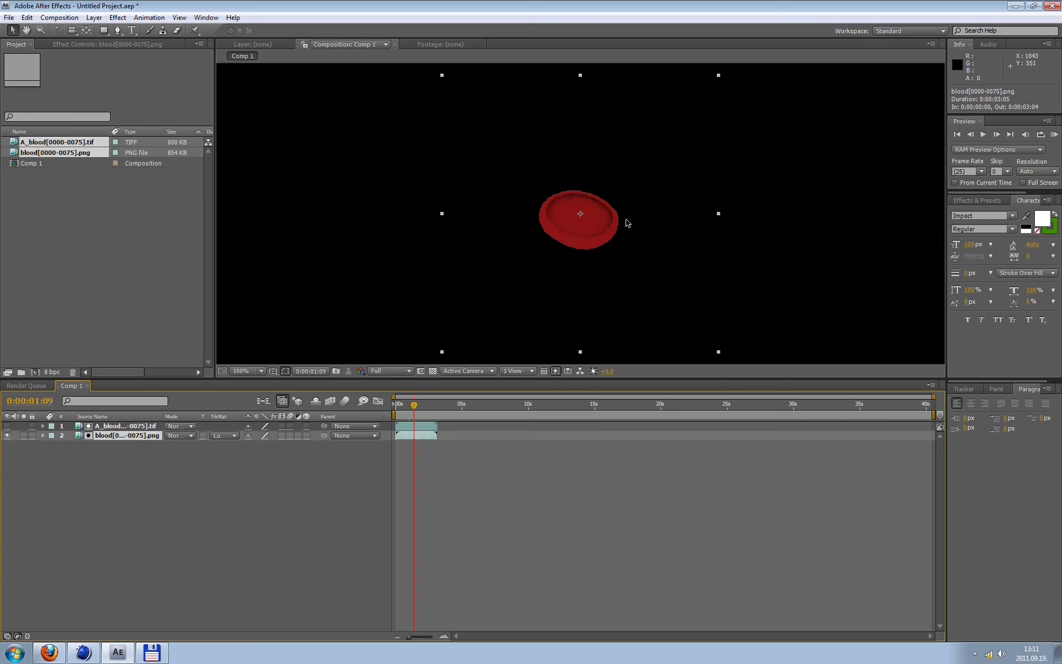
mouse_move(414, 408)
mouse_down()
mouse_move(434, 415)
mouse_move(397, 415)
mouse_move(417, 418)
mouse_move(405, 415)
mouse_up()
click(305, 516)
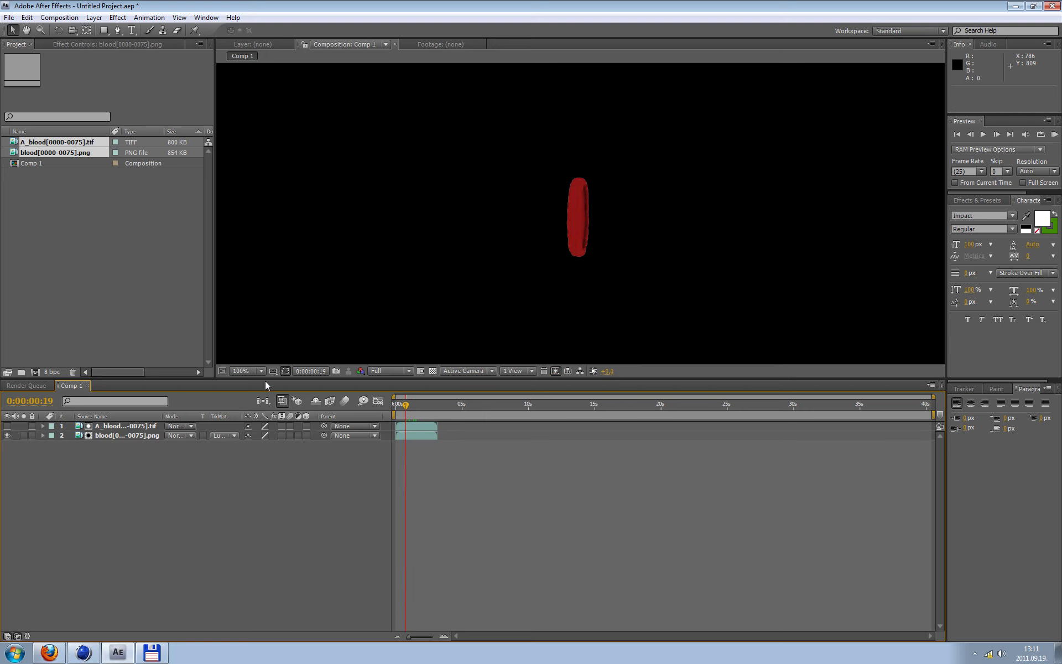
click(59, 18)
Check Comp 1's settings without changes and create a new Comp 2 with default settings
click(72, 46)
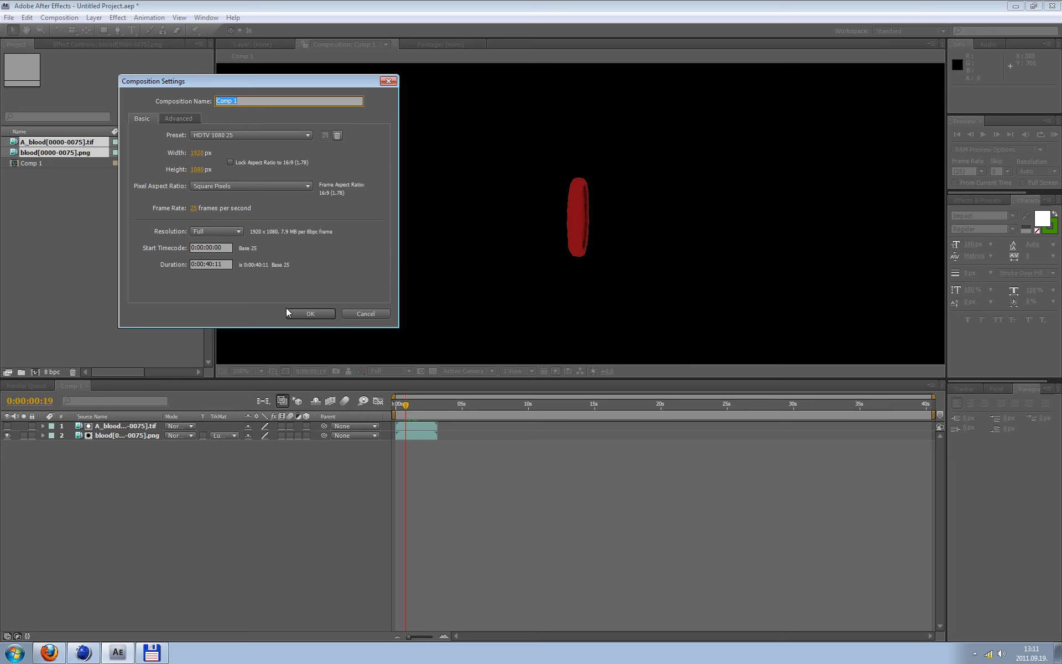
click(301, 313)
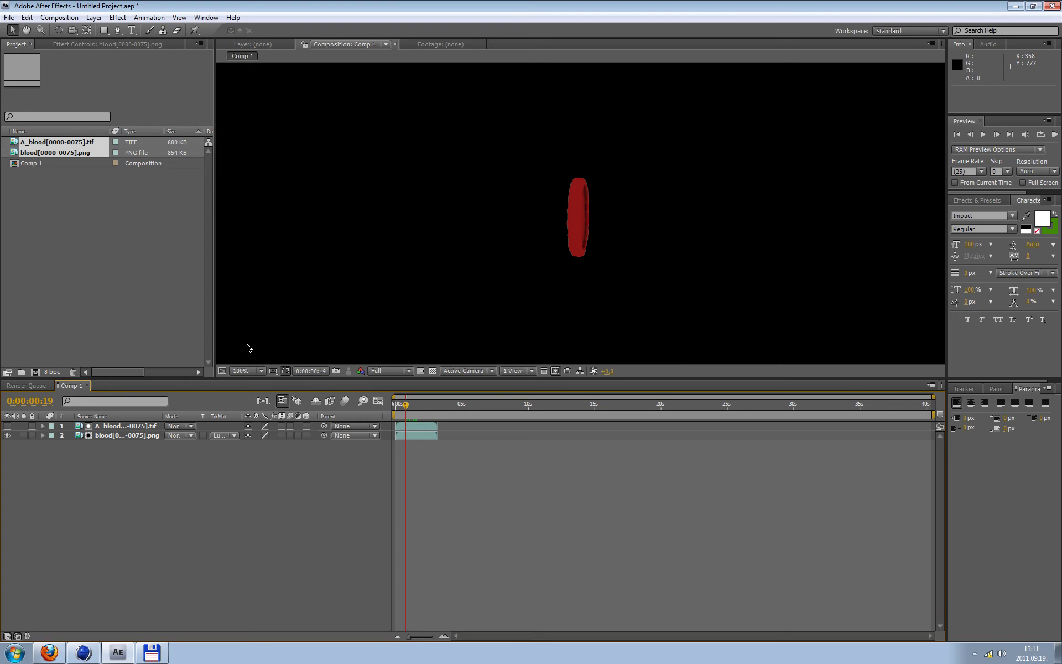
click(59, 17)
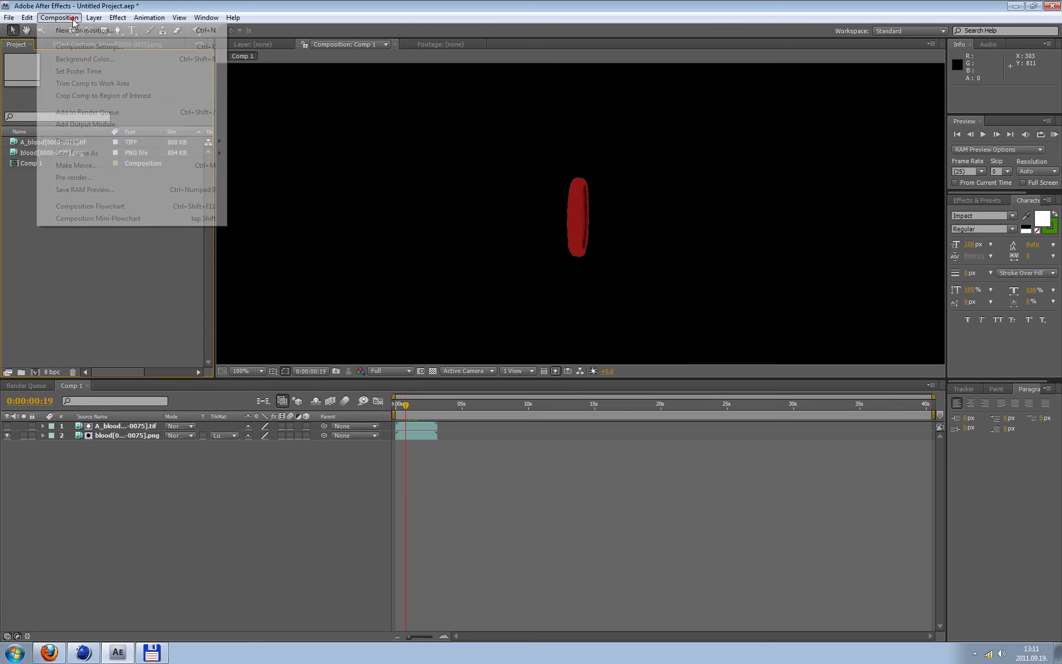
click(77, 29)
click(310, 313)
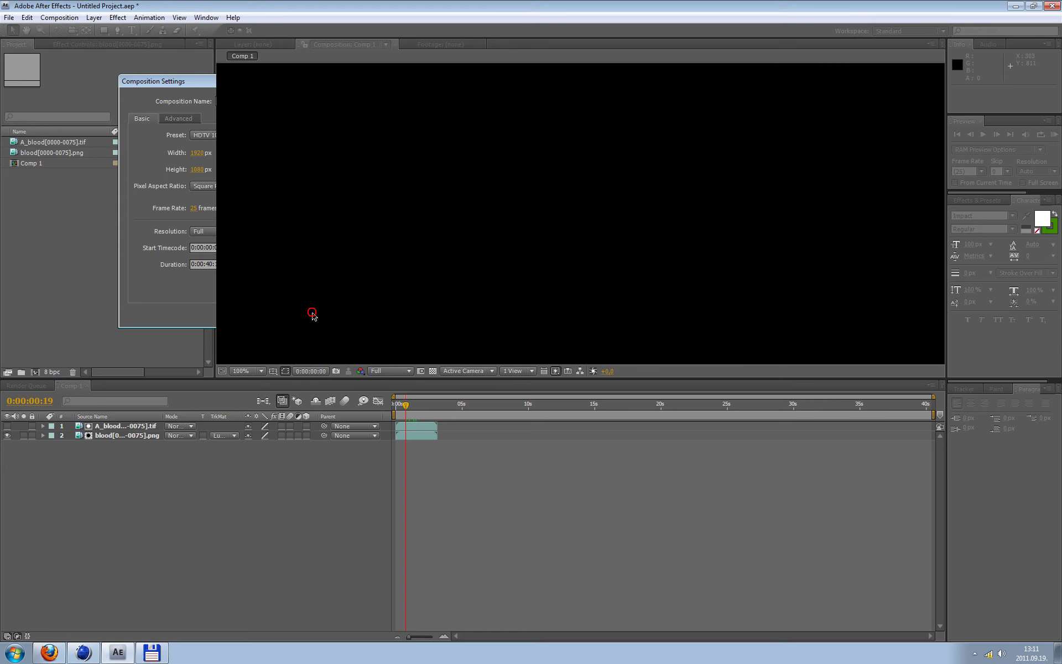
Return to Comp 1 and give its composition viewer more room
click(68, 386)
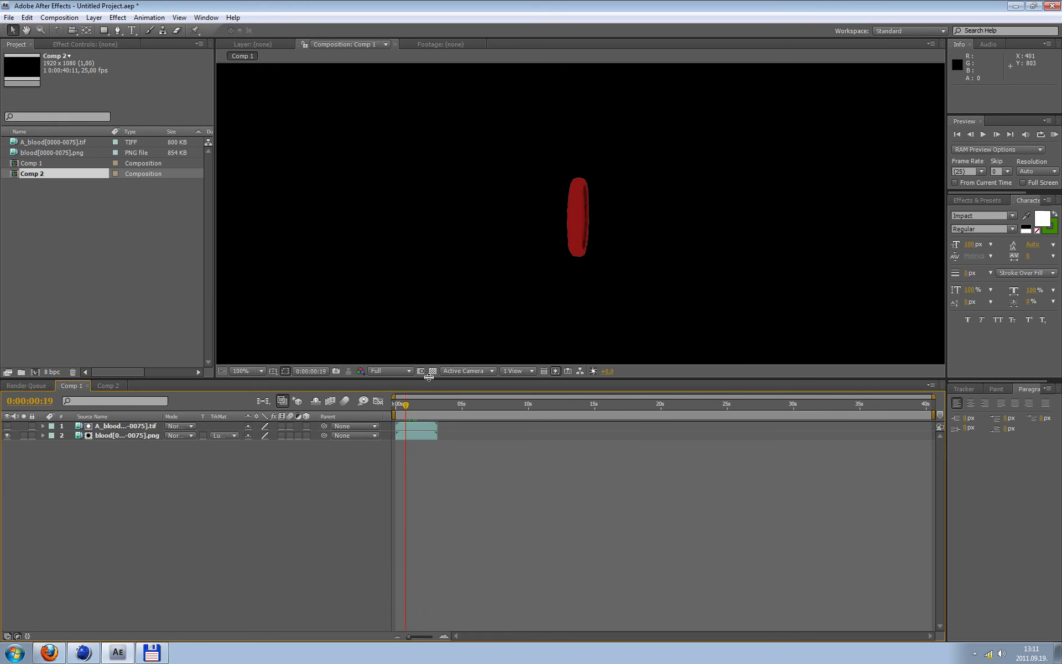
drag(428, 384, 428, 425)
scroll(393, 201, down, 2)
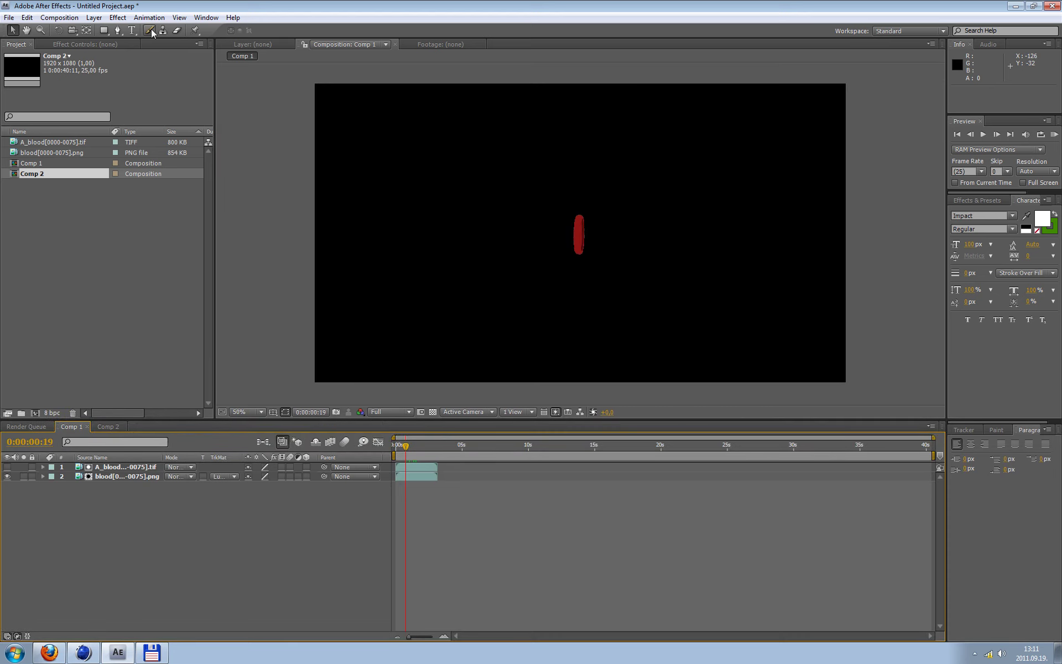
click(59, 17)
click(75, 49)
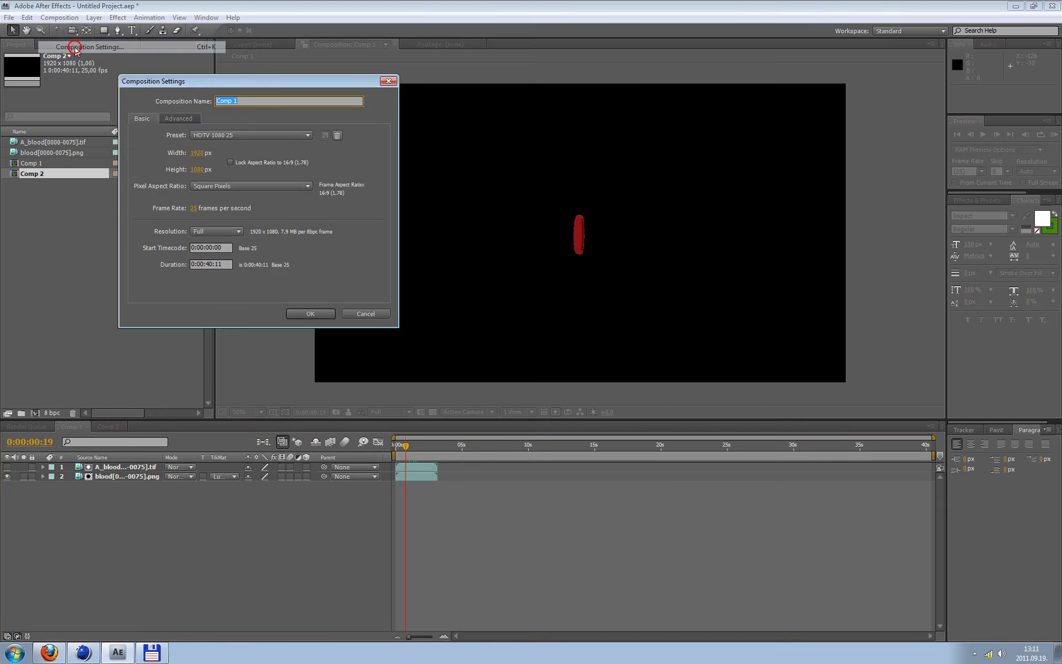
Resize Comp 1 to a 500 × 500 px frame
click(198, 152)
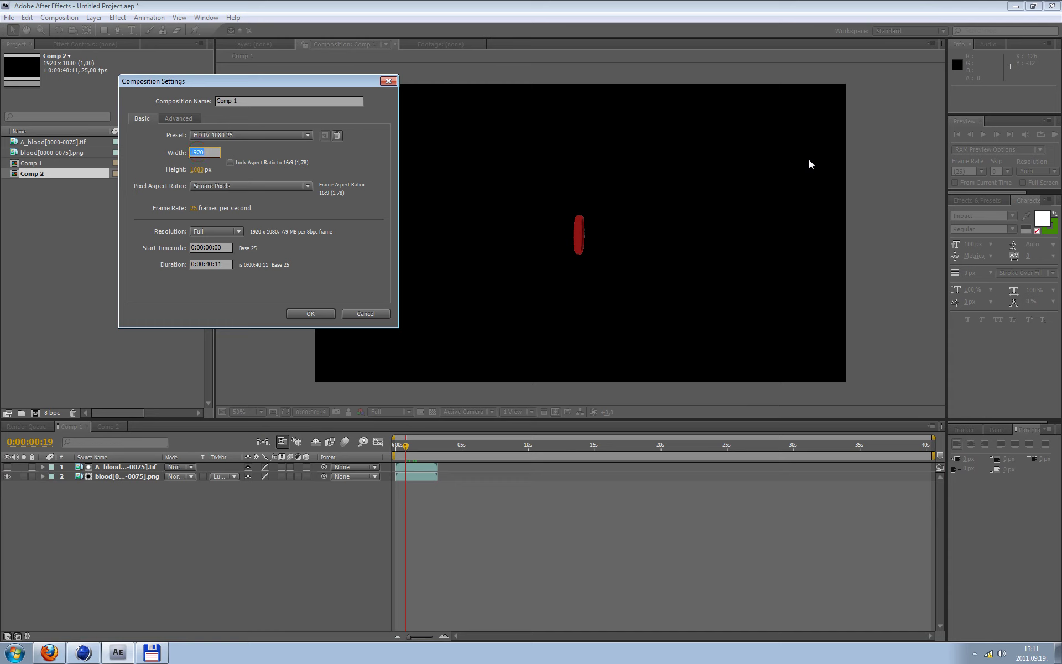
text(5010)
key(BackSpace)
key(BackSpace)
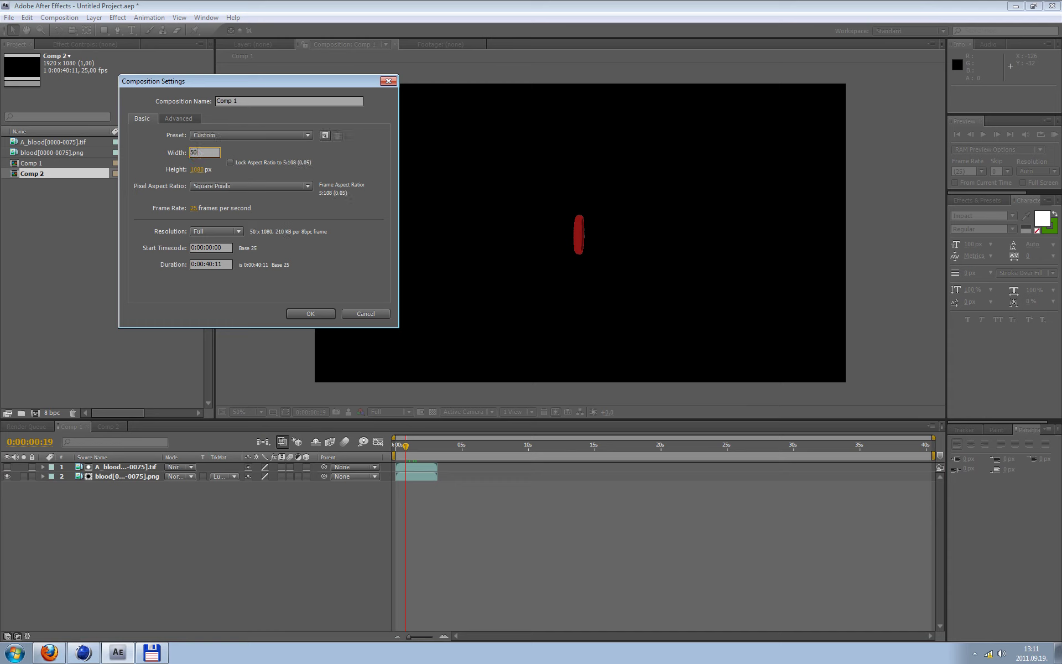
text(0)
click(195, 169)
text(500)
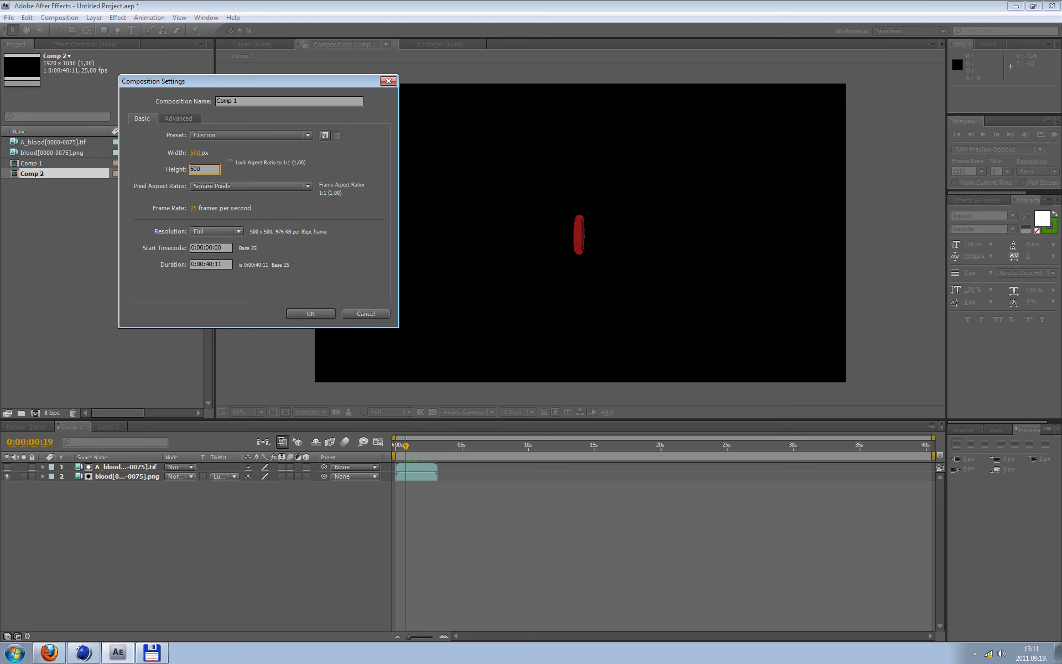
click(304, 314)
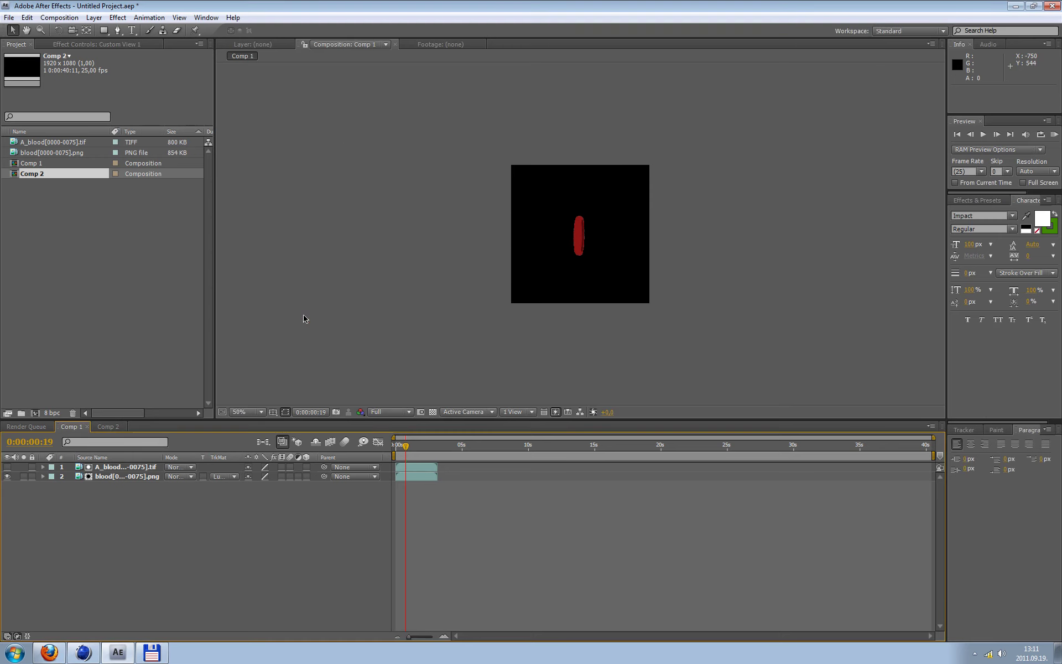
Scrub the blood animation and turn on the transparency checkerboard
click(194, 497)
mouse_move(427, 436)
mouse_down()
mouse_move(423, 453)
mouse_move(397, 460)
mouse_move(406, 459)
mouse_up()
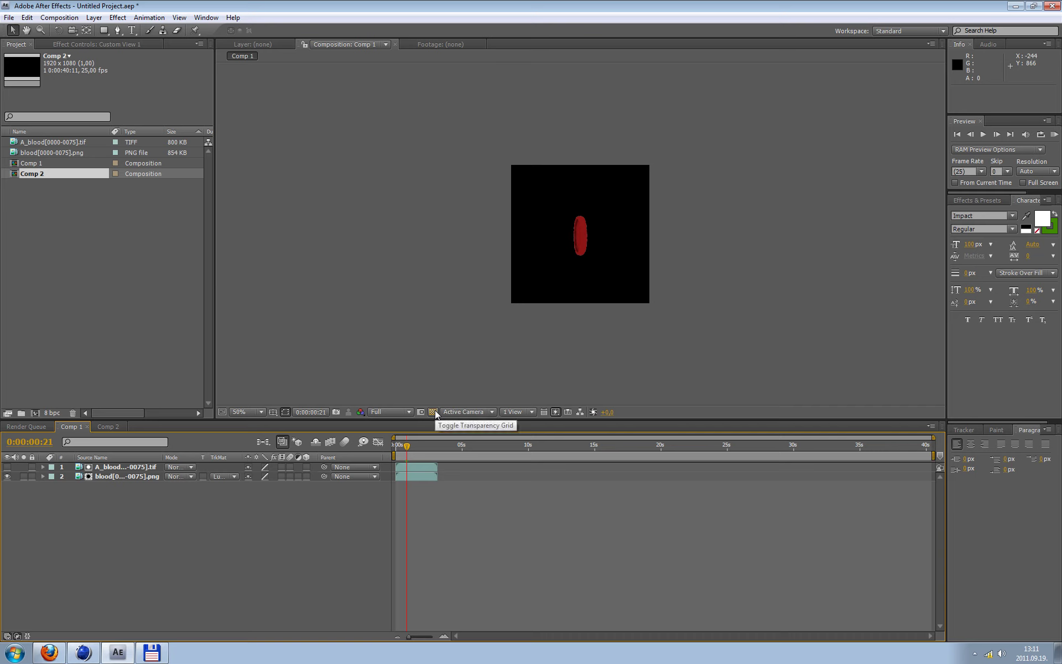
click(433, 412)
Add an 'Atomic' text layer to Comp 1 with a black fill
drag(408, 451, 404, 456)
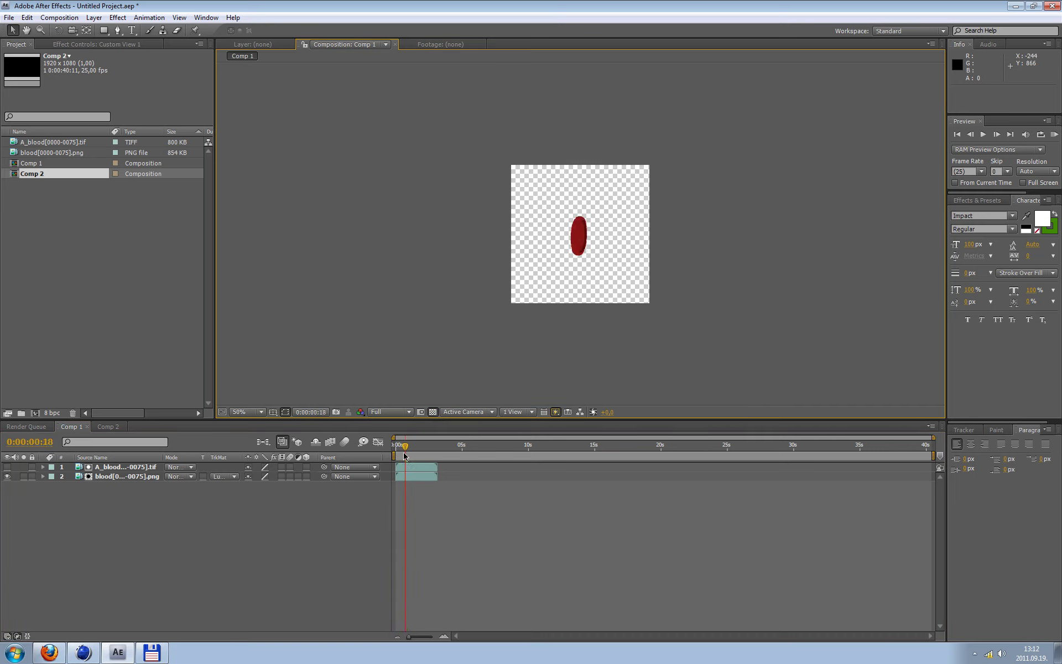
click(133, 31)
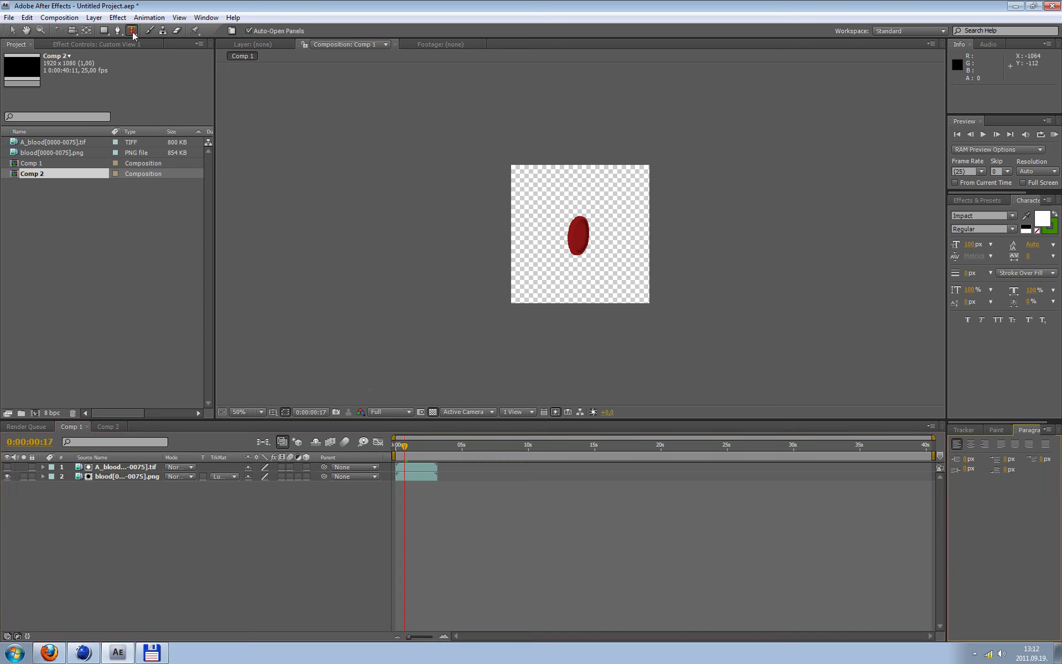
click(522, 236)
text(A)
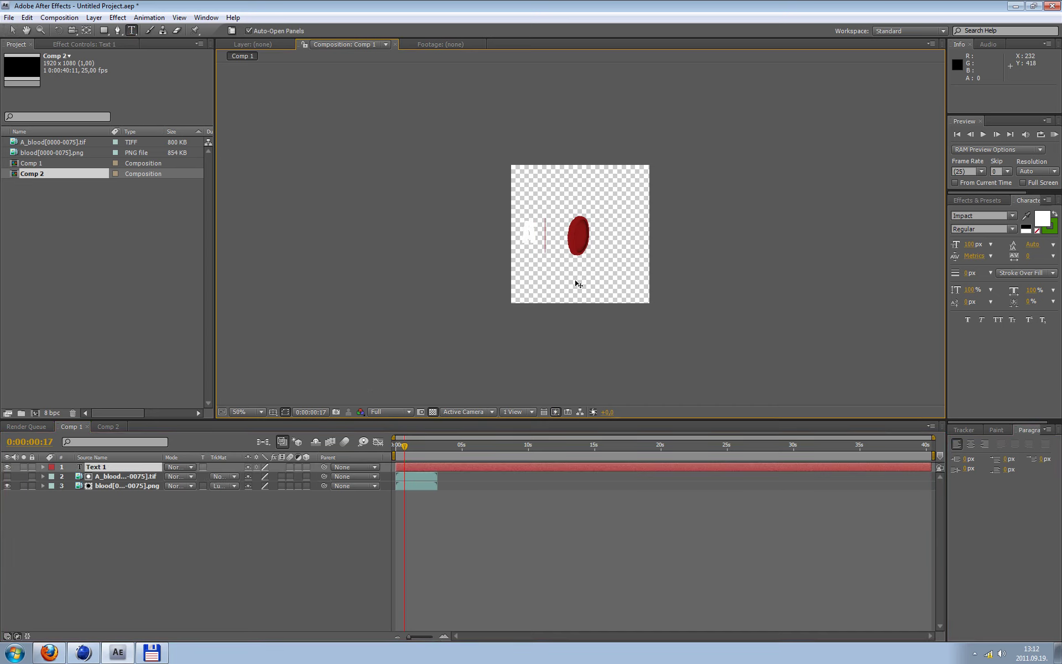
text(tomi)
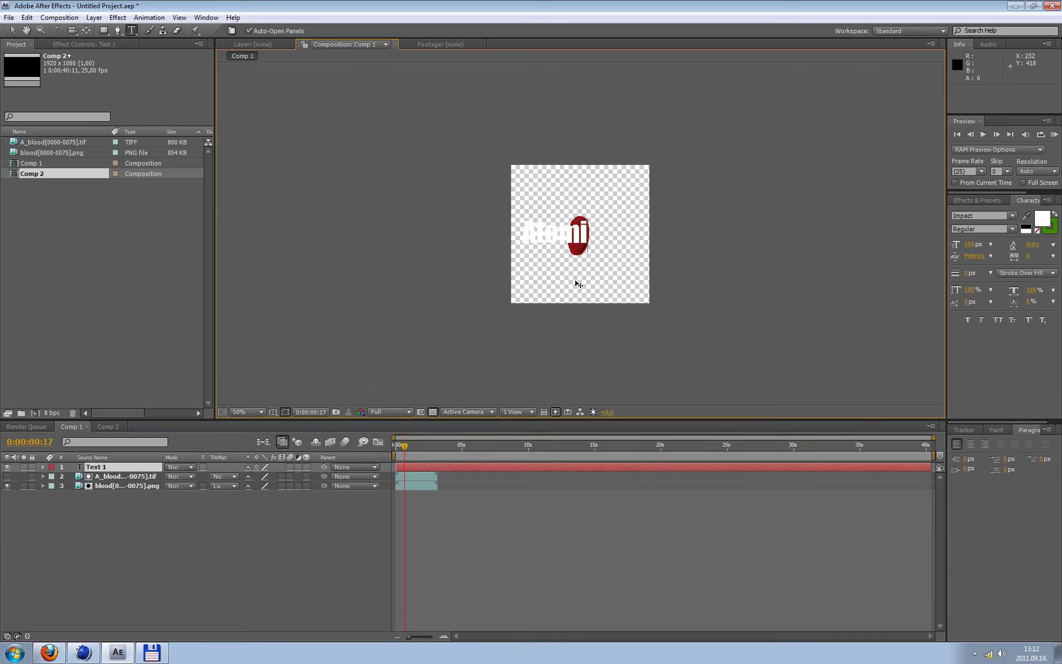
text(c)
click(1044, 220)
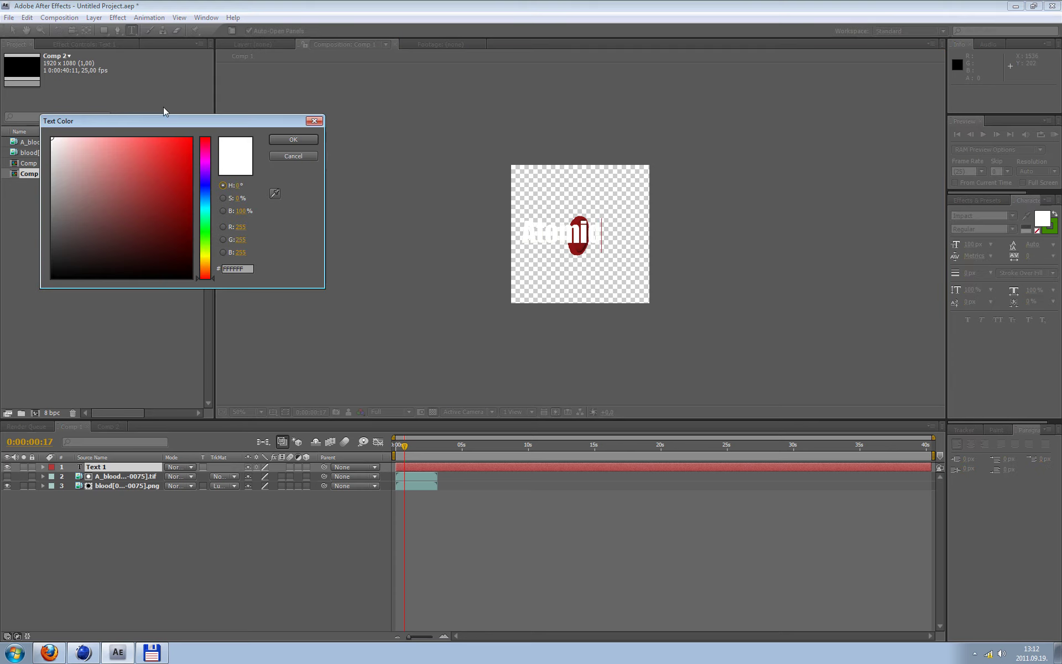
click(55, 274)
click(292, 137)
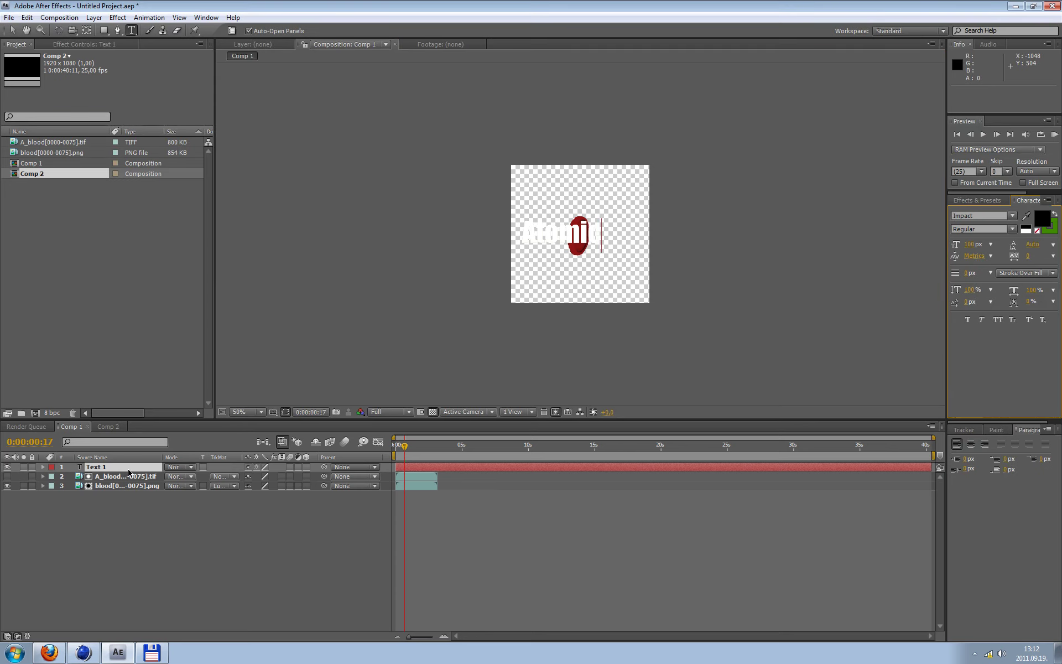
Move the Atomic layer below the blood layers, reapply black fill, and add another text layer
drag(128, 473, 127, 532)
click(1042, 218)
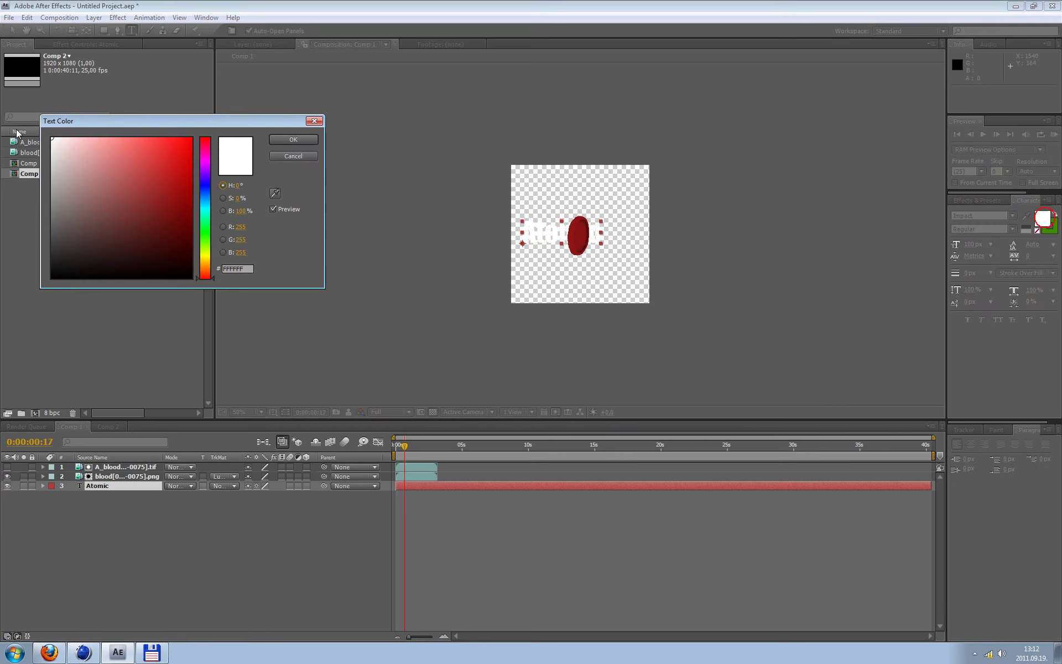
click(149, 221)
click(293, 139)
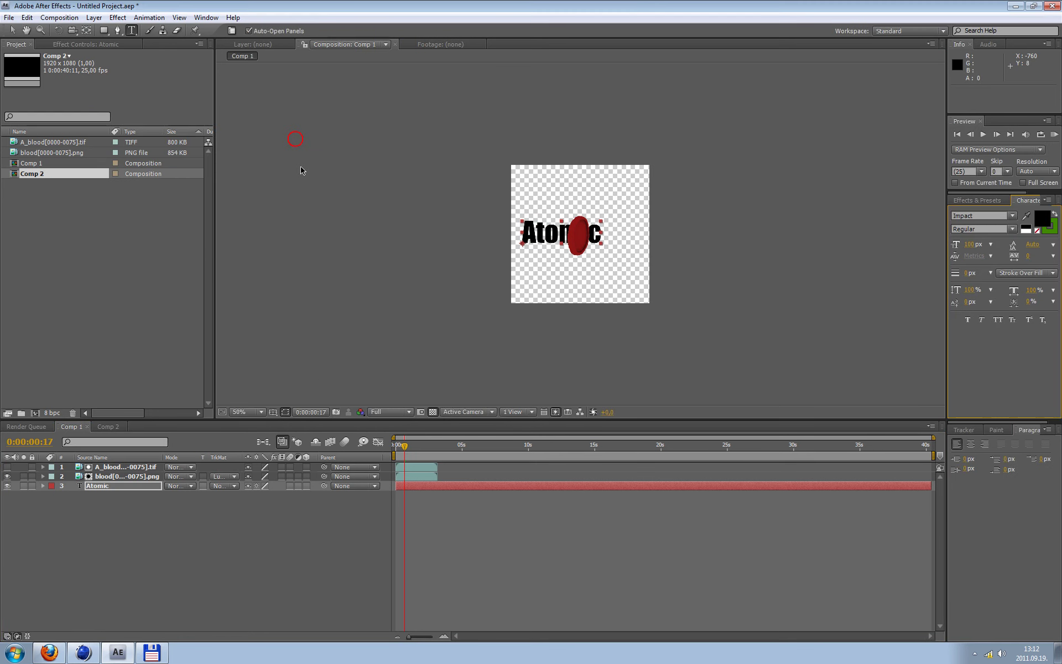
click(302, 168)
Return to the timeline start and delete the Atomic text layer
mouse_move(405, 445)
mouse_down()
mouse_move(390, 448)
mouse_move(423, 462)
mouse_move(395, 463)
mouse_up()
click(120, 574)
click(97, 496)
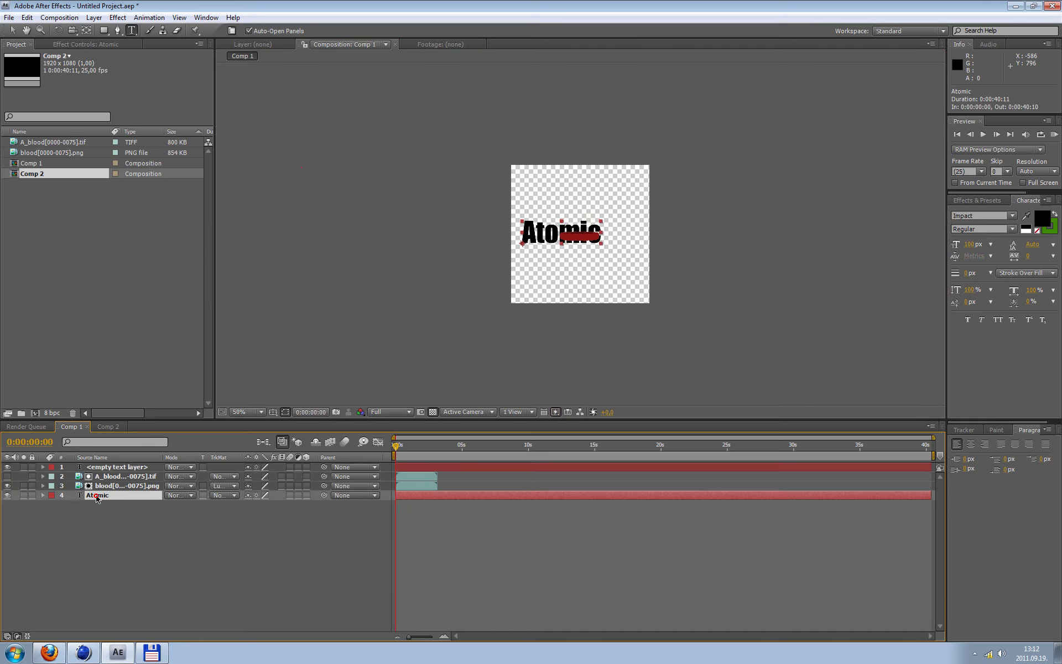
key(Delete)
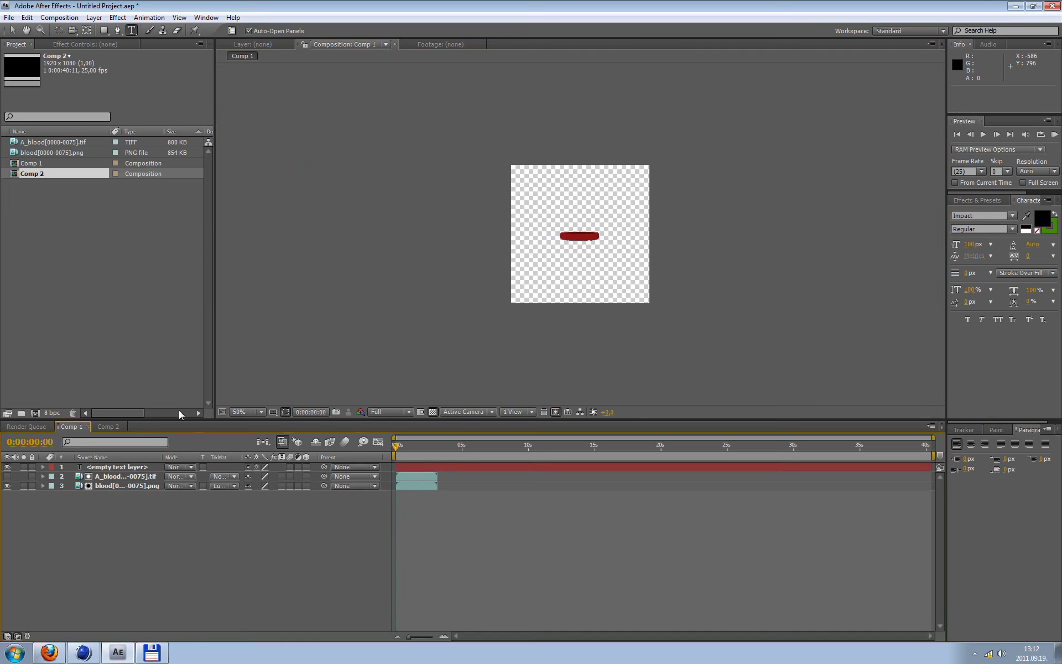
Add a new white solid layer to Comp 2
click(105, 426)
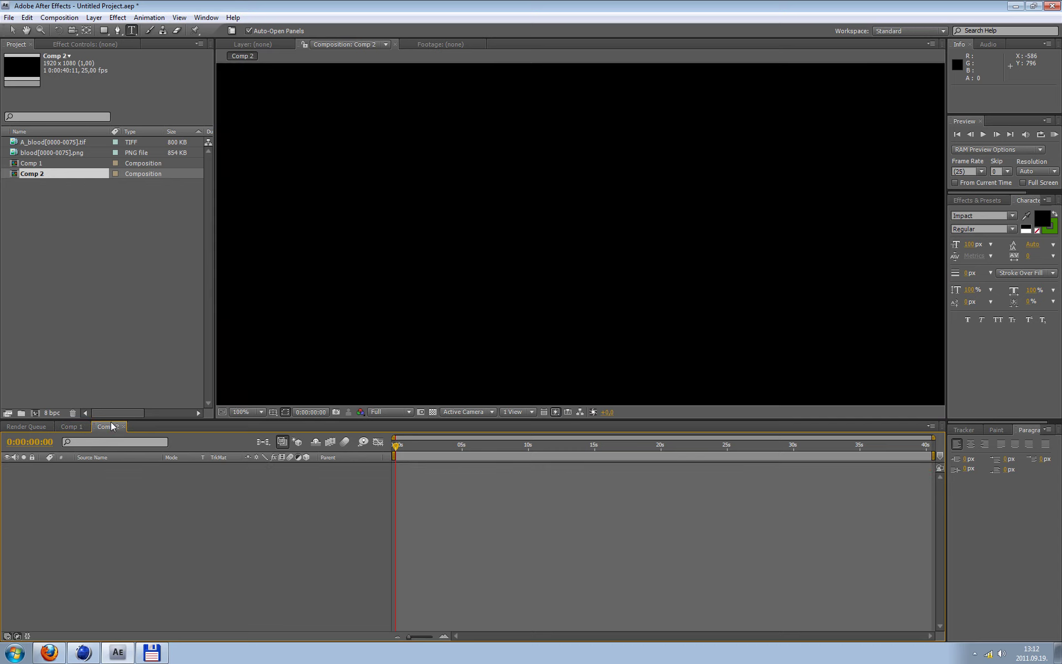
scroll(408, 195, down, 1)
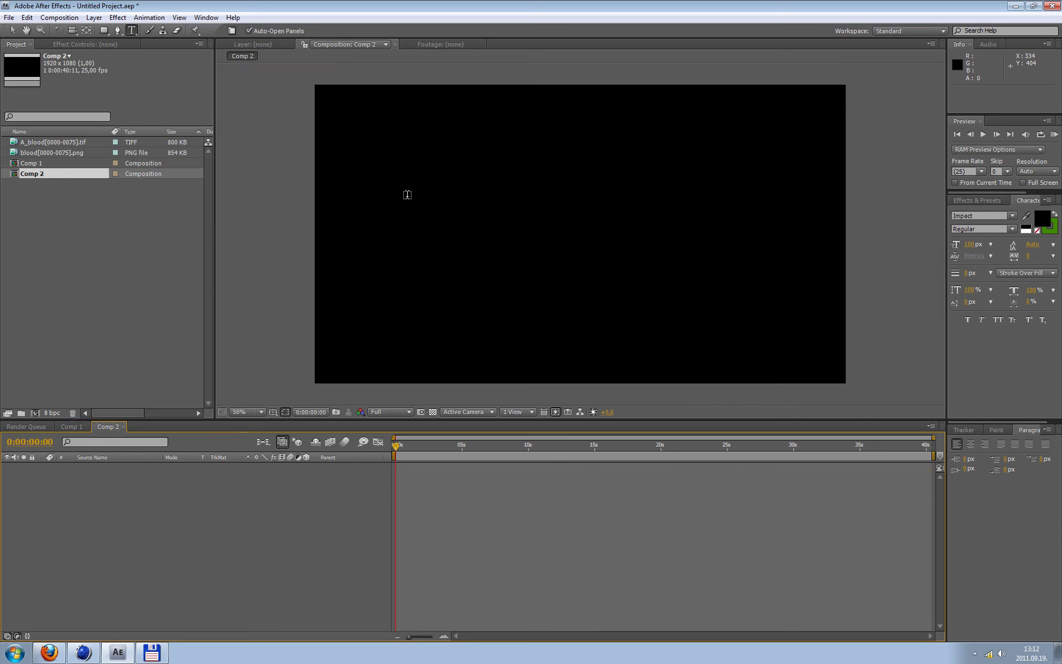
click(90, 18)
mouse_move(109, 30)
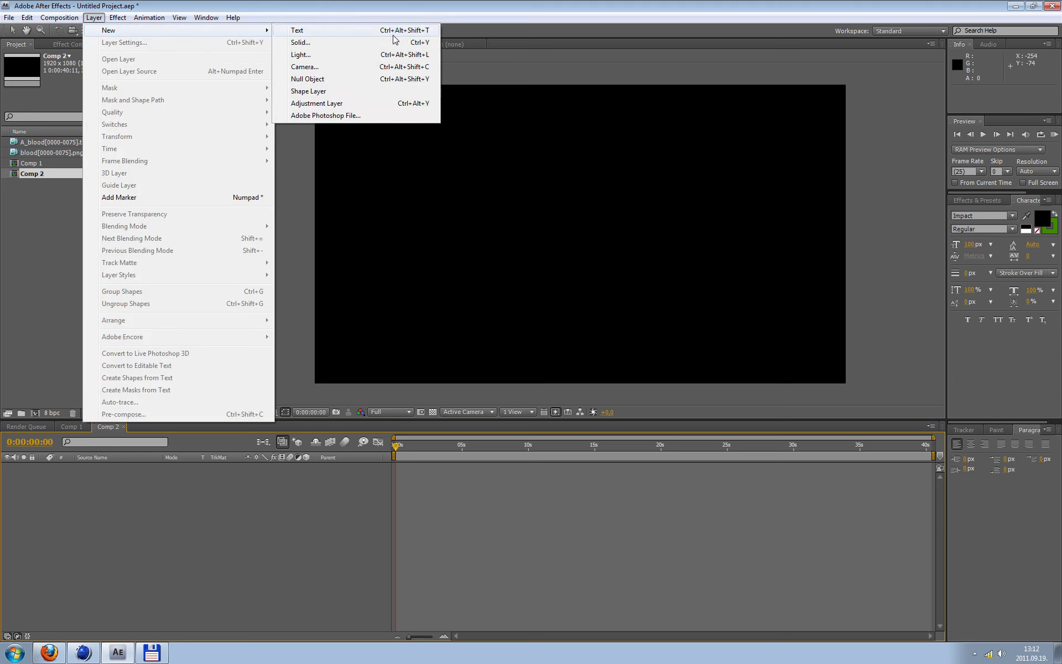
click(394, 48)
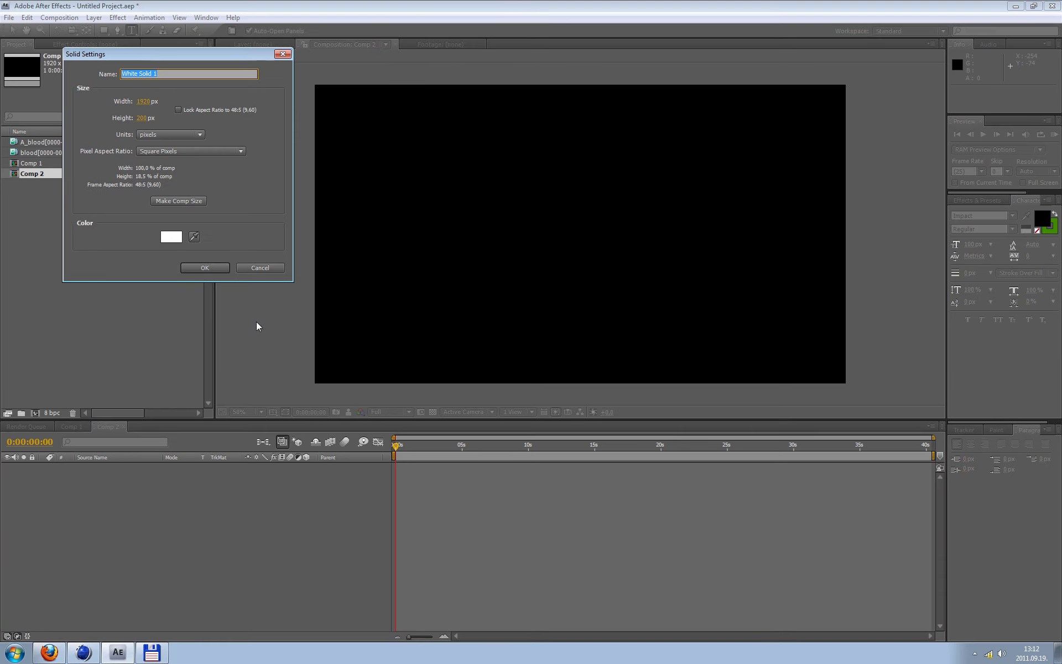
click(208, 268)
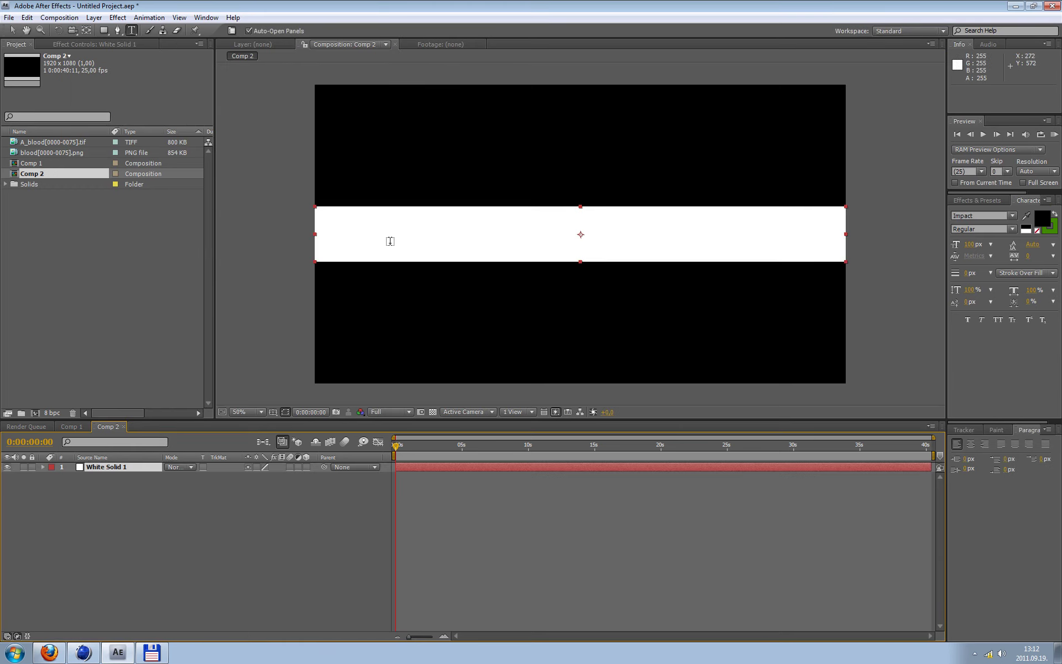
Resize White Solid 1 to the full comp size via Solid Settings
click(59, 17)
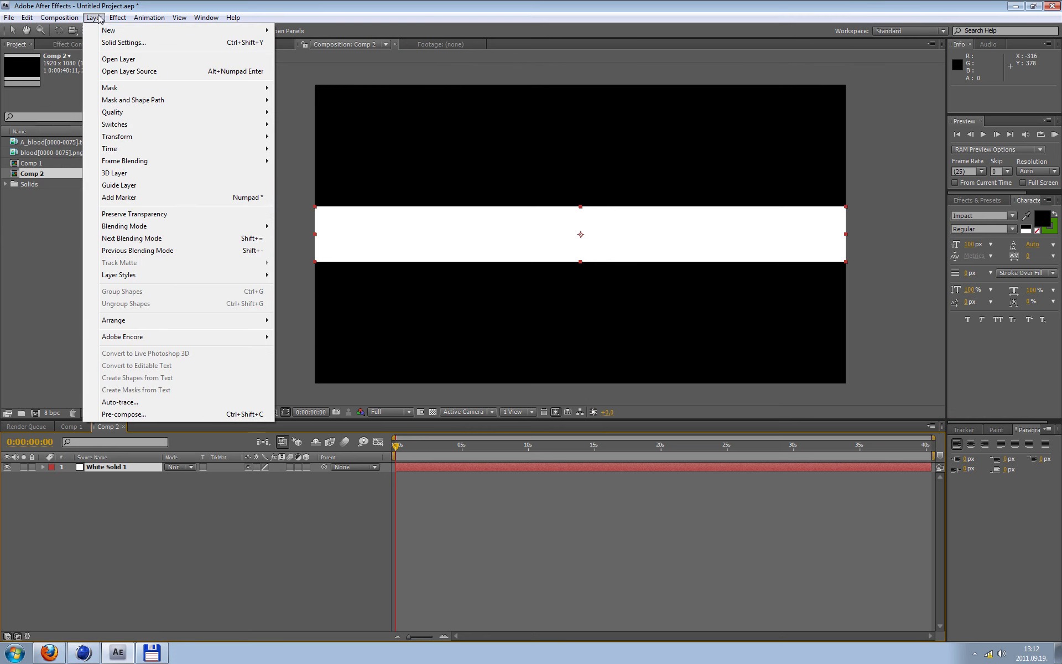
click(107, 40)
click(116, 155)
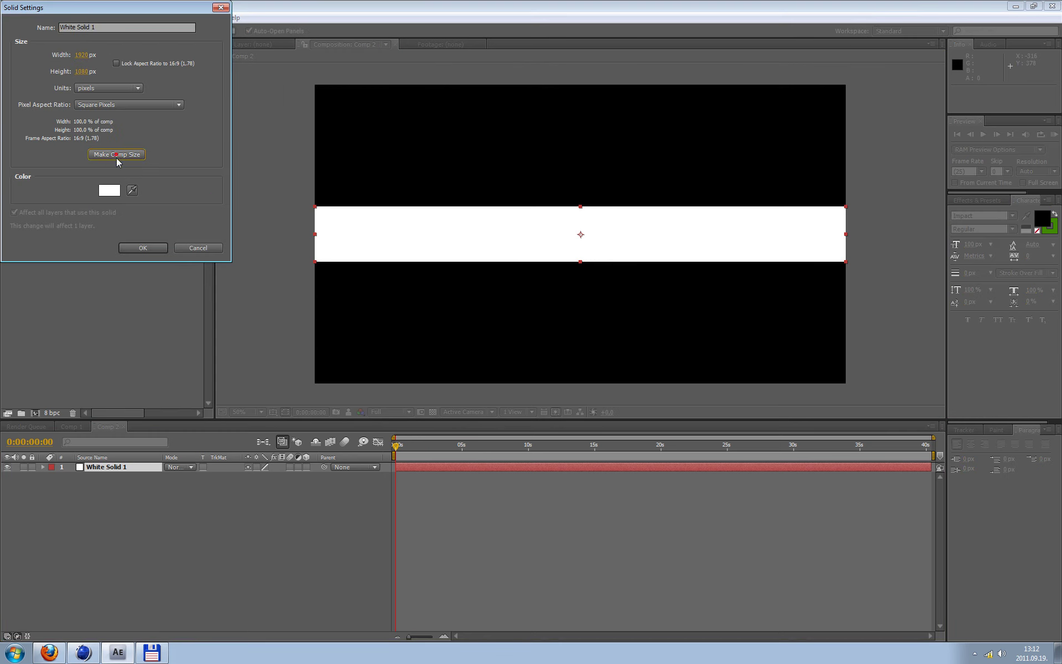
click(152, 249)
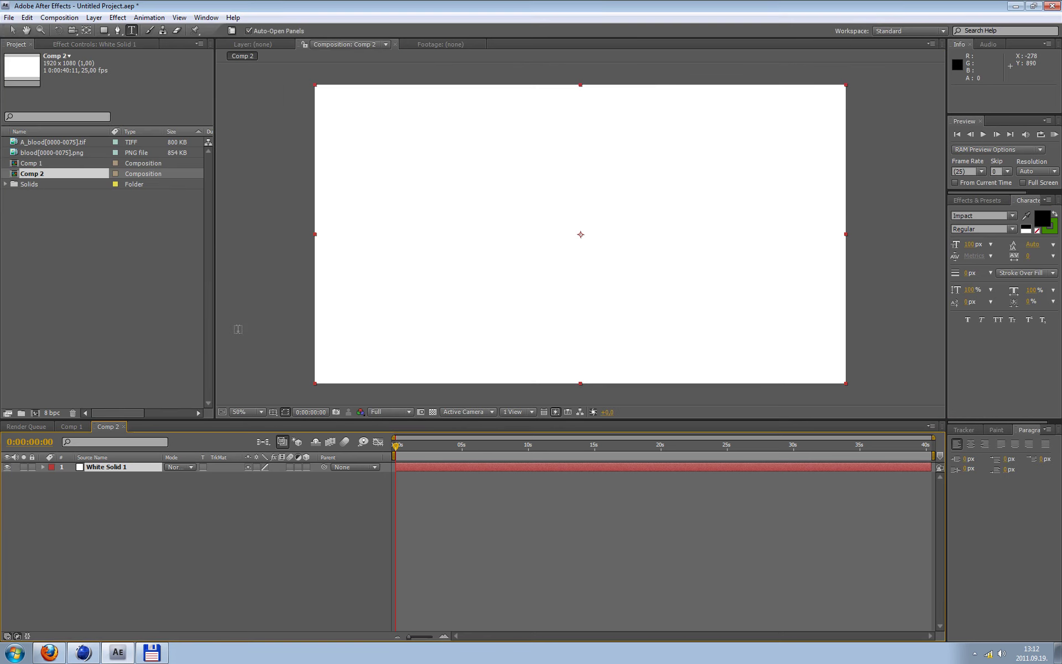
click(978, 200)
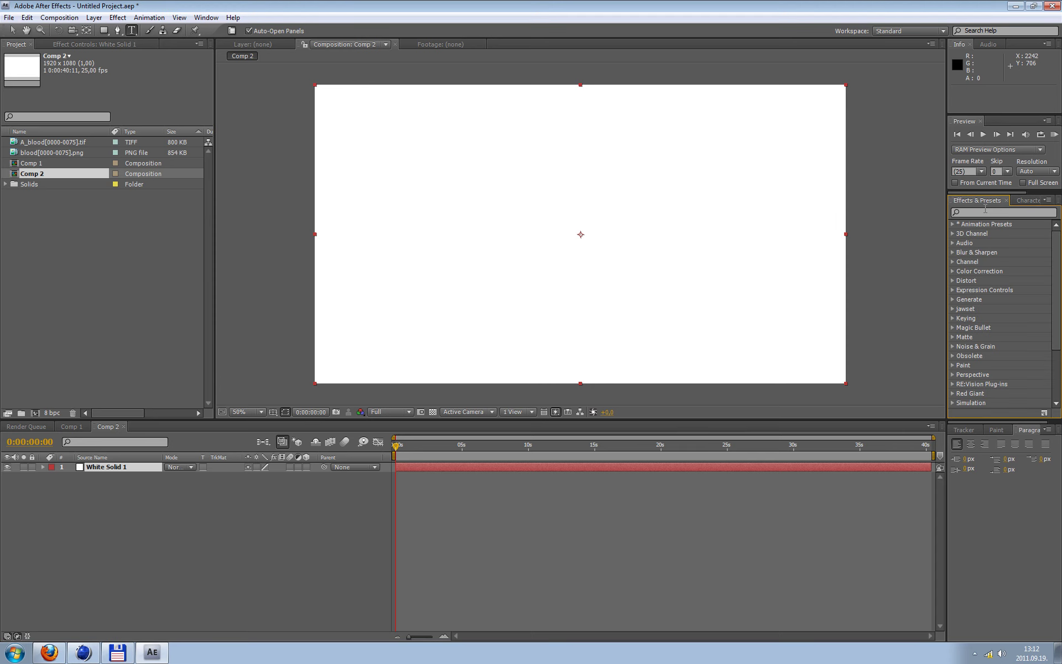
Search 'part' and apply Trapcode Particular to White Solid 1, scrubbing forward to see particles
click(985, 211)
text(part)
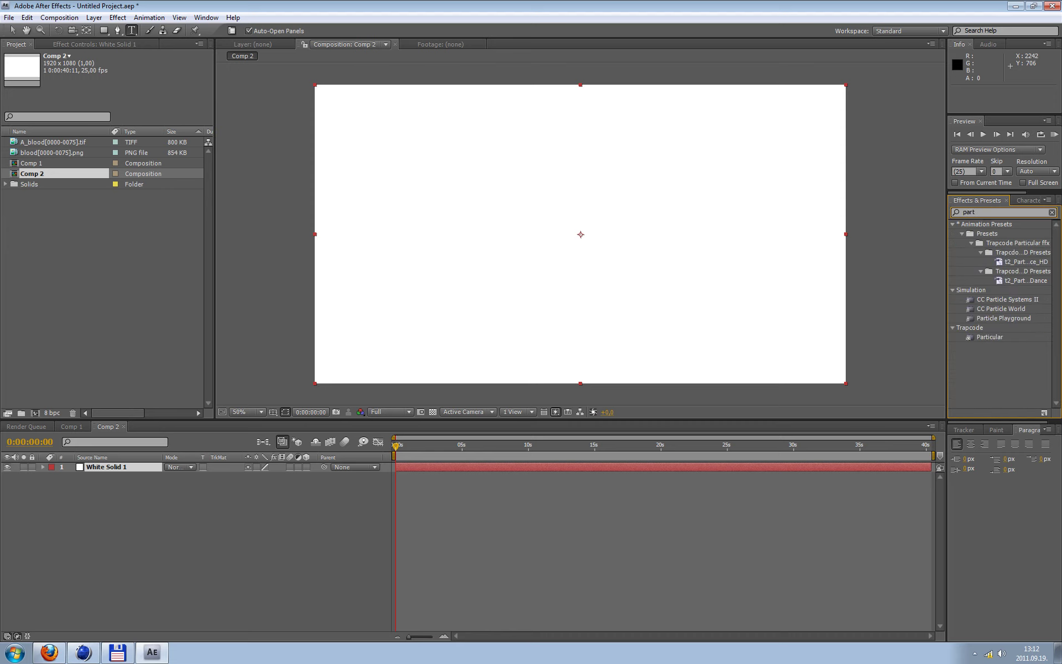
double_click(987, 336)
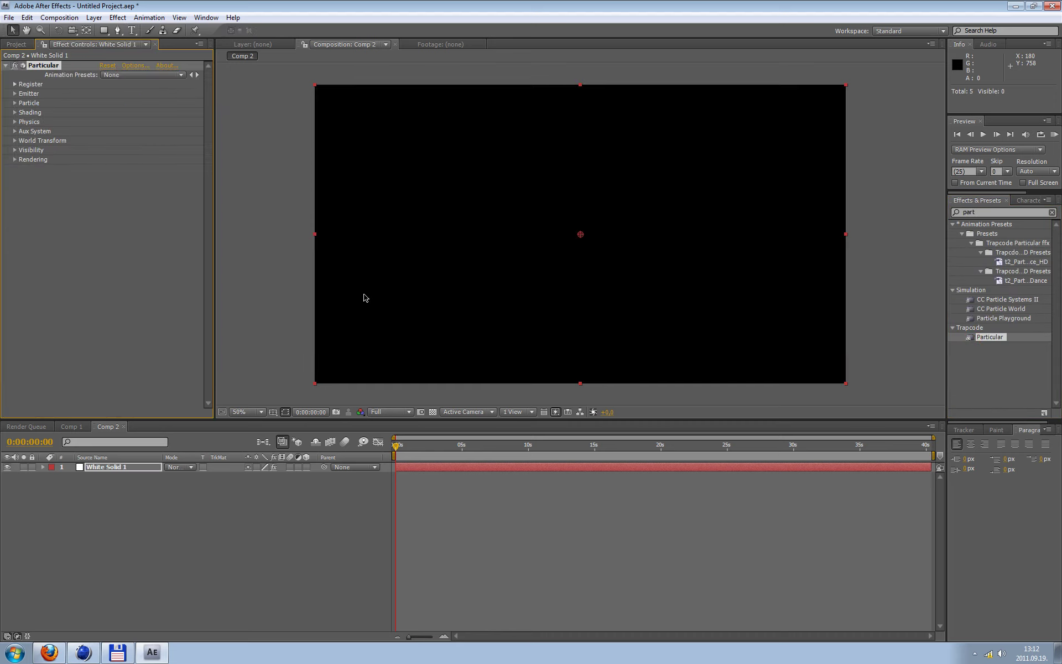
mouse_move(396, 449)
mouse_down()
mouse_move(546, 478)
mouse_move(491, 475)
mouse_up()
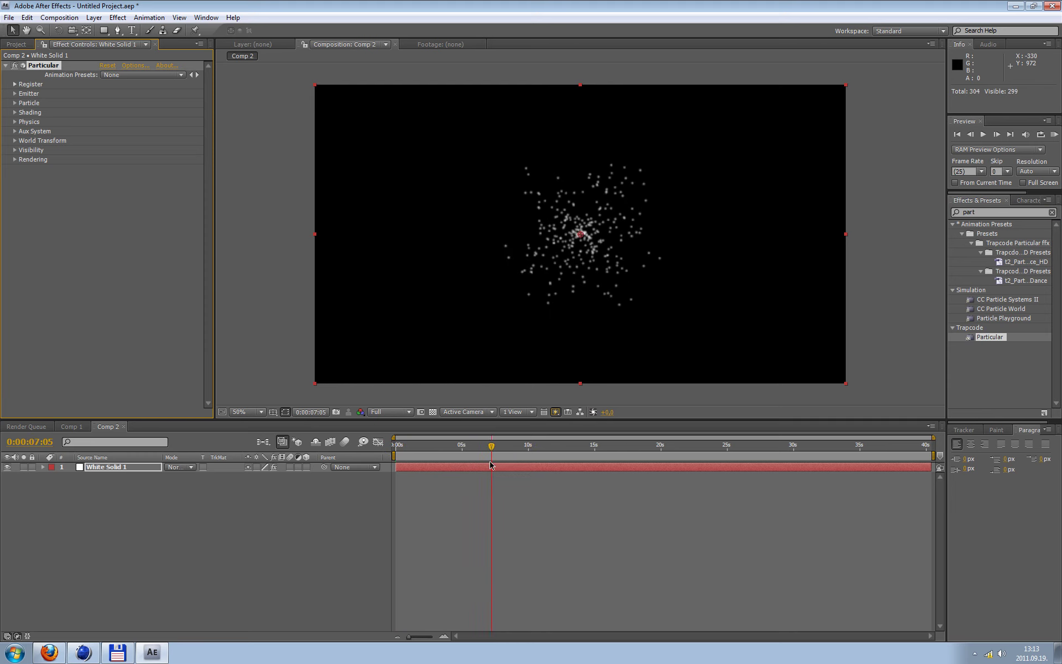
Rename Comp 1 to 'sejt' and nest it as a layer in Comp 2
click(16, 44)
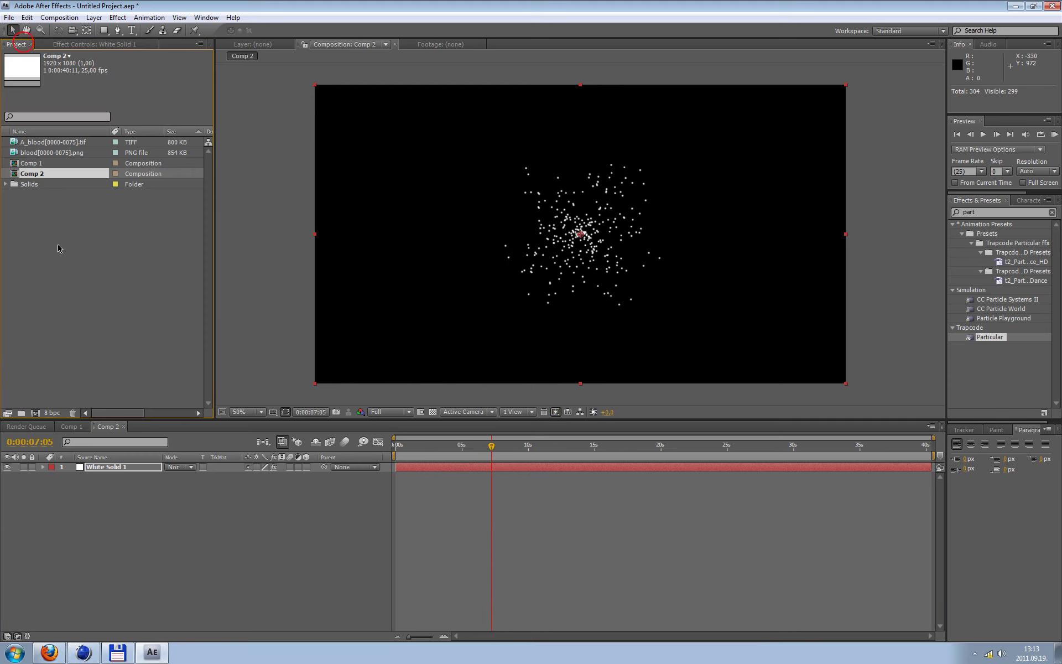
click(25, 165)
key(Return)
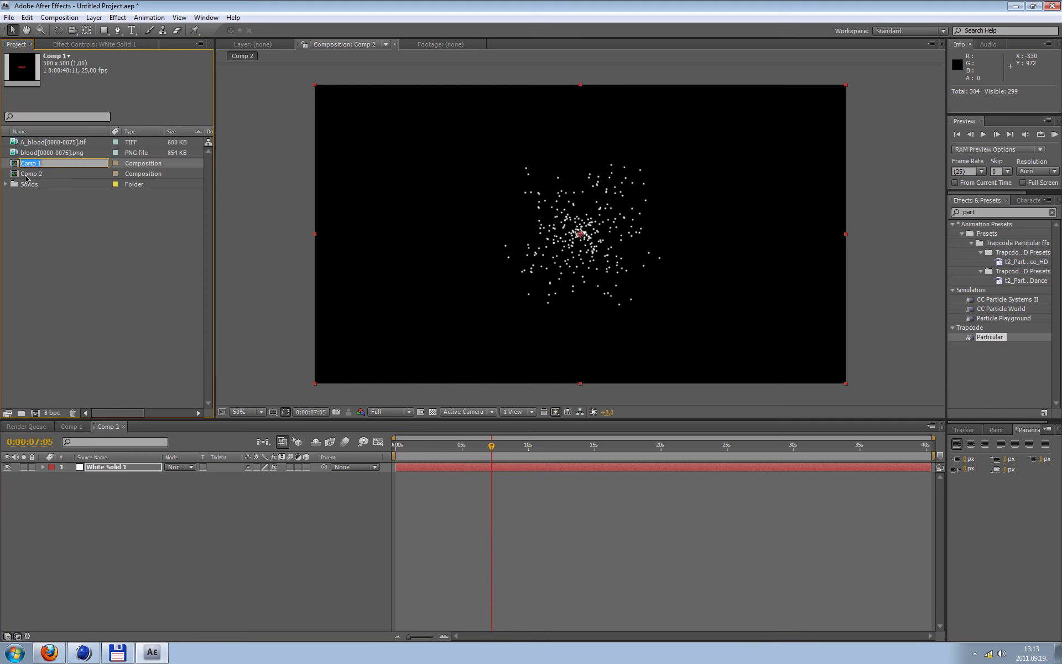
text(sejt)
key(Return)
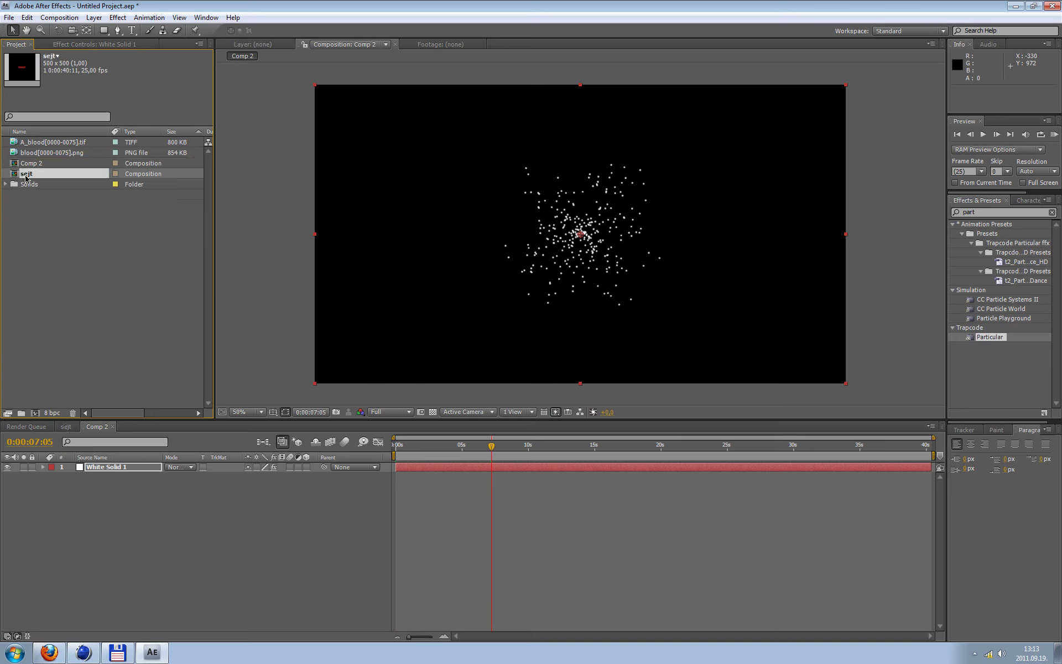
drag(26, 177, 131, 548)
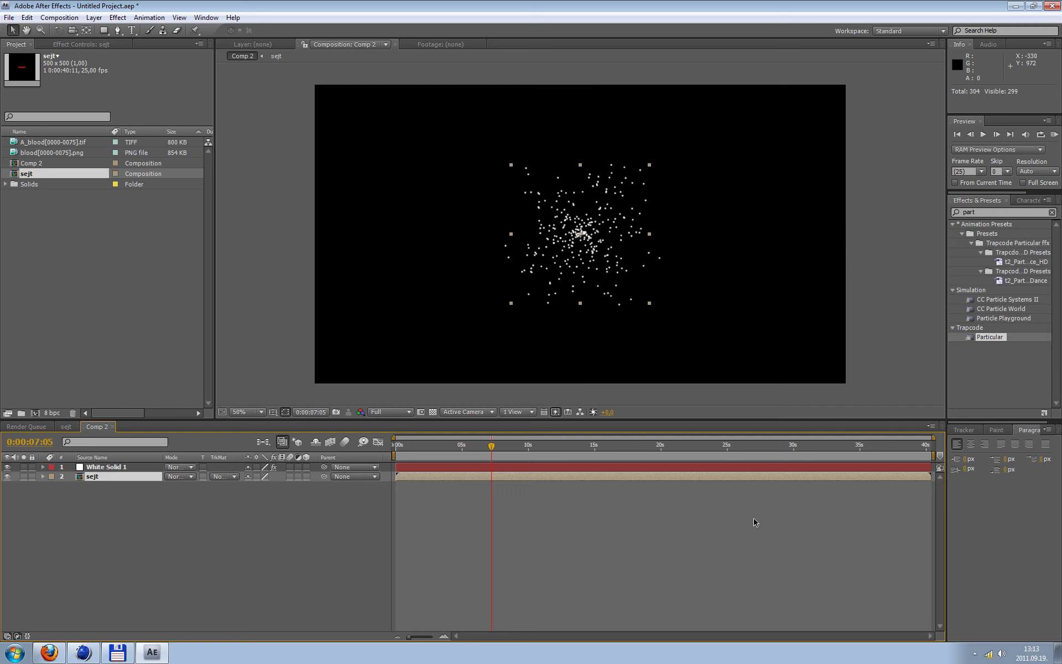
Set sejt's work area end where the blood clip ends and trim the comp to it
click(65, 426)
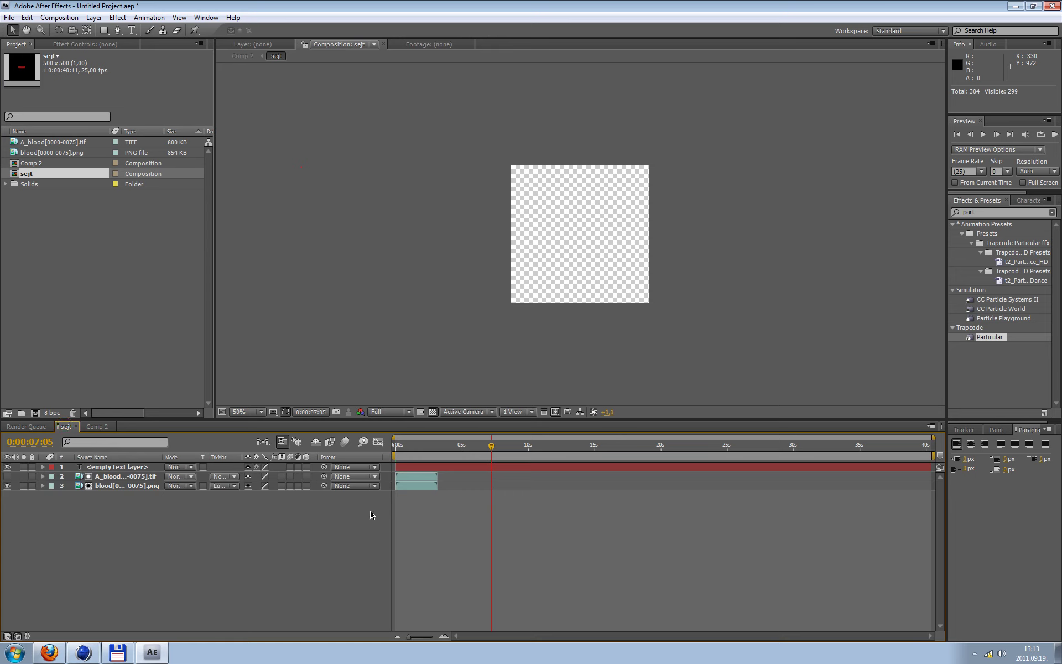
drag(428, 456, 438, 449)
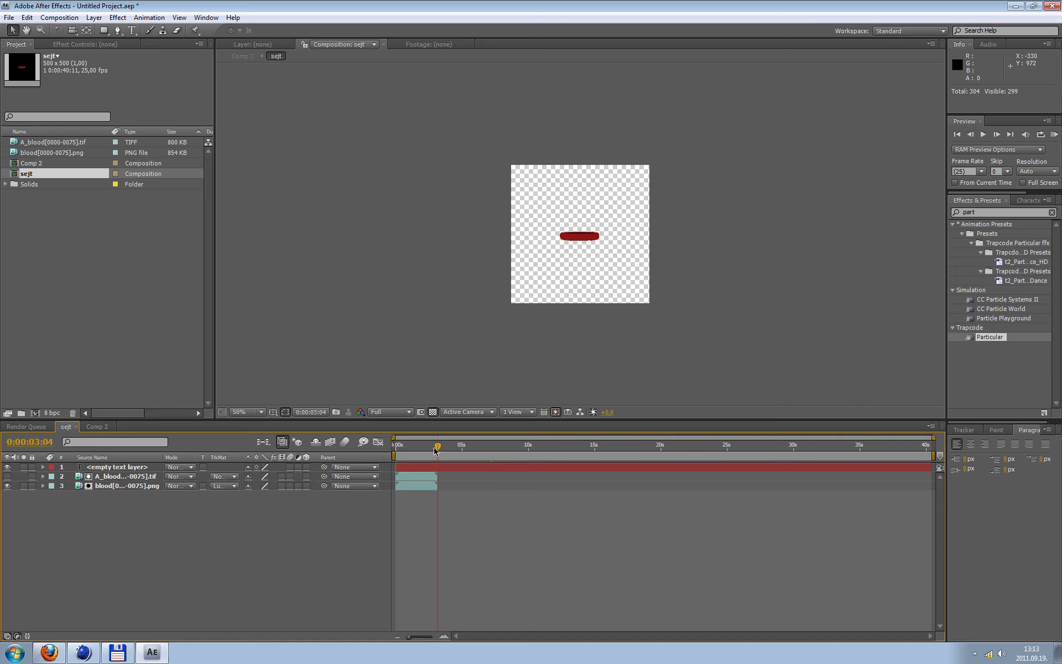
key(n)
right_click(416, 454)
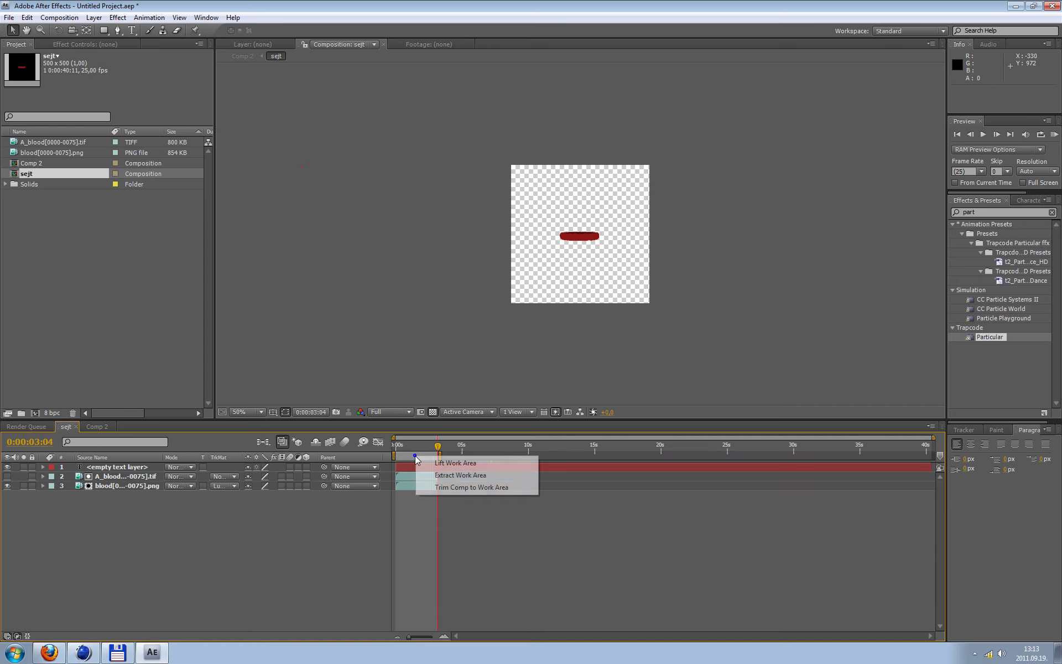
click(440, 486)
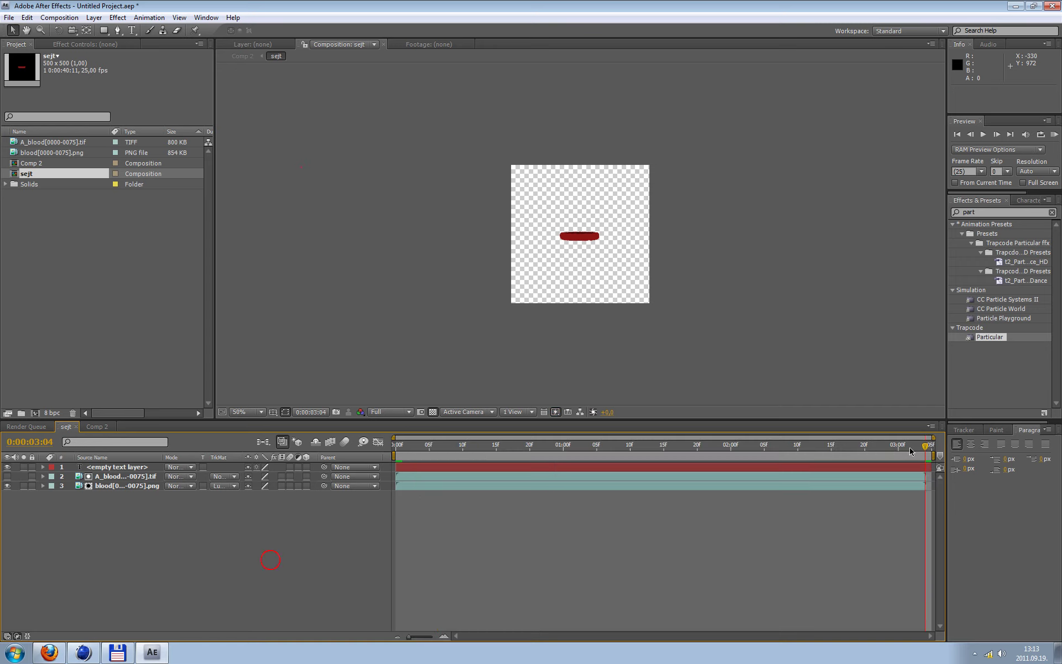
mouse_move(926, 451)
mouse_down()
mouse_move(795, 456)
mouse_move(931, 482)
mouse_move(459, 500)
mouse_move(805, 502)
mouse_move(842, 498)
mouse_move(389, 491)
mouse_up()
click(94, 426)
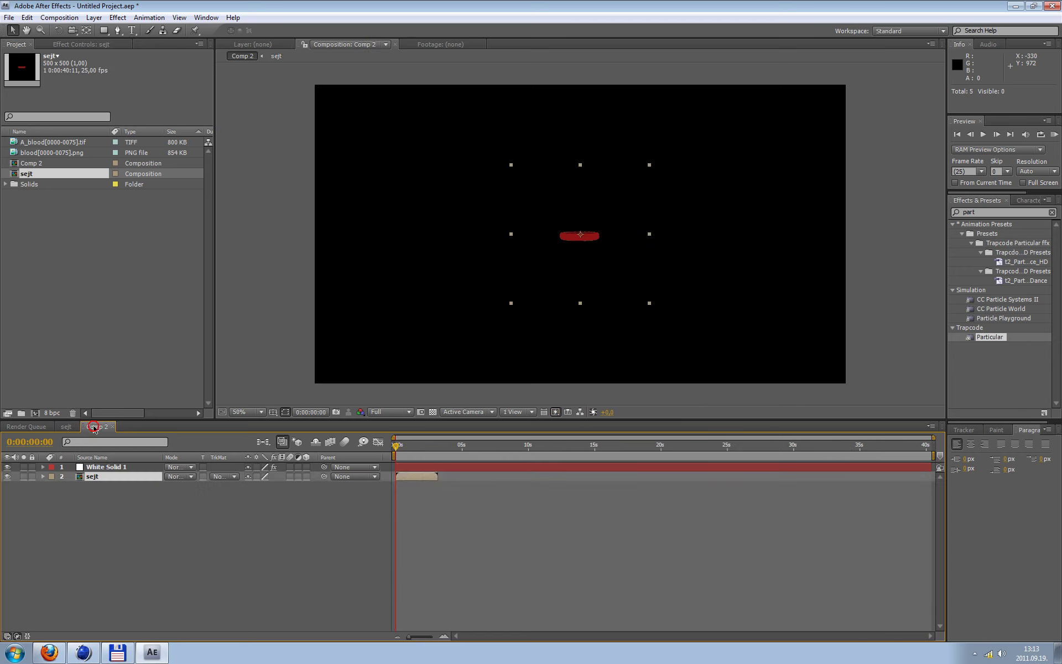
Turn off the sejt layer's visibility in Comp 2 and rename White Solid 1 to 'particle'
click(307, 616)
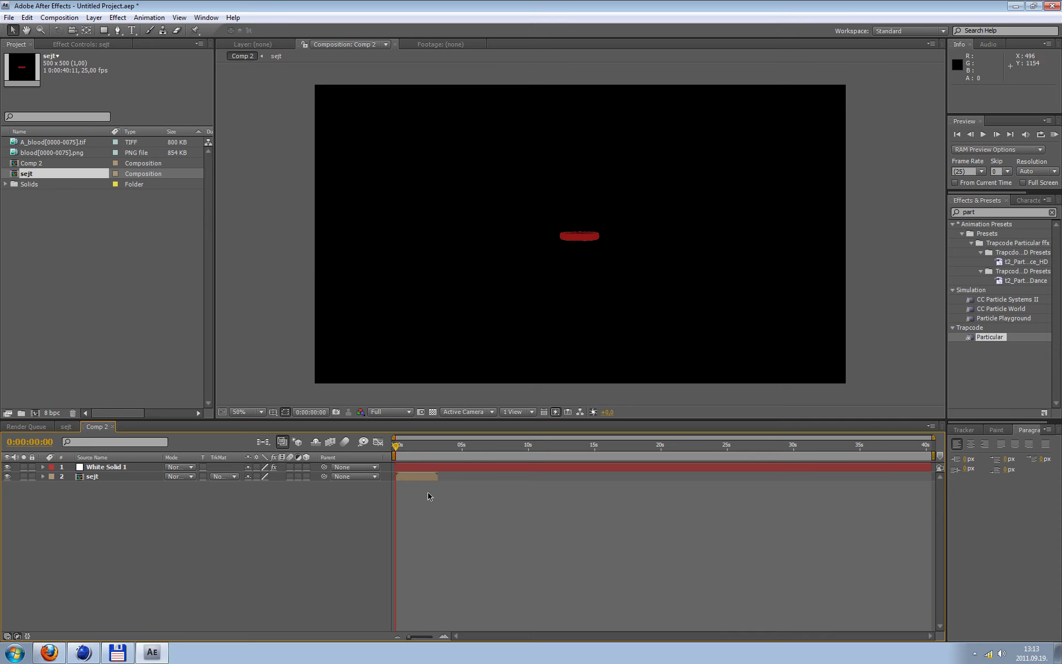
drag(433, 446, 422, 446)
click(95, 477)
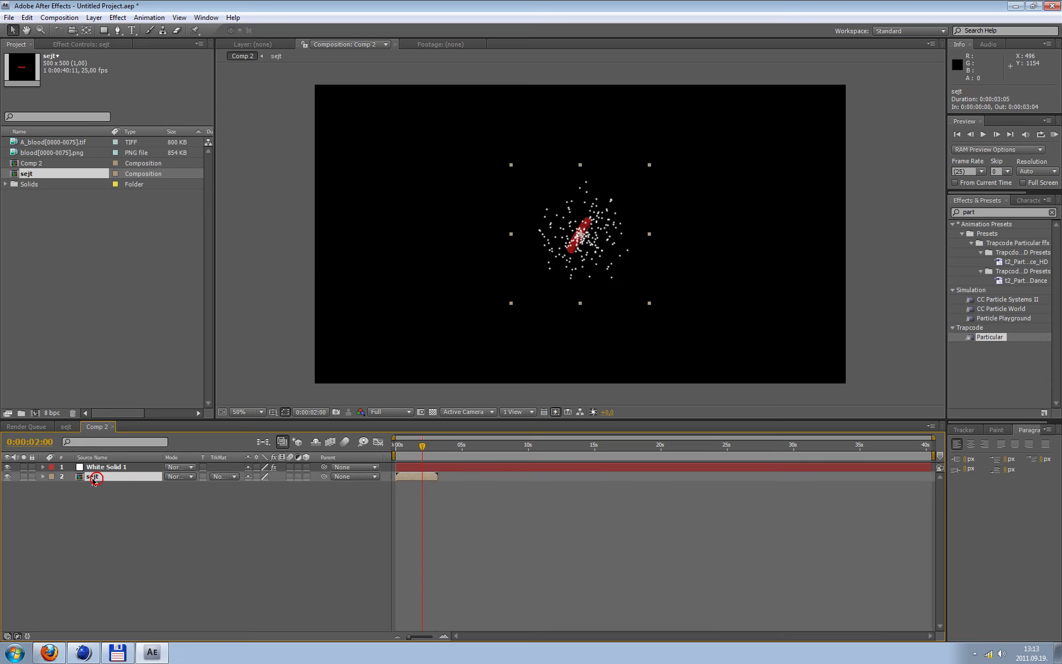
click(7, 476)
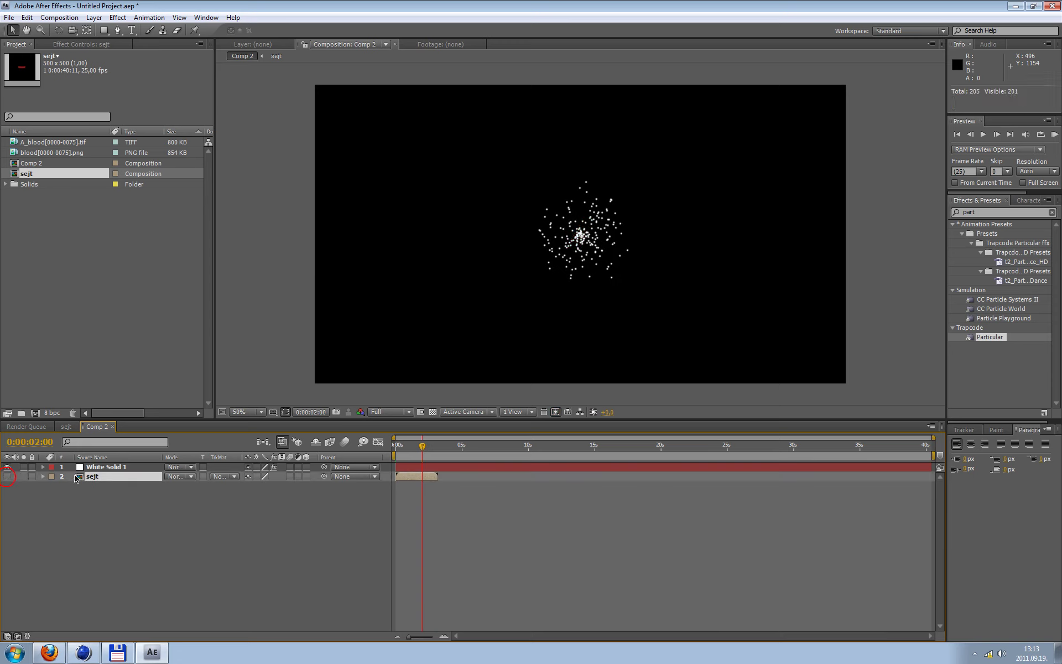
click(94, 468)
key(Return)
text(particle)
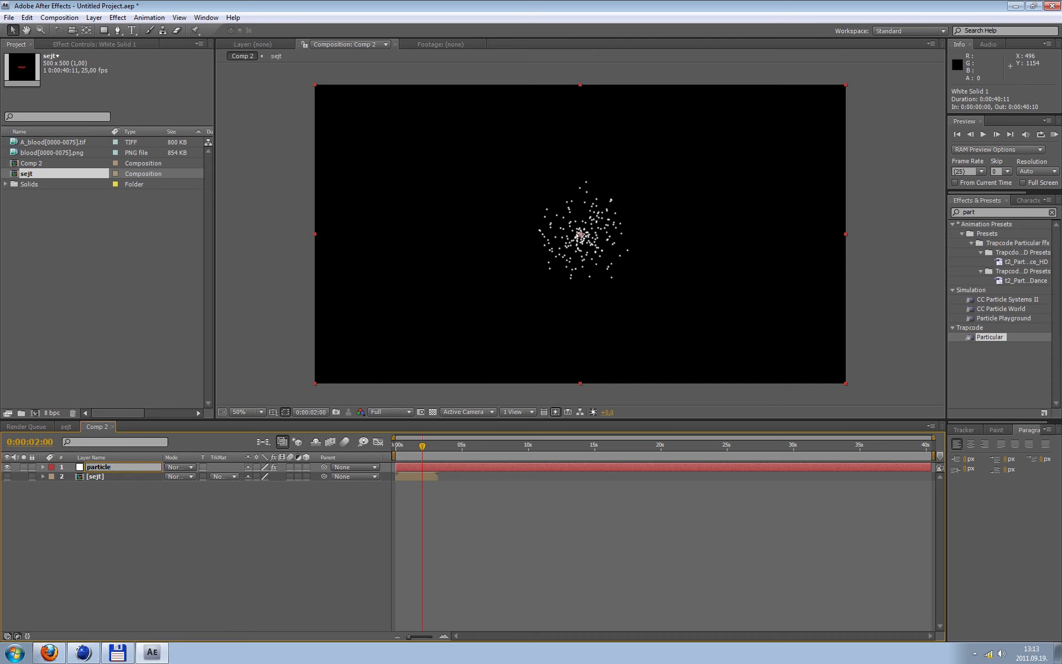
key(Return)
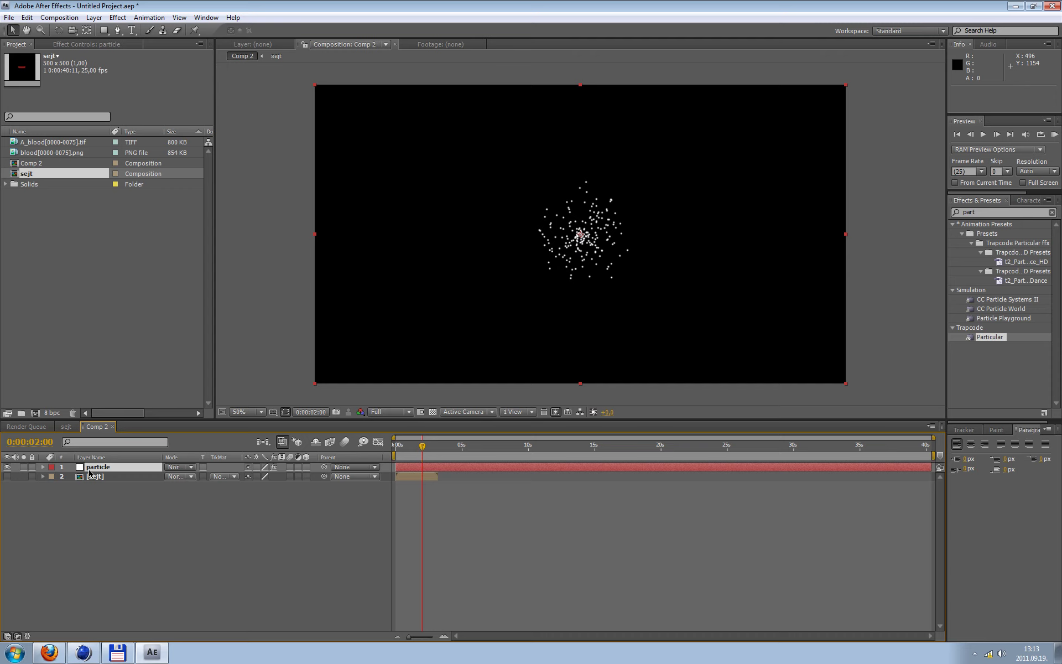
click(73, 42)
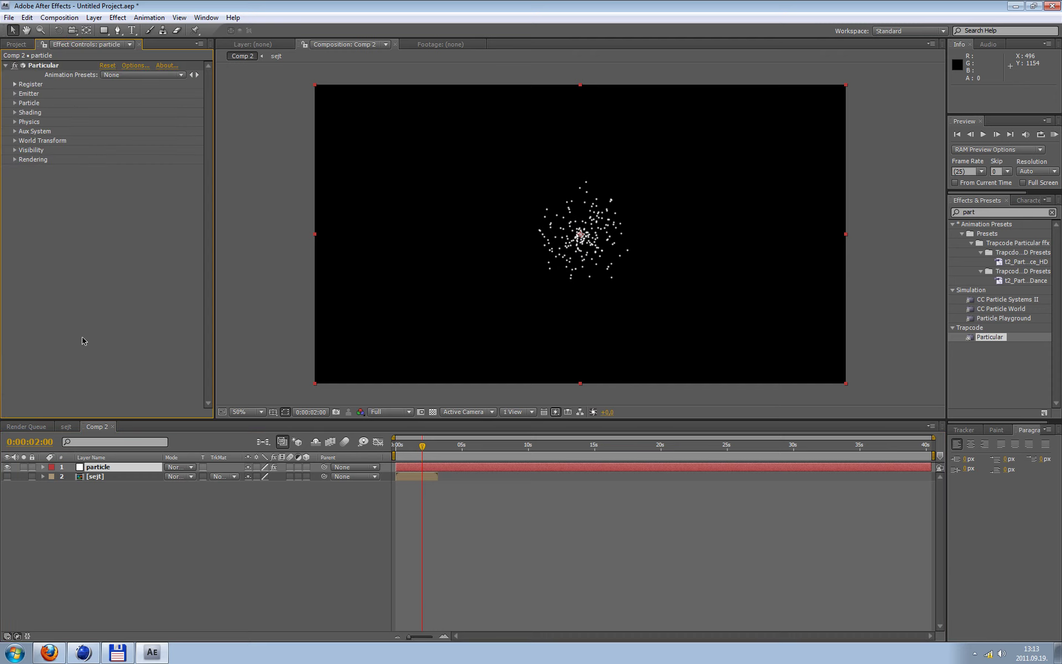
Set Particular's Particle Type to Textured Polygon and its Texture Layer to 2. sejt
click(15, 104)
scroll(16, 106, down, 2)
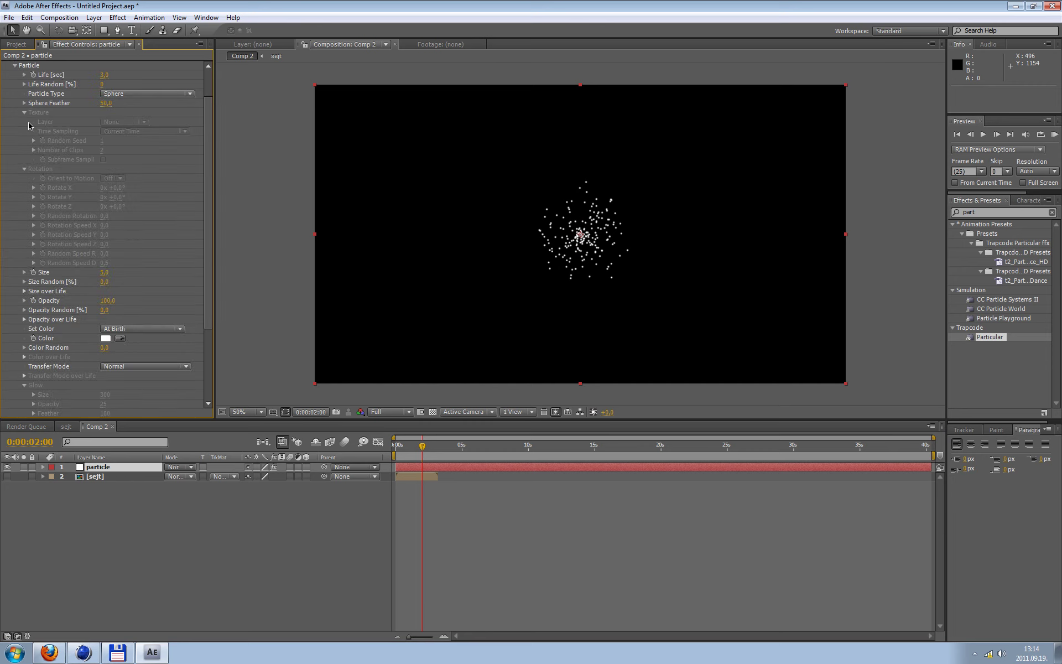
click(155, 93)
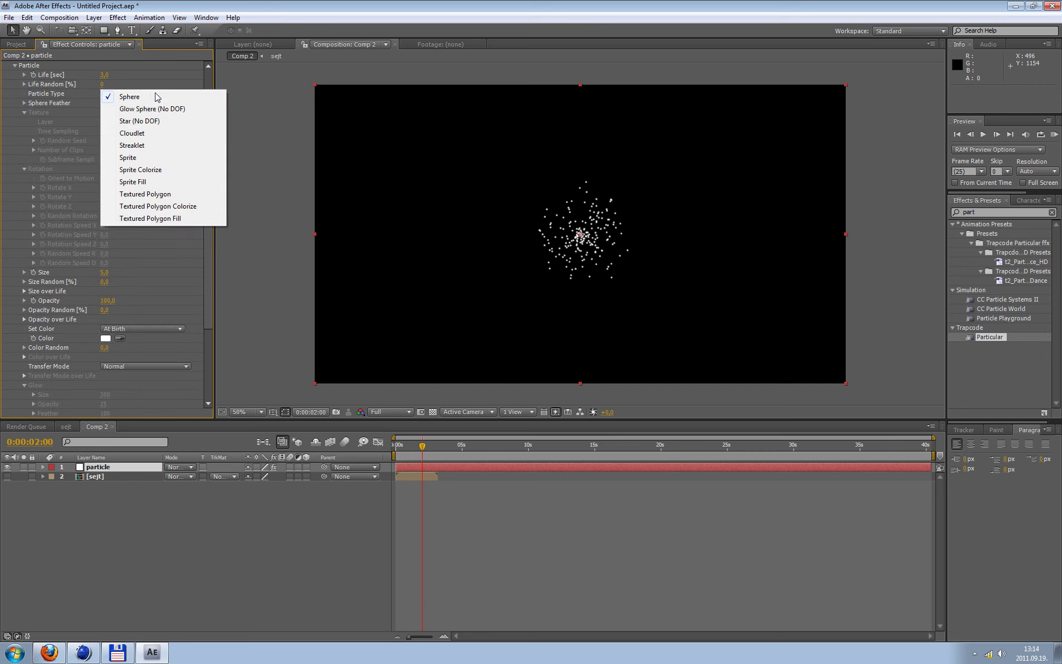
click(162, 193)
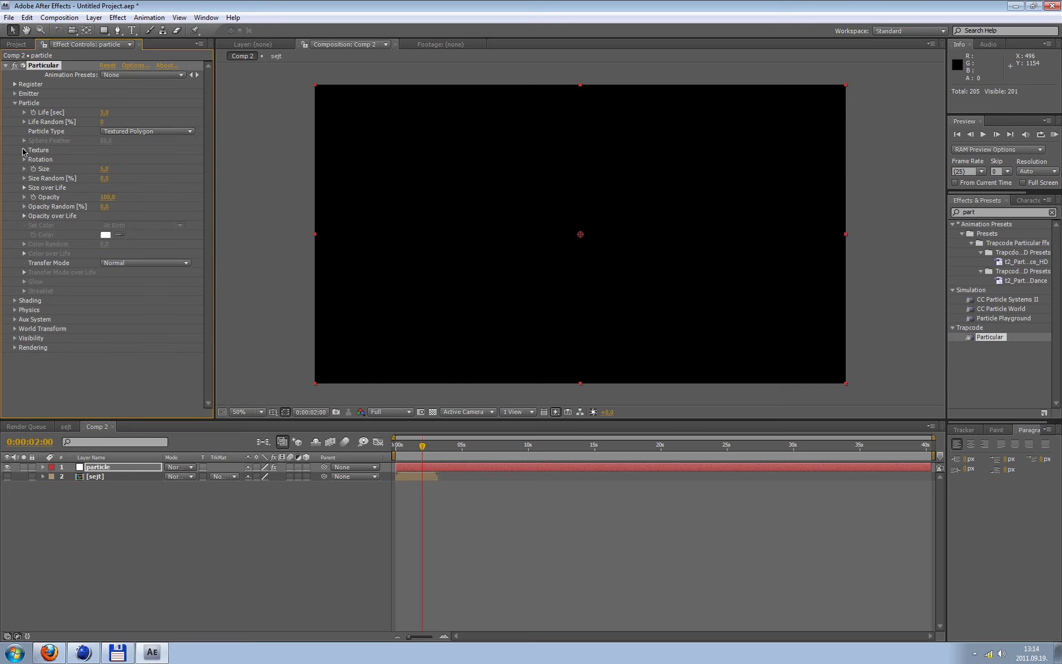
click(24, 151)
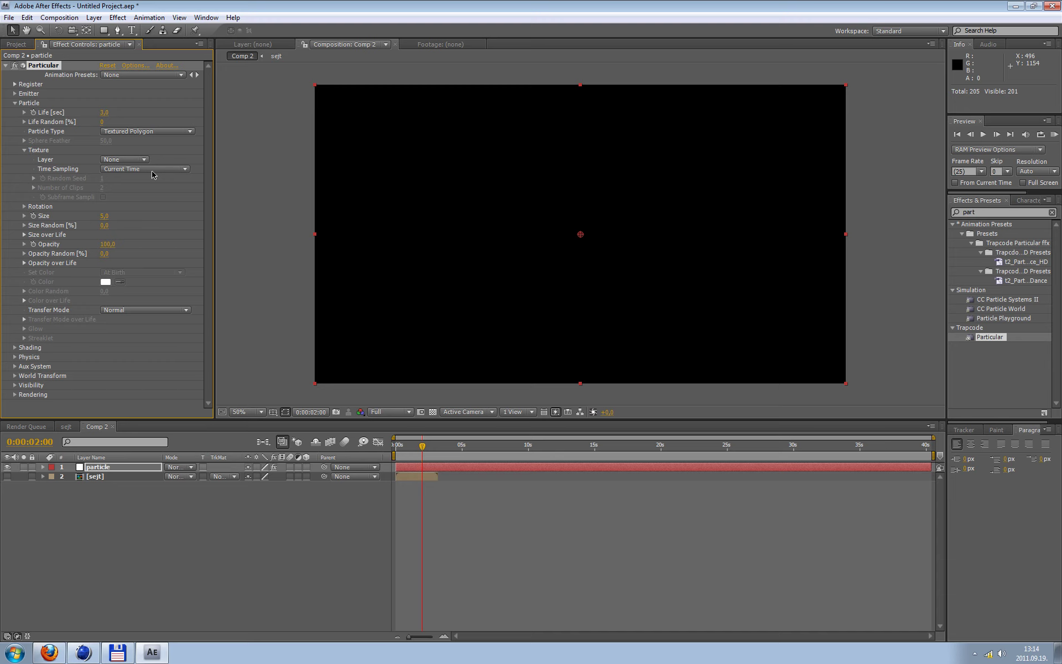
click(130, 161)
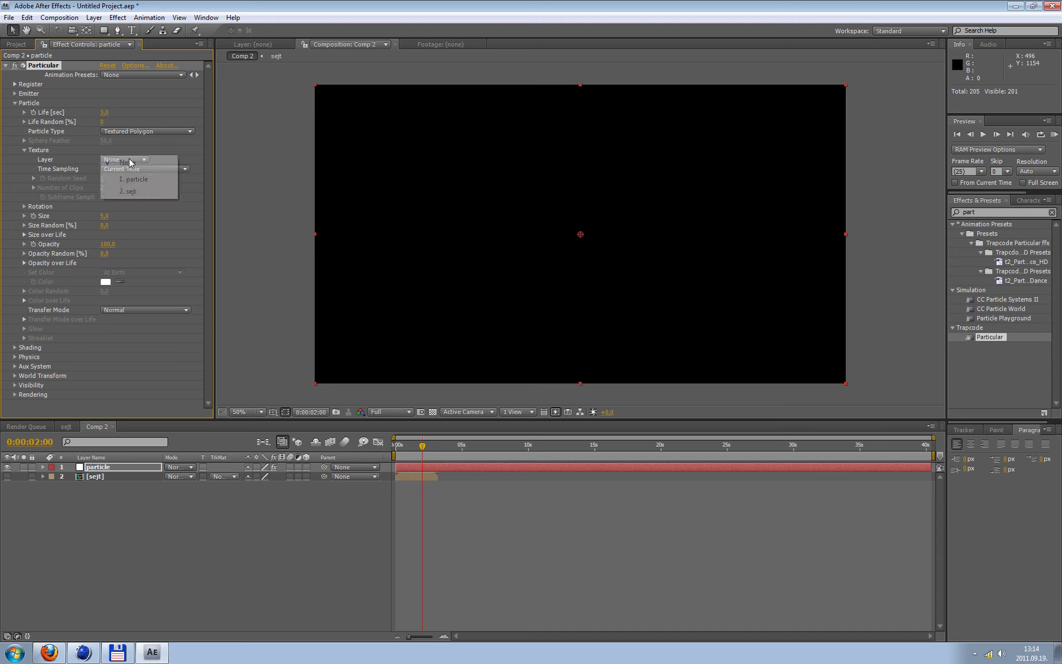
click(134, 191)
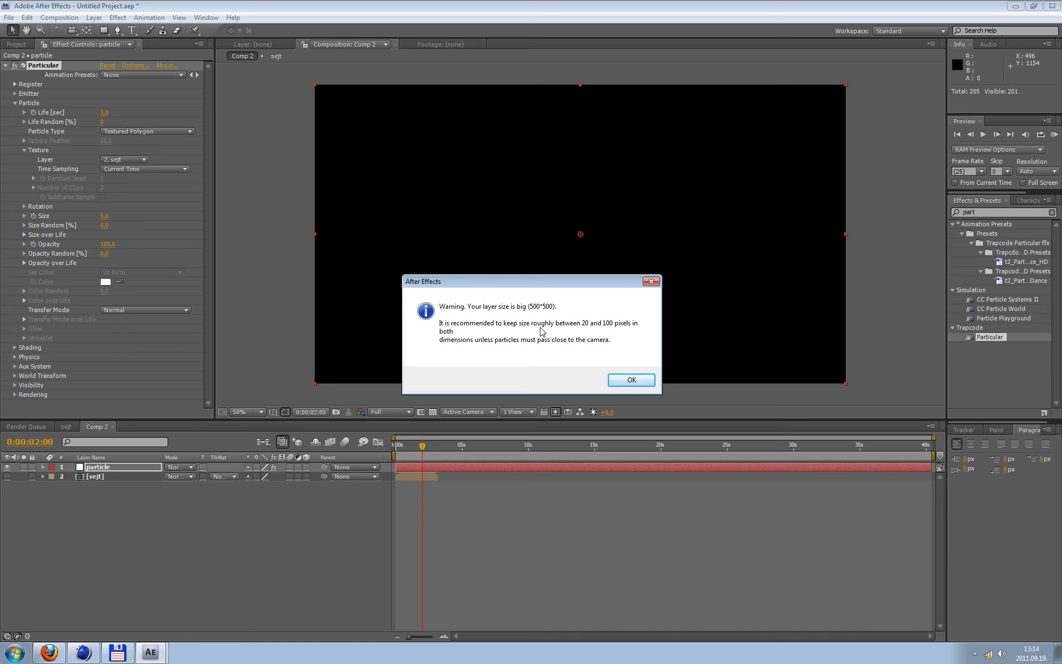
Dismiss the layer-size warning and zoom in on a later frame to inspect the particles
click(631, 380)
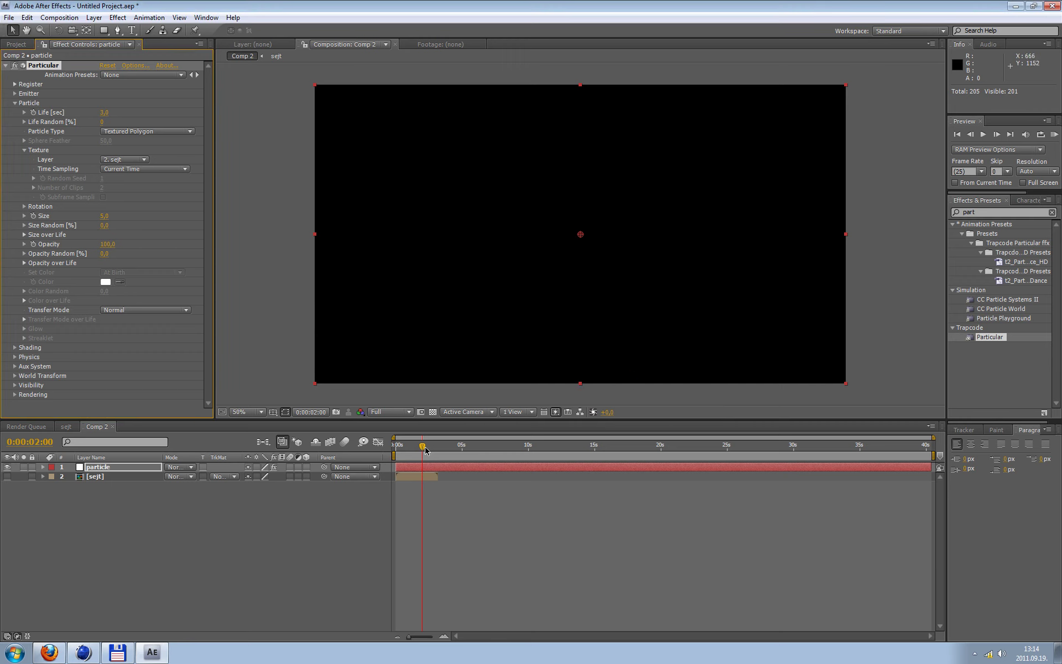
drag(423, 445, 438, 446)
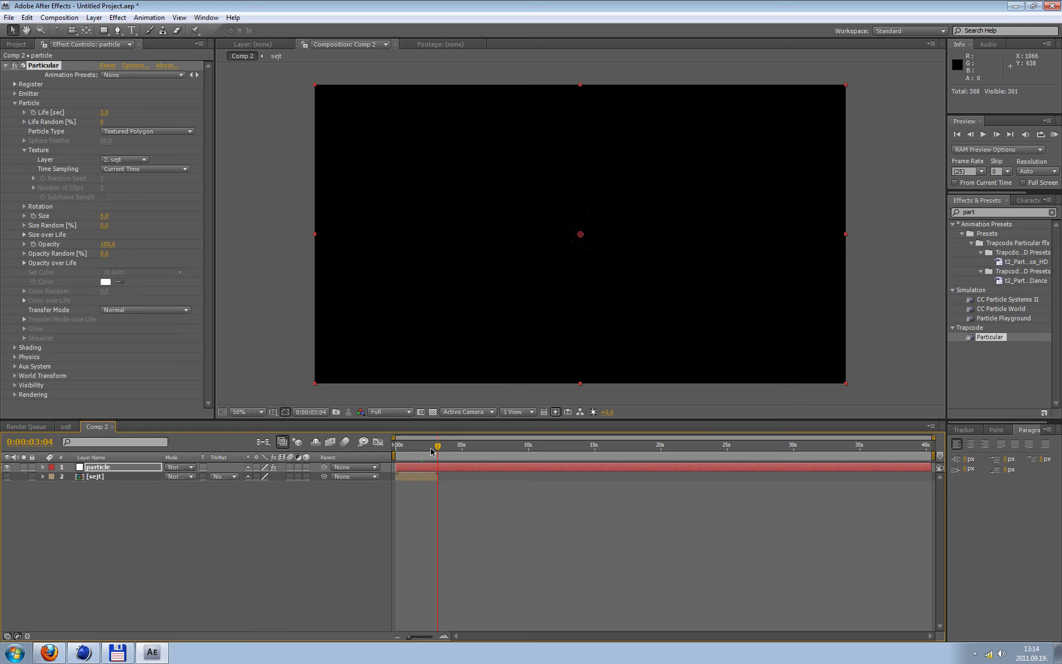
key(period)
key(period)
key(period)
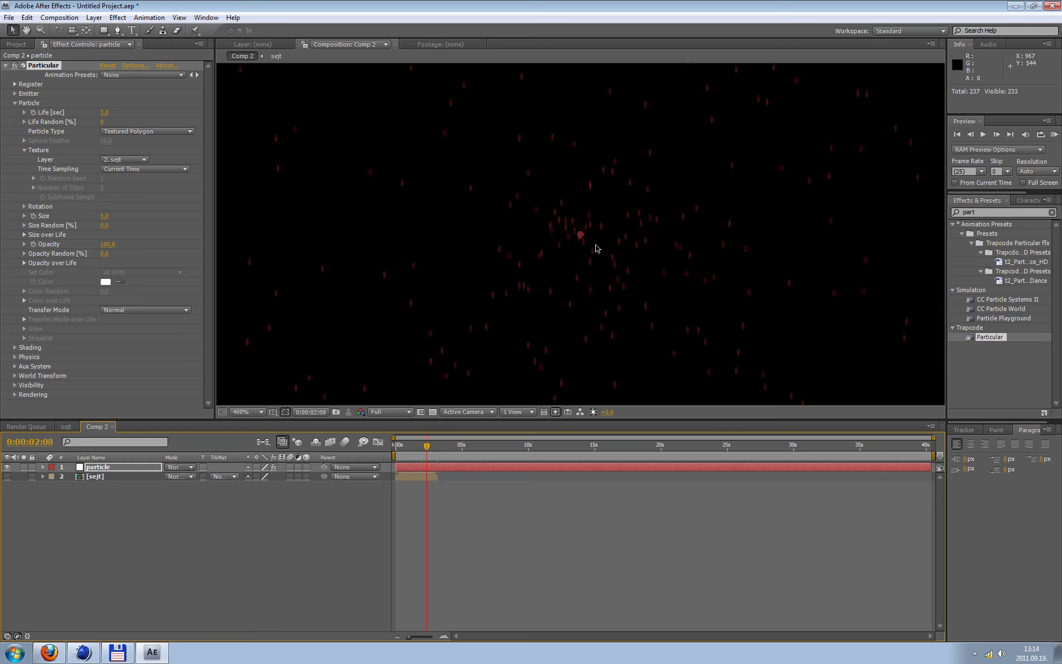
key(period)
key(period)
key(comma)
key(comma)
key(comma)
key(comma)
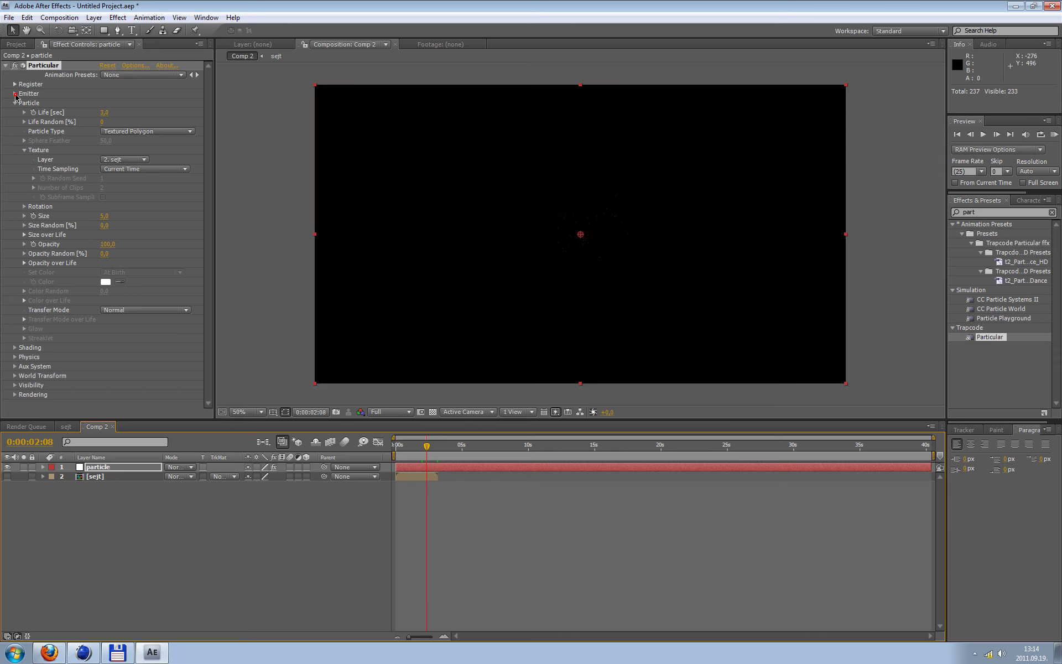
Set Particular's particle Size to 60 and scrub the timeline to check the larger red cells
click(15, 94)
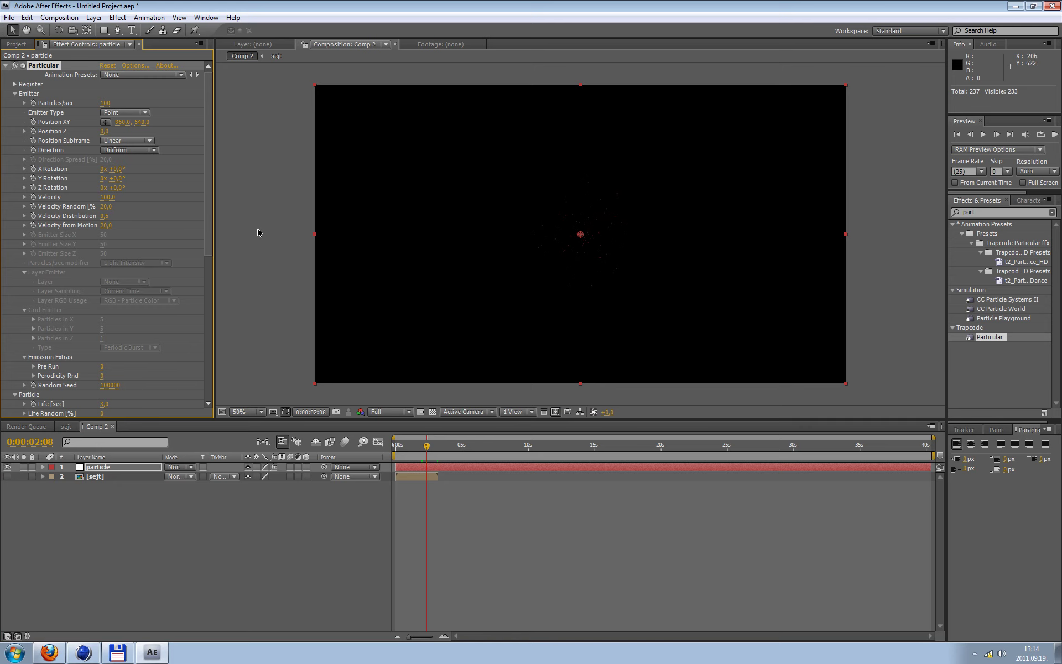
click(15, 93)
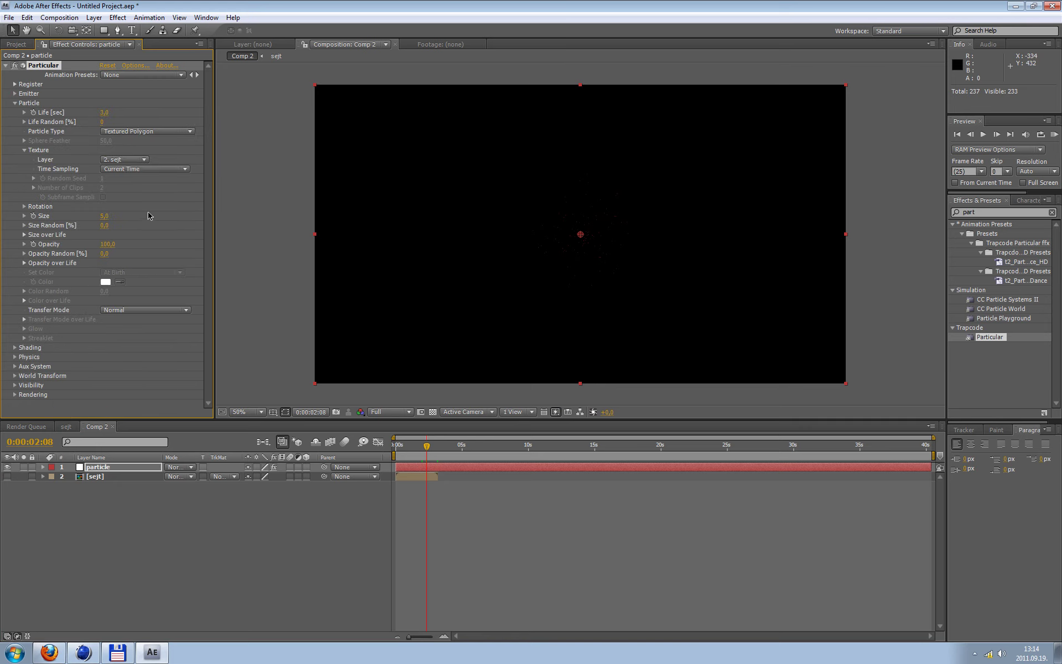
click(106, 217)
text(60)
key(Return)
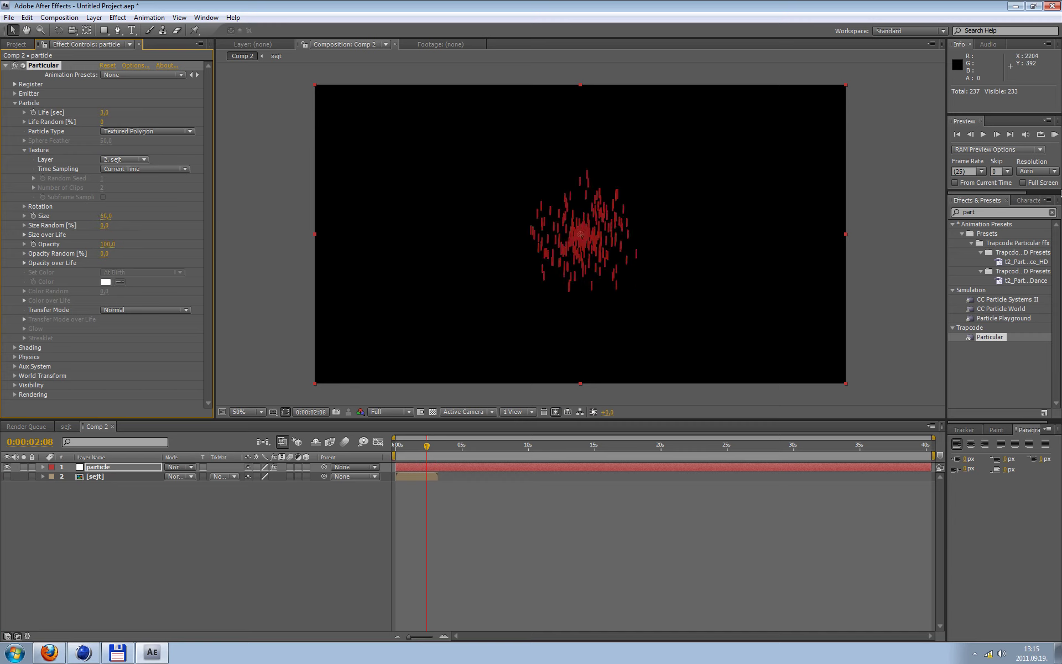
drag(429, 447, 428, 453)
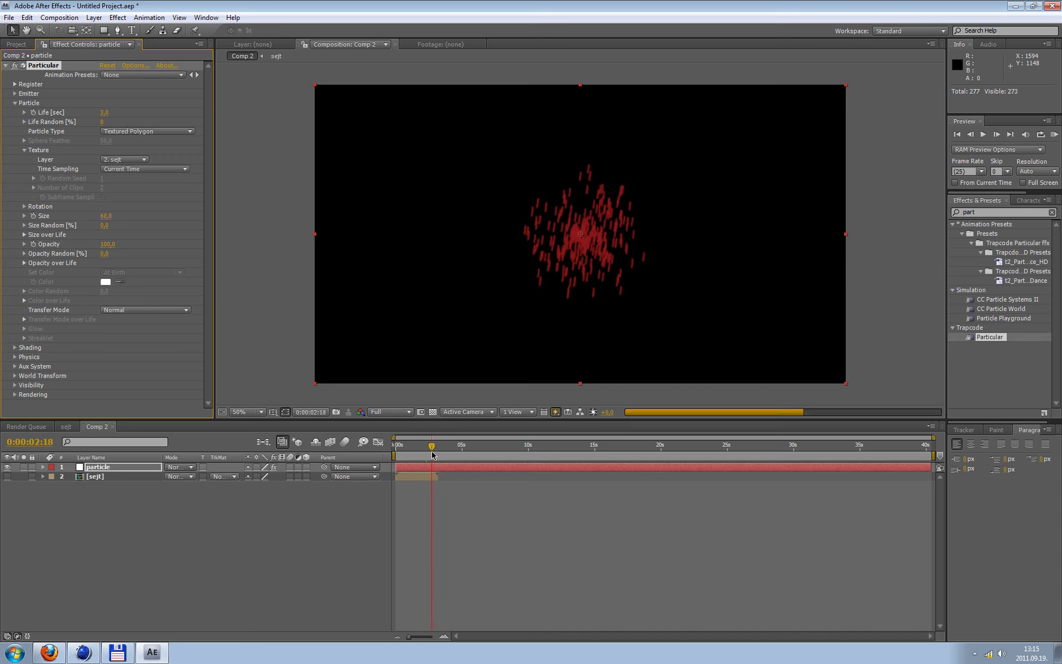
drag(427, 454, 455, 466)
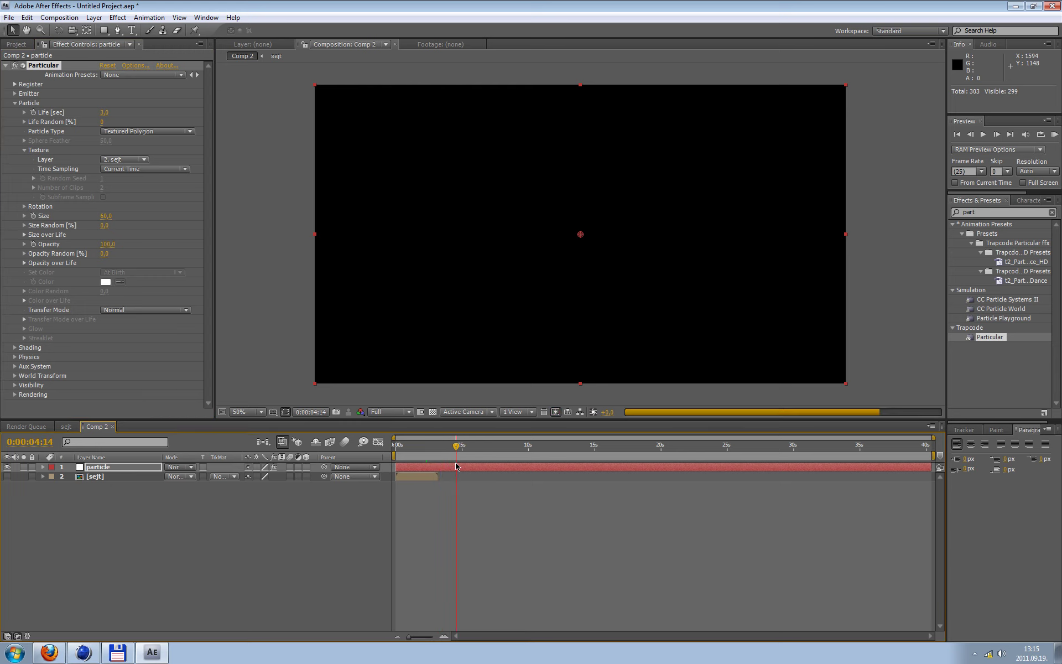
Return to 0:00:02:00 and raise the particle Size to 80
click(422, 449)
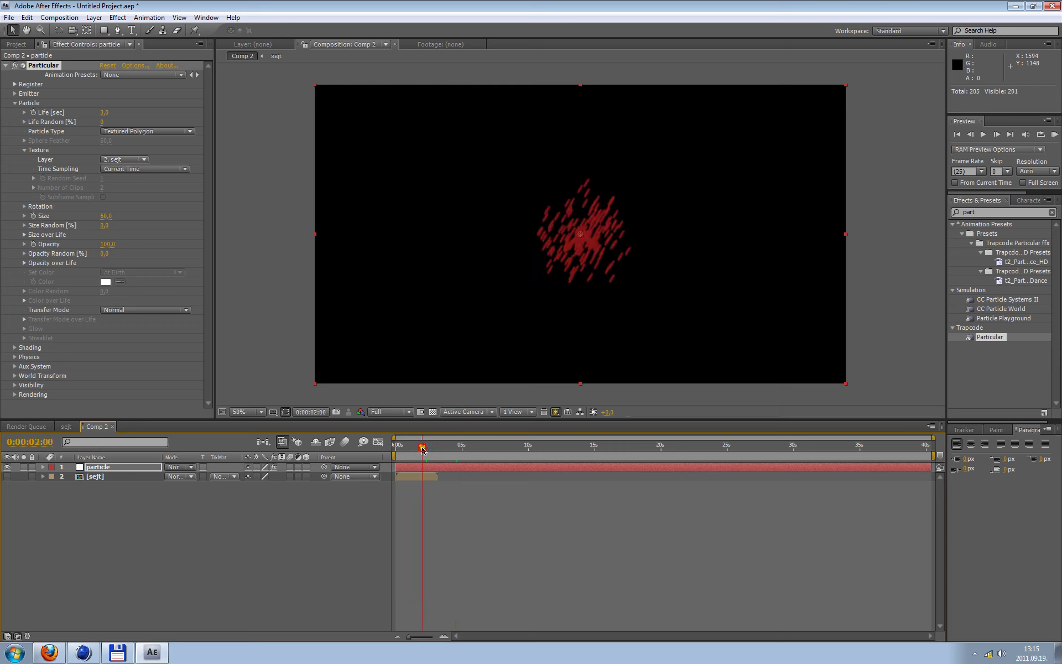
click(103, 216)
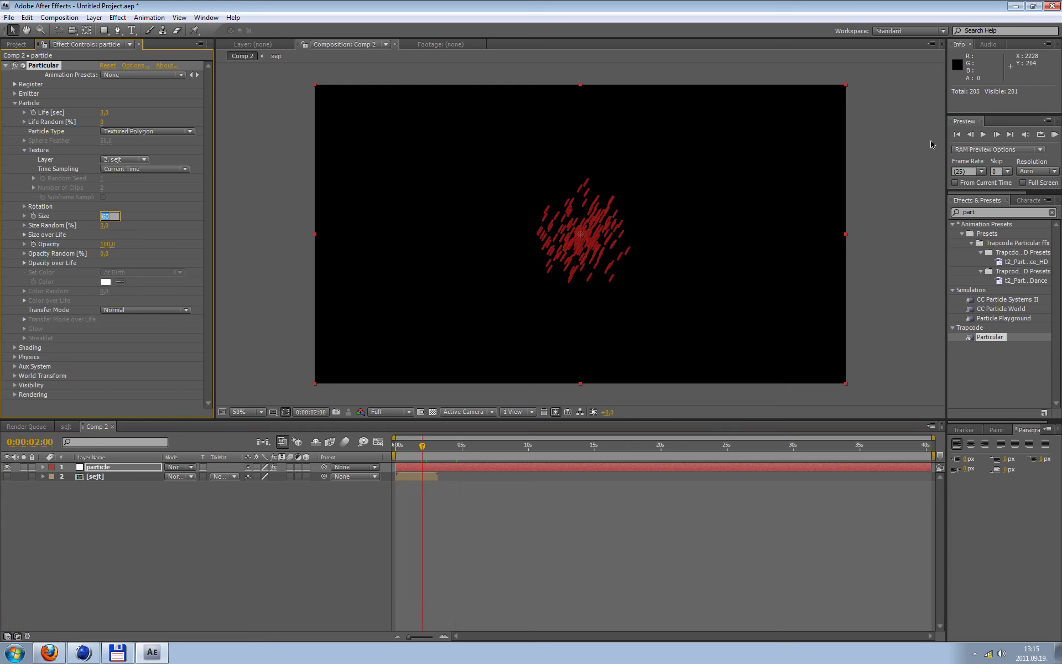
text(80)
key(Return)
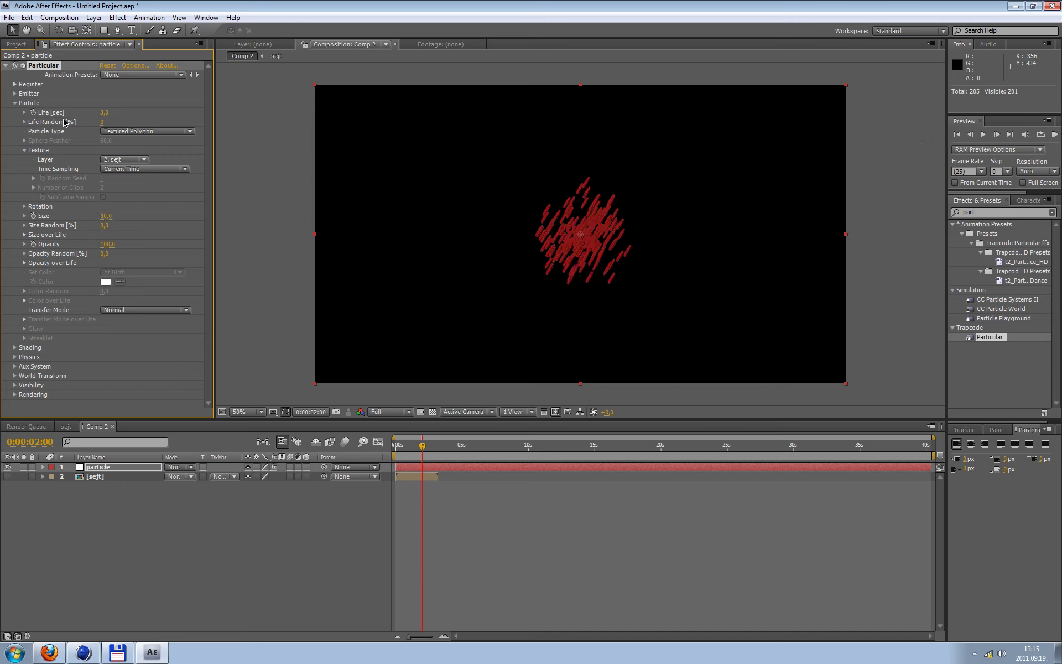
Lower the emitter's Particles/sec to 25 and scrub to watch the sparser cluster animate
click(15, 93)
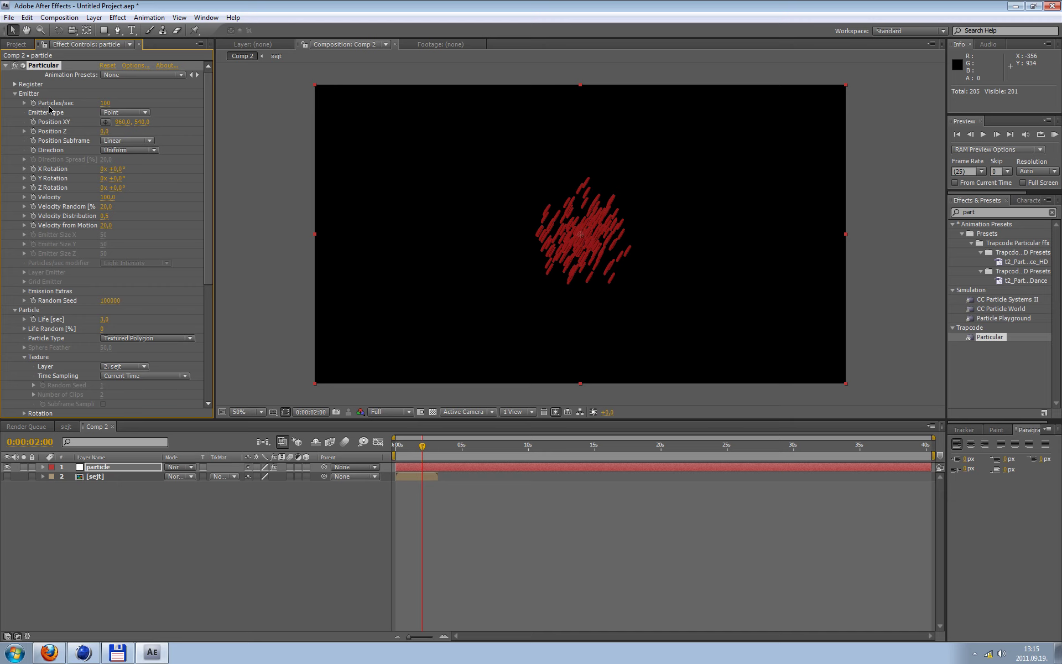
click(105, 104)
text(25)
key(Return)
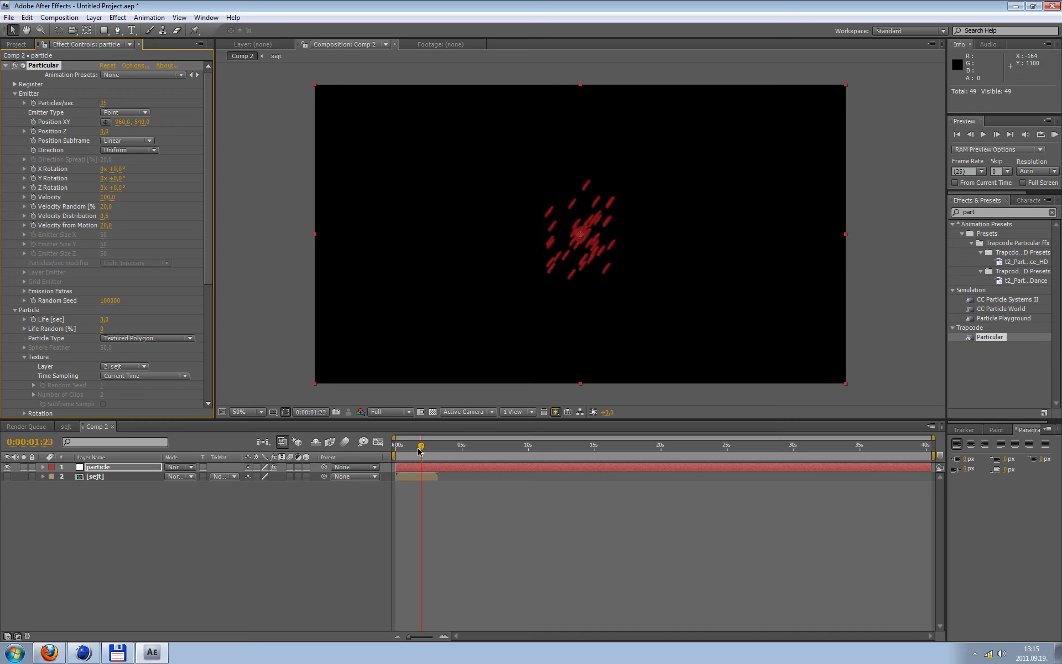
drag(420, 451, 411, 446)
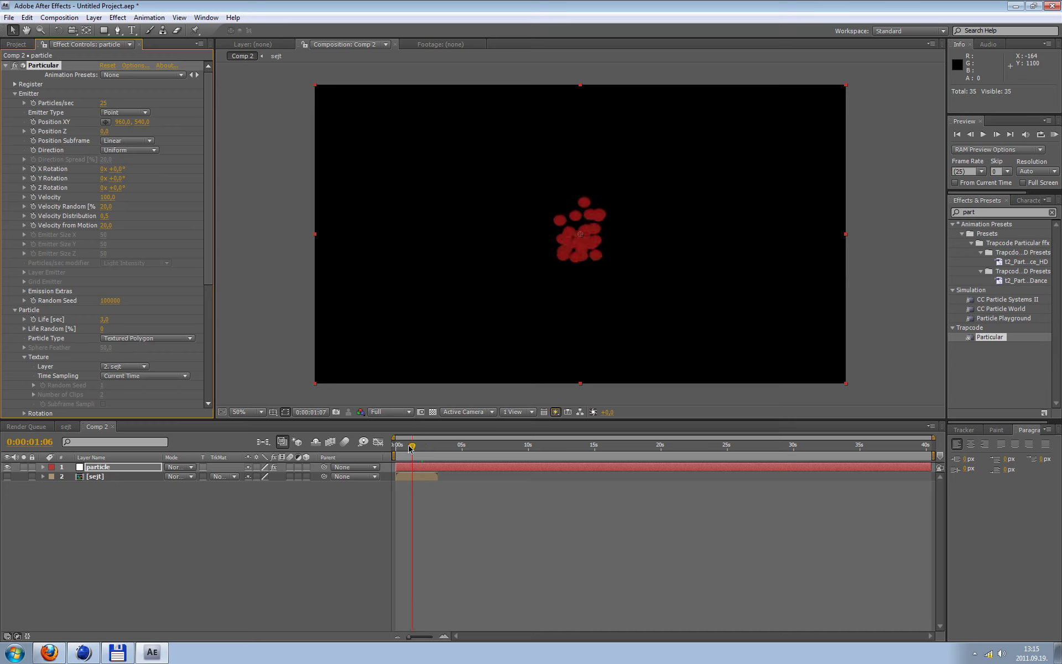
mouse_move(412, 447)
mouse_down()
mouse_move(440, 473)
mouse_move(408, 474)
mouse_move(425, 476)
mouse_up()
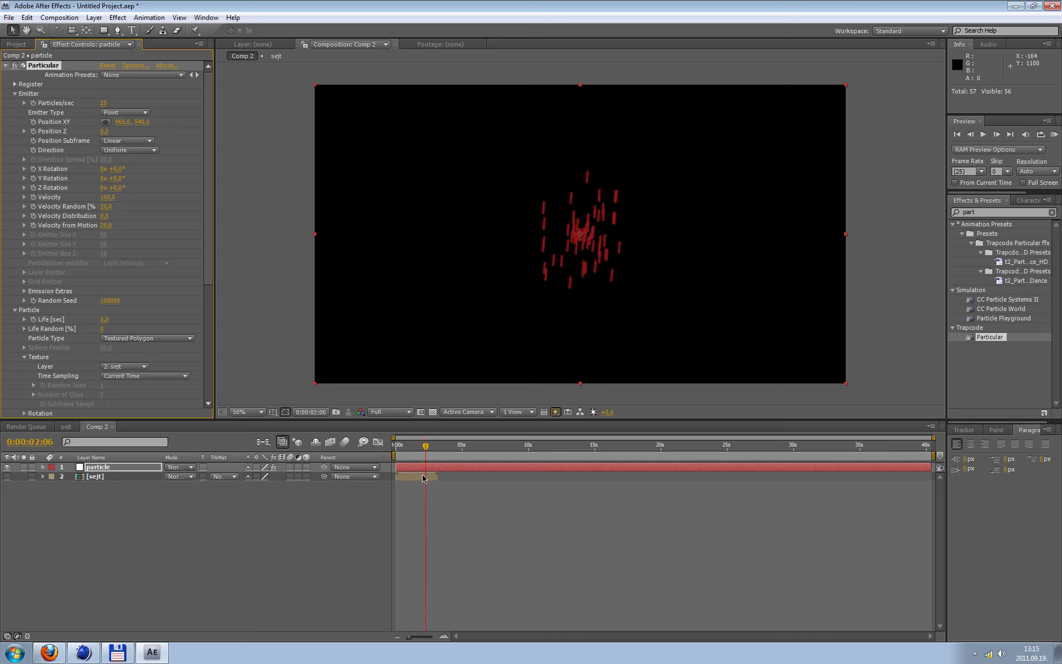
click(136, 475)
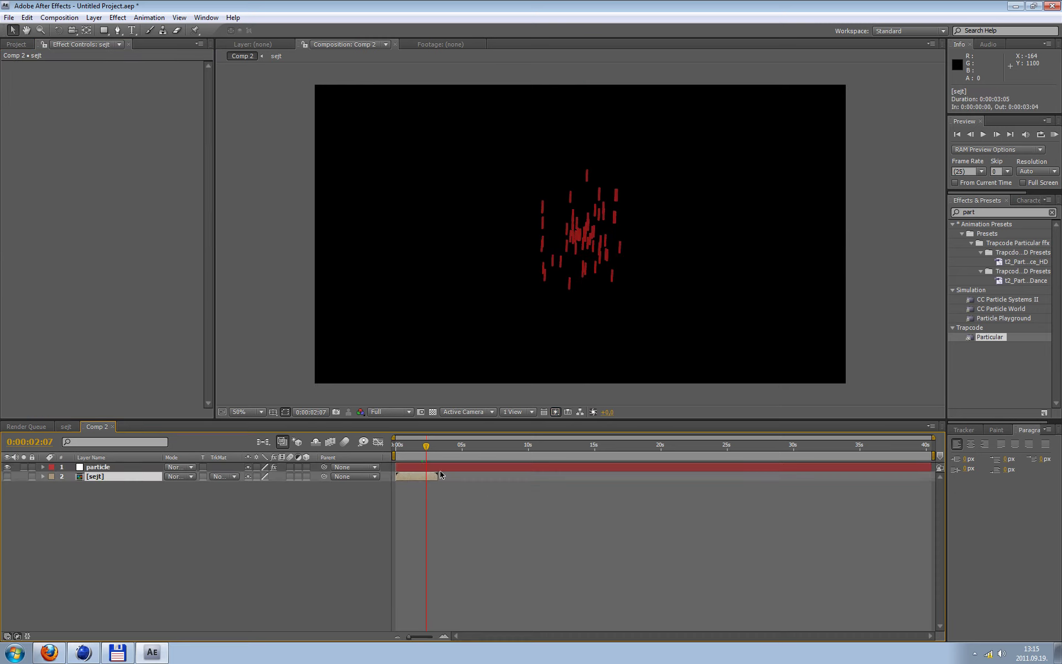
mouse_move(427, 447)
mouse_down()
mouse_move(446, 448)
mouse_move(424, 449)
mouse_up()
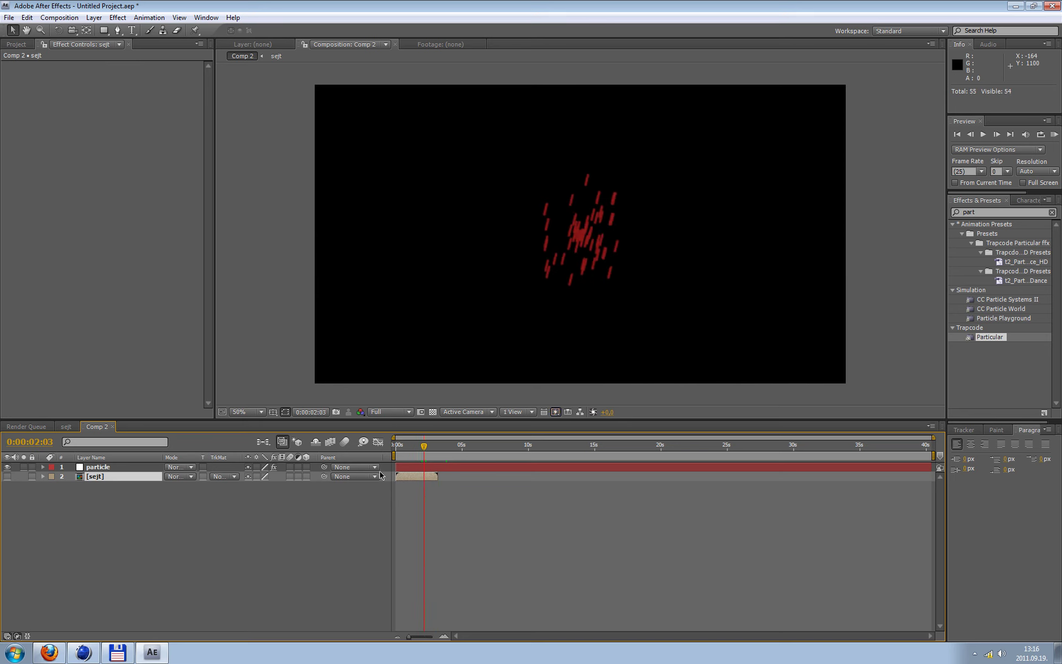
click(98, 467)
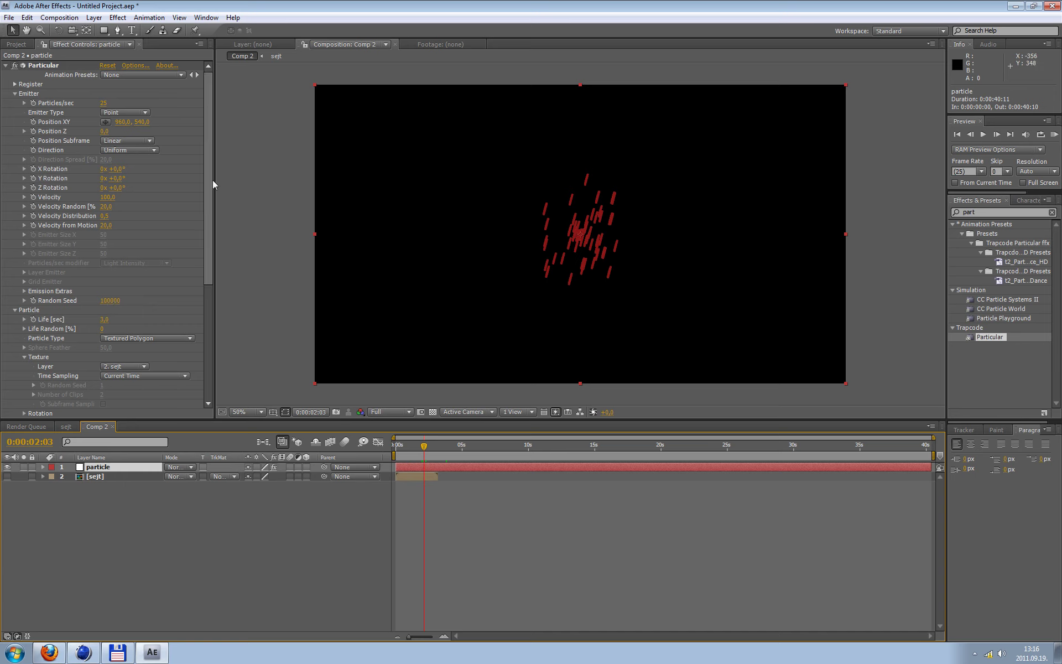
click(15, 95)
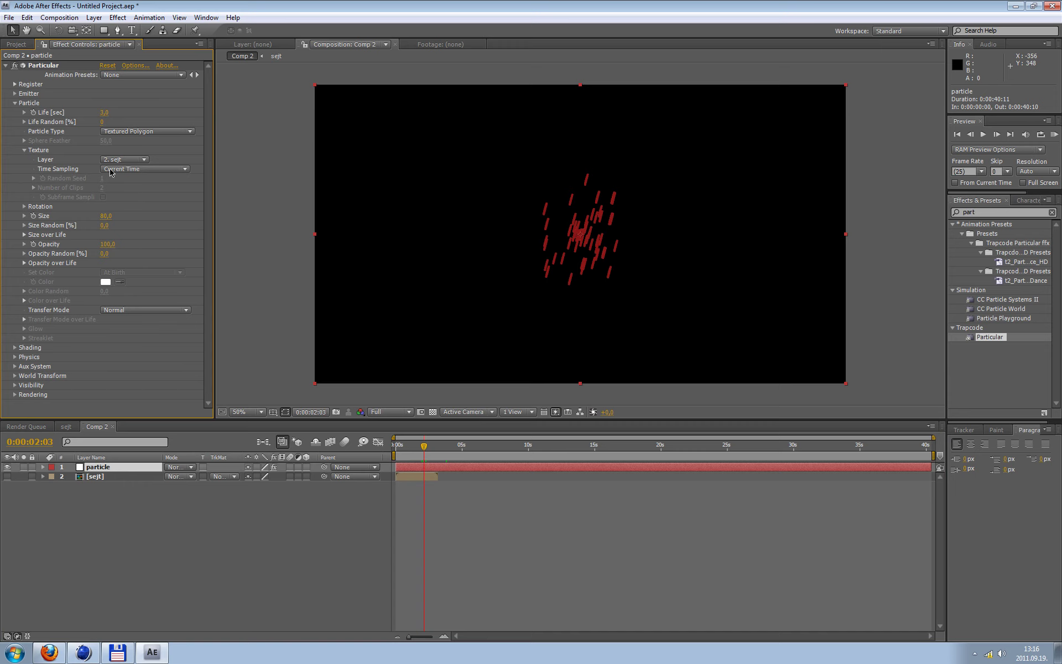
Set the sejt texture's Time Sampling to Random - Loop and scrub to preview the varied cells
click(154, 172)
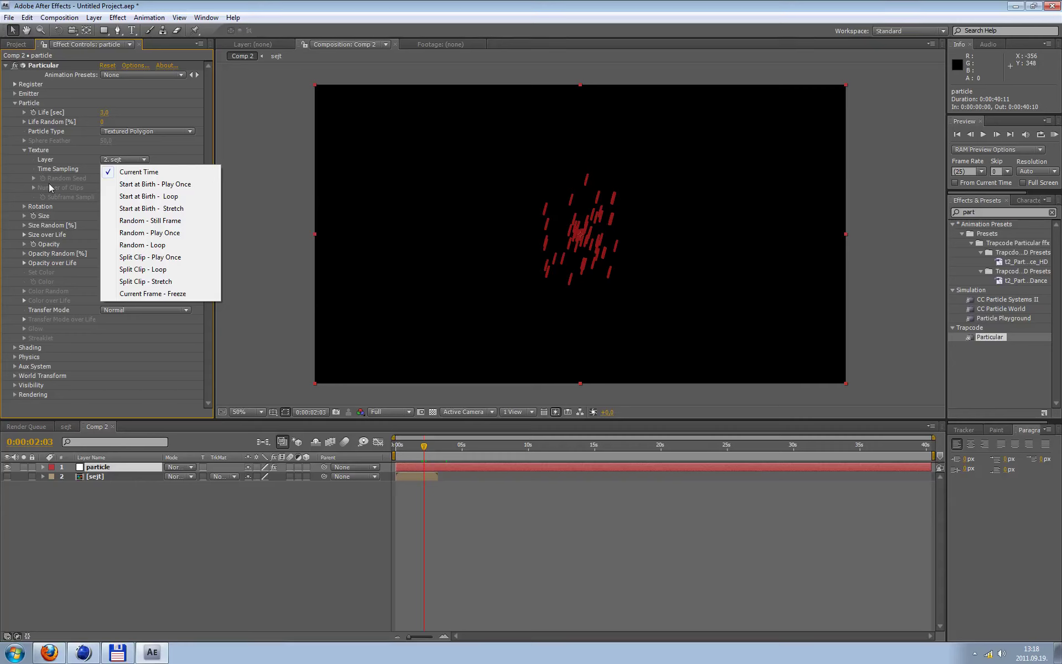
click(124, 244)
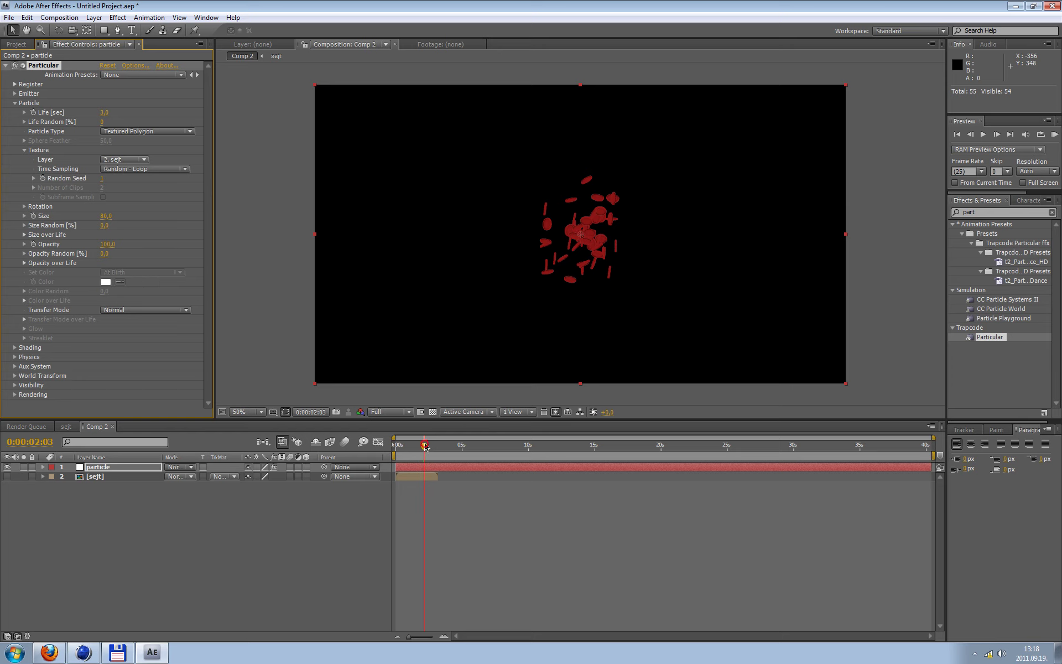
mouse_move(424, 446)
mouse_down()
mouse_move(636, 515)
mouse_move(766, 514)
mouse_move(912, 533)
mouse_move(562, 526)
mouse_move(456, 536)
mouse_move(528, 540)
mouse_move(500, 547)
mouse_move(429, 543)
mouse_up()
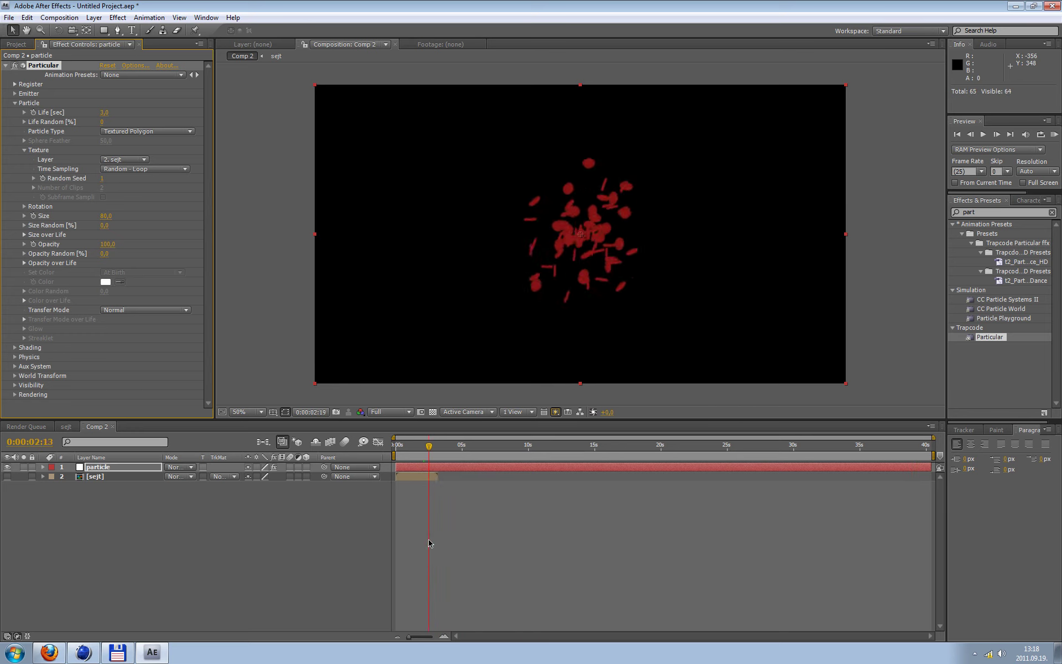
Switch the emitter to a Box type with Directional emission
click(15, 102)
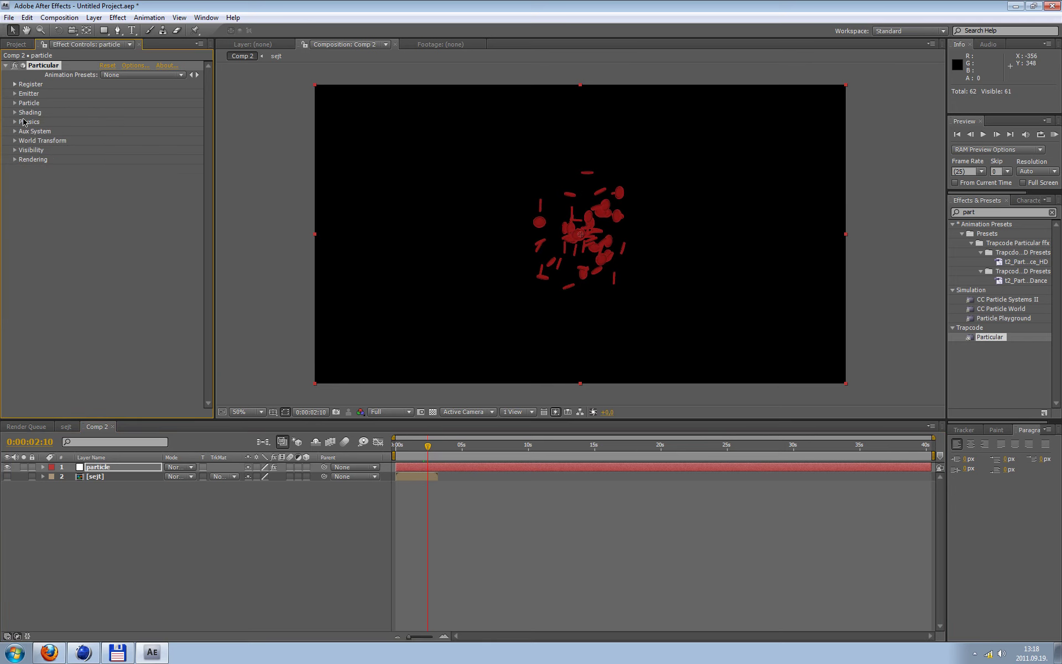
click(15, 94)
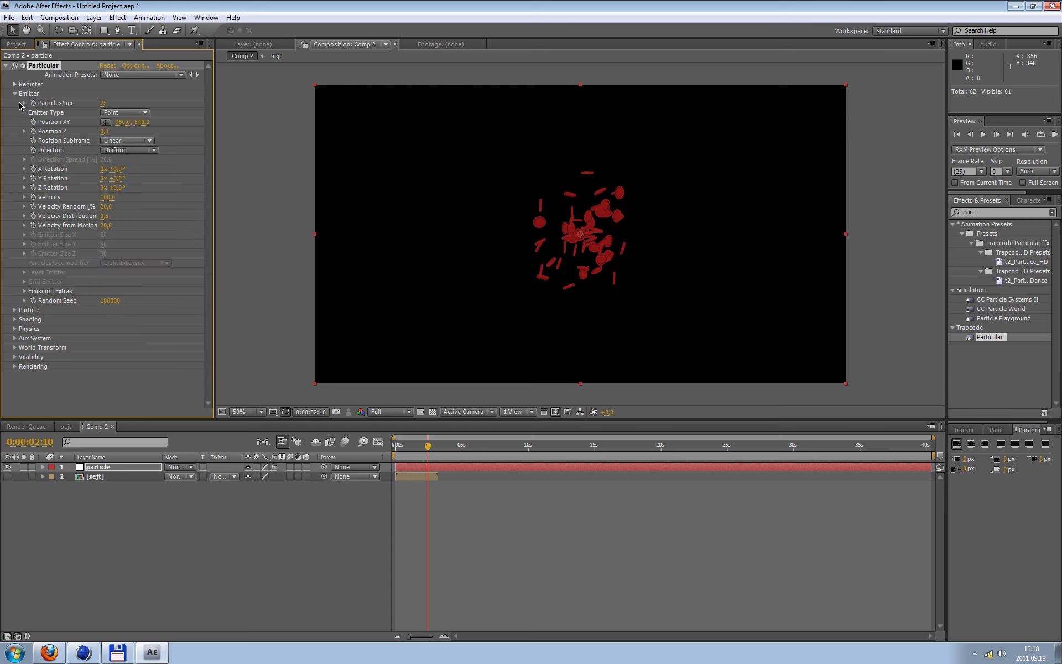
click(132, 111)
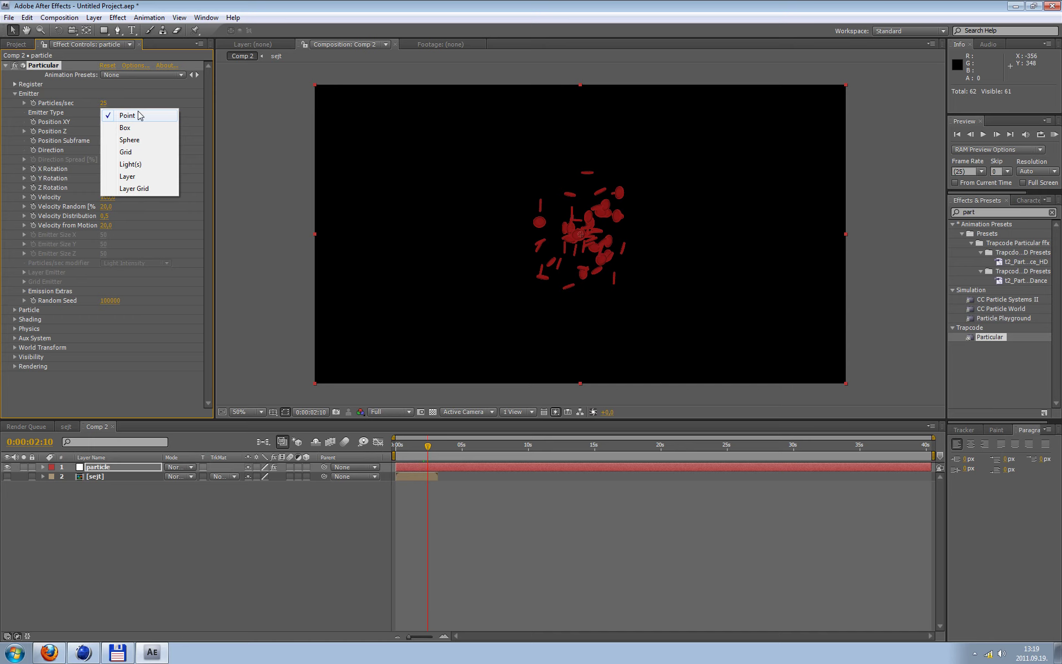
click(141, 127)
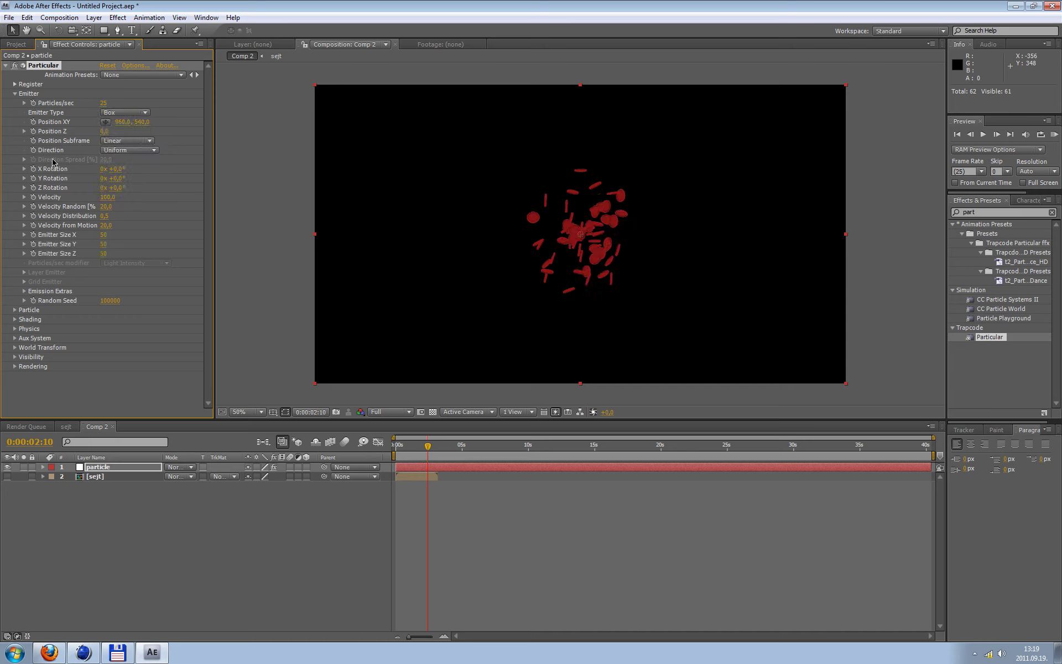
click(116, 150)
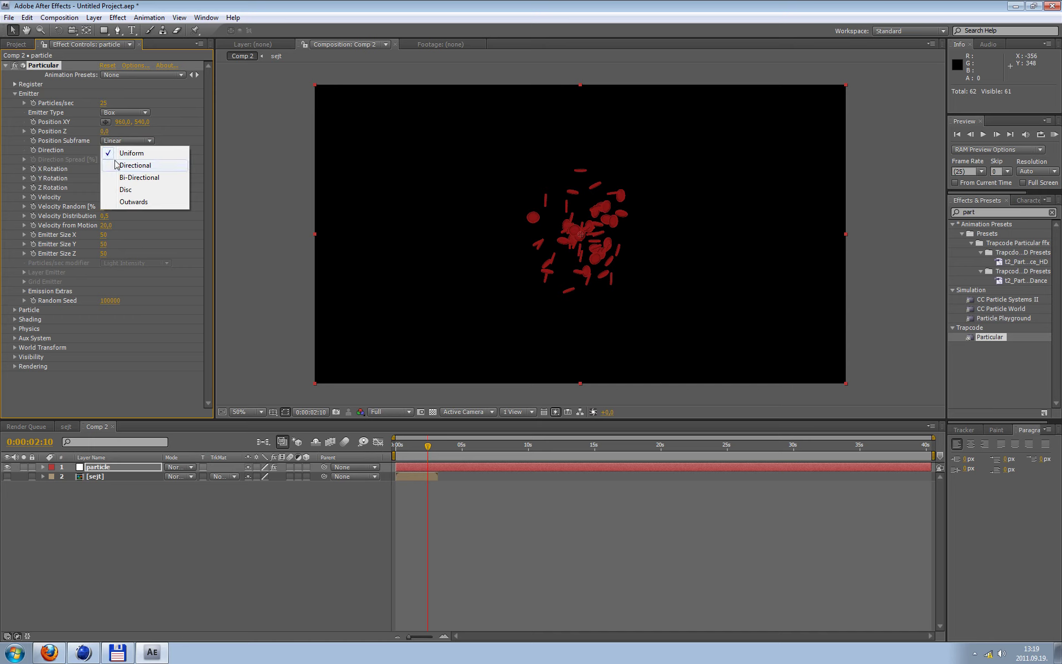
click(116, 165)
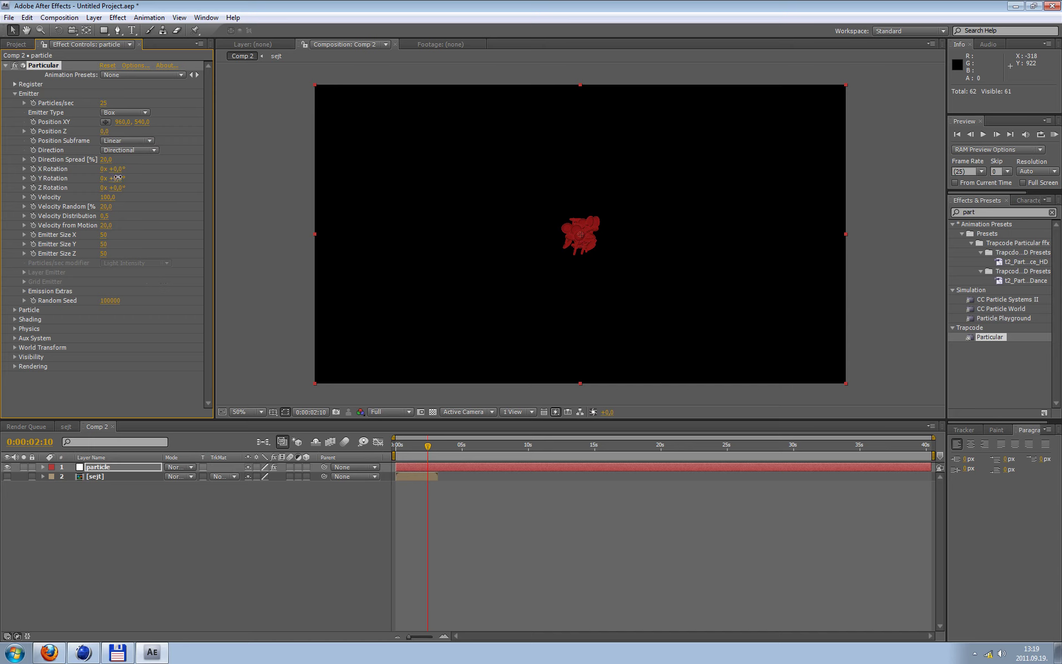
Set the emitter's Y Rotation to -90° and scrub forward to see the sideways stream
drag(126, 177, 71, 176)
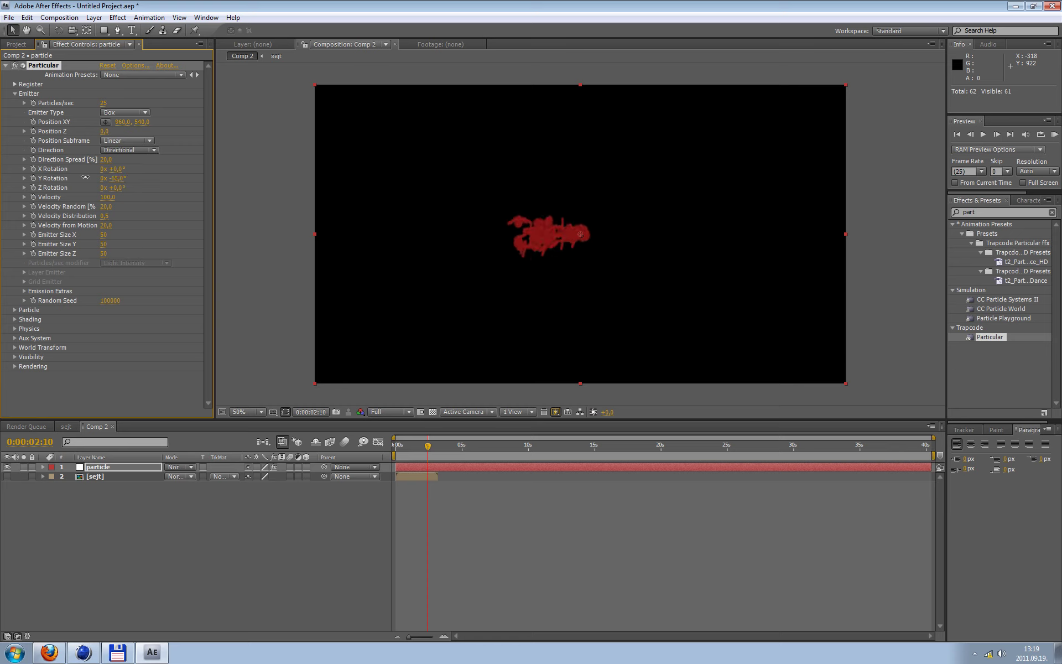
mouse_move(71, 176)
mouse_down()
mouse_move(98, 187)
mouse_move(80, 189)
mouse_up()
click(115, 178)
text(-90)
key(Return)
drag(427, 447, 497, 493)
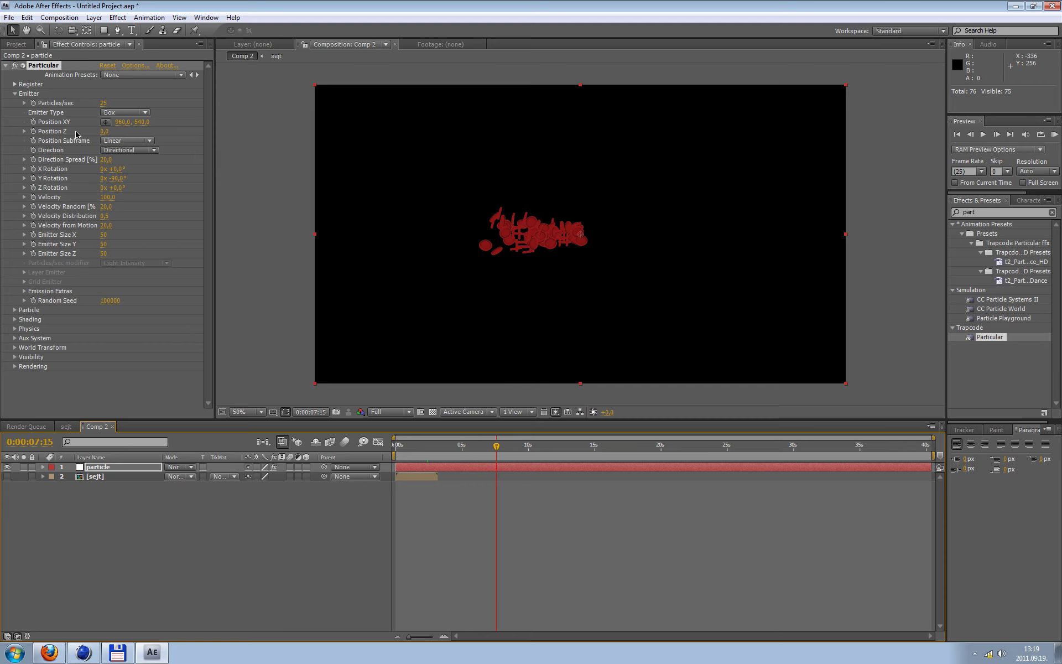
Move the emitter to Position XY 2088, 550, scrub to review, and expand the Particle group
click(105, 121)
click(882, 241)
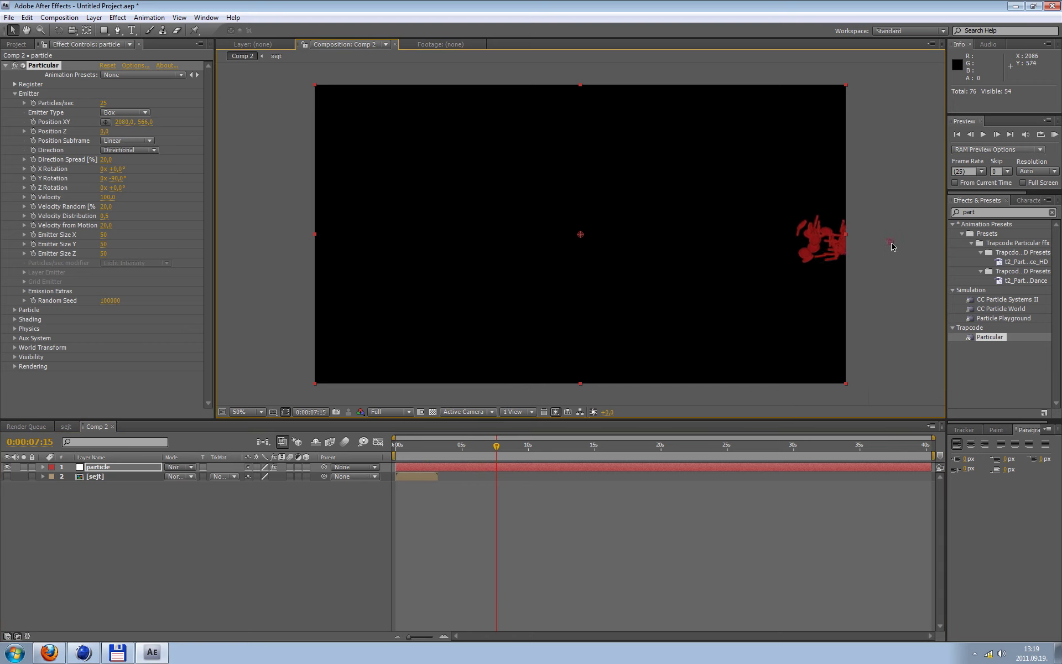
drag(883, 242, 892, 237)
mouse_move(434, 446)
mouse_down()
mouse_move(416, 445)
mouse_move(482, 479)
mouse_up()
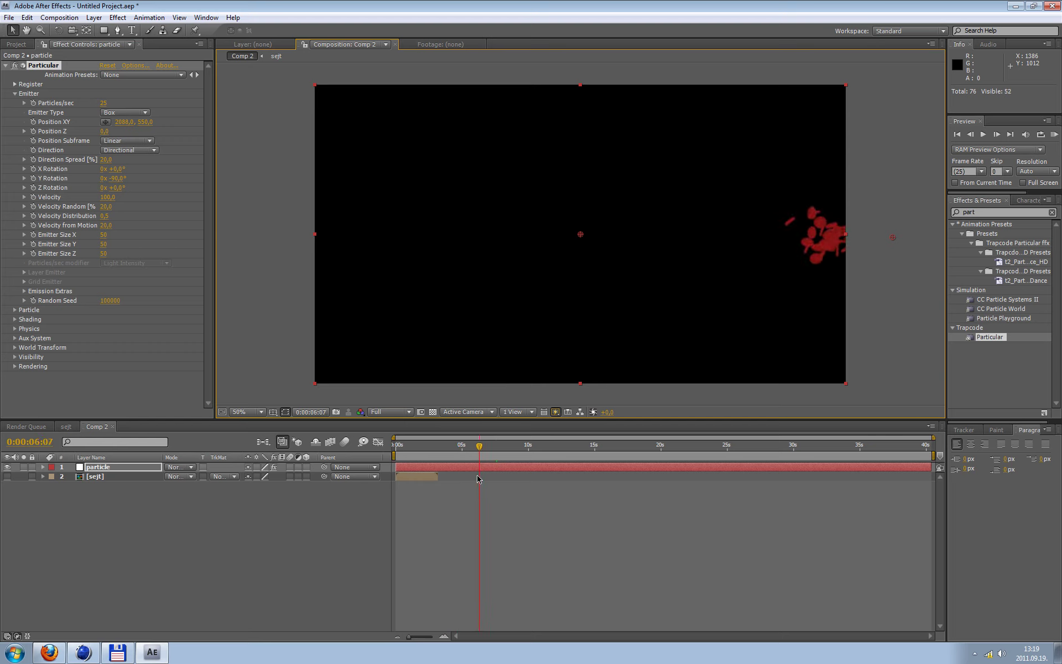
mouse_move(481, 479)
mouse_down()
mouse_move(462, 481)
mouse_move(476, 491)
mouse_up()
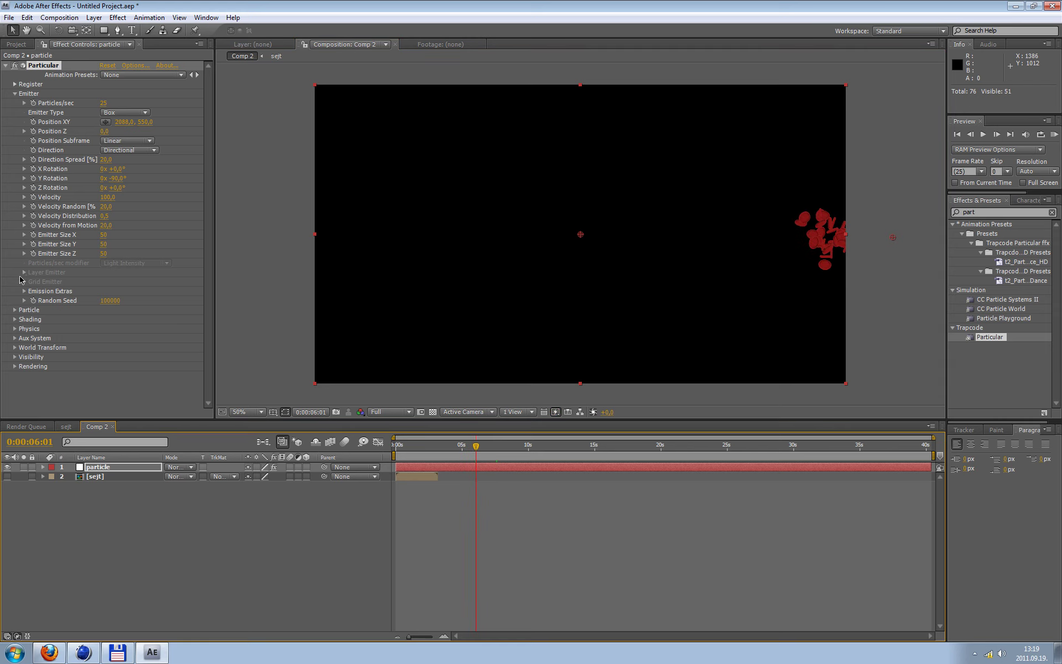
click(15, 311)
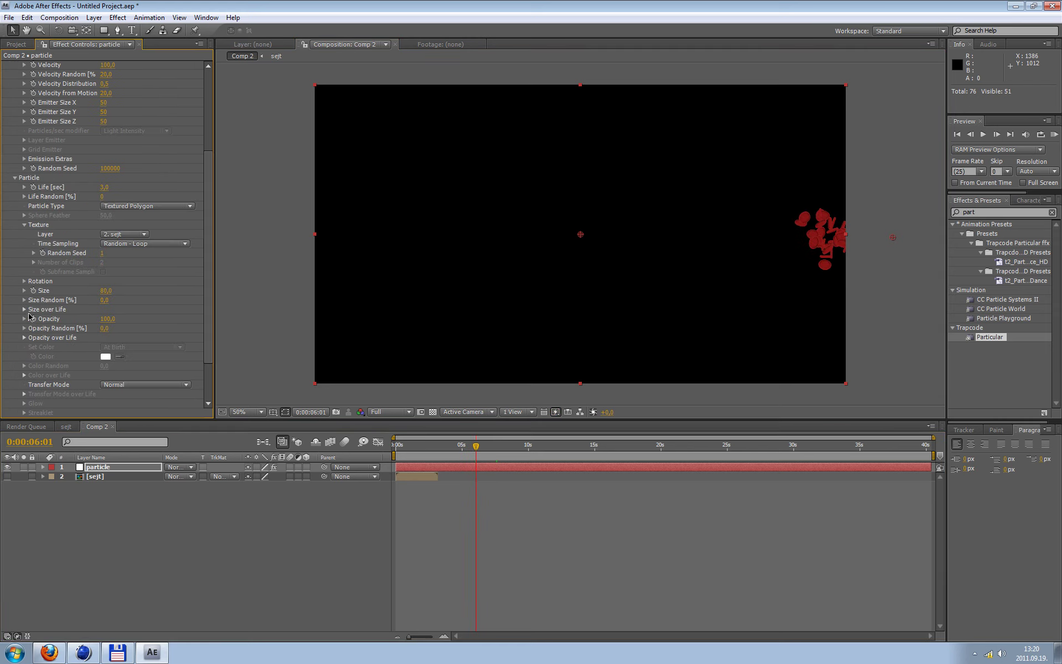
Raise particle Life to 20, then 25 seconds, scrubbing to watch the stream cover the frame
click(106, 187)
text(20)
key(Return)
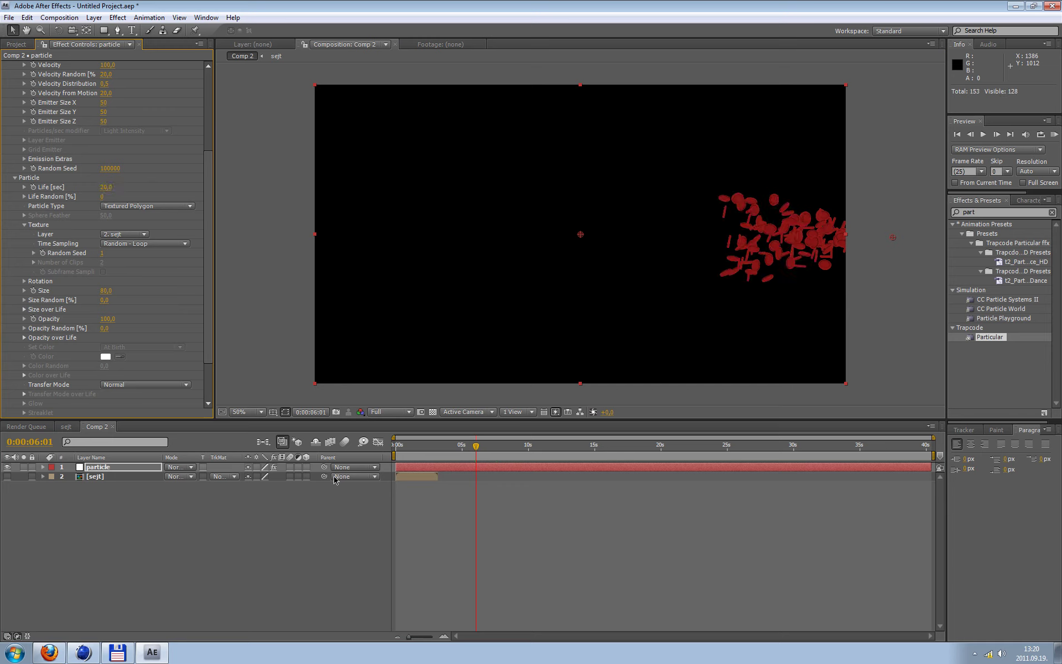
drag(414, 446, 663, 496)
click(105, 187)
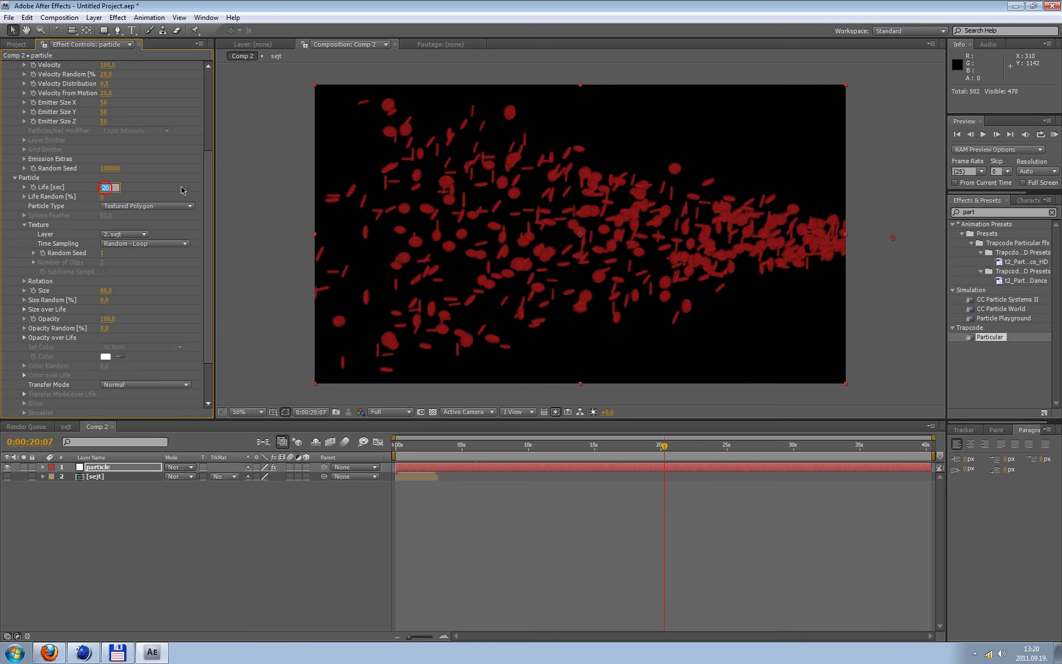
text(25)
key(Return)
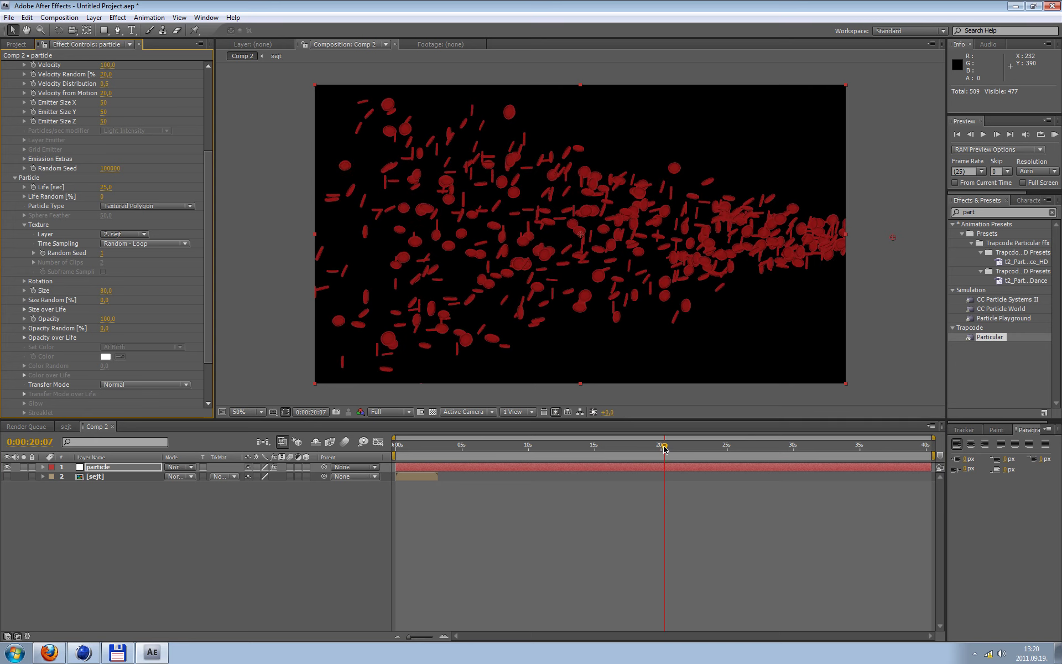
drag(664, 448, 712, 456)
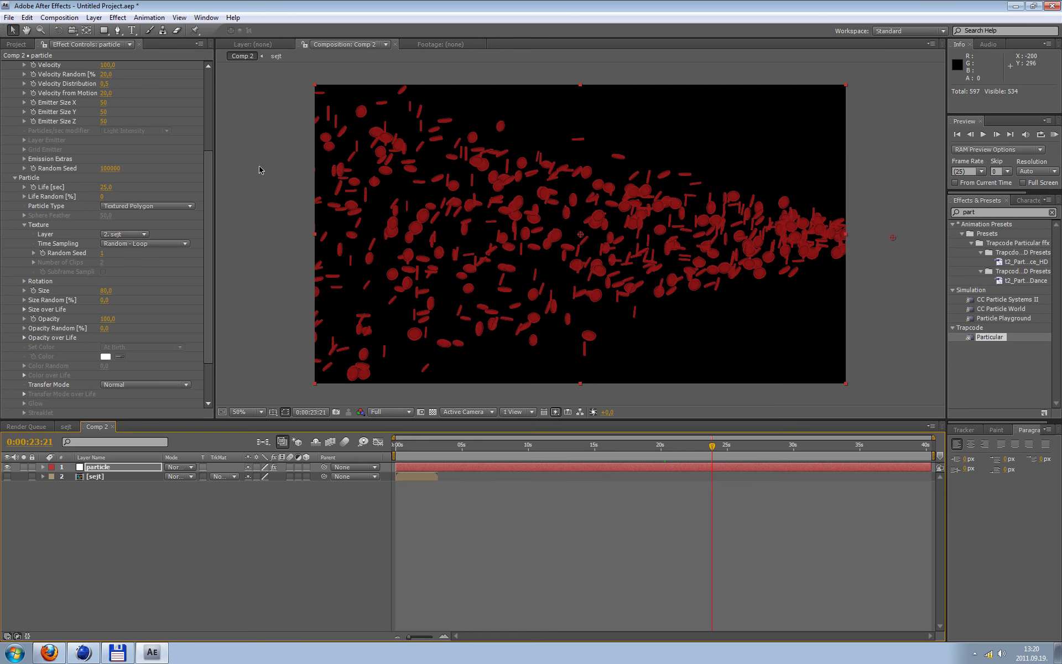
Size the box emitter to X 2500, Y 2000, Z 0 and start a RAM preview
drag(208, 168, 217, 101)
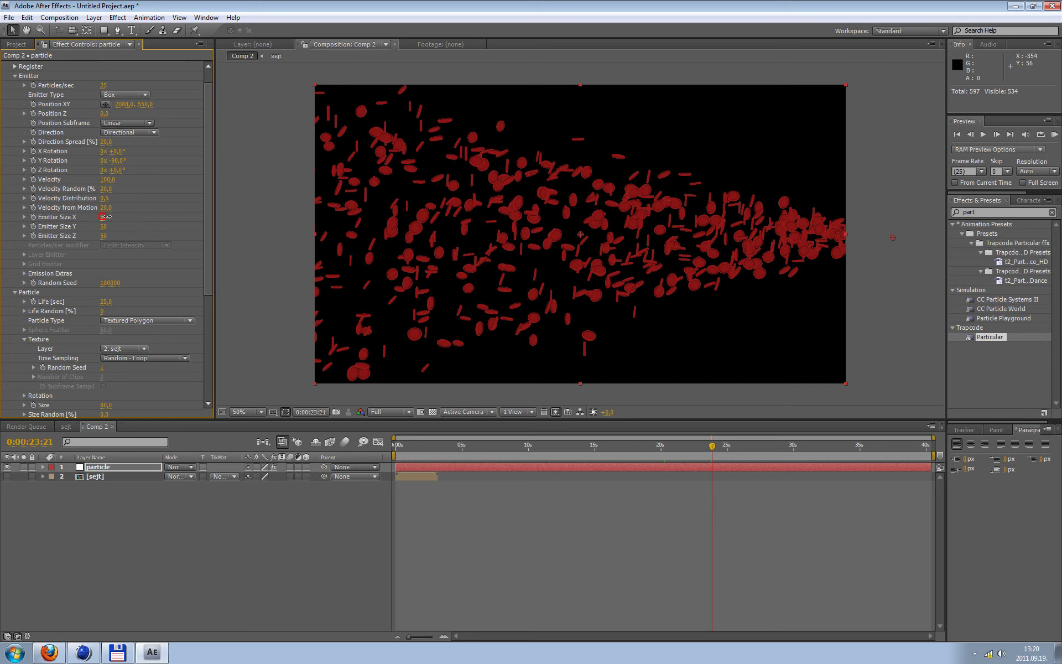
drag(107, 216, 950, 215)
text(25)
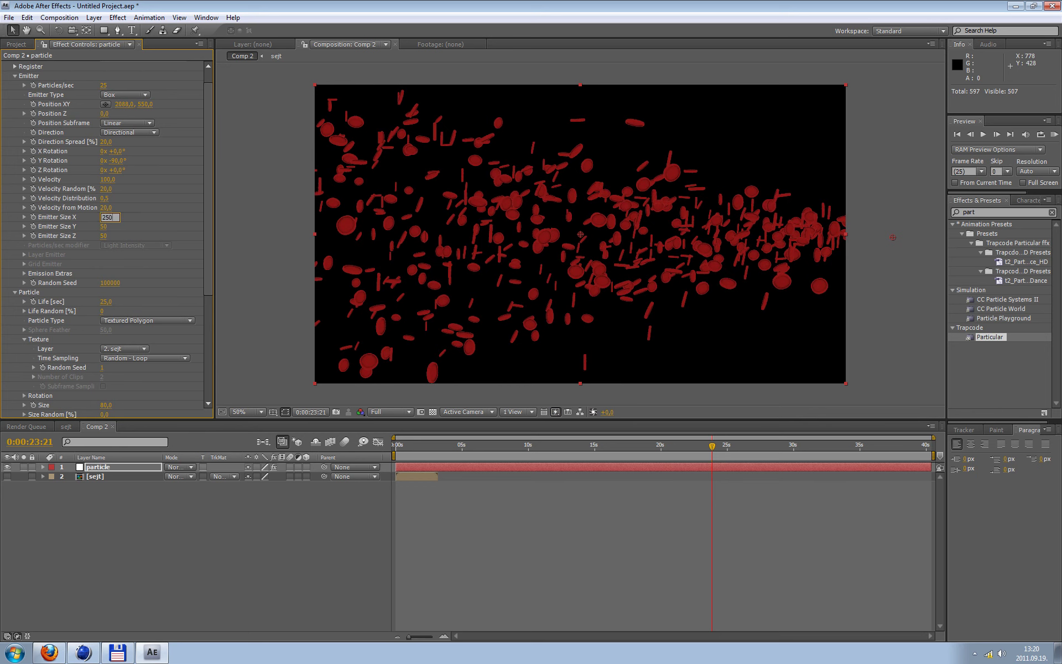
text(0)
key(Return)
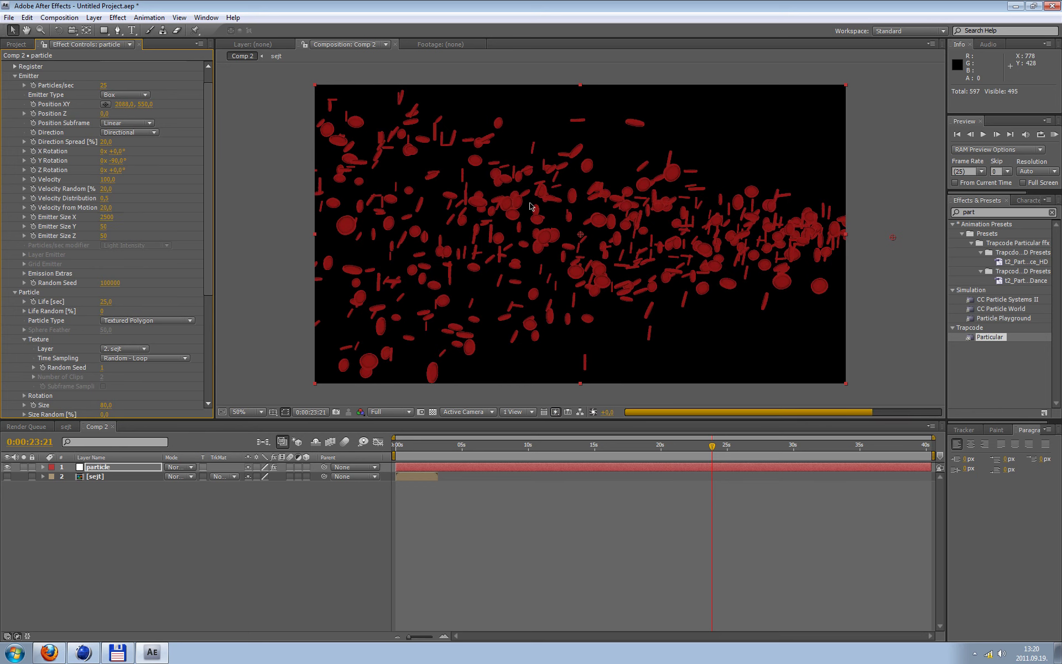
click(105, 227)
text(2000)
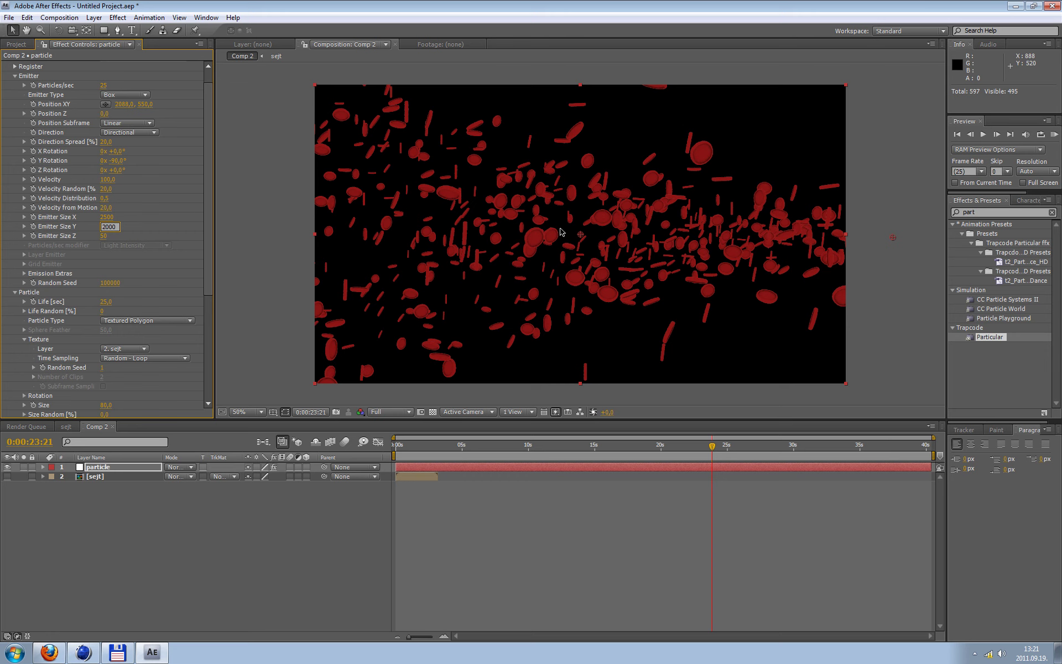
key(Return)
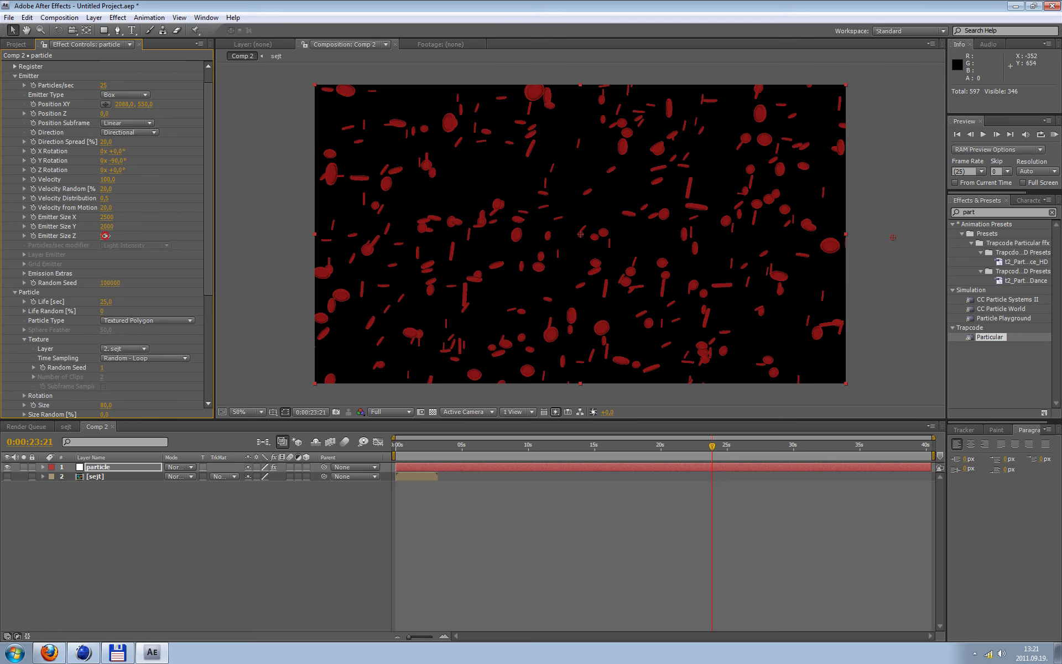
drag(106, 235, 142, 233)
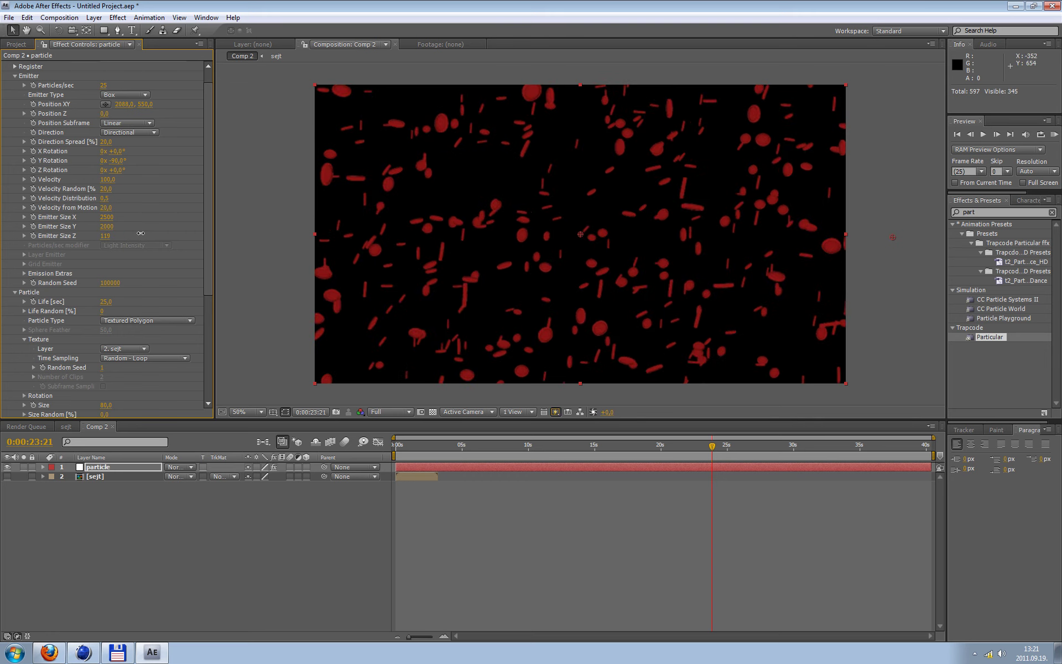
click(106, 235)
text(0)
key(Return)
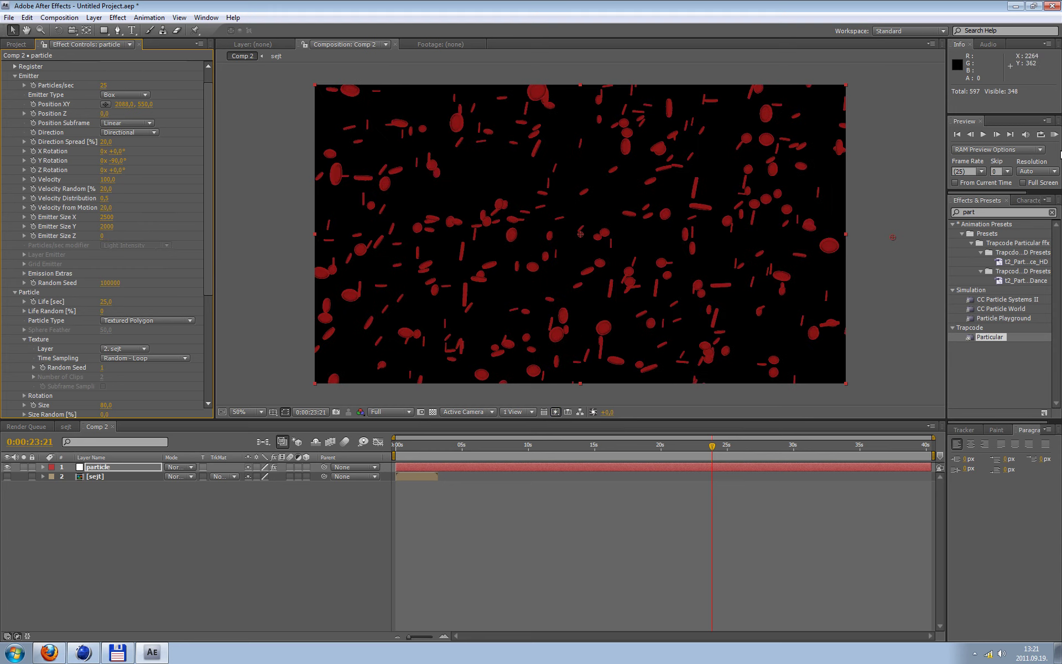
click(1053, 135)
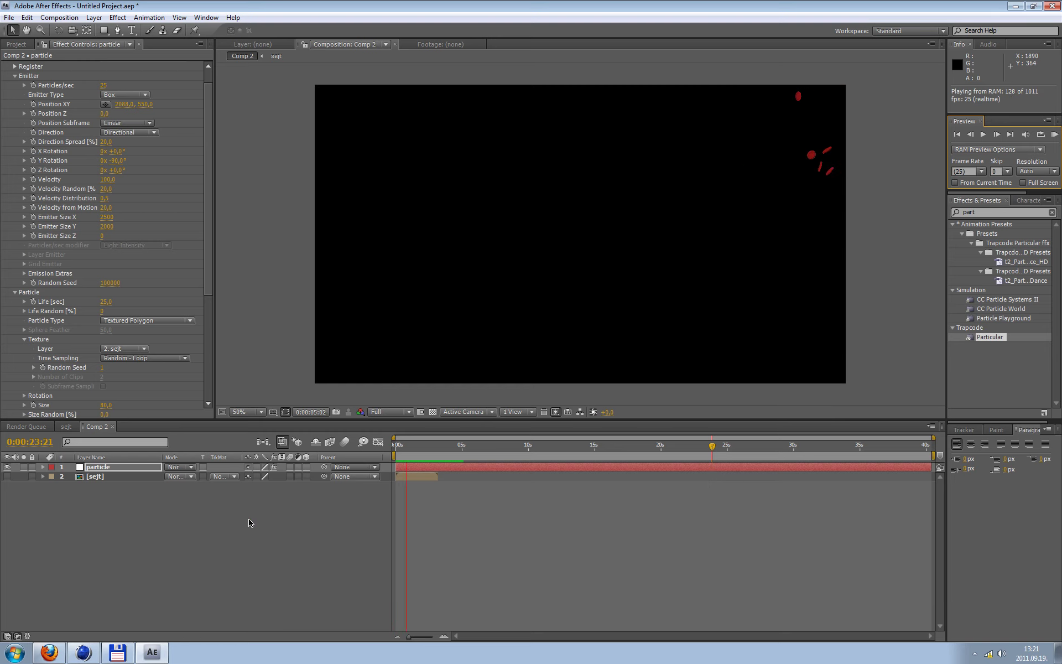
Drag the emitter off-frame to Position 2338, 538 and scrub to check the particle spread
drag(409, 446, 396, 447)
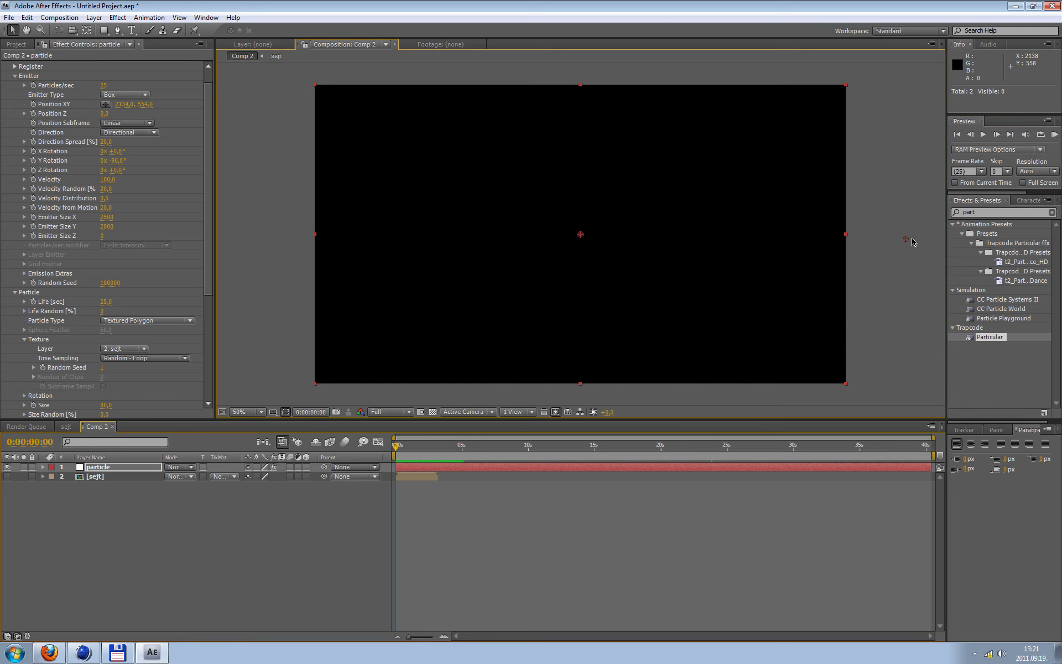
drag(894, 239, 929, 243)
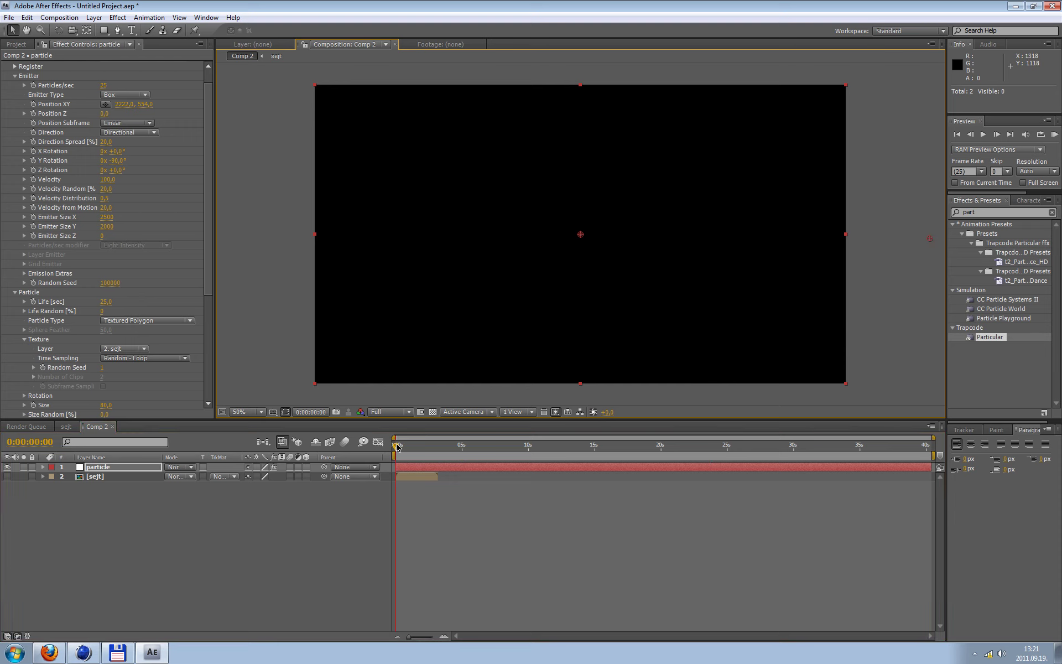
mouse_move(397, 446)
mouse_down()
mouse_move(424, 447)
mouse_move(397, 447)
mouse_up()
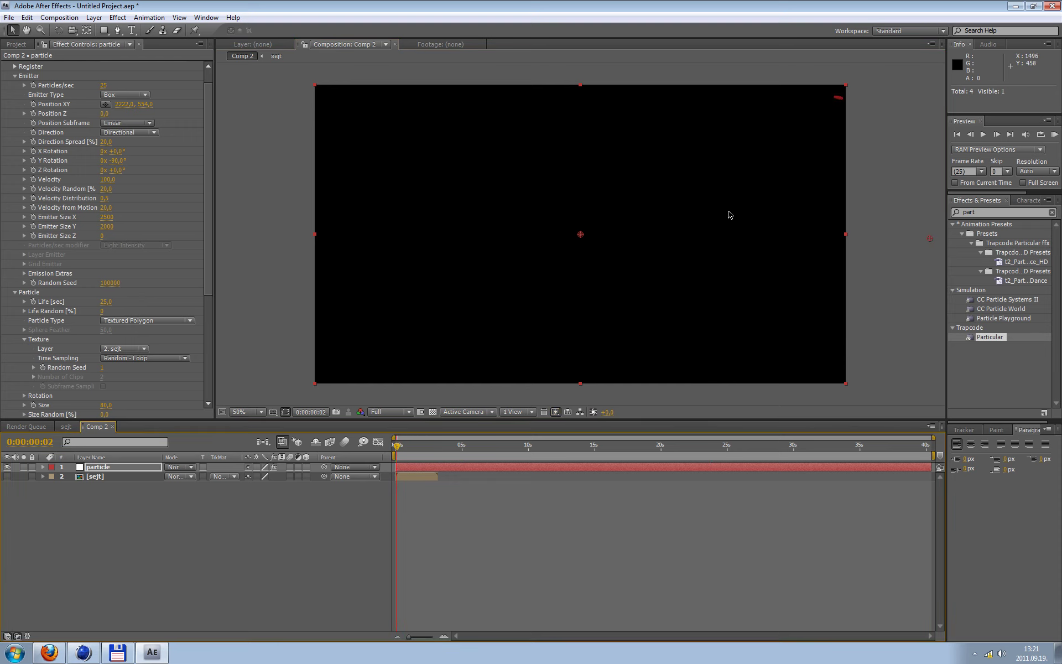
key(comma)
key(comma)
key(comma)
key(period)
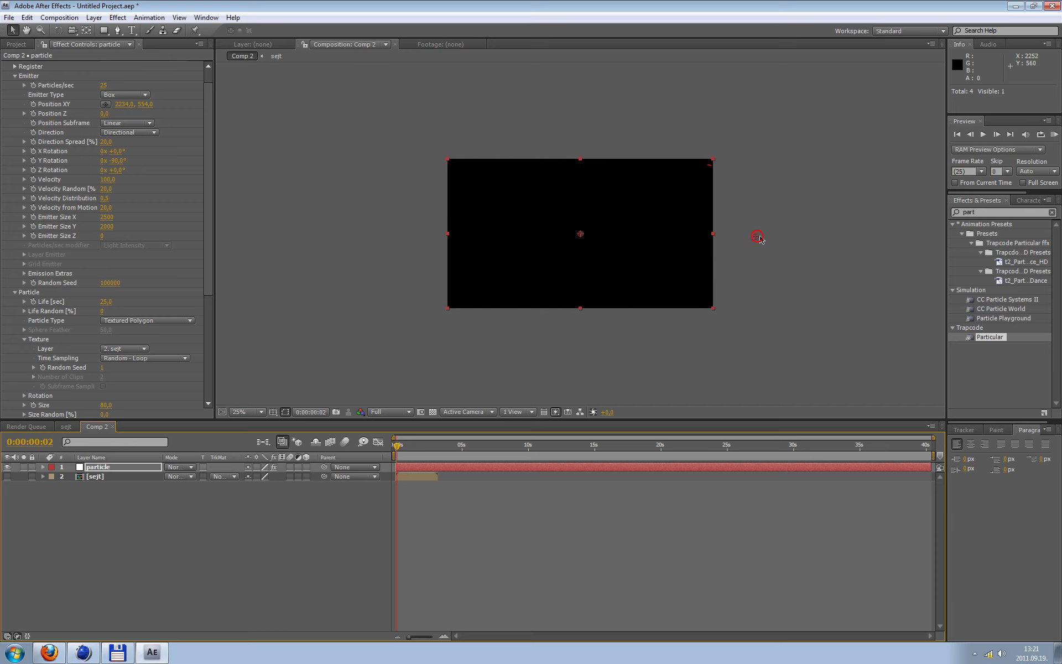
drag(760, 237, 772, 237)
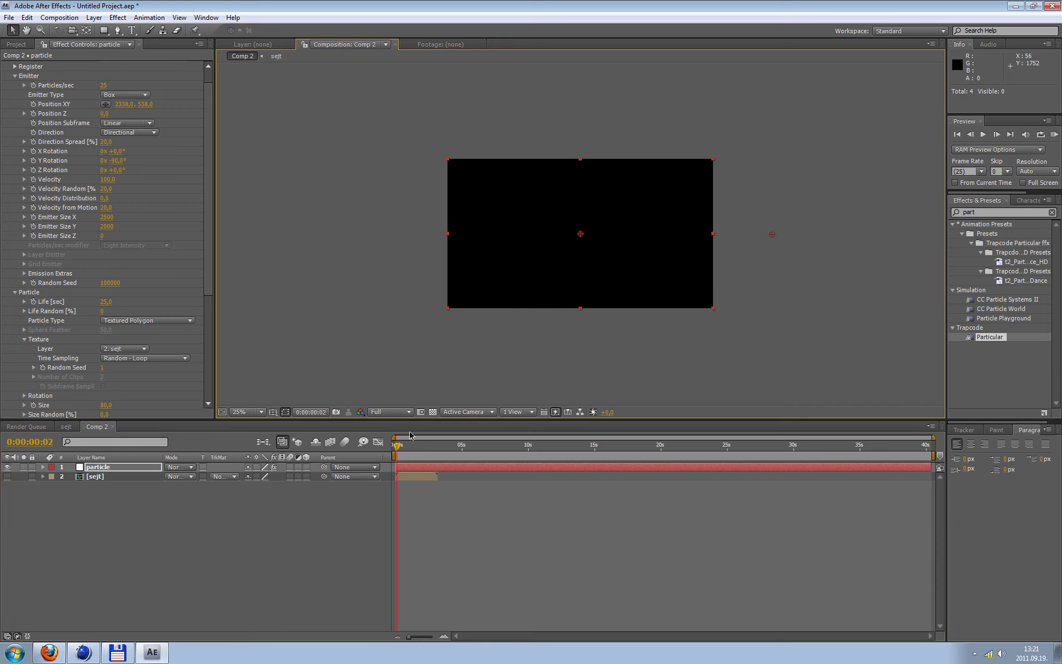
drag(396, 446, 400, 446)
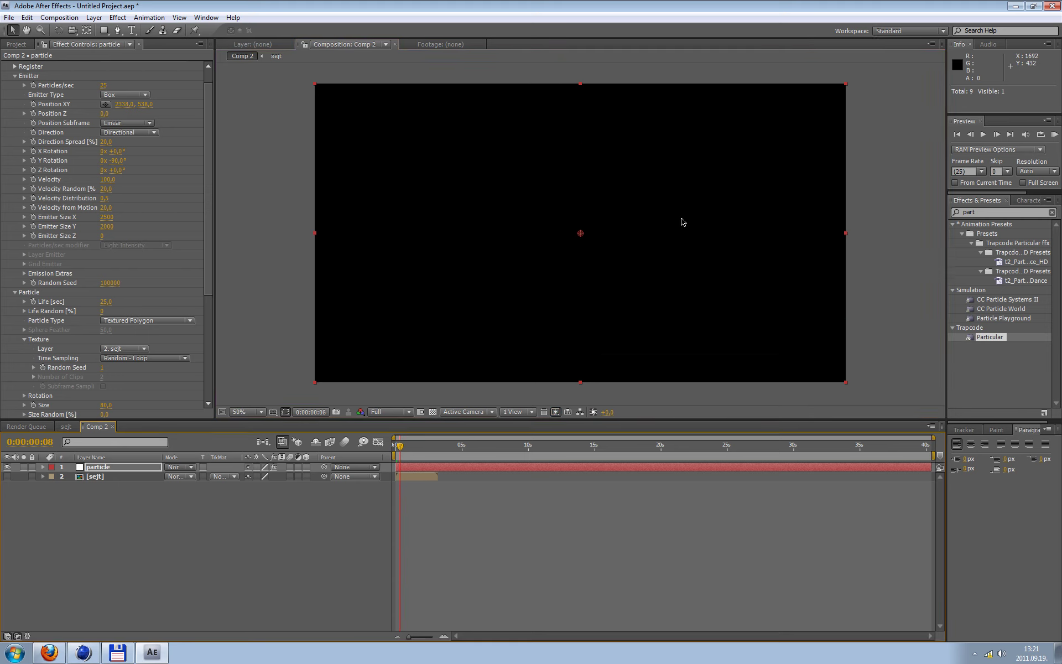
key(period)
drag(400, 448, 595, 482)
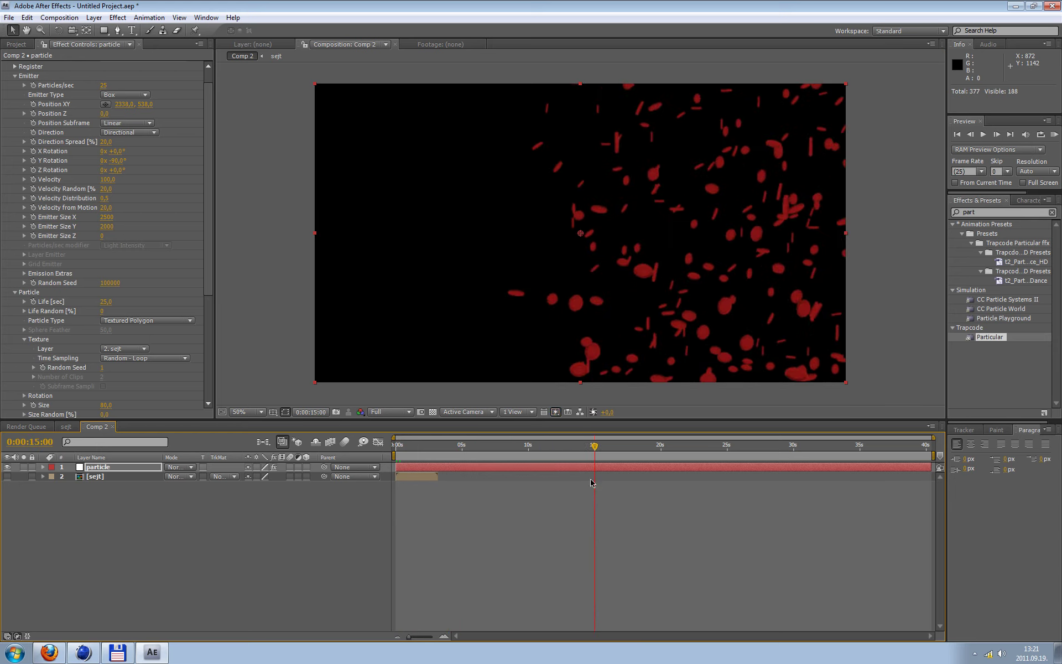
Set the particles' Size Random to 50%
drag(206, 245, 203, 318)
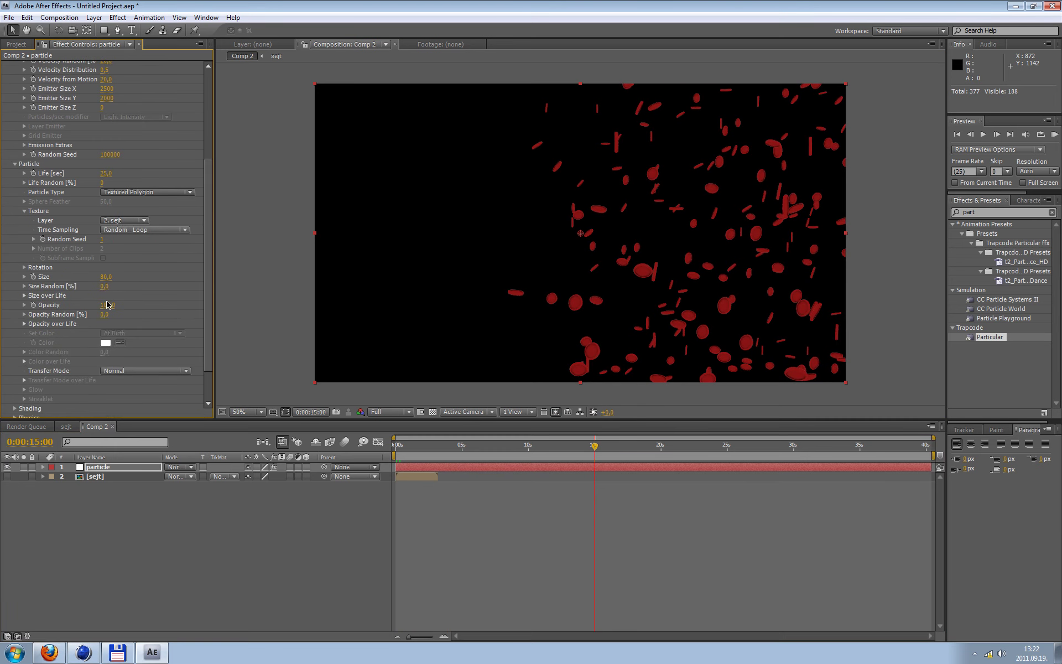
click(25, 286)
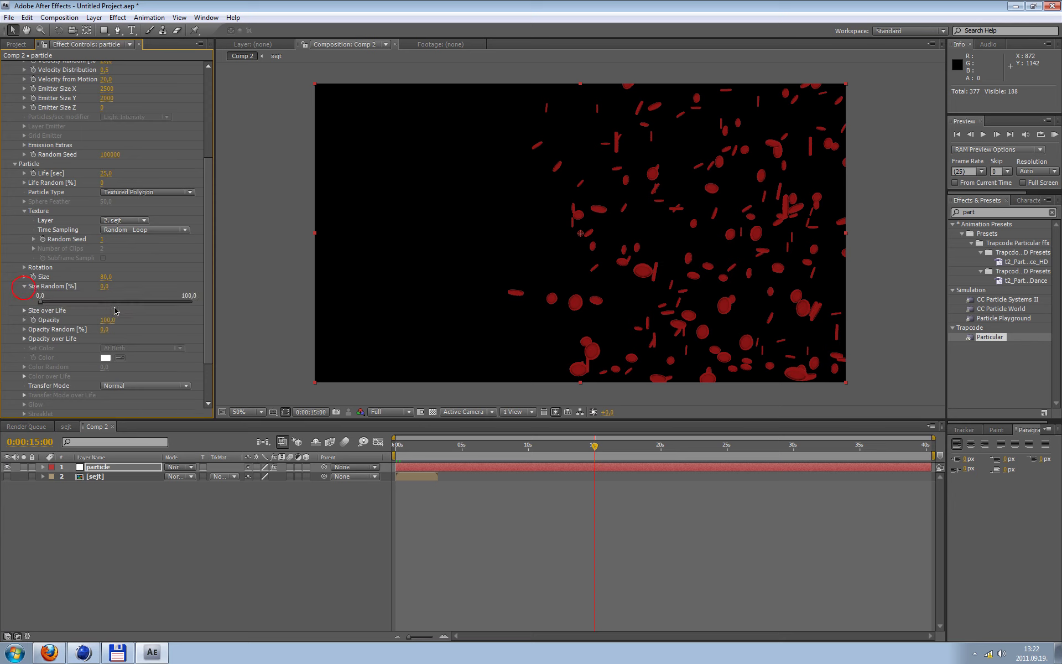
click(103, 286)
text(50)
key(Return)
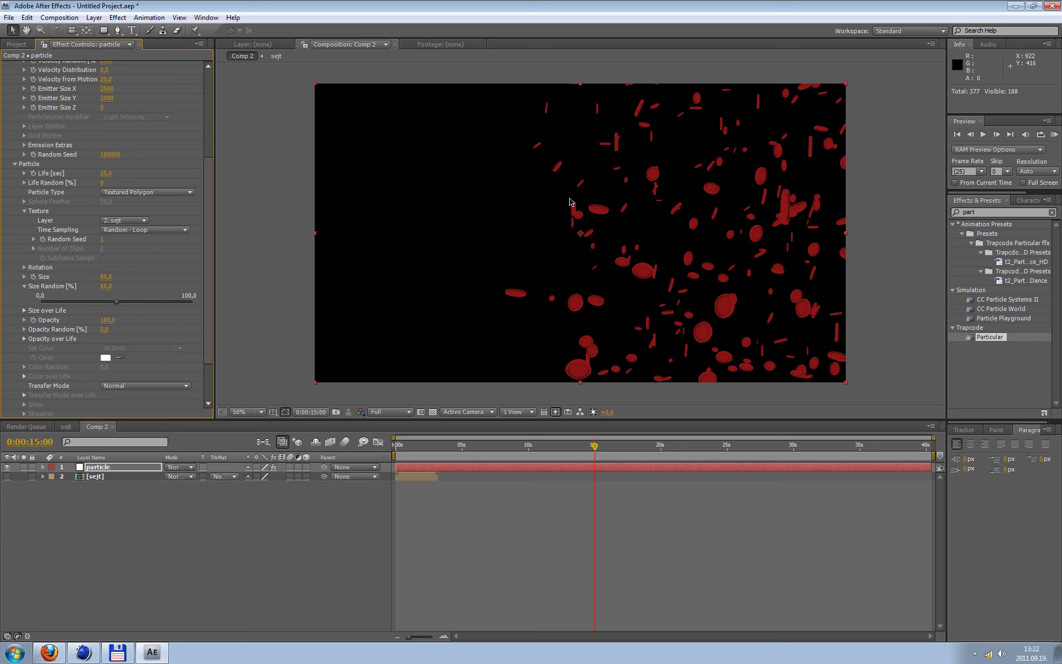
Scroll down and expand Particular's Physics settings
scroll(211, 230, down, 3)
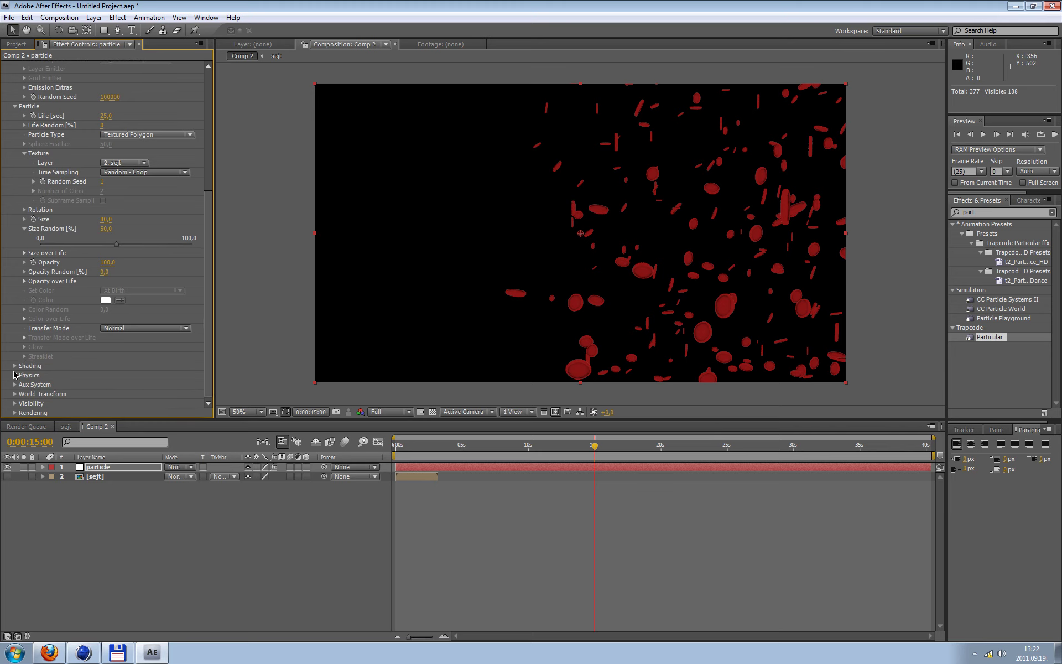
click(15, 375)
click(13, 381)
text(200)
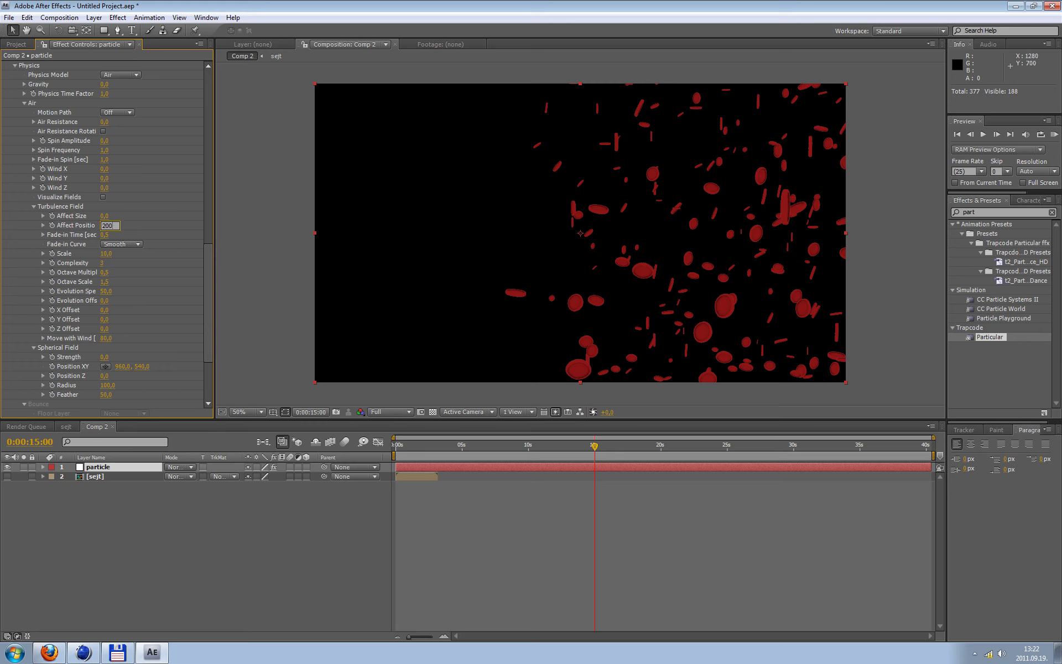
Collapse Air and RAM-preview the particles at Third viewer resolution
click(24, 103)
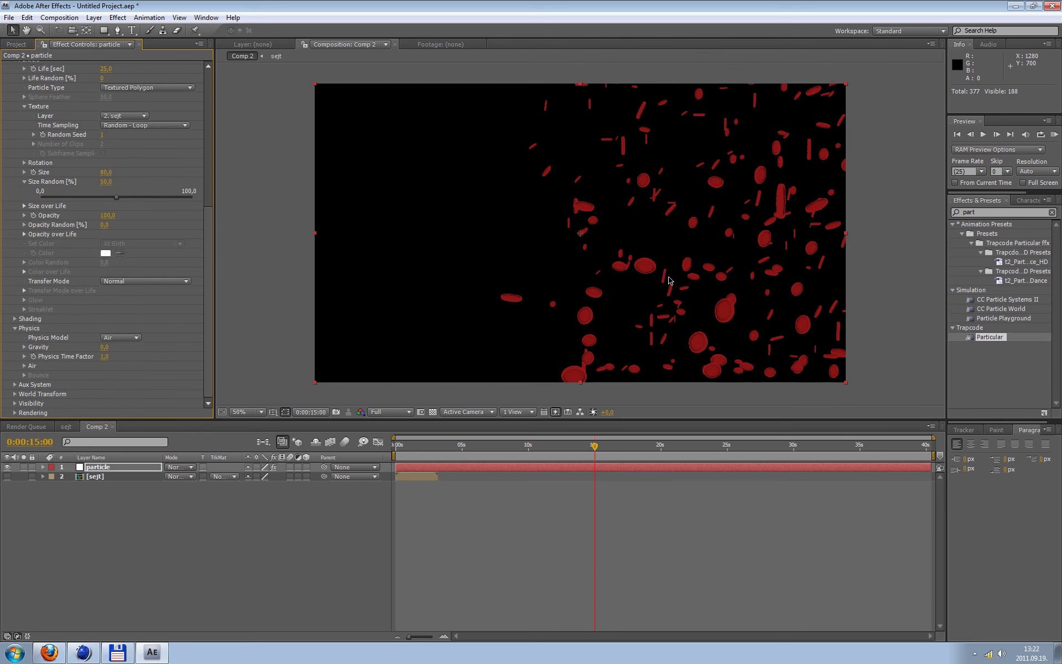
click(1050, 134)
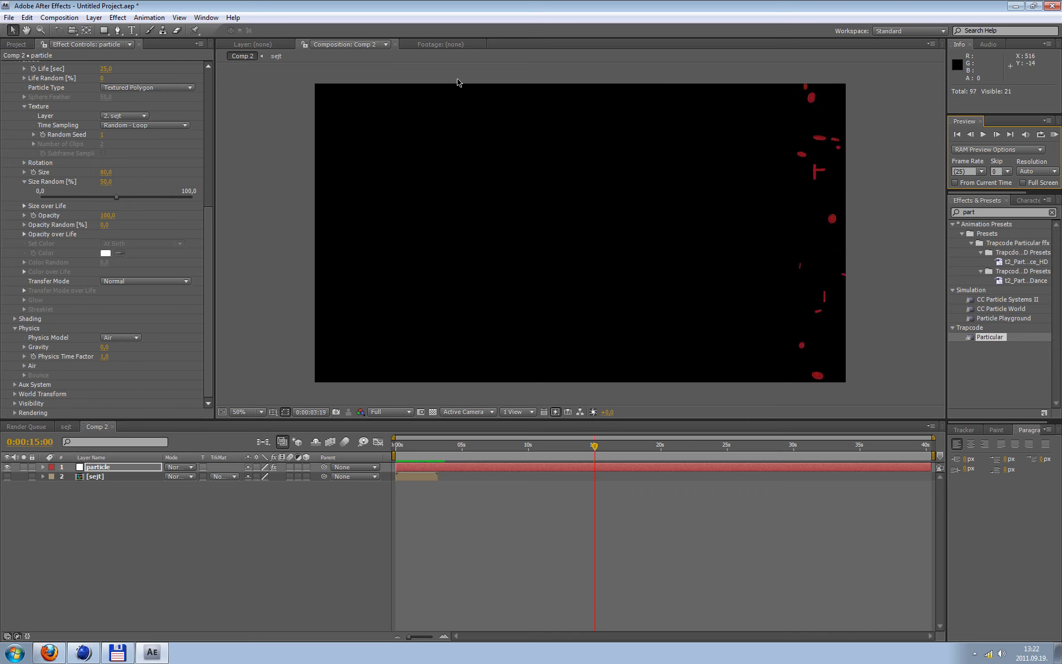
click(280, 153)
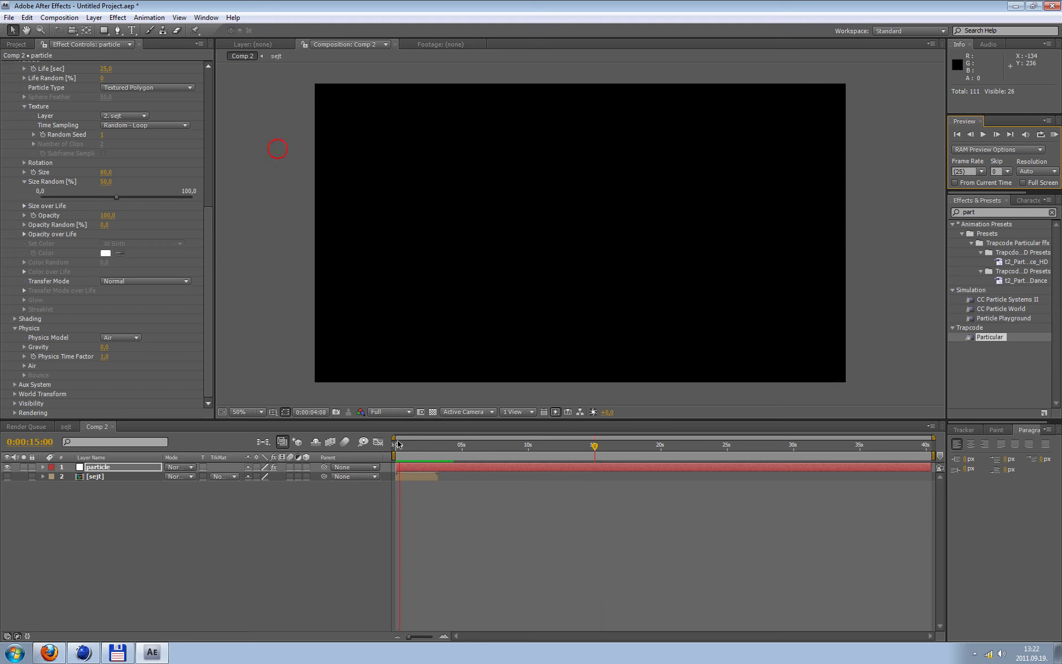
click(406, 412)
click(388, 465)
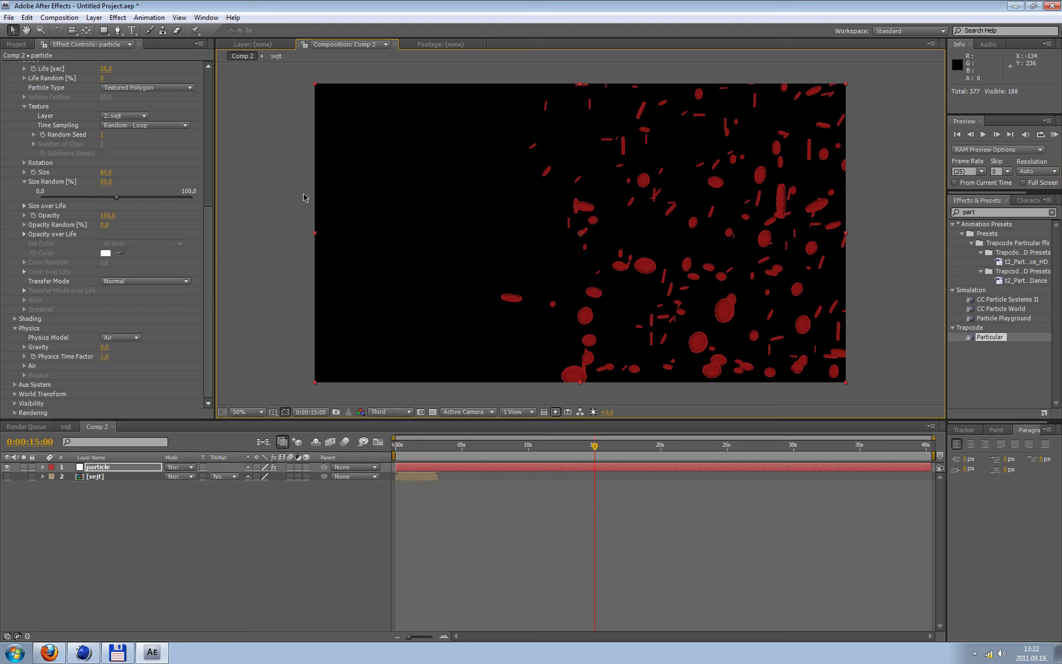
click(1054, 134)
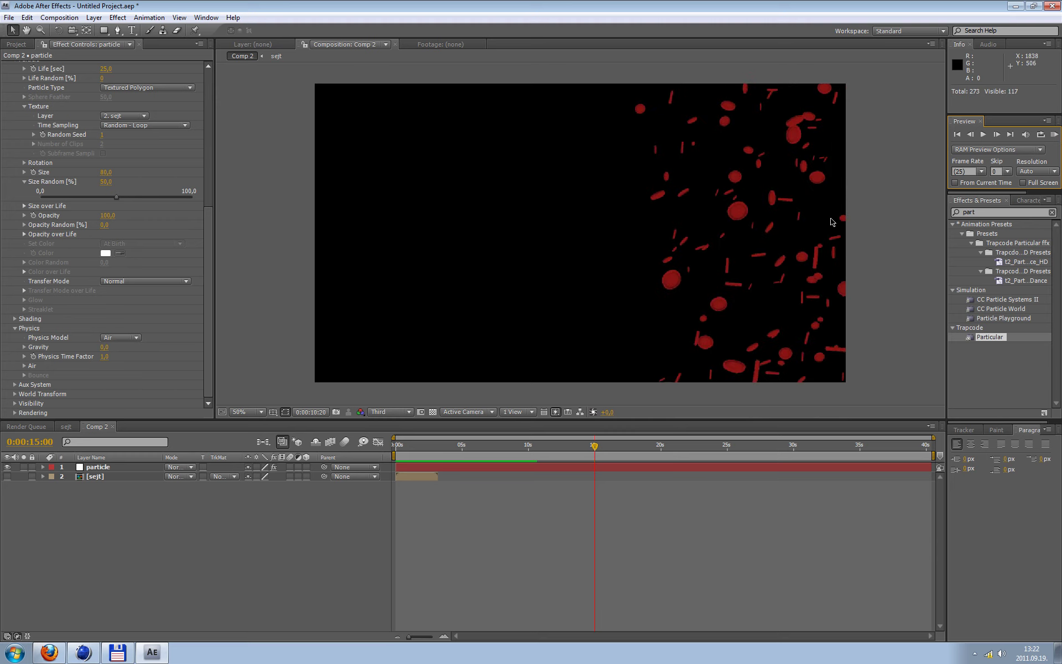
click(868, 213)
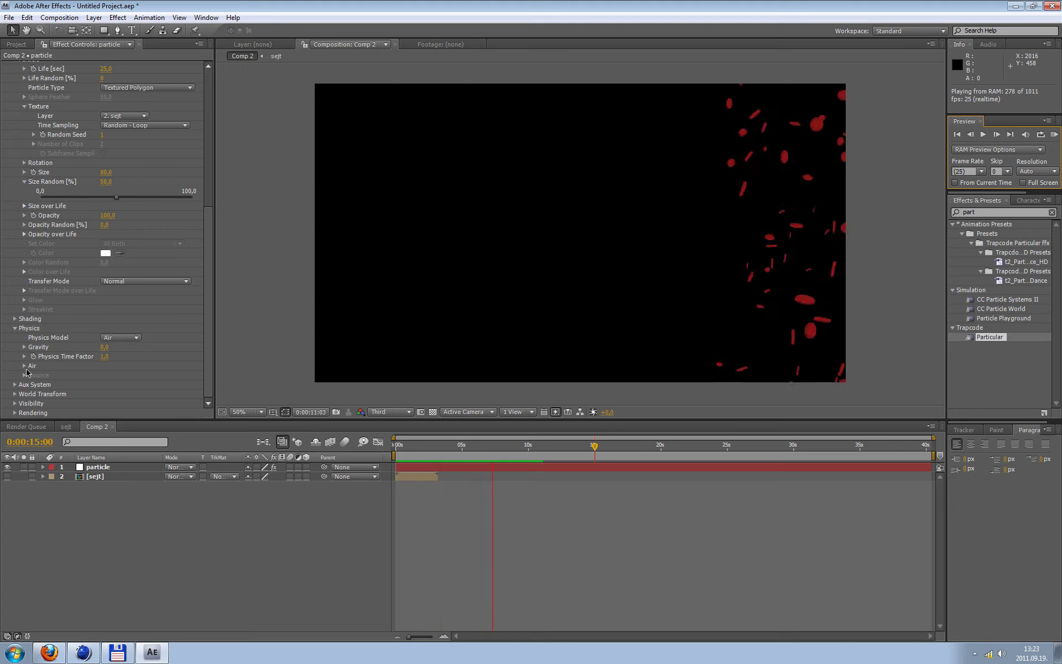
Set Physics Time Factor to 2 and RAM-preview the red cells filling the frame
click(105, 357)
text(2)
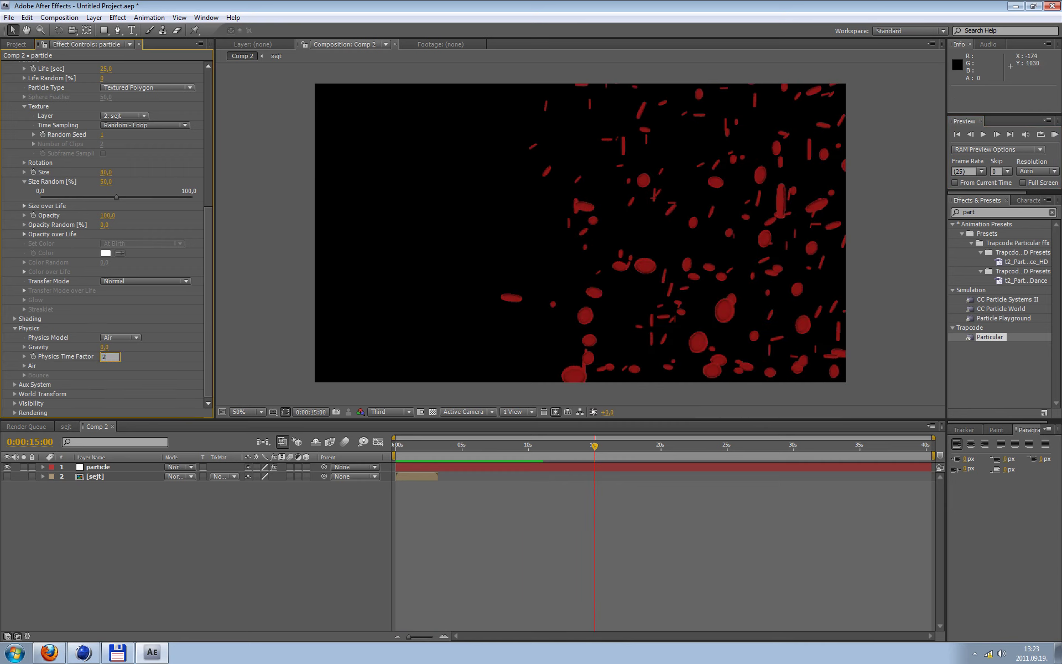
key(Return)
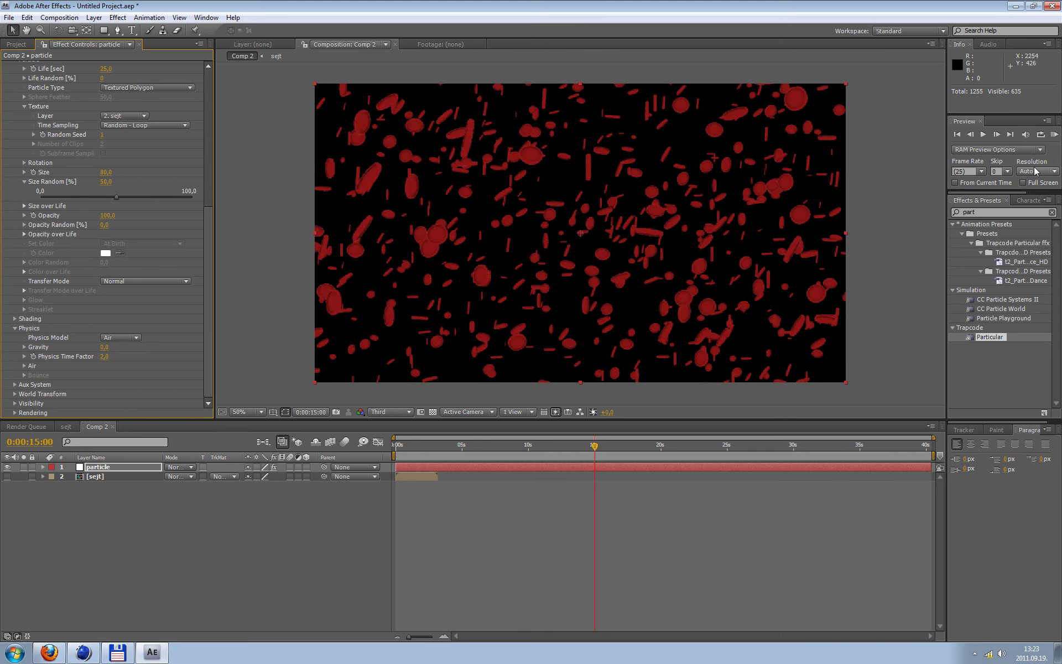
click(1054, 135)
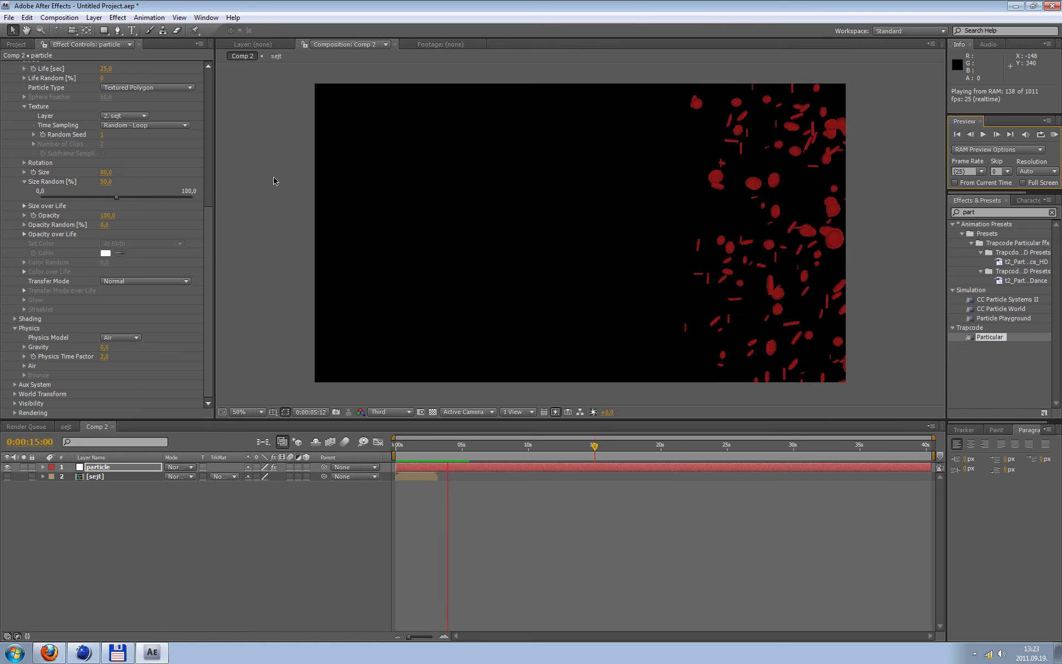
key(space)
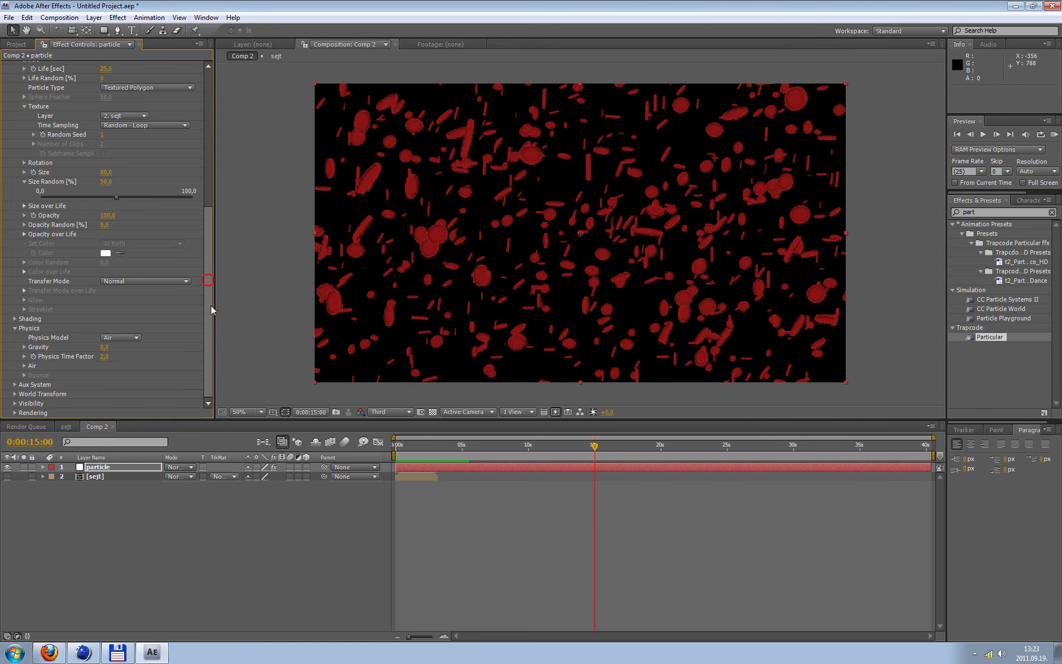
Preview Particular with Motion Blur On, then set its Motion Blur back to Comp Settings
click(14, 413)
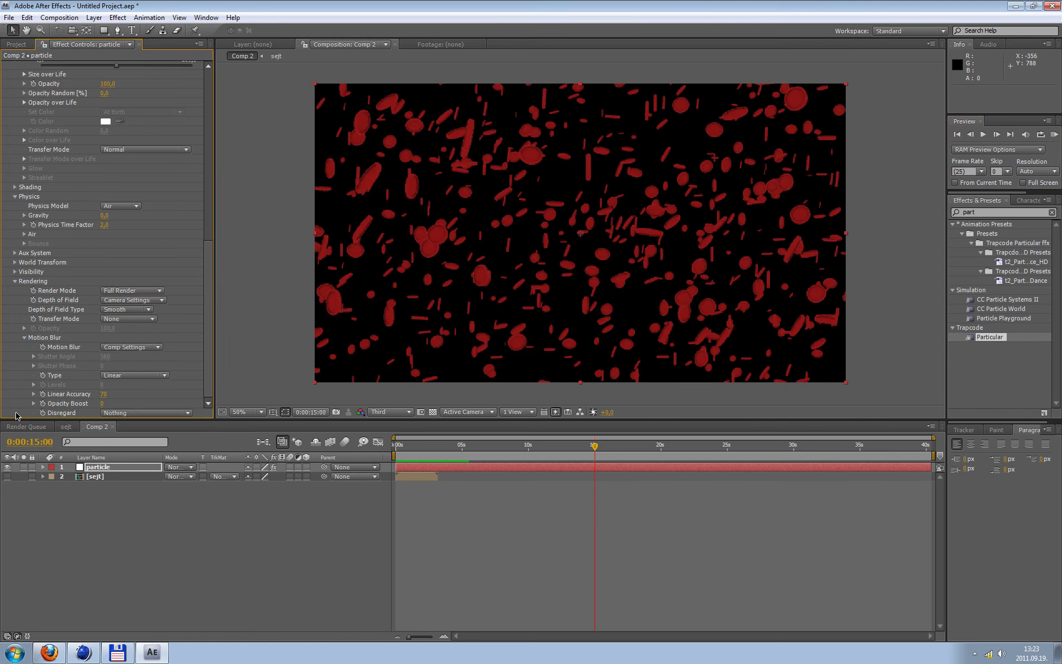
click(154, 349)
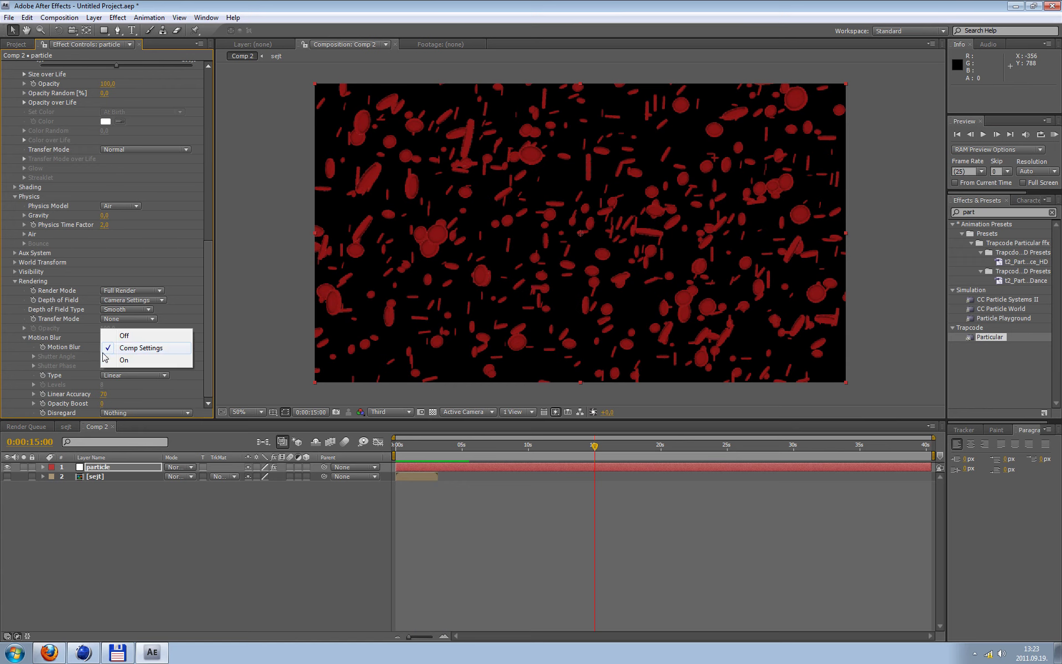
click(124, 359)
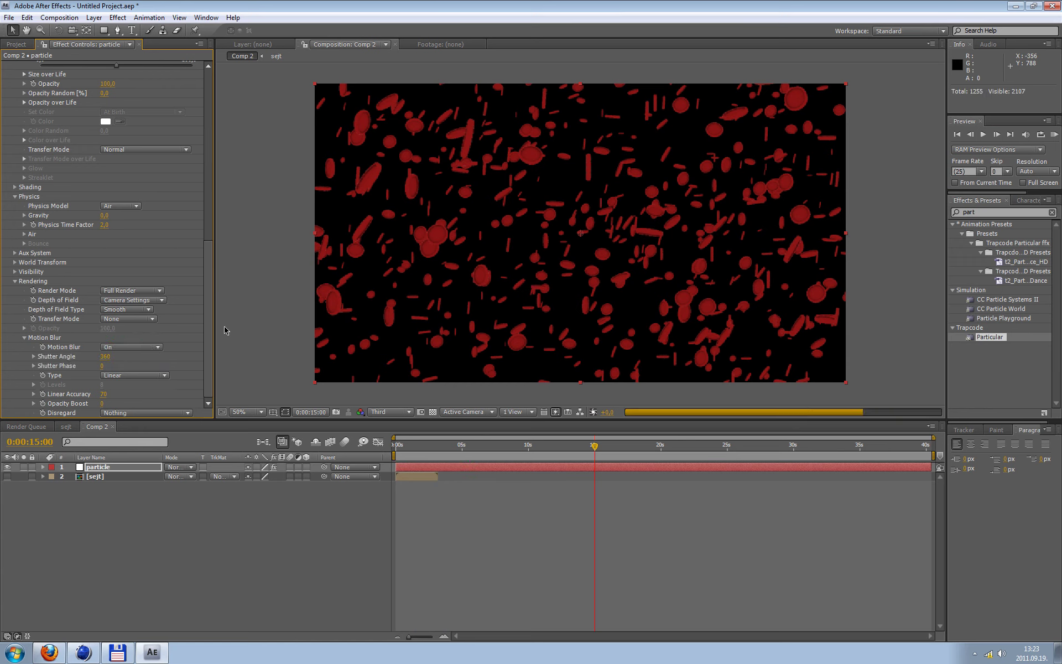
click(226, 237)
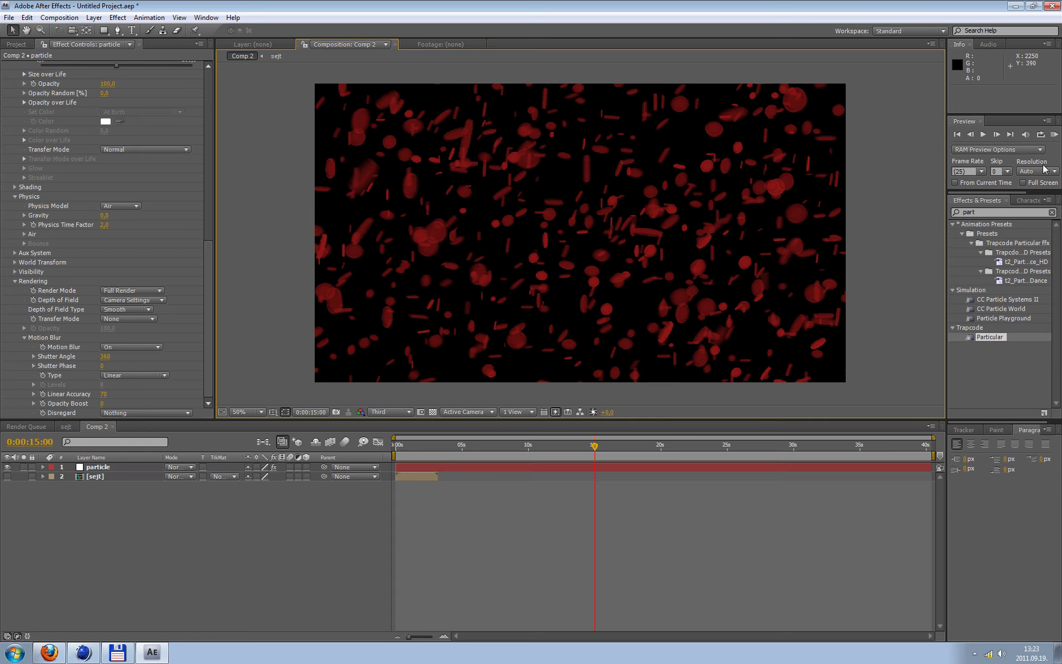
click(1054, 137)
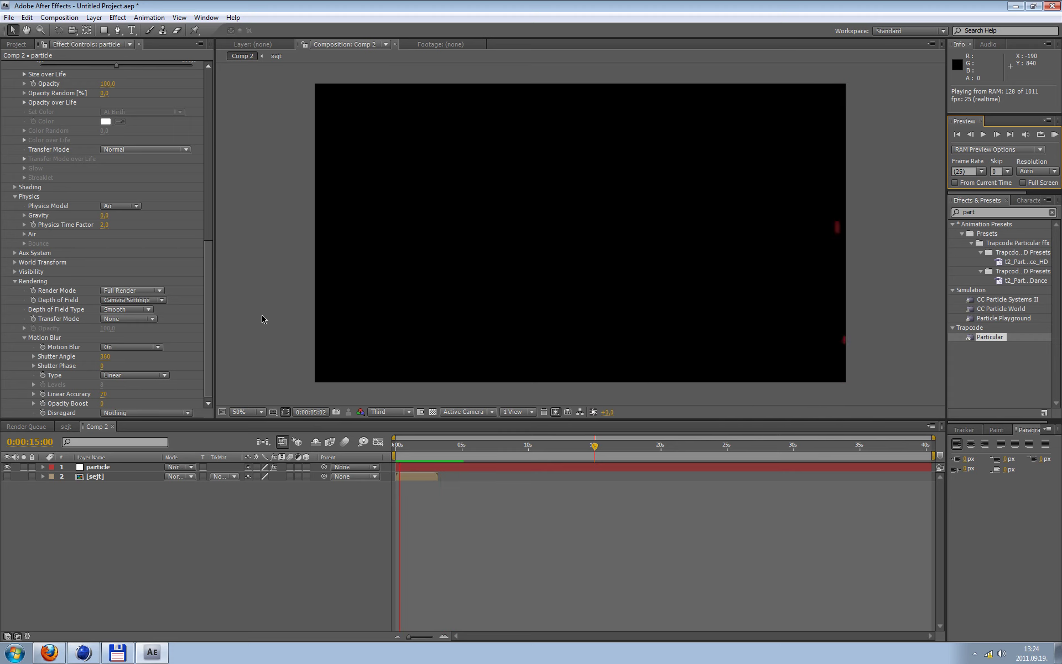
key(space)
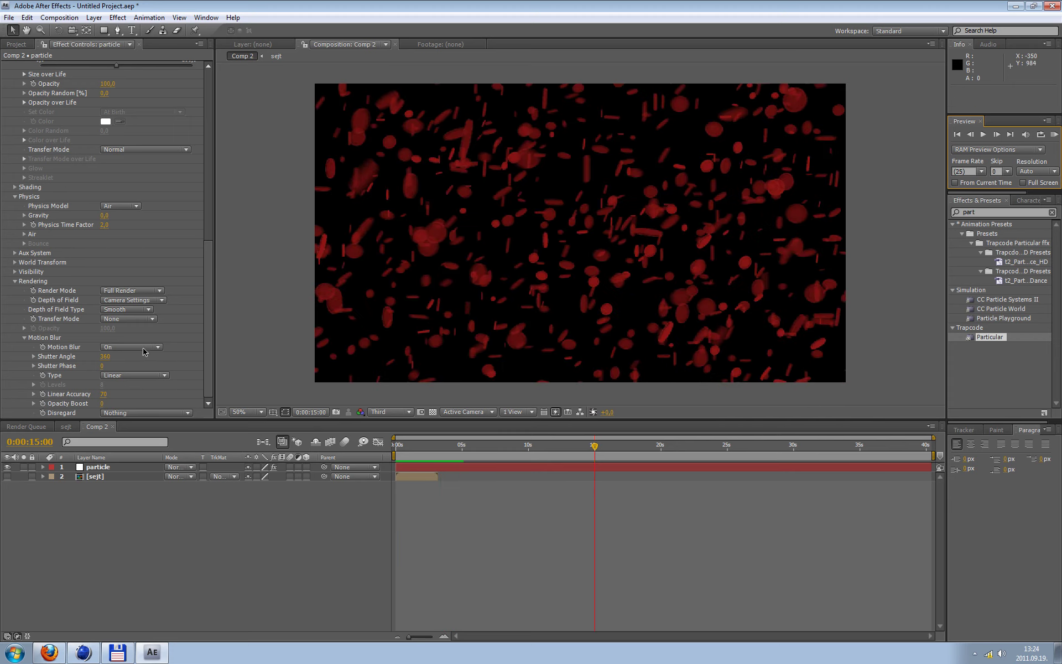
click(143, 352)
click(140, 337)
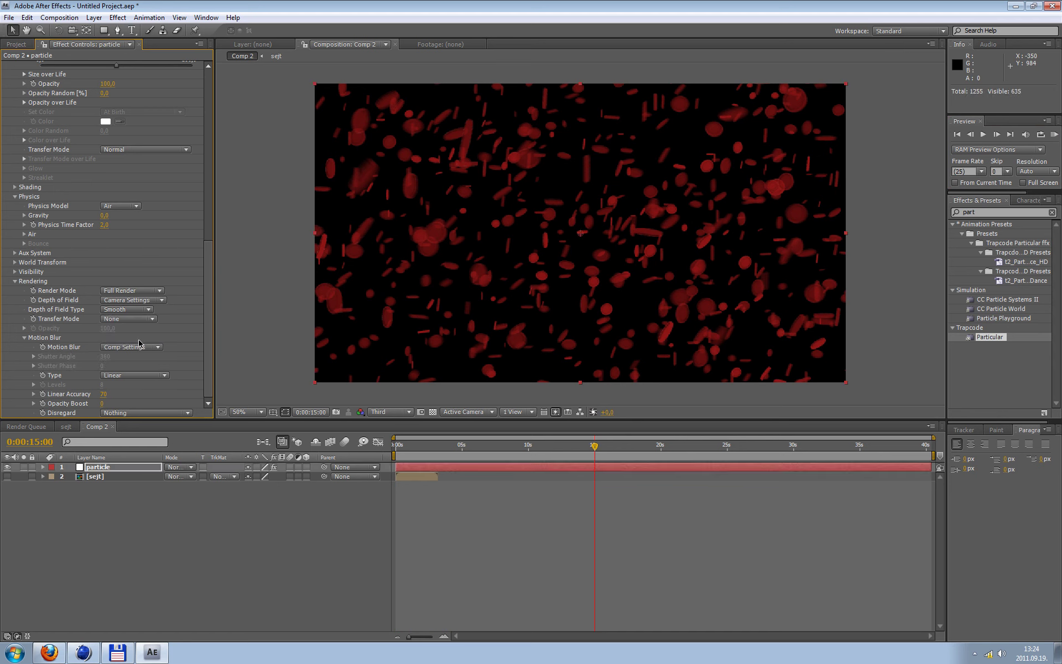
Add a 35mm Camera 1 layer to Comp 2 and expand its properties
click(94, 18)
mouse_move(108, 30)
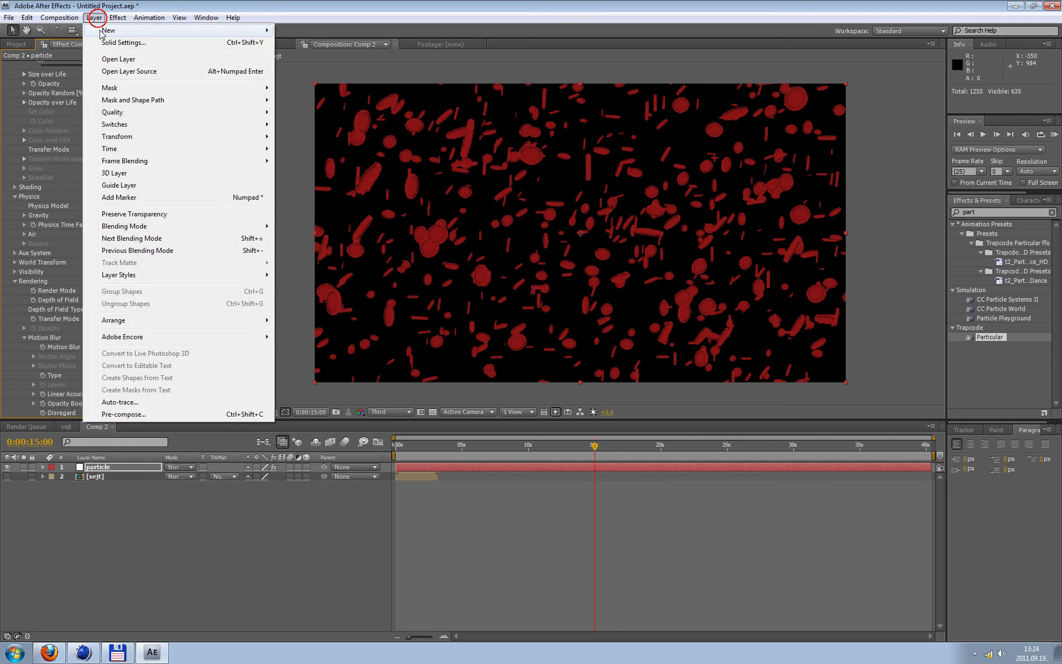
click(310, 67)
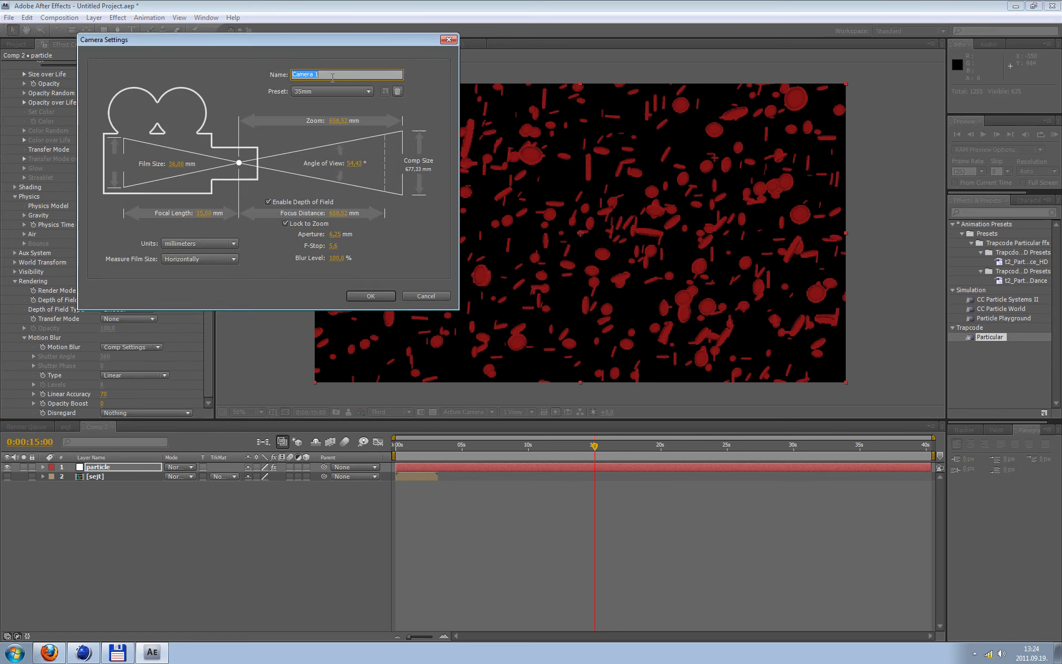
click(383, 294)
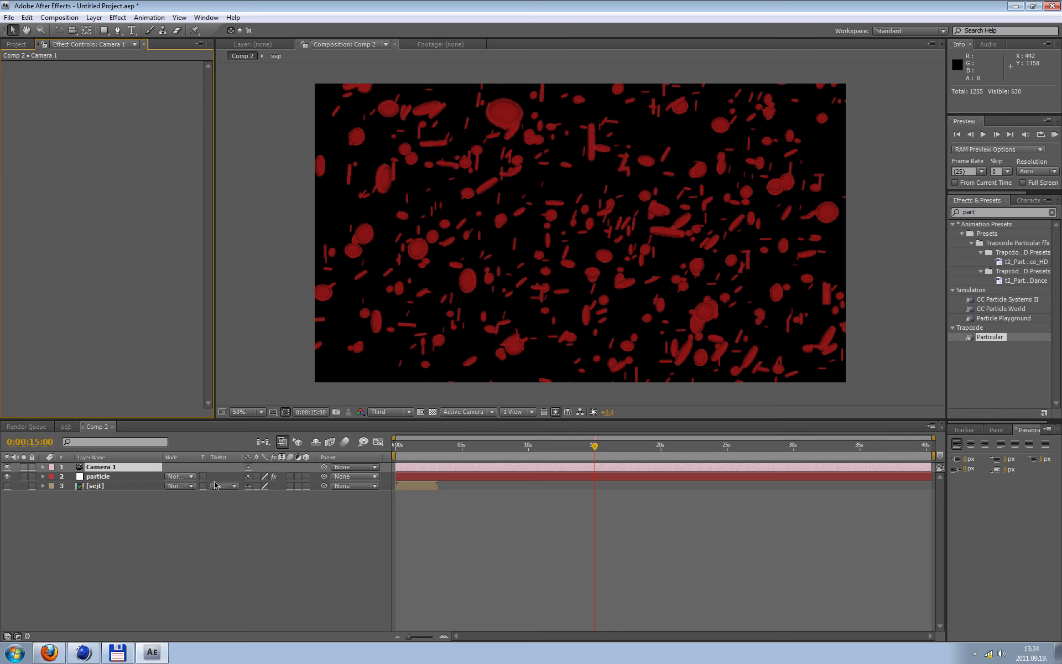
click(93, 528)
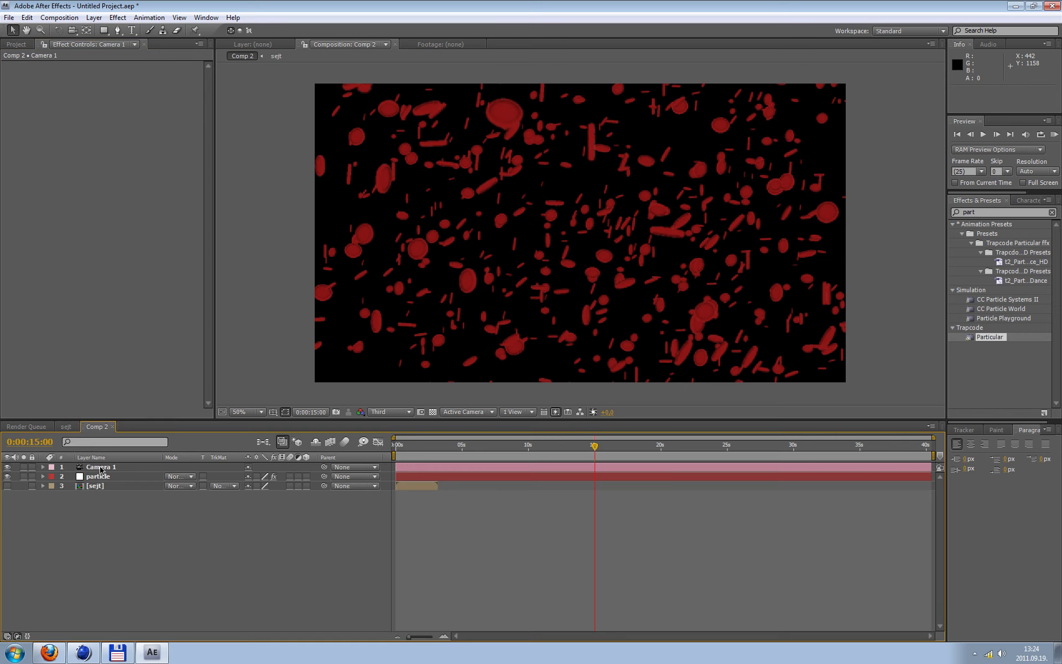
click(101, 469)
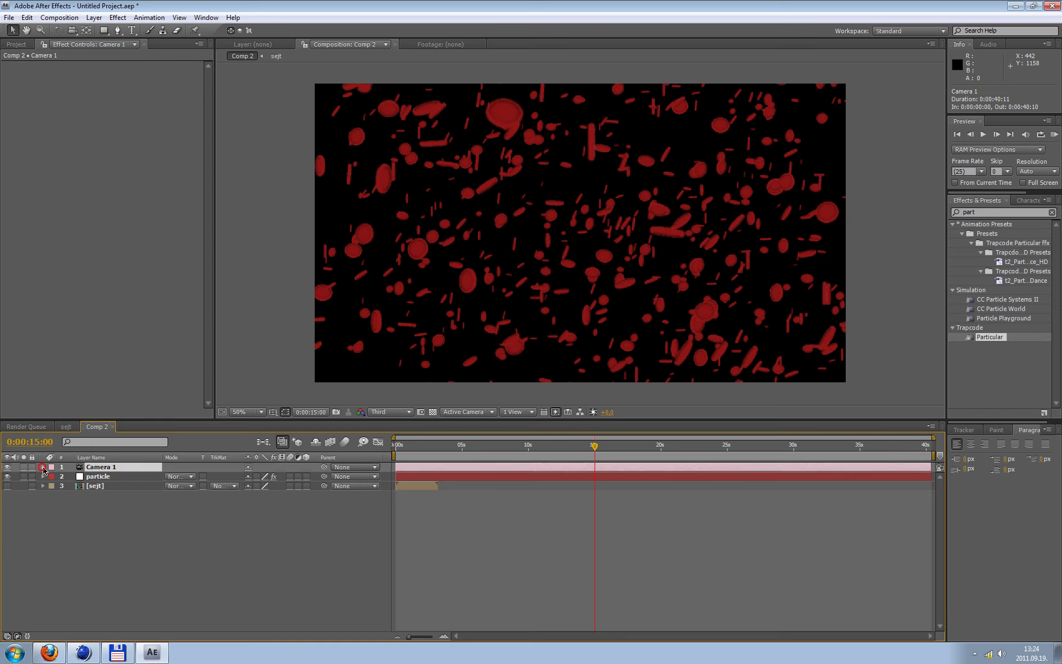
click(43, 468)
Turn on Camera 1's Depth of Field and set its Aperture to 300 pixels
click(53, 486)
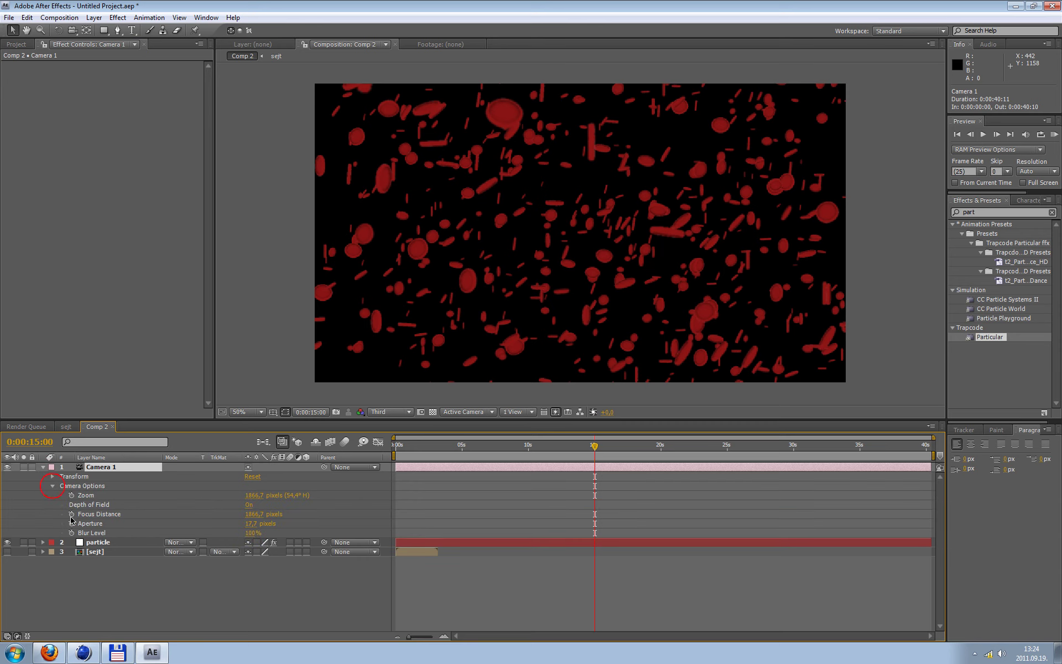
click(248, 505)
click(250, 523)
text(100)
key(Return)
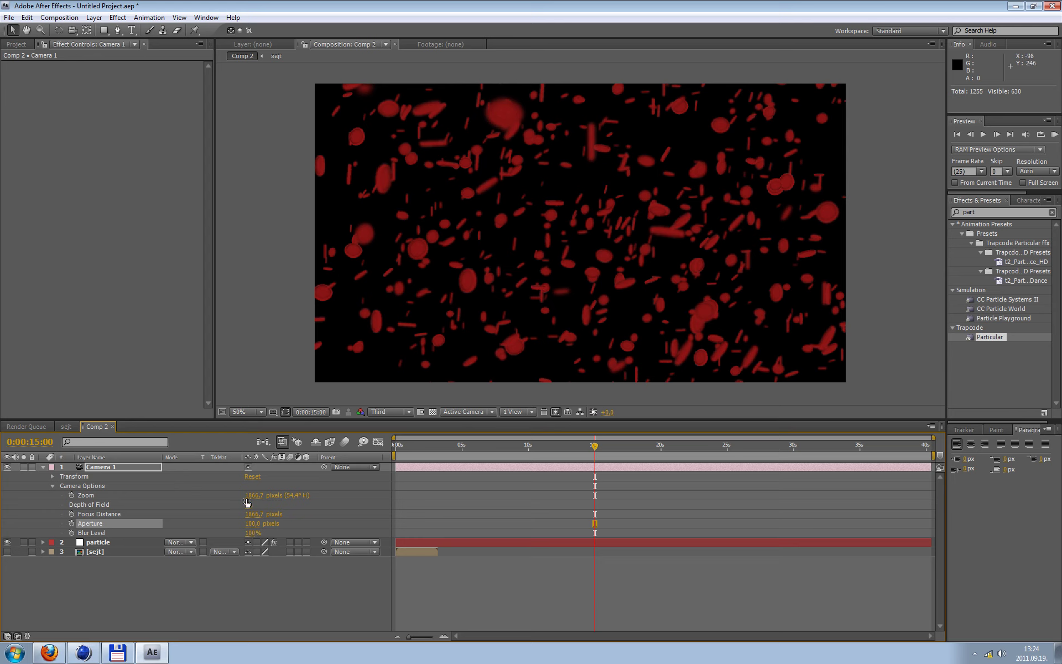
click(252, 523)
text(0)
key(Return)
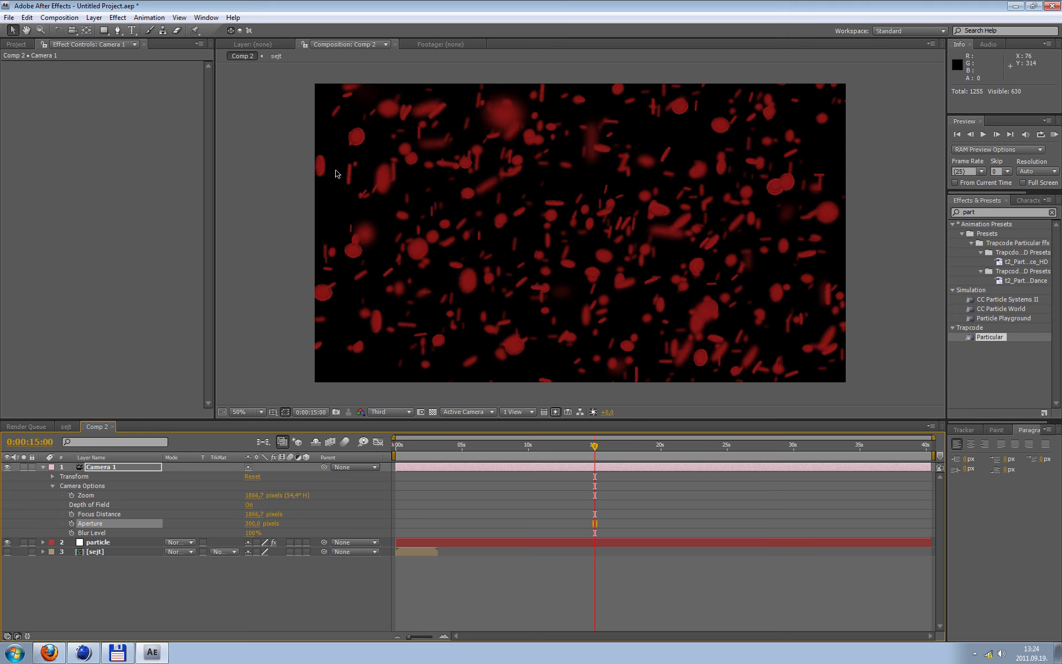
Scrub from about 0:00:11 to 0:00:29 to check the blur, collapsing the camera layer
click(284, 150)
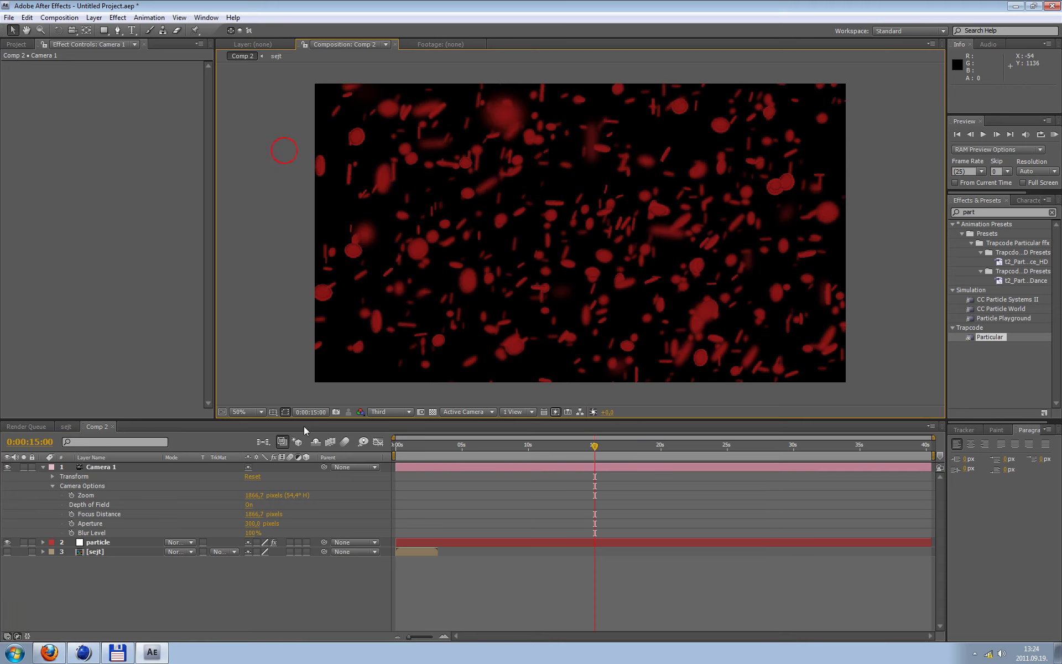
click(541, 453)
click(629, 453)
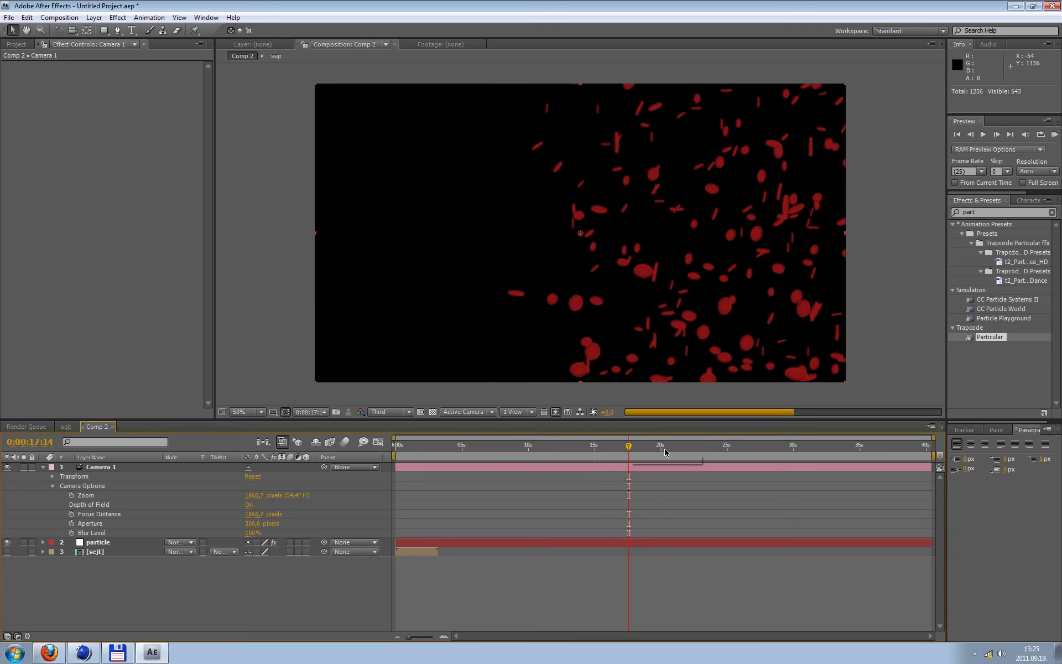
click(691, 453)
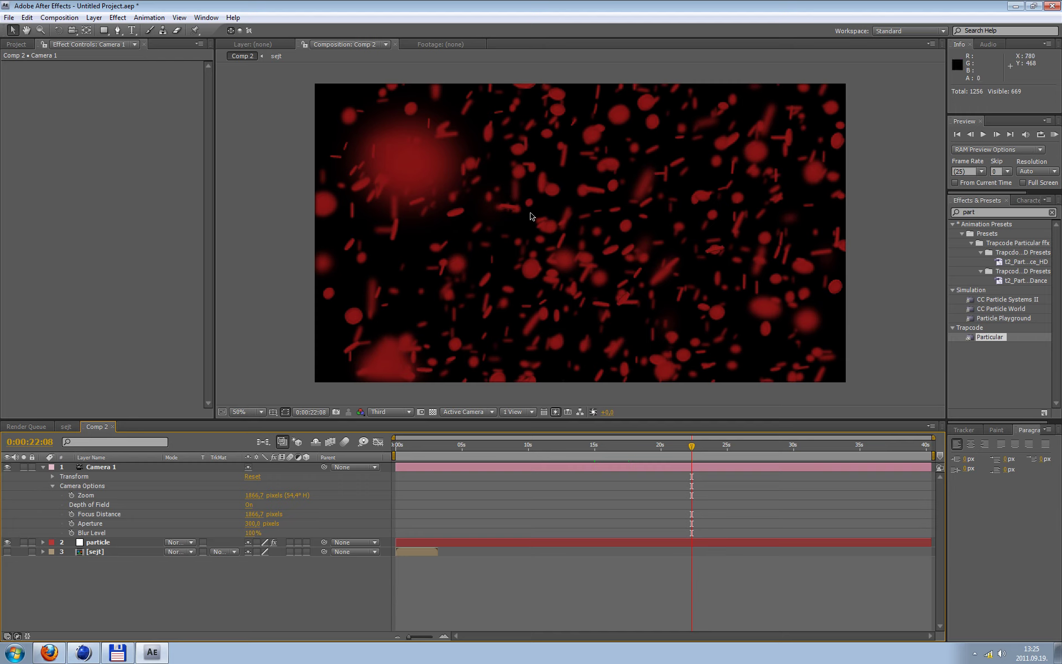
click(298, 177)
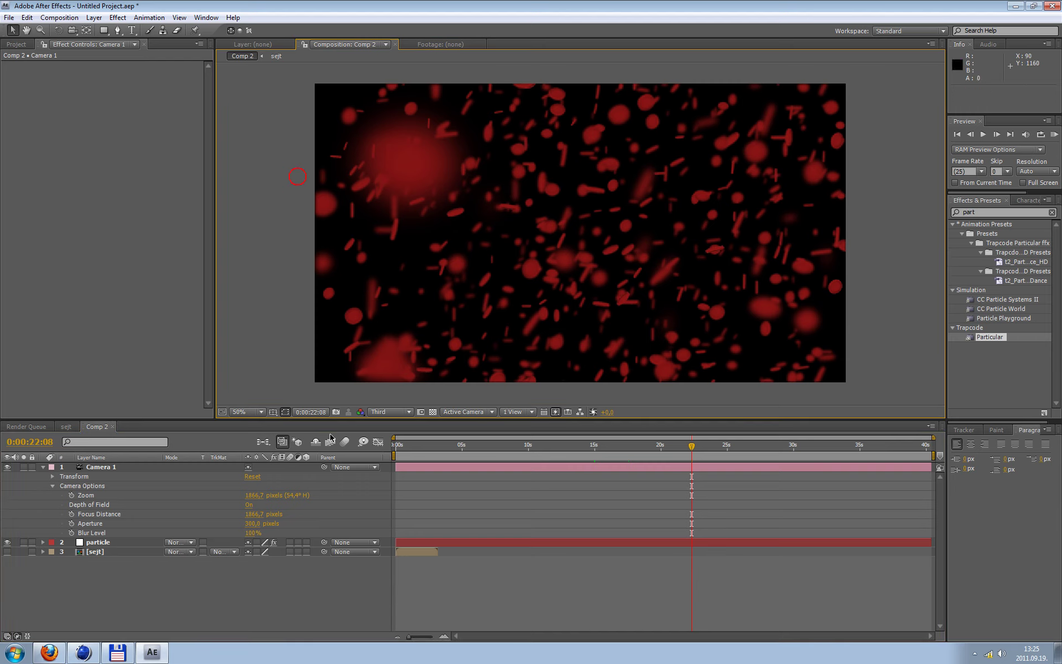
click(43, 467)
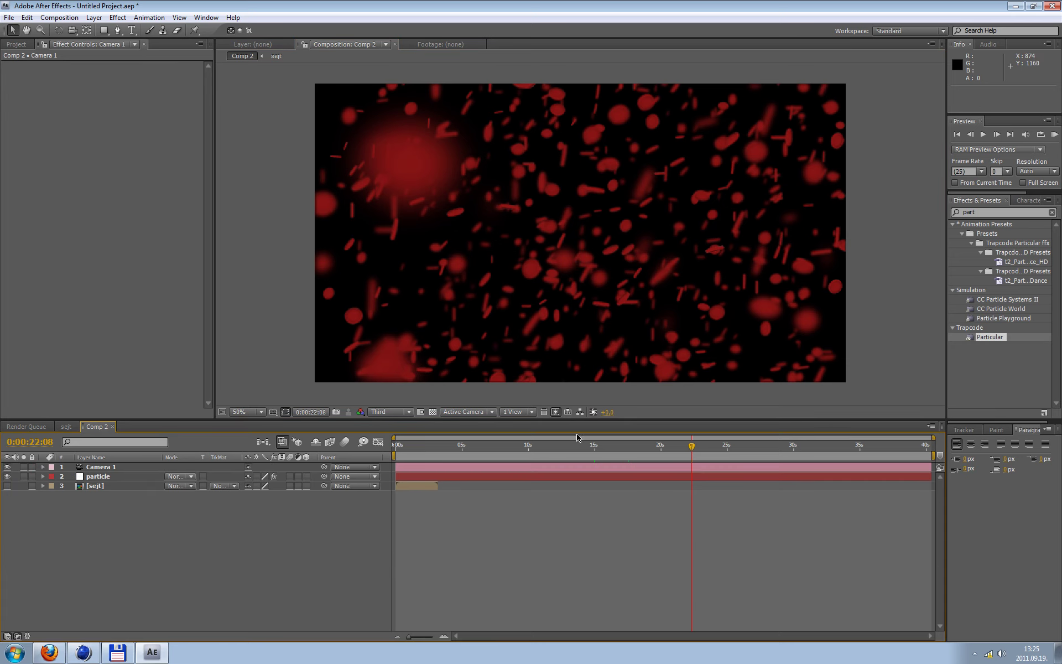
click(726, 449)
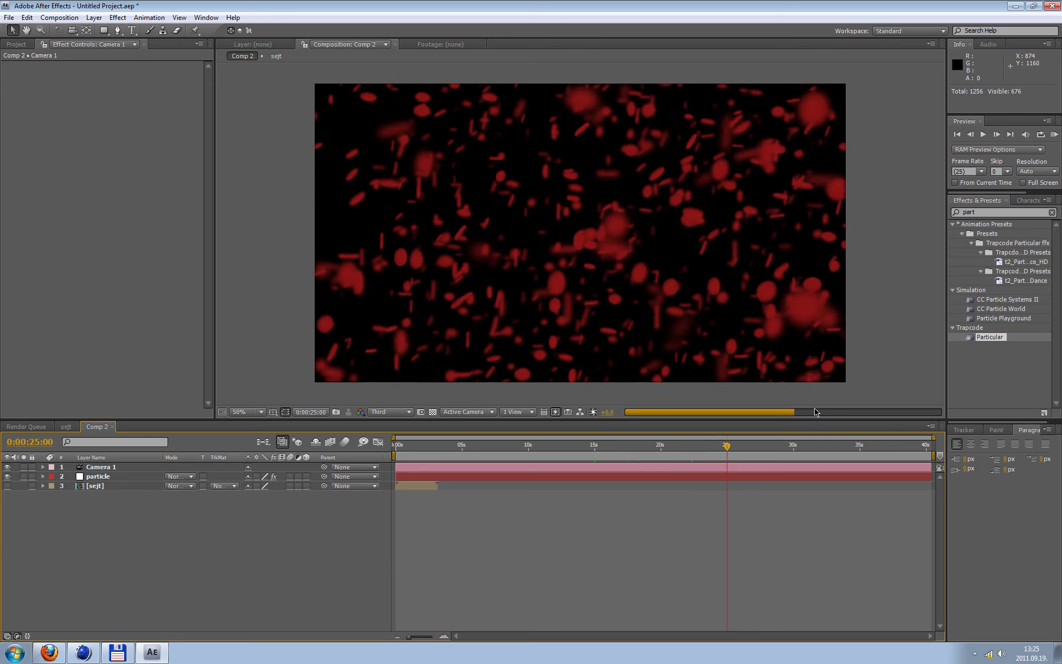
drag(766, 449, 822, 450)
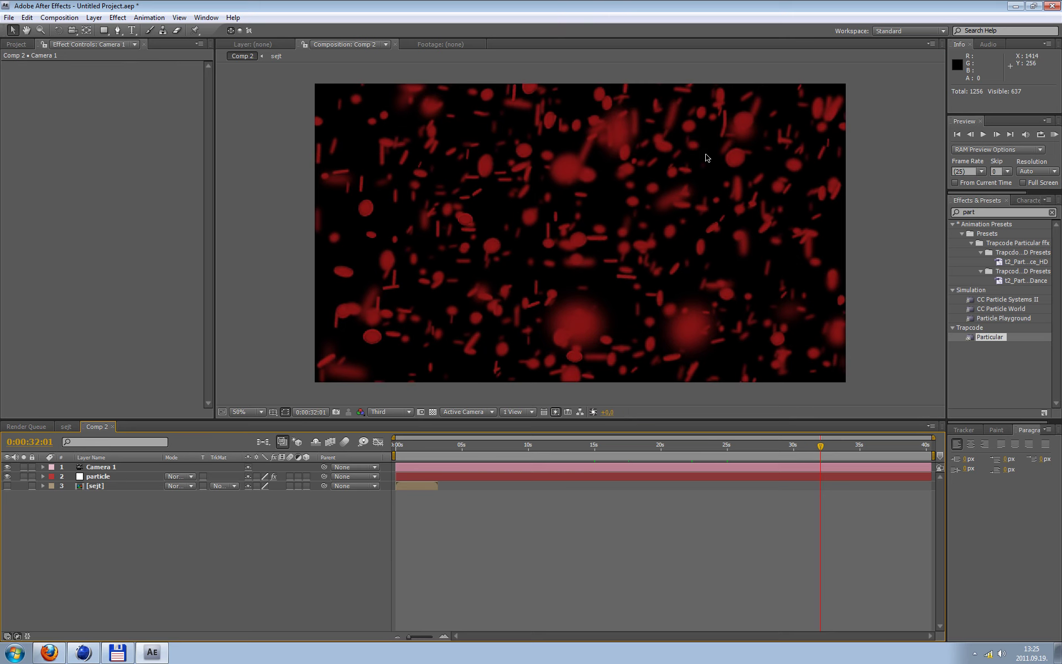
click(94, 18)
mouse_move(108, 30)
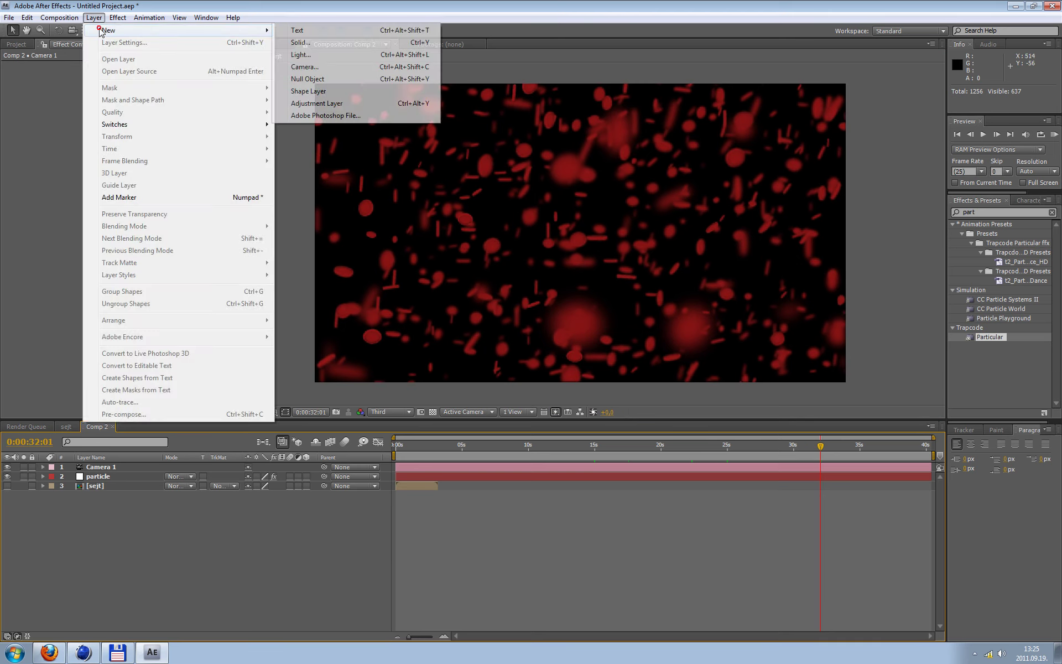
Create a new dark red solid layer in the composition
click(319, 42)
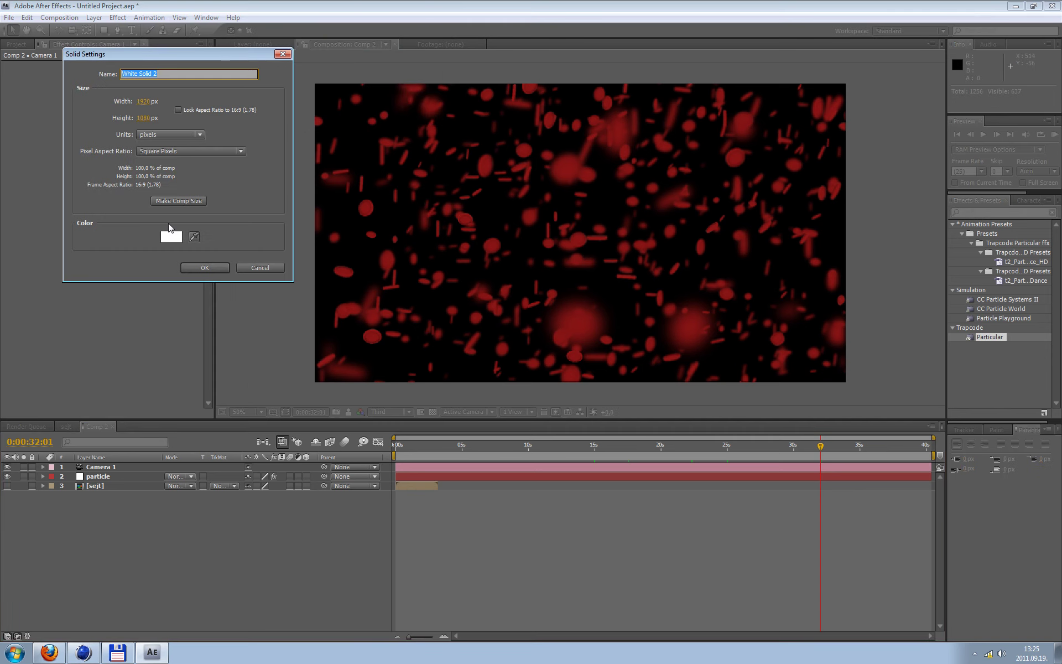
click(170, 229)
drag(136, 191, 140, 191)
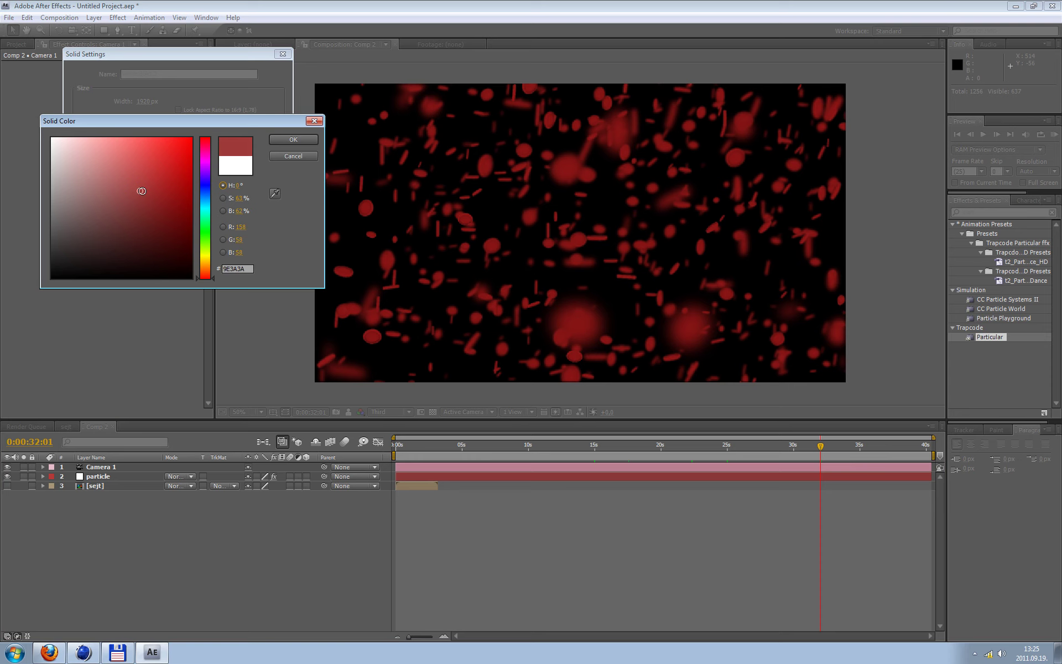
click(276, 142)
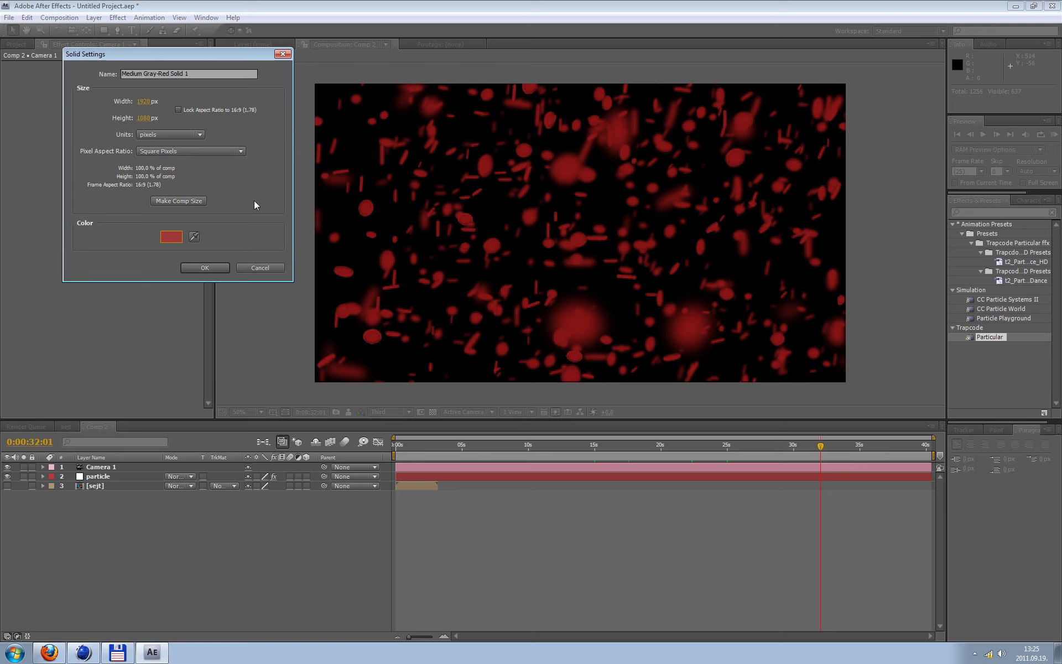
click(220, 265)
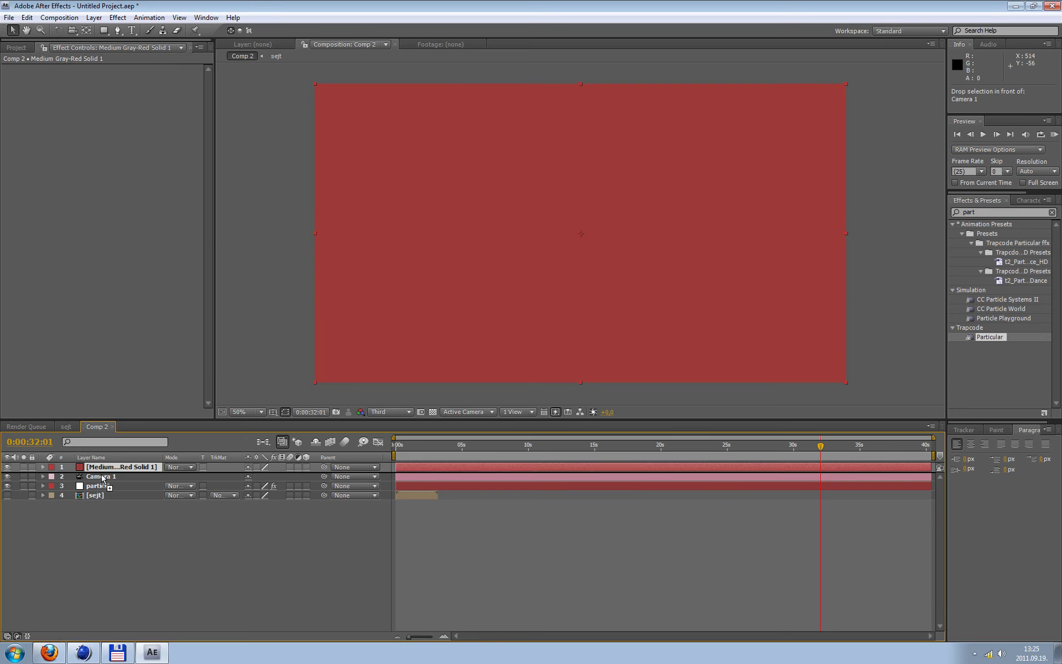
Move the red solid to the bottom, delete it, and switch to Cinema 4D
drag(102, 470, 92, 530)
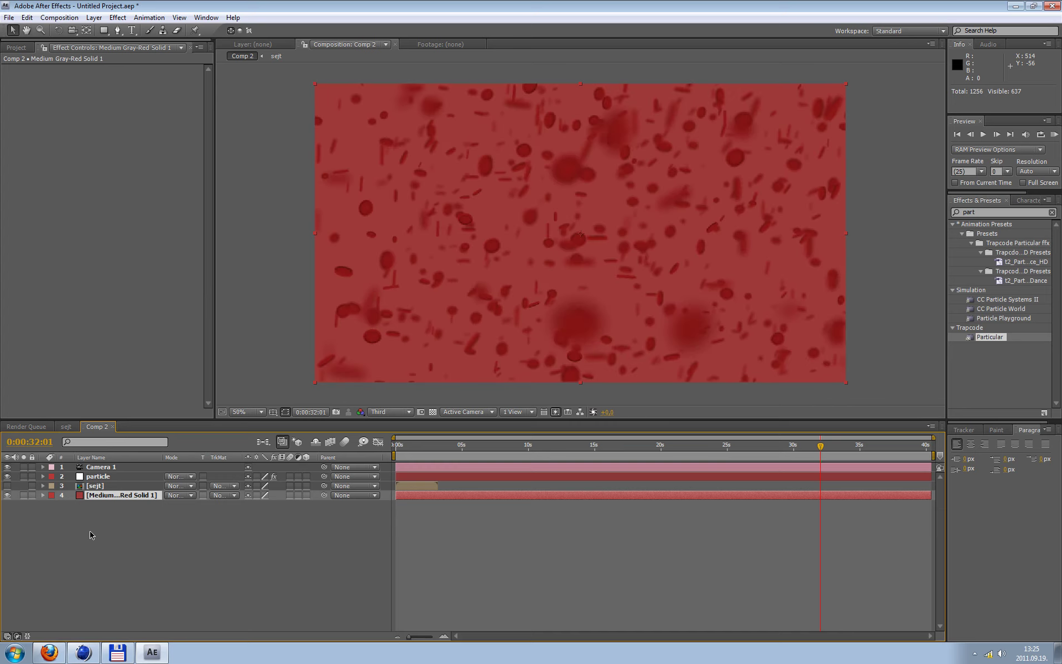
click(88, 534)
click(91, 498)
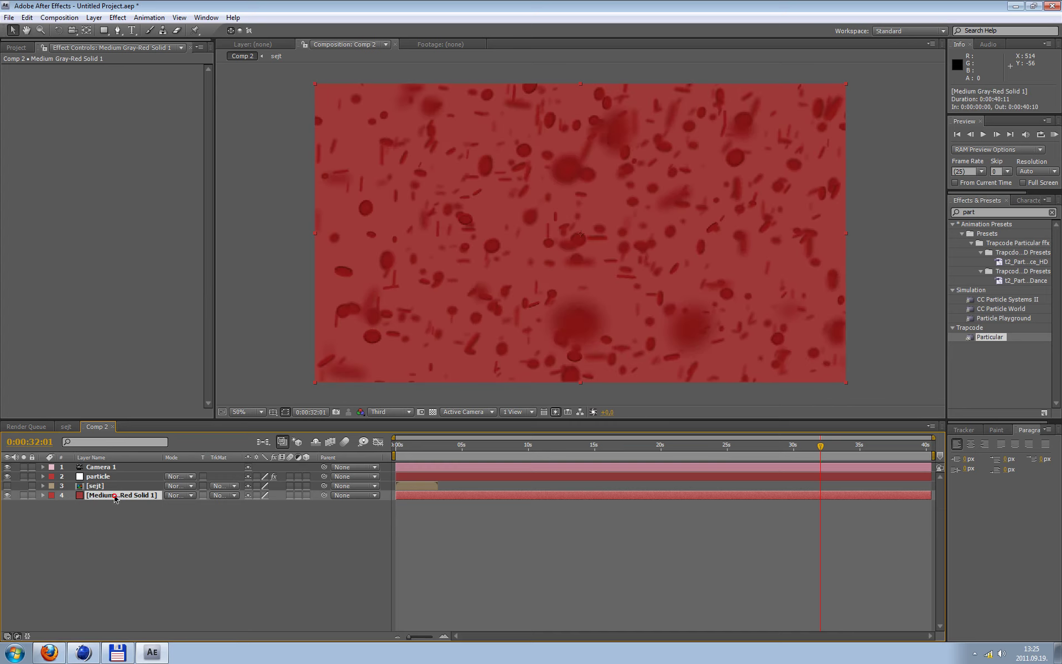
key(Delete)
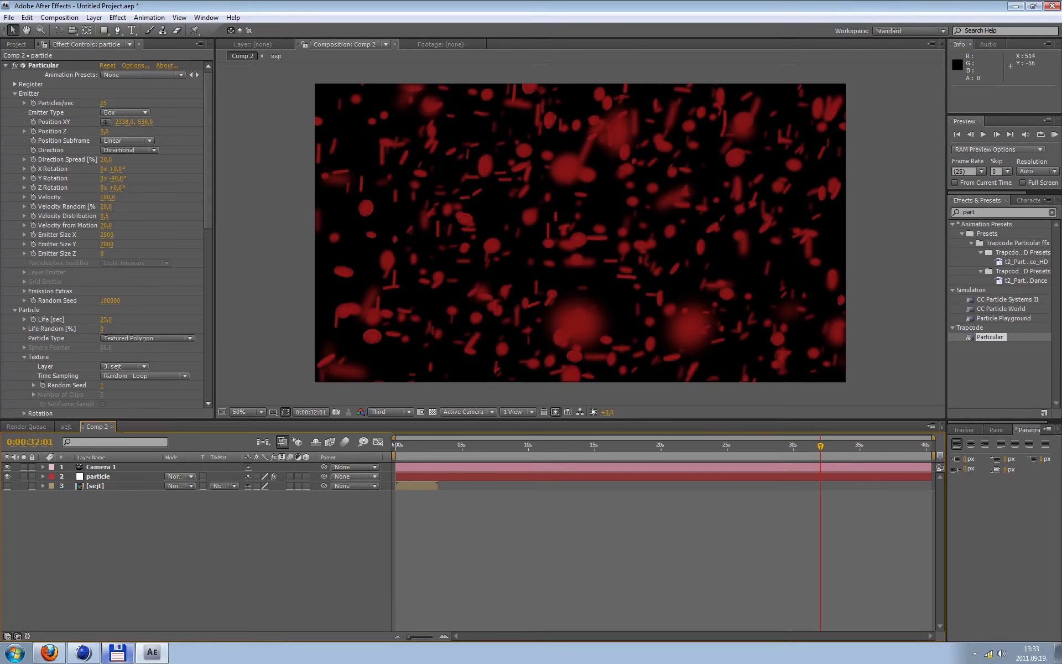
click(84, 652)
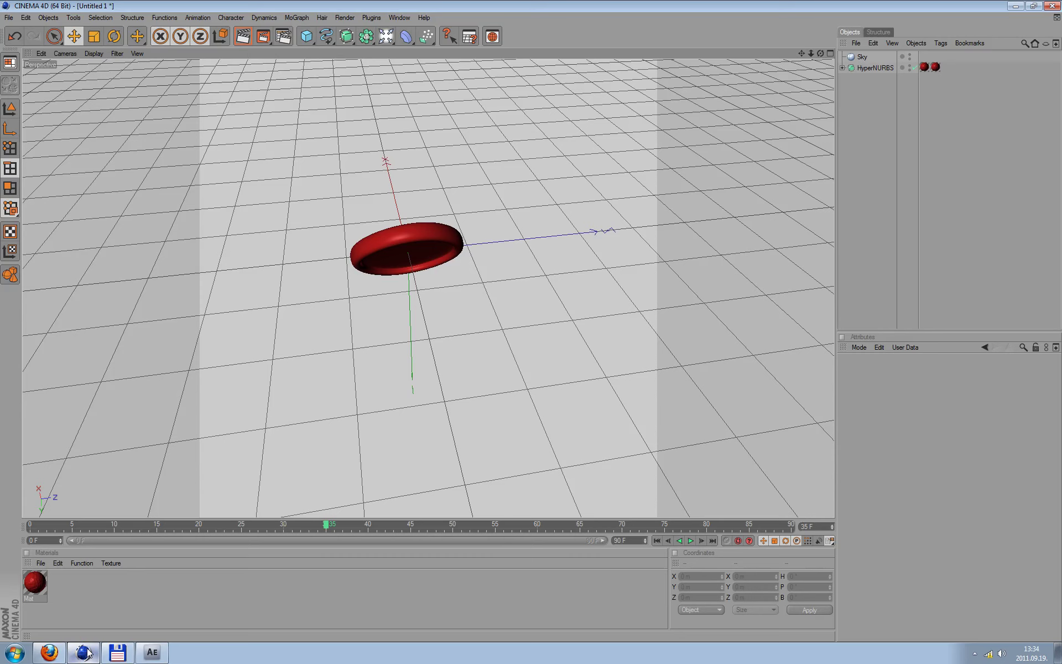
Disable and hide the HyperNURBS blood-cell model and add a new Cube
click(909, 68)
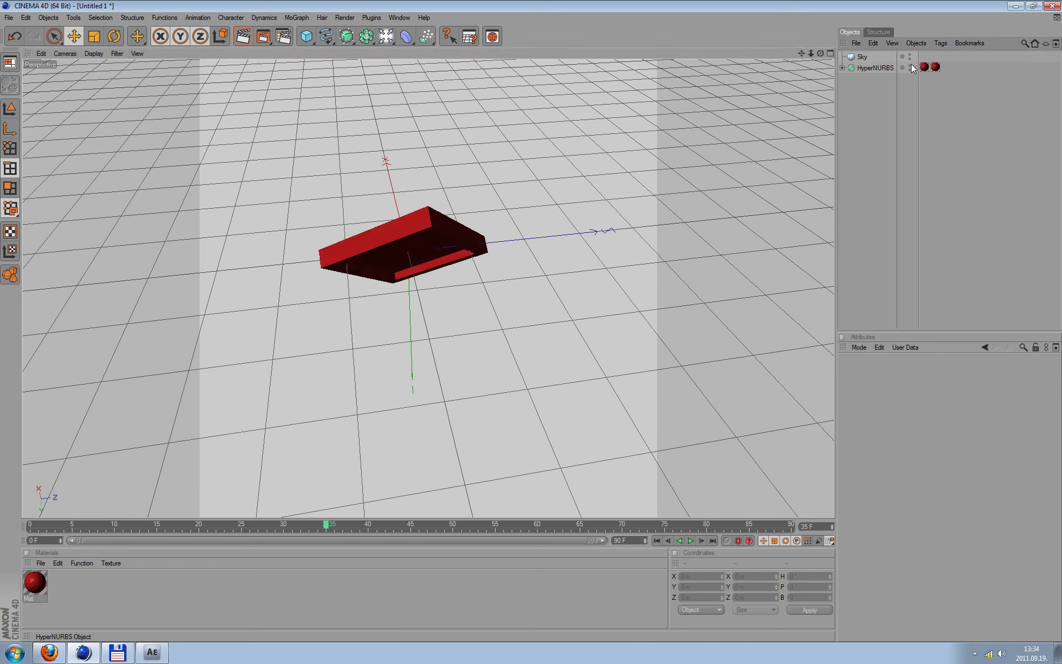
click(909, 68)
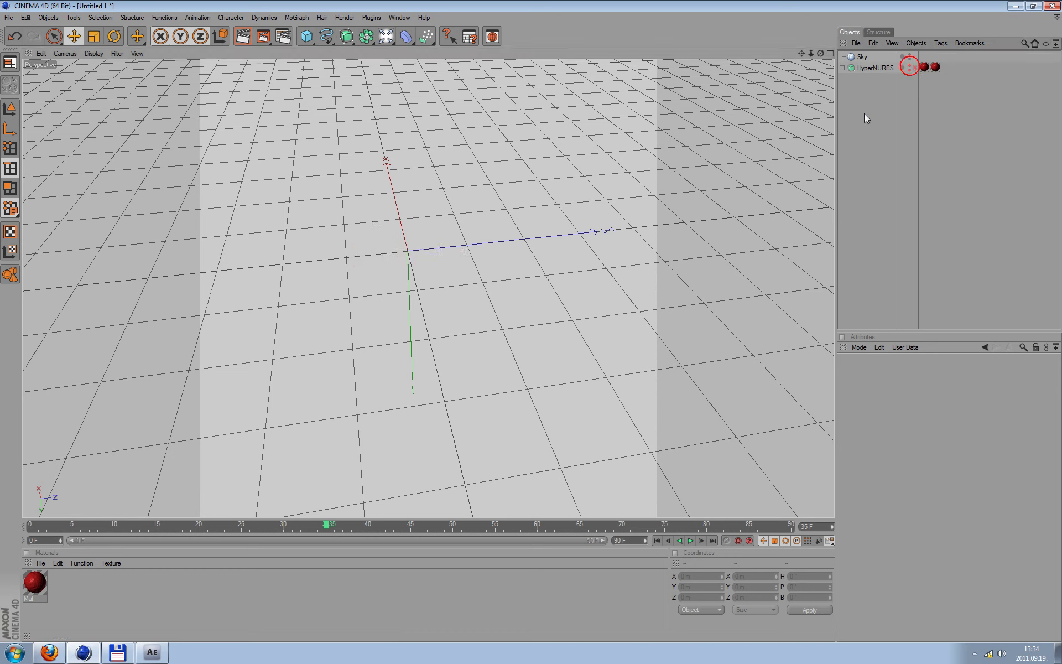
click(307, 36)
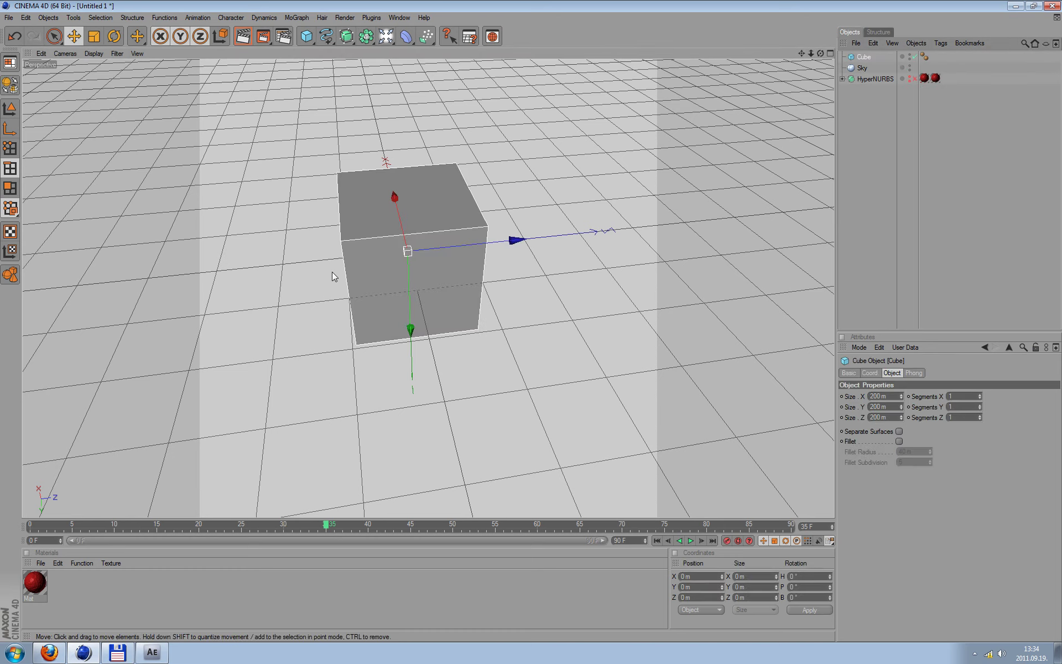
Resize the cube with the Model tool into a flat slab about 187 × 34 × 491 m
click(10, 108)
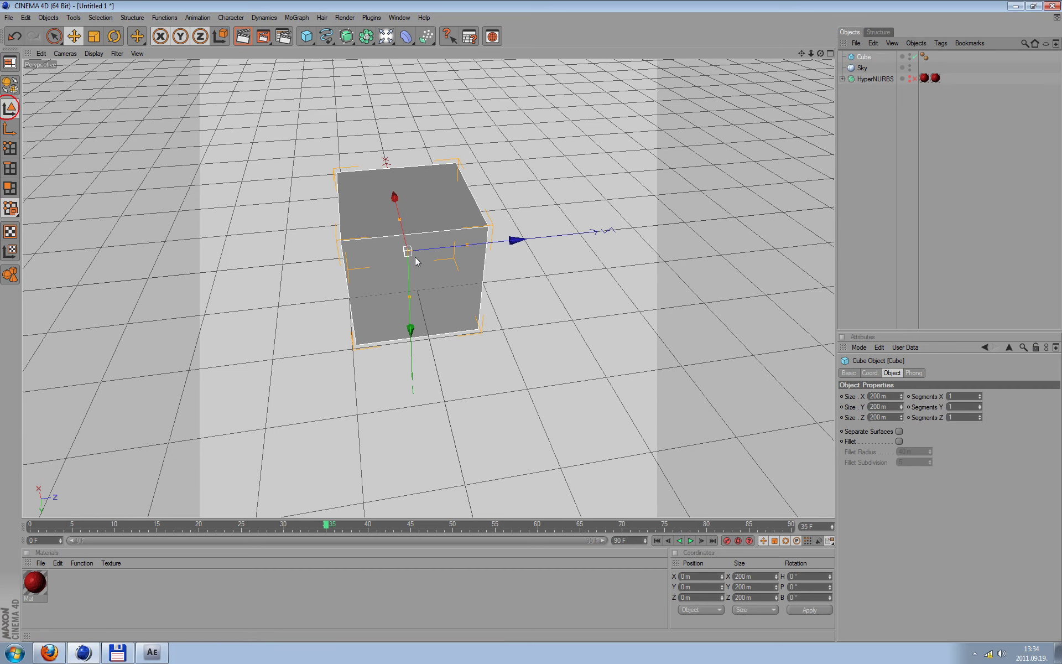
drag(401, 223, 570, 349)
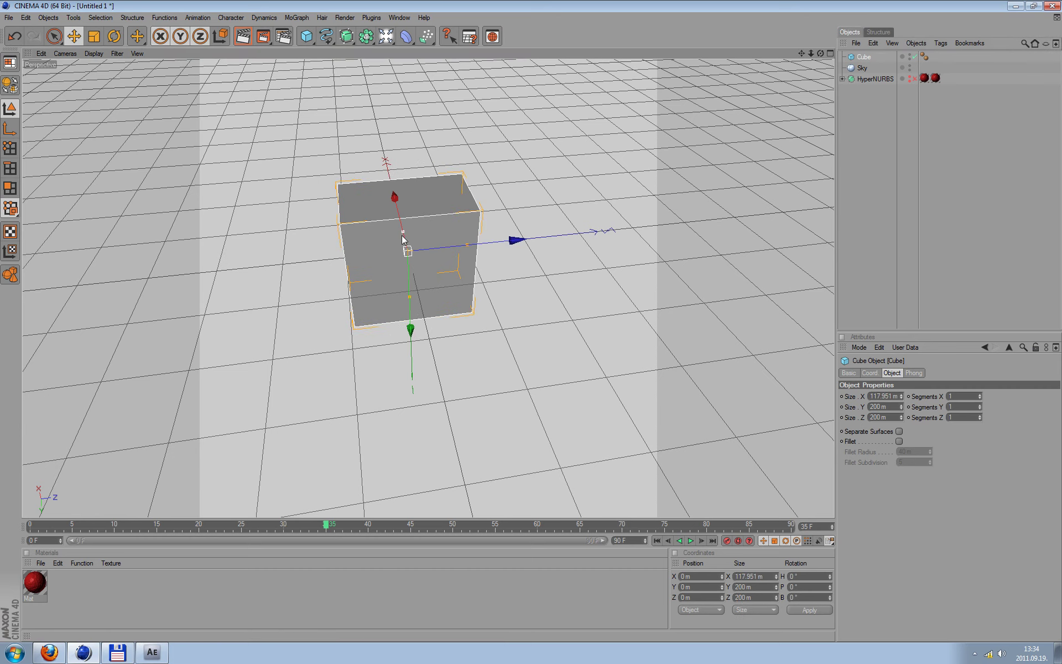
alt+drag(589, 418, 553, 390)
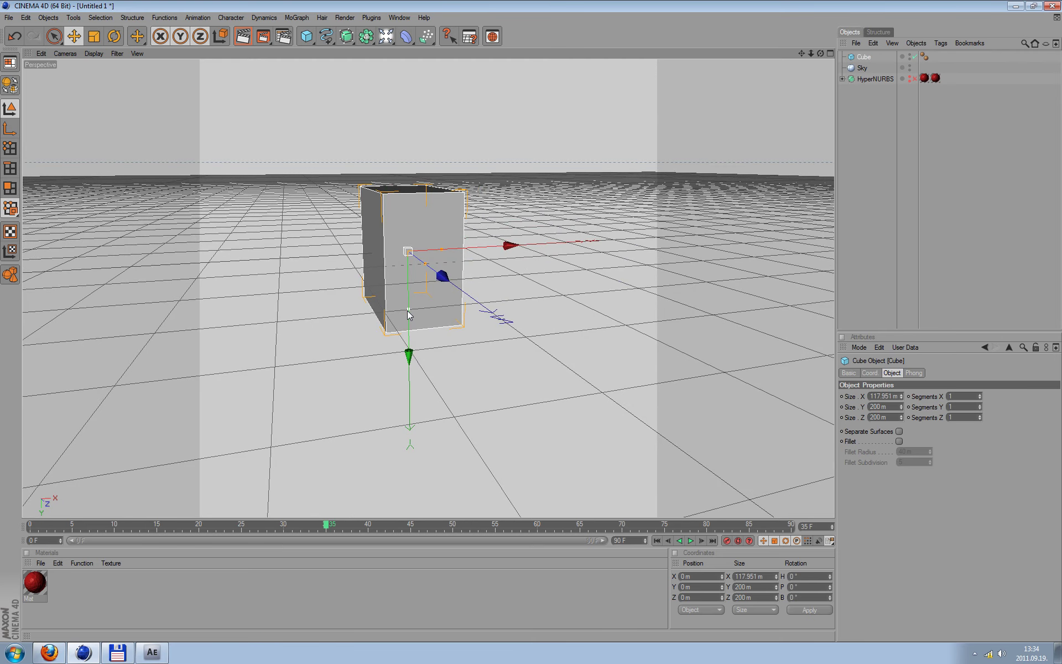
drag(408, 308, 407, 261)
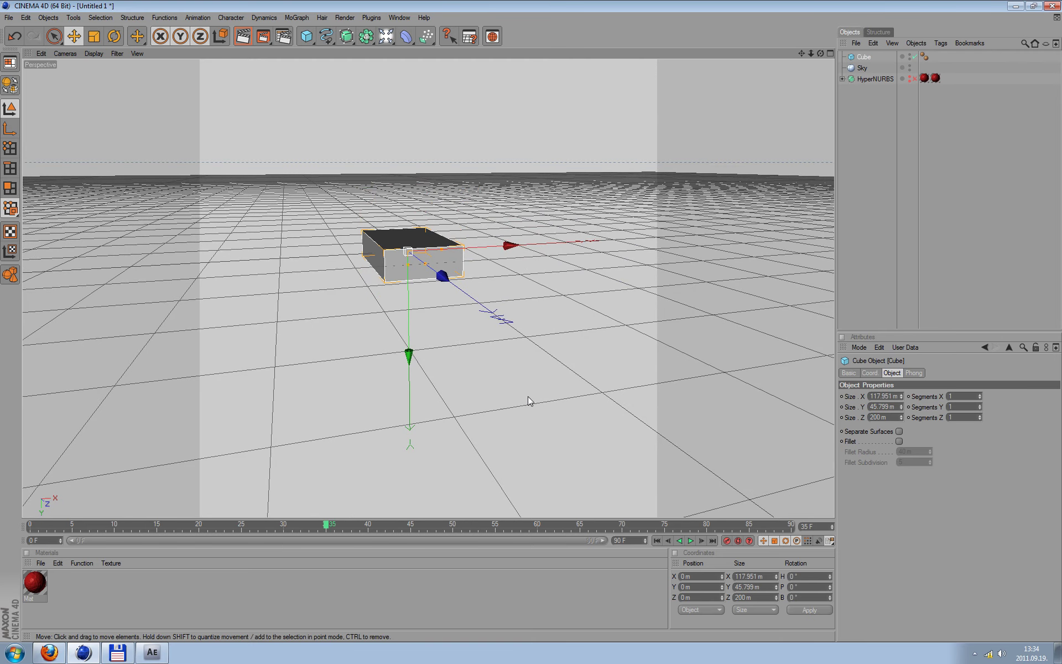
alt+drag(526, 401, 536, 311)
mouse_move(437, 235)
mouse_down()
mouse_move(459, 224)
mouse_move(443, 332)
mouse_up()
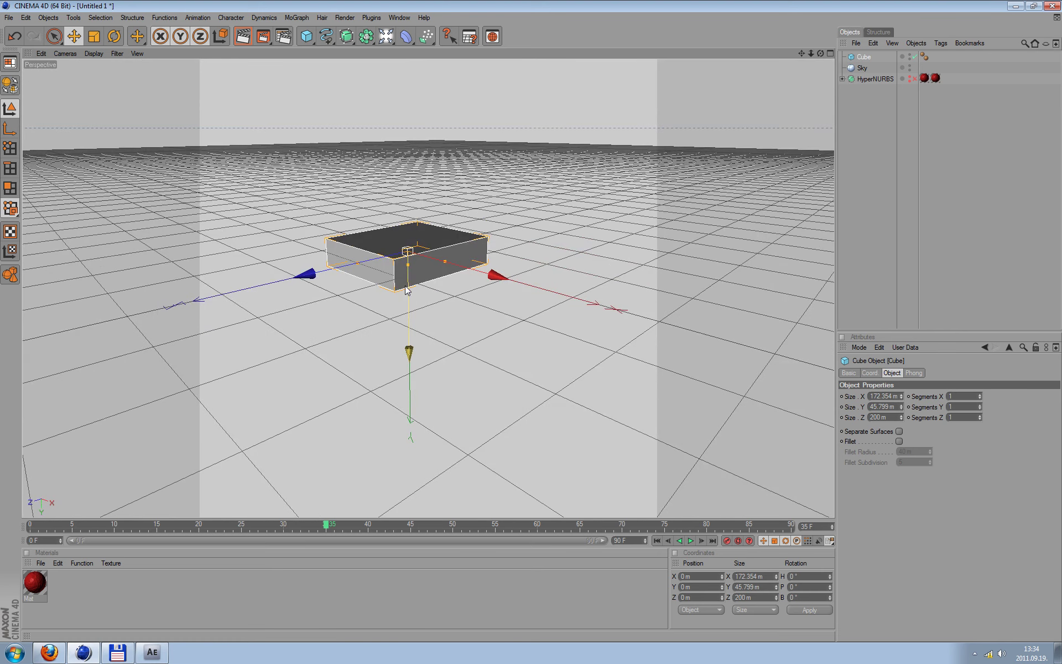
mouse_move(408, 274)
mouse_down()
mouse_move(411, 262)
mouse_move(421, 288)
mouse_move(353, 310)
mouse_move(304, 361)
mouse_up()
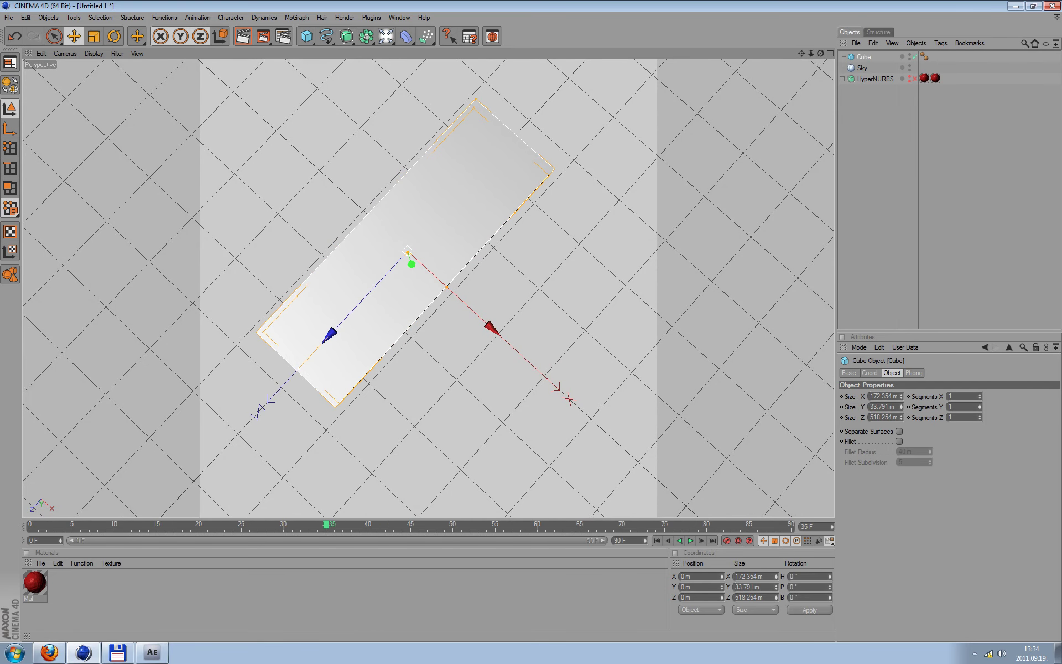
alt+drag(531, 317, 328, 142)
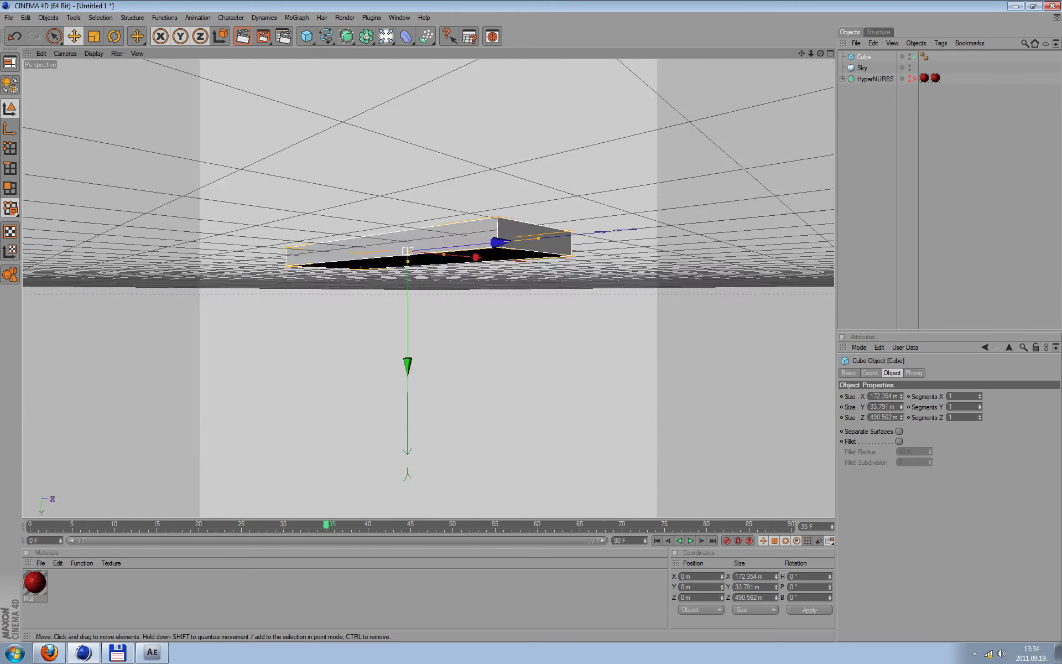
drag(424, 219, 430, 210)
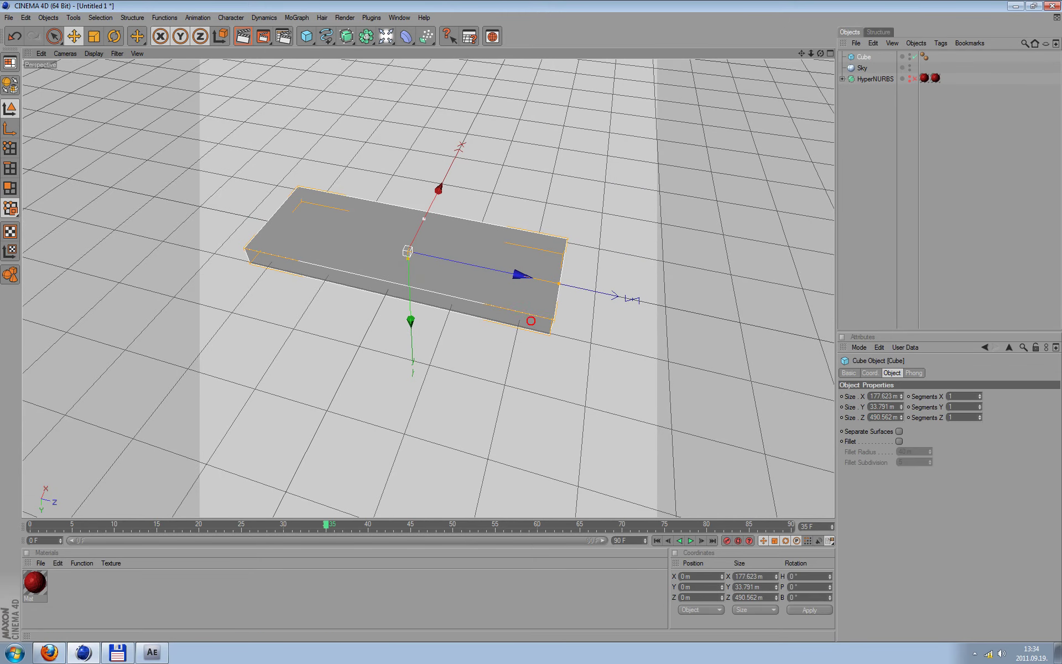
alt+drag(514, 310, 583, 336)
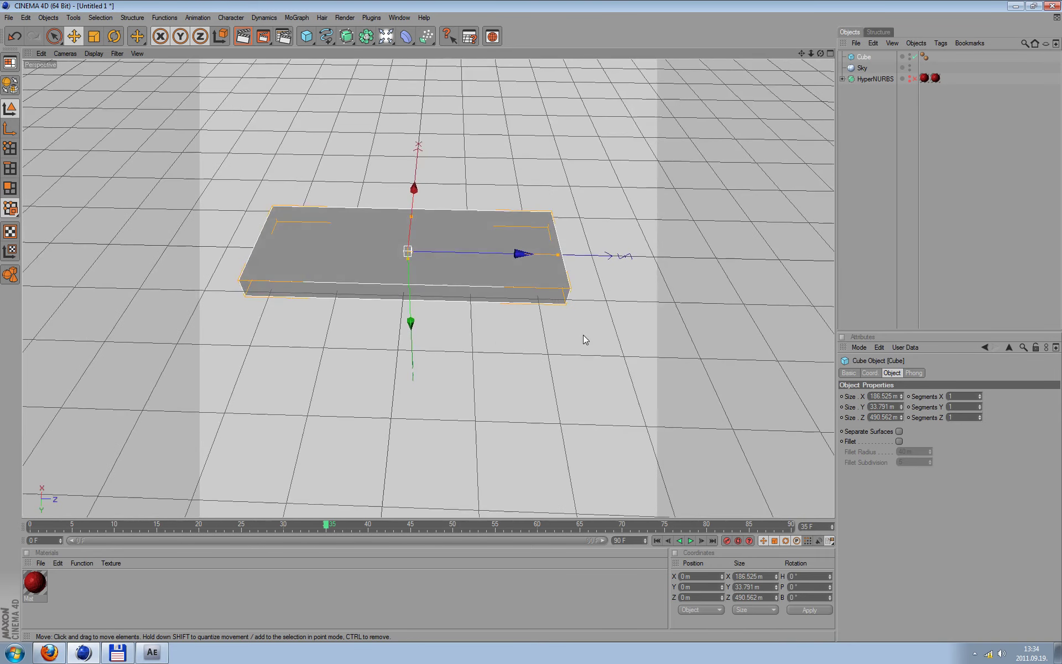
Make the Cube slab an editable polygon object and switch to polygon mode
click(9, 83)
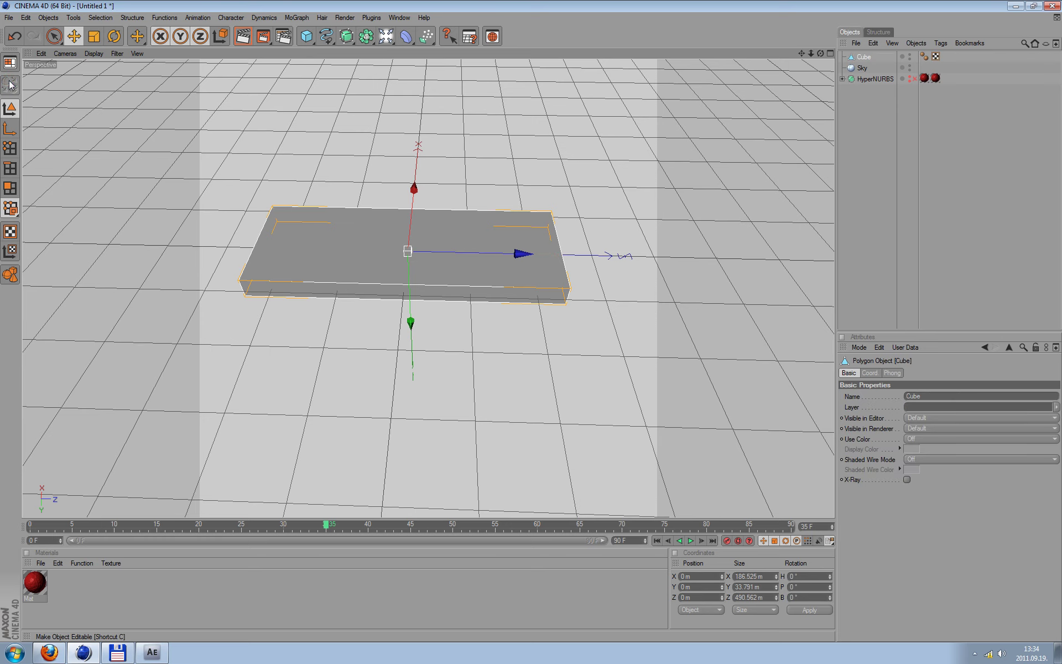
click(532, 314)
click(9, 188)
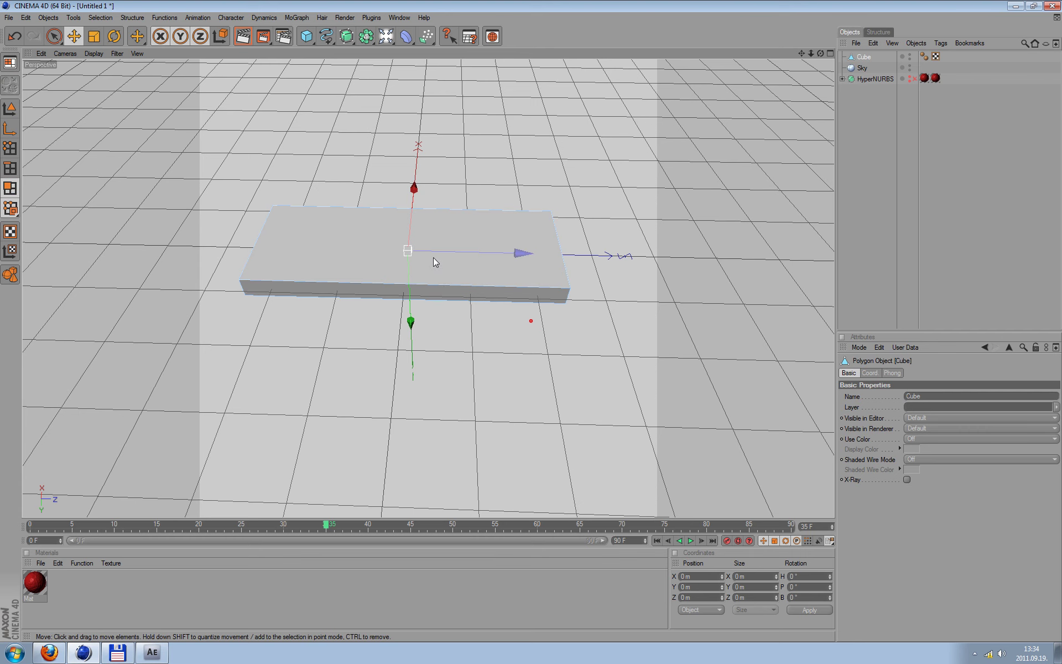
click(433, 257)
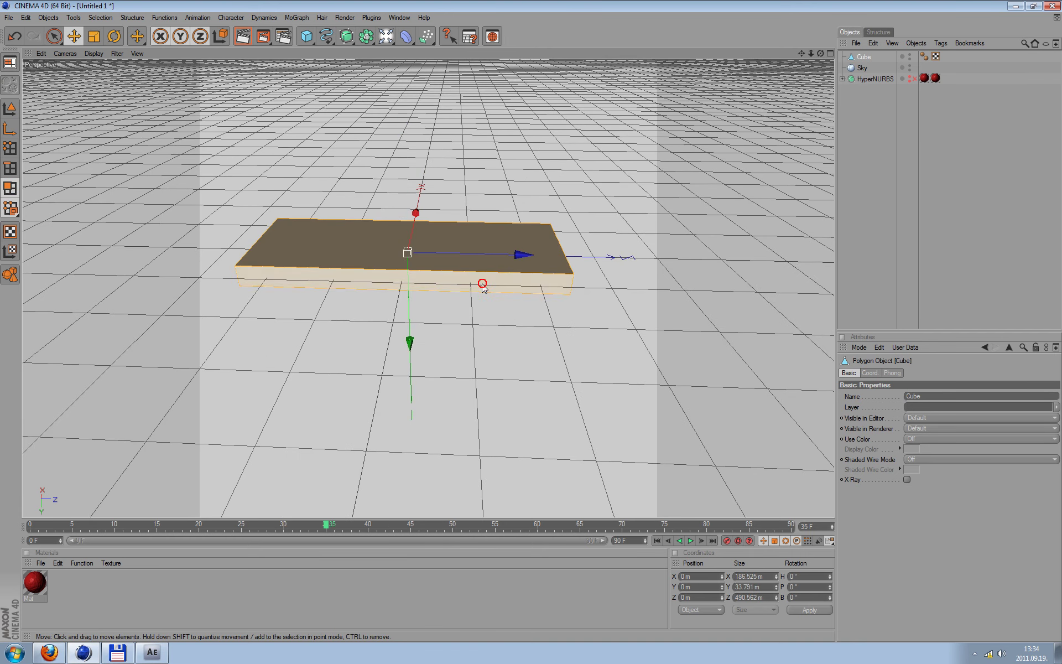
mouse_move(516, 367)
alt+mouse_down()
mouse_move(434, 236)
mouse_move(332, 243)
mouse_move(469, 289)
alt+mouse_up()
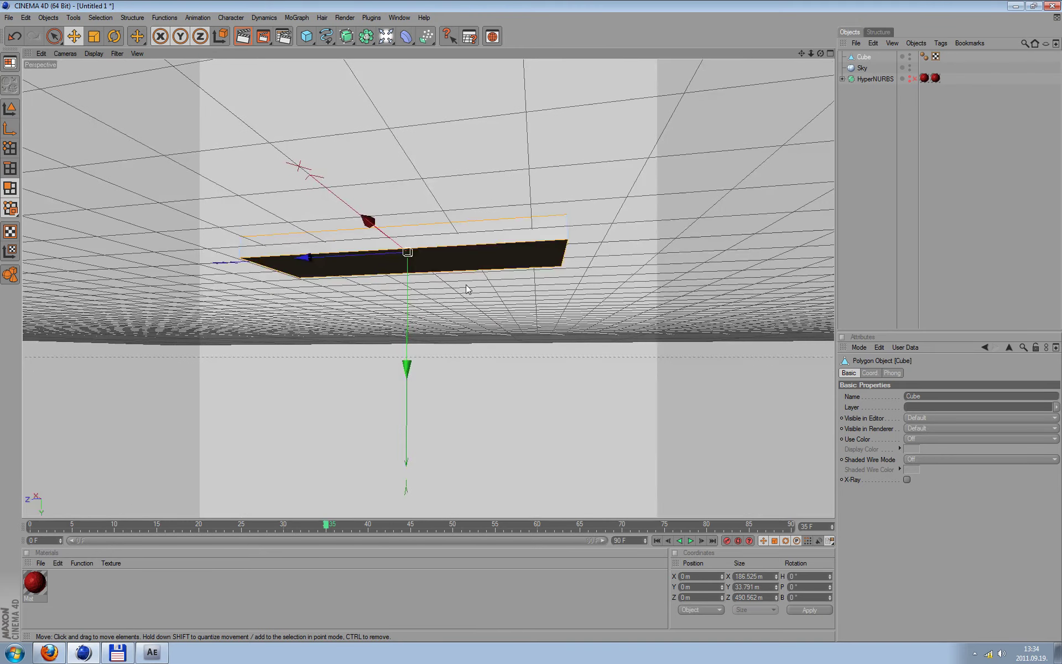
mouse_move(531, 320)
alt+mouse_down()
mouse_move(491, 392)
mouse_move(387, 354)
alt+mouse_up()
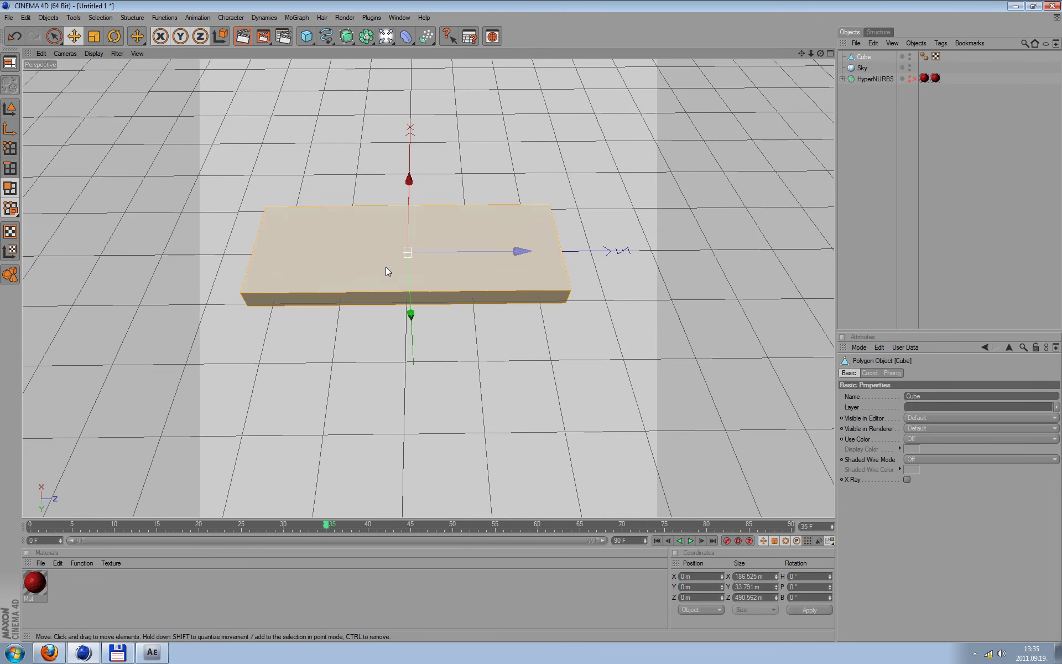
Knife-cut a line through the middle of the slab's top, front and underside faces
right_click(385, 229)
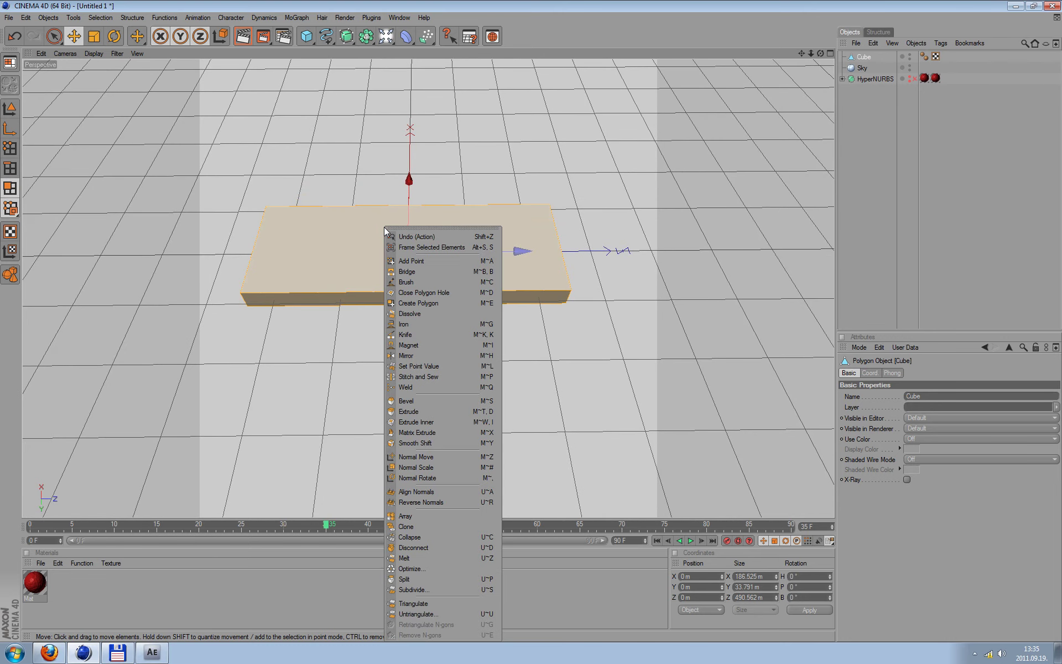
click(395, 335)
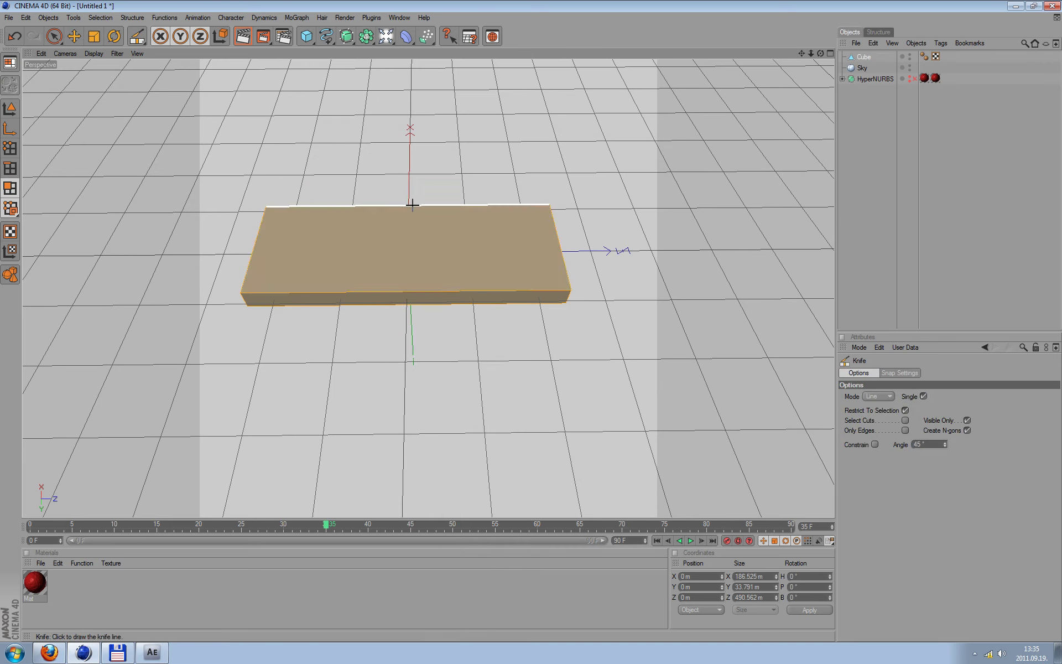
drag(409, 207, 405, 289)
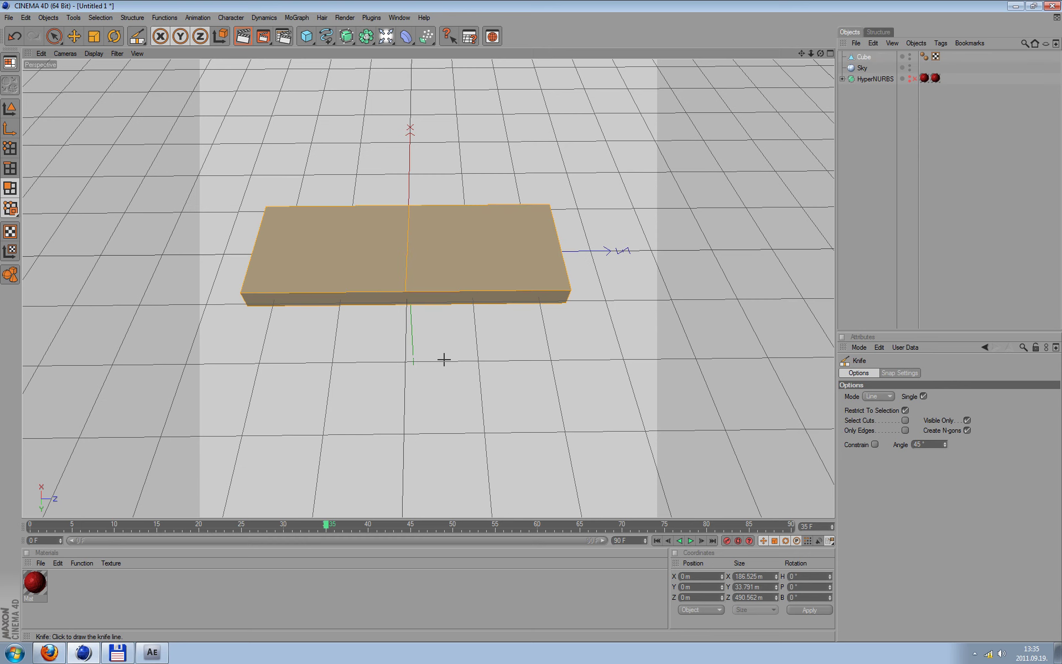
alt+drag(443, 360, 432, 330)
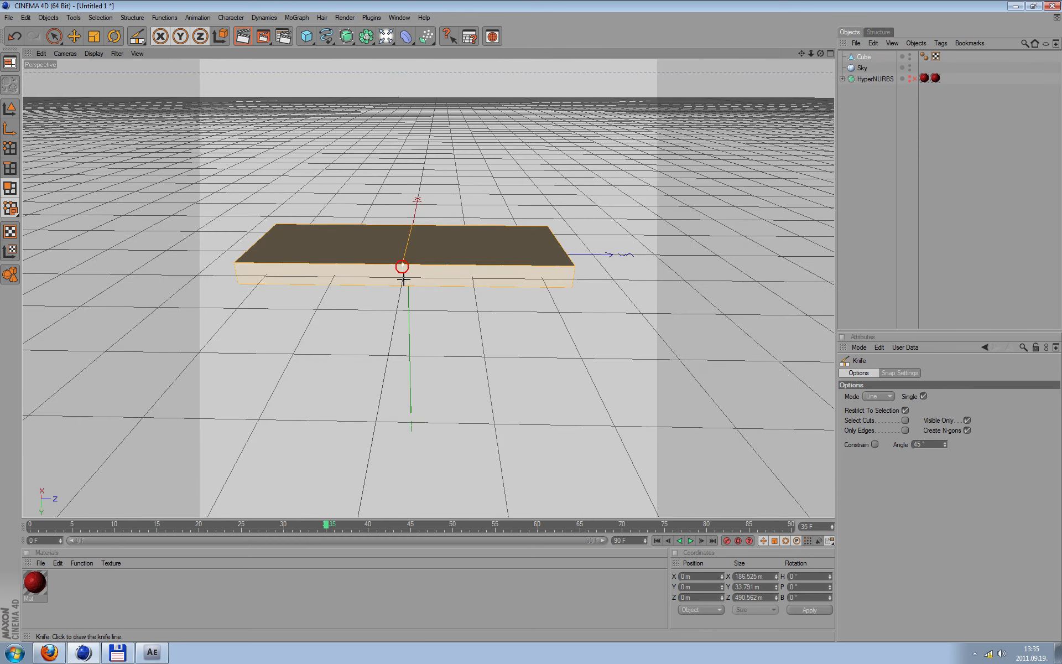
drag(402, 279, 403, 283)
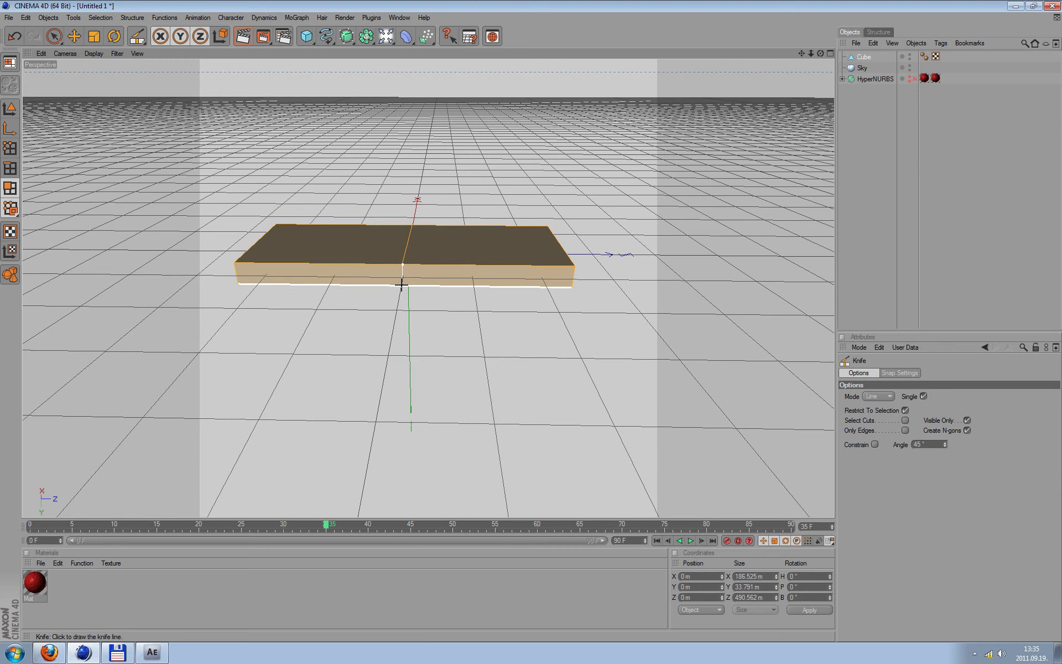
alt+drag(417, 353, 414, 341)
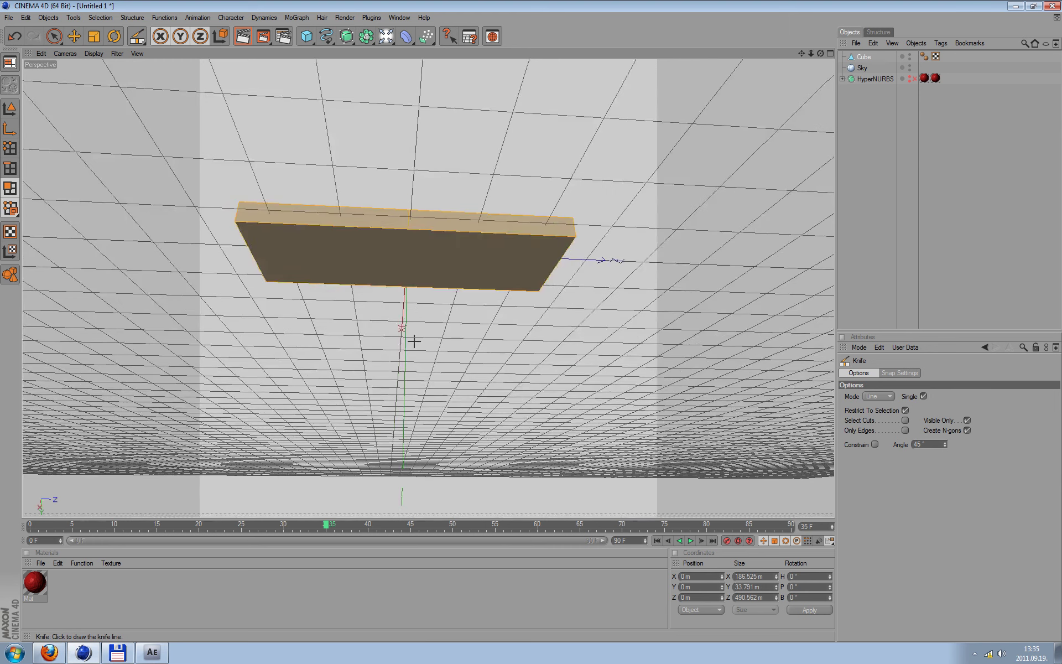
drag(408, 229, 404, 282)
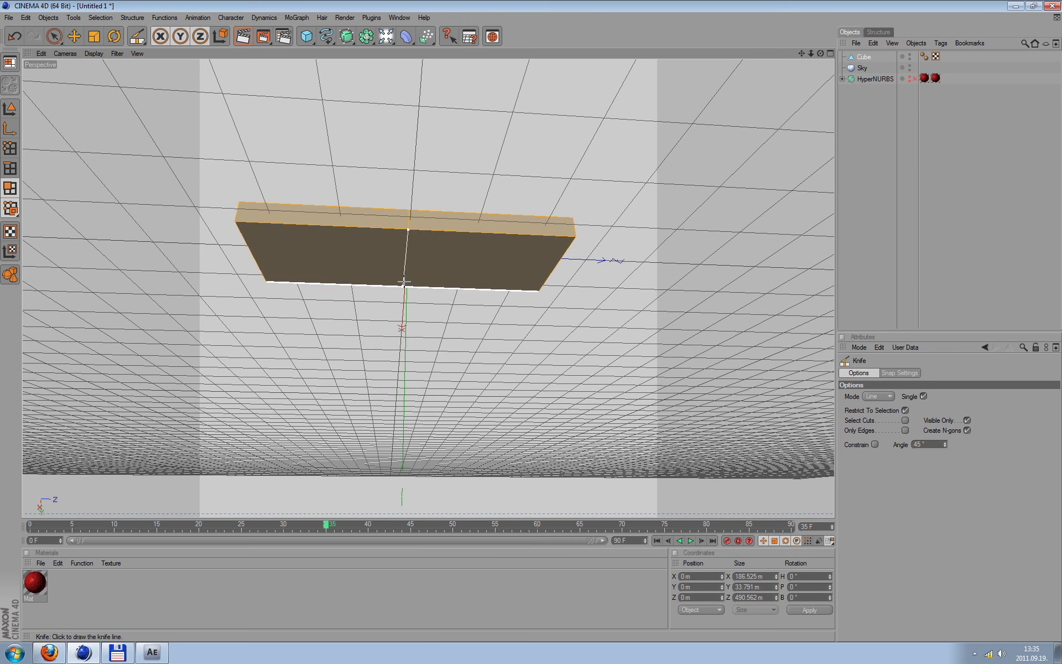
mouse_move(485, 334)
alt+mouse_down()
mouse_move(528, 354)
mouse_move(513, 306)
alt+mouse_up()
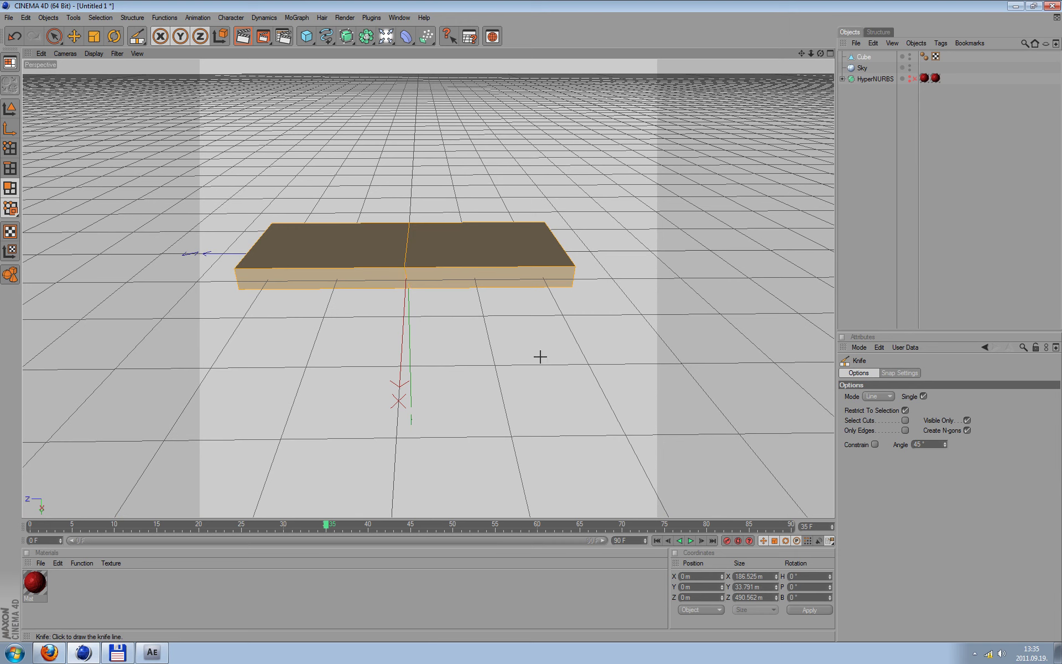
Pull the slab's front edge and front corner edge outward with the Move tool
click(75, 36)
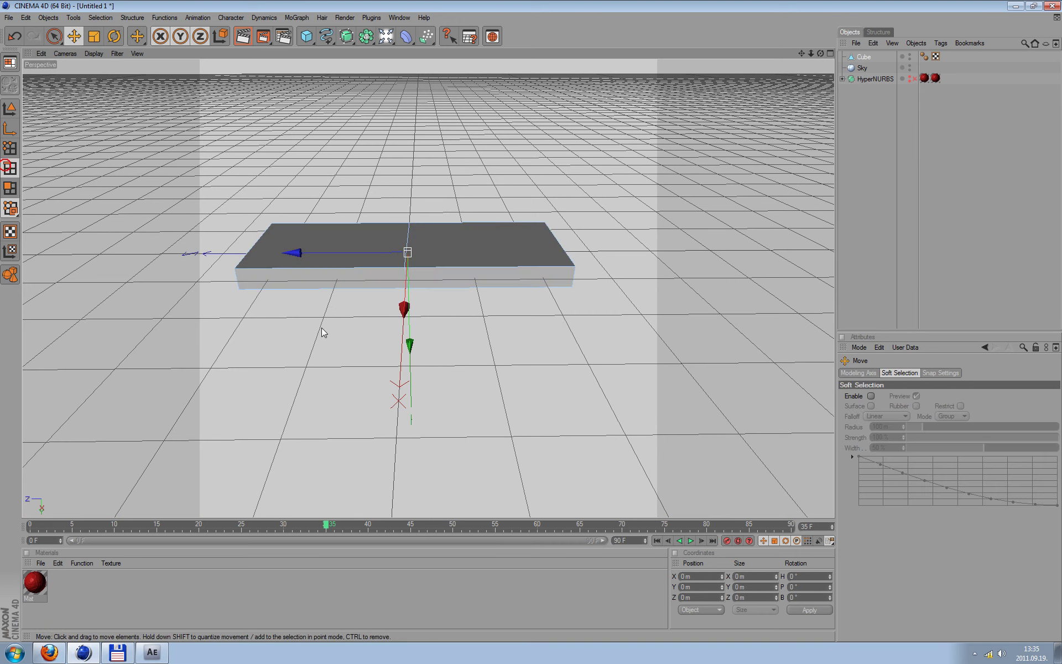
alt+drag(736, 422, 579, 380)
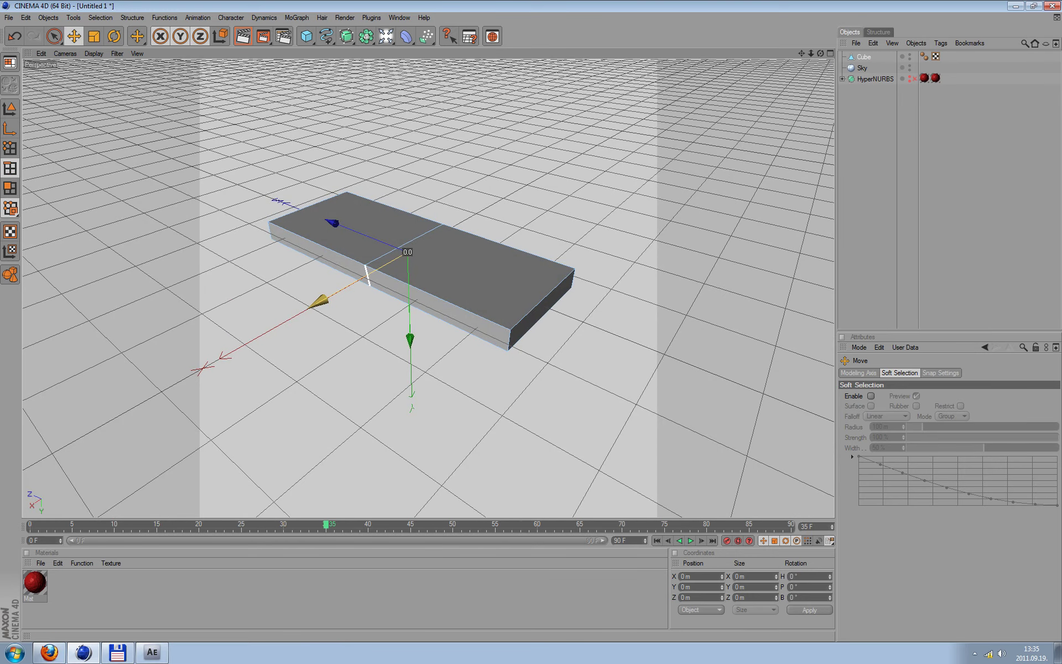
click(366, 272)
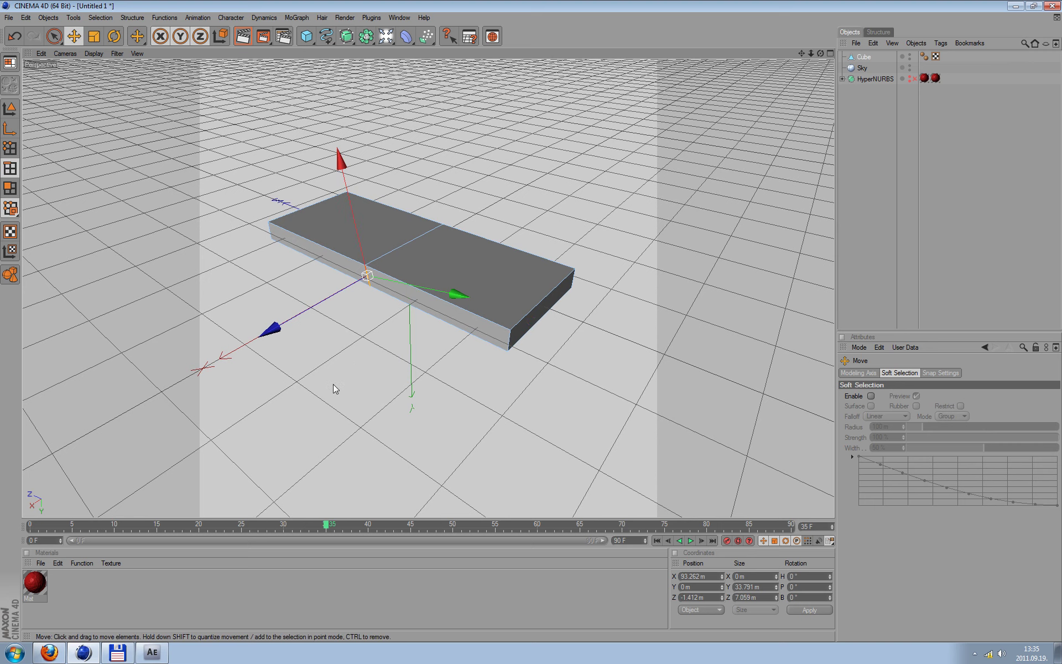
drag(278, 328, 223, 356)
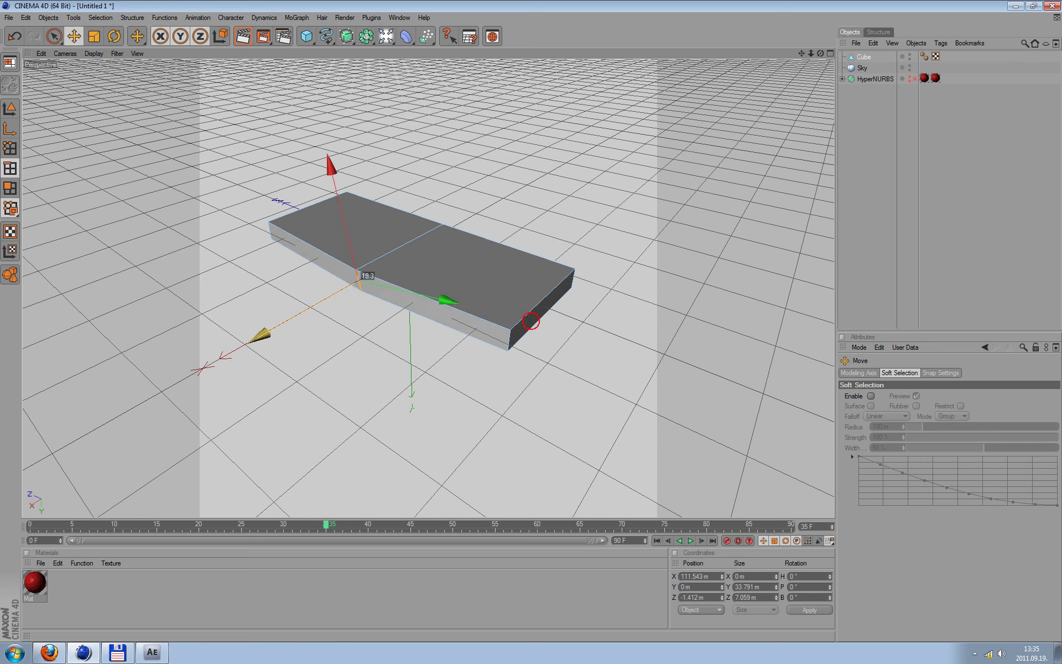
alt+drag(592, 185, 505, 330)
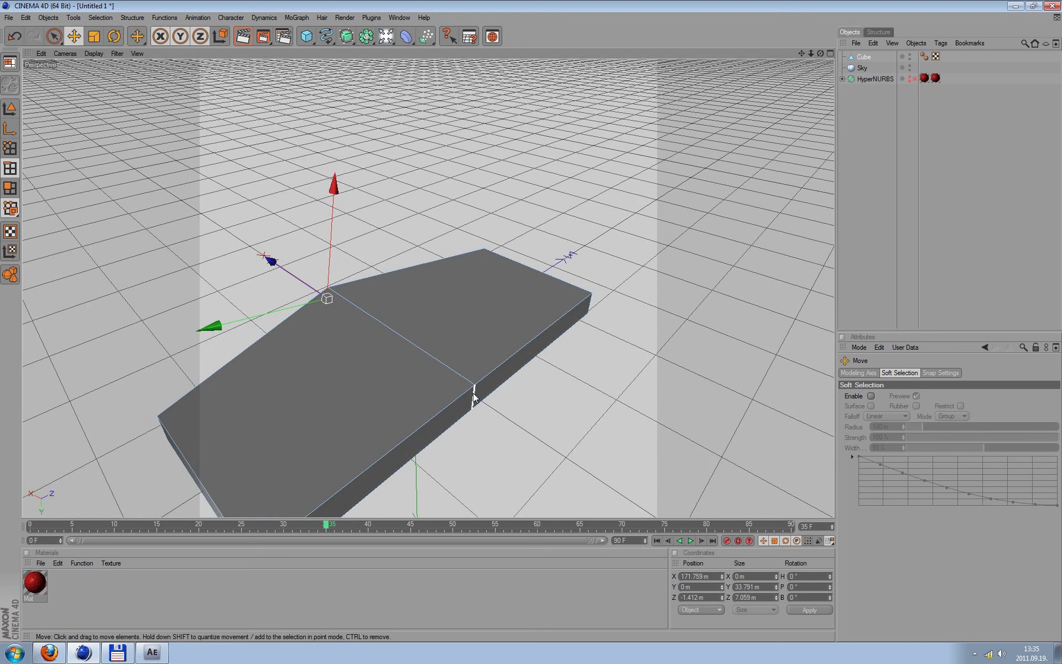
click(474, 394)
drag(579, 471, 636, 500)
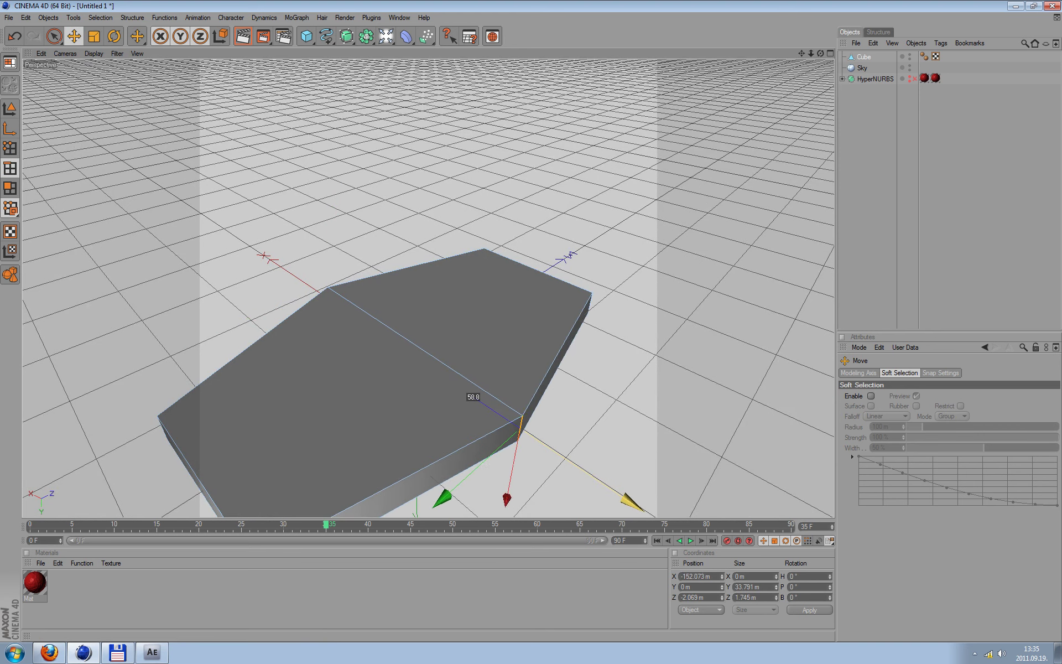
Pull the slab's lower front edge outward, redoing it at a shorter distance
scroll(658, 332, down, 2)
alt+drag(625, 338, 250, 513)
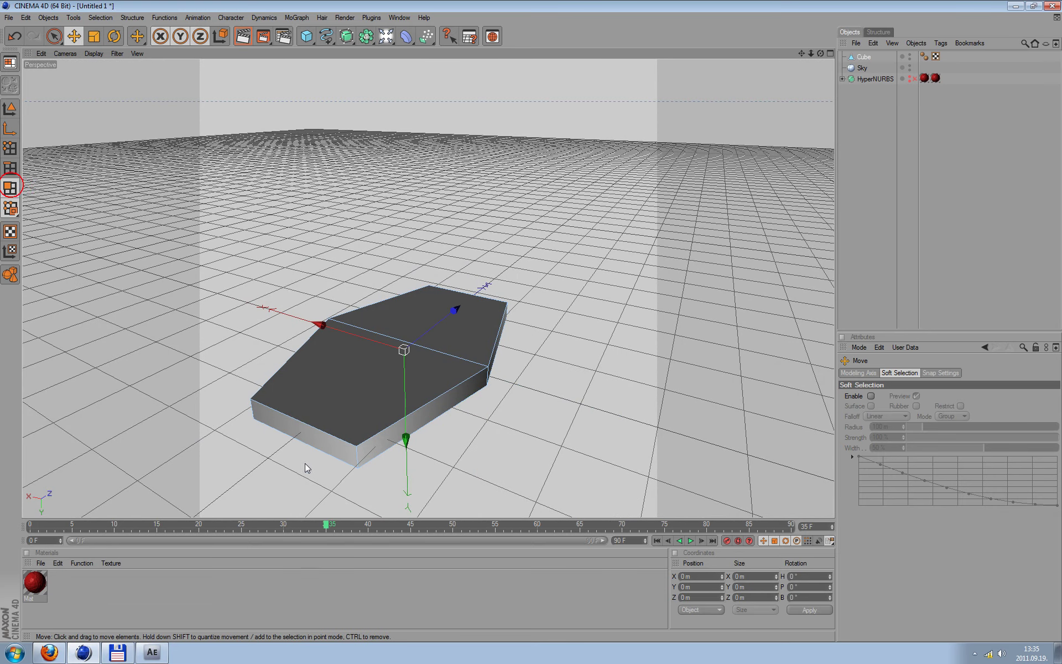
click(301, 437)
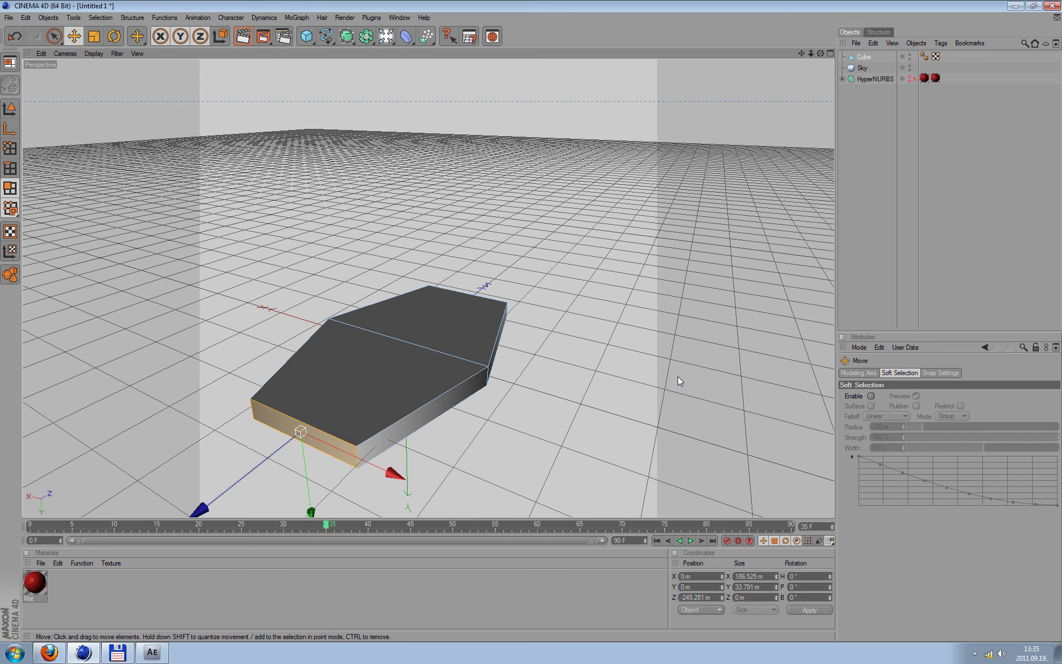
scroll(242, 485, down, 2)
drag(241, 470, 165, 515)
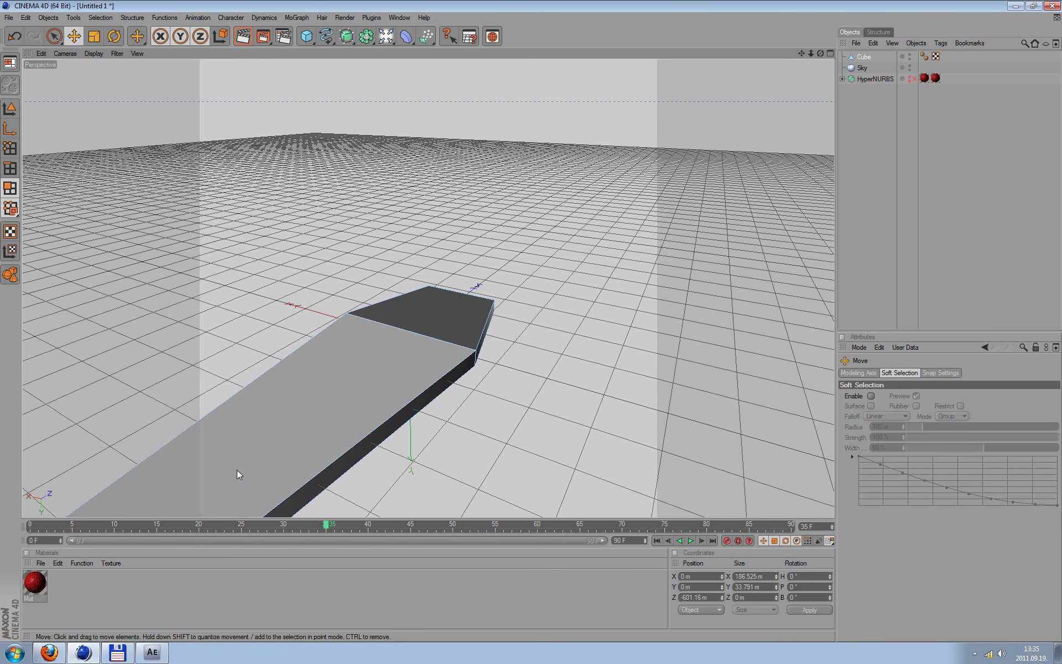
key(ctrl+z)
drag(235, 469, 197, 499)
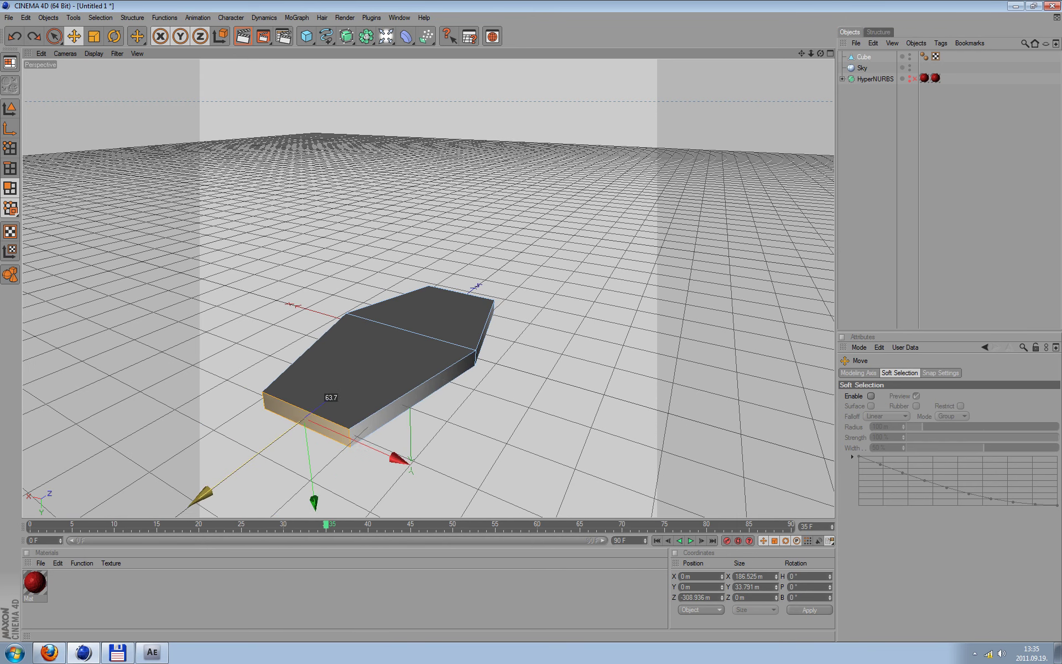
Undo the last edge move and slide the edge outward along Z instead
alt+drag(539, 366, 704, 180)
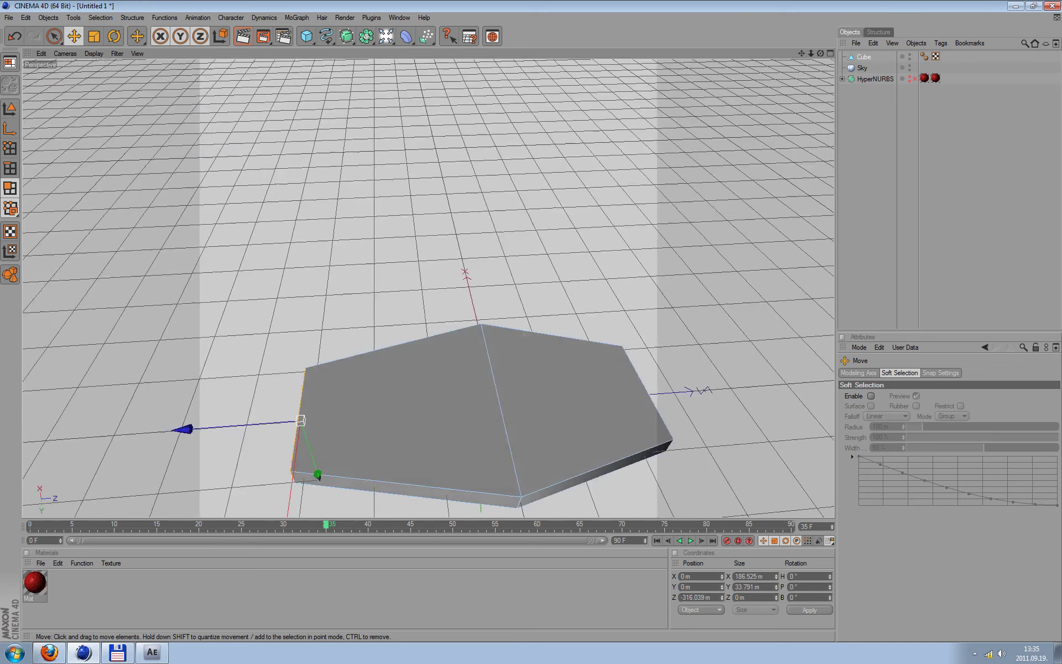
mouse_move(801, 53)
mouse_down()
mouse_move(531, 321)
mouse_move(347, 392)
mouse_up()
key(ctrl+z)
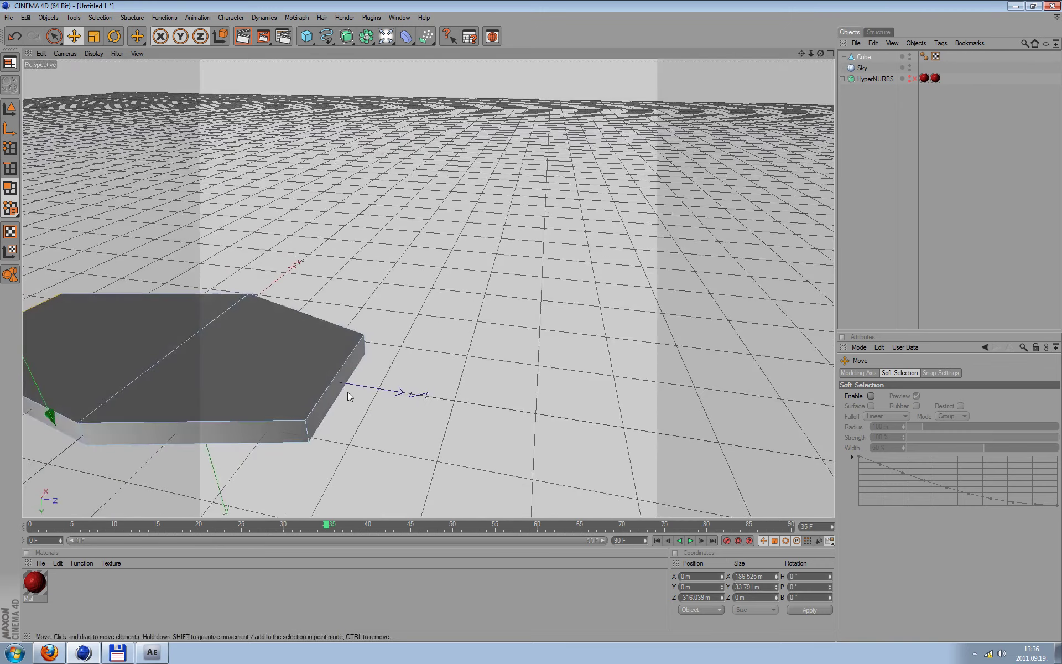
drag(421, 396, 478, 406)
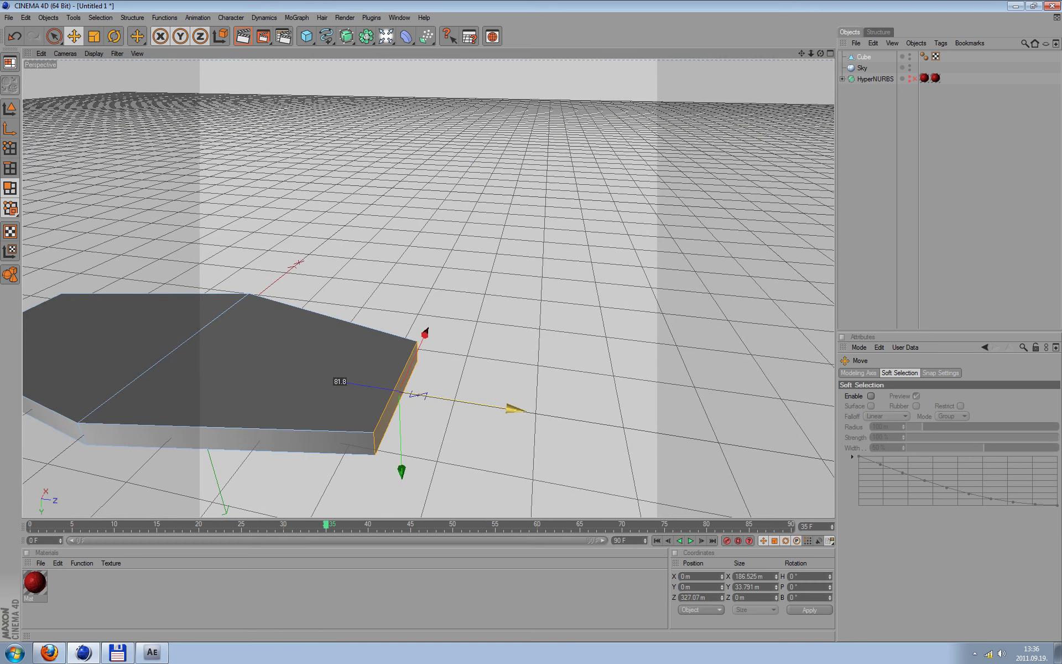
scroll(562, 343, down, 1)
scroll(603, 360, down, 1)
mouse_move(647, 377)
alt+mouse_down()
mouse_move(470, 354)
mouse_move(256, 481)
alt+mouse_up()
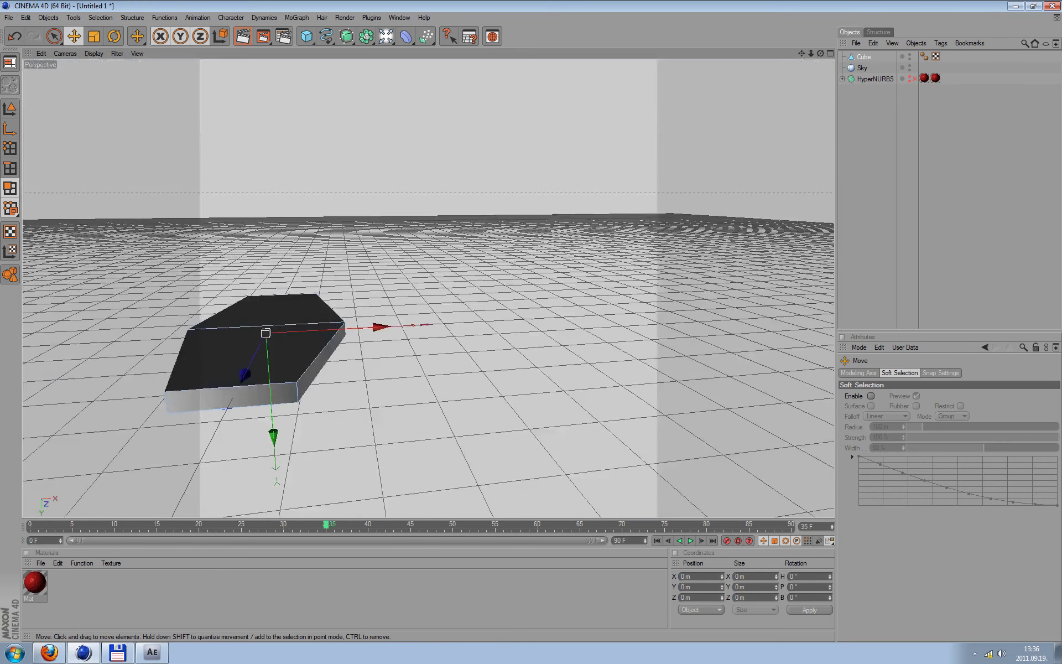
In Edge mode, move the bottom front and right front edges outward
click(10, 168)
click(284, 452)
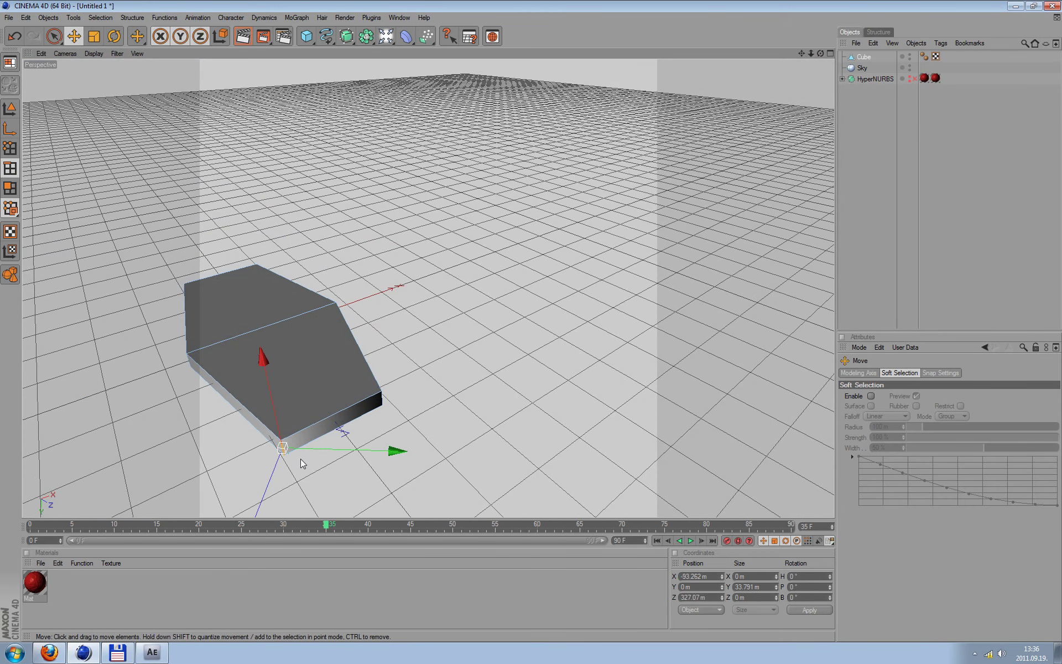
drag(531, 320, 535, 314)
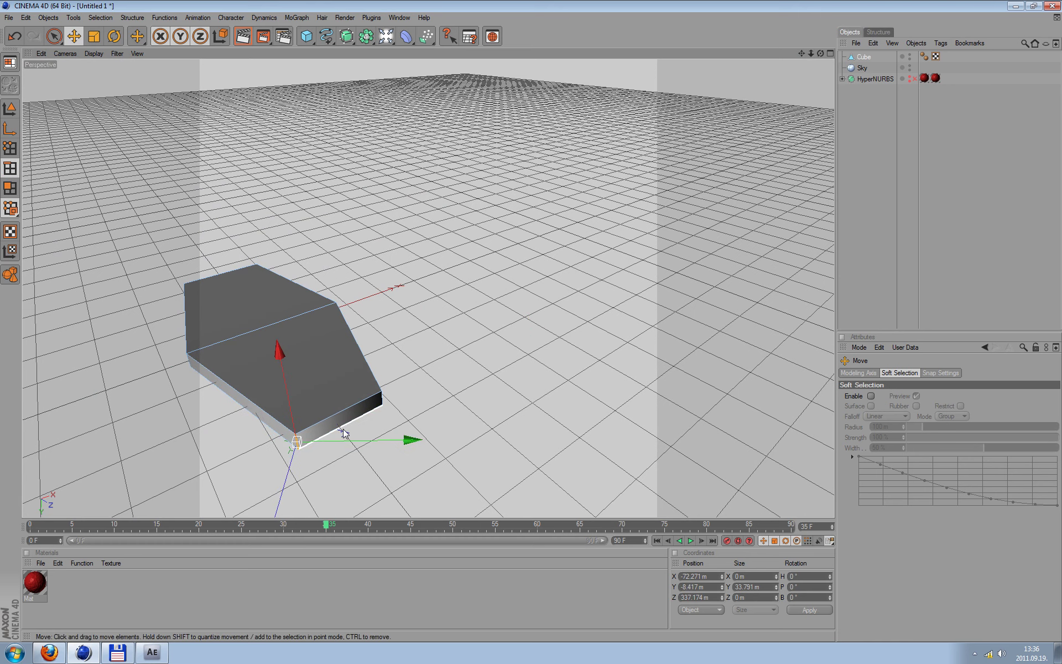
click(381, 399)
drag(376, 397, 366, 406)
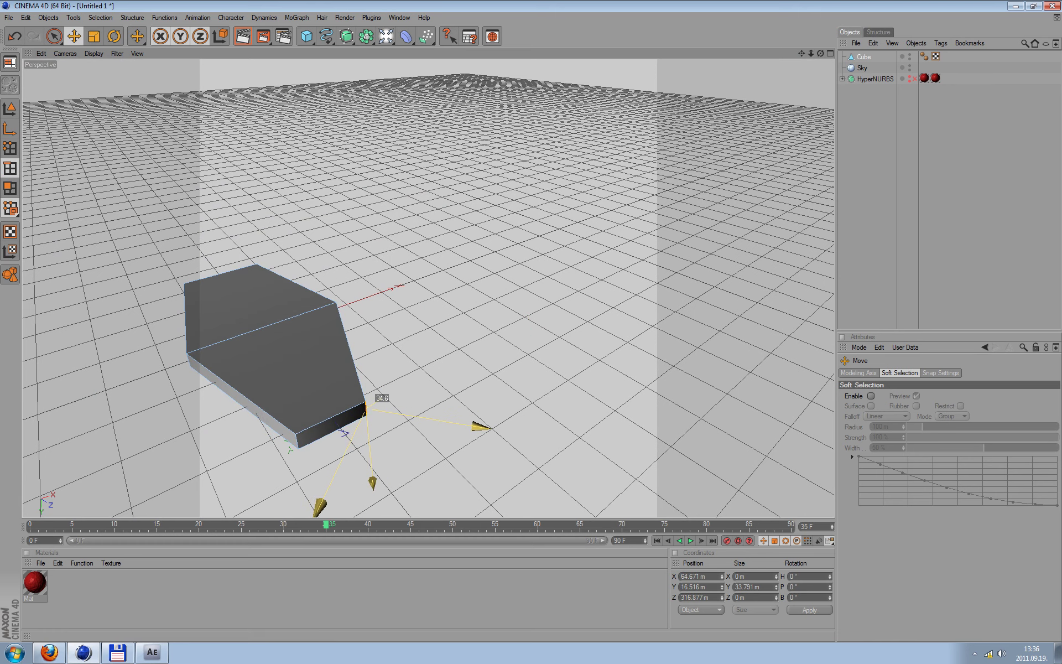
Move the corner edges outward to complete the six-sided outline
drag(820, 53, 965, 42)
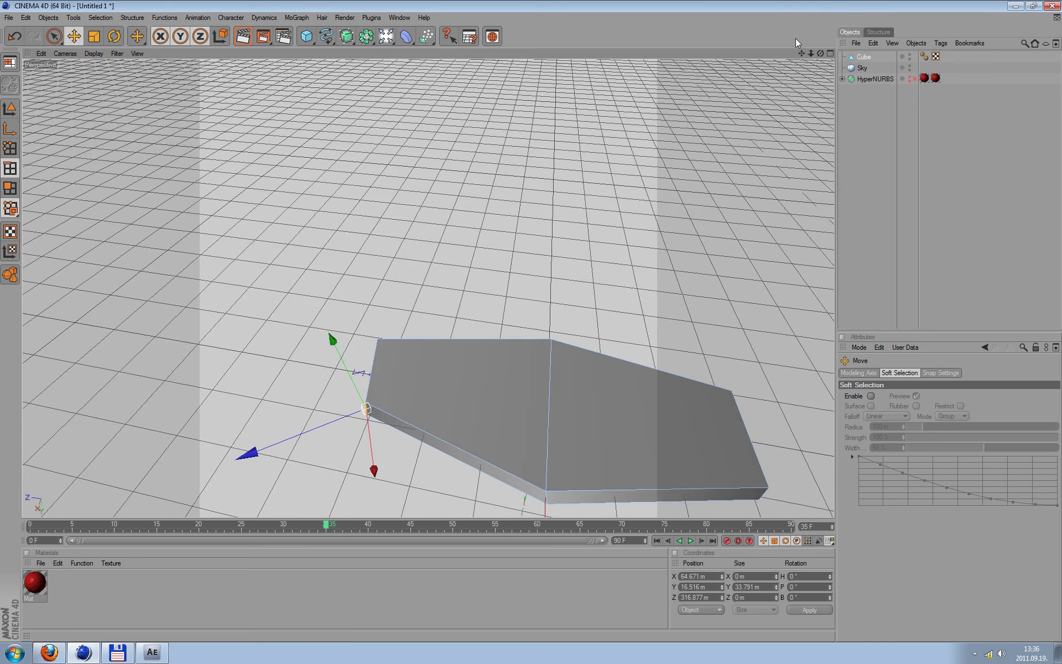
drag(800, 52, 549, 362)
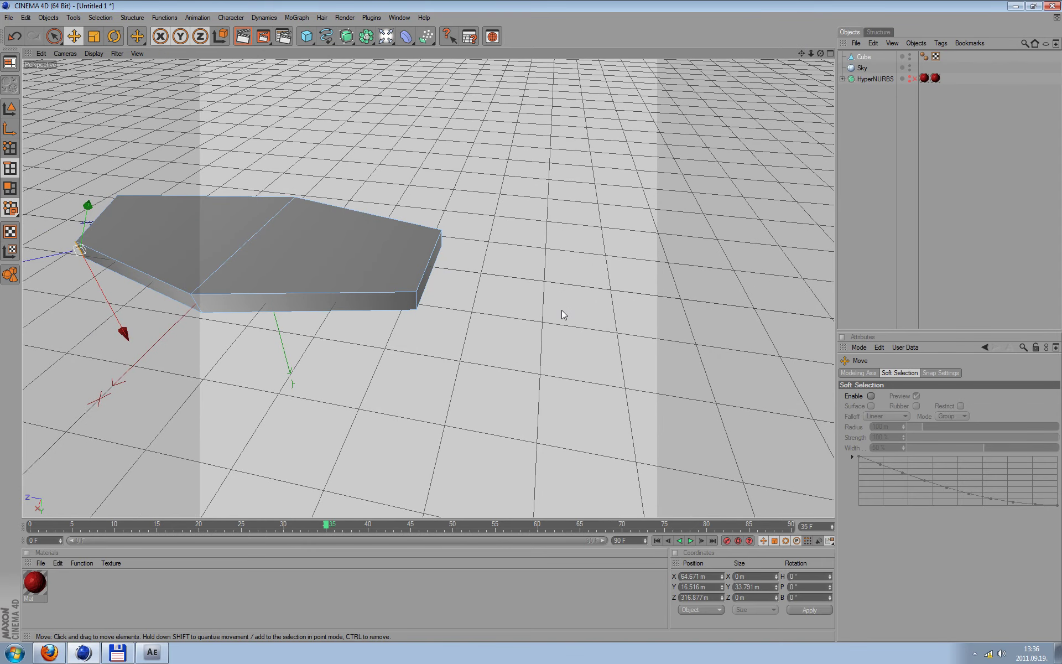
mouse_move(562, 312)
alt+mouse_down()
mouse_move(456, 360)
mouse_move(440, 325)
alt+mouse_up()
click(415, 324)
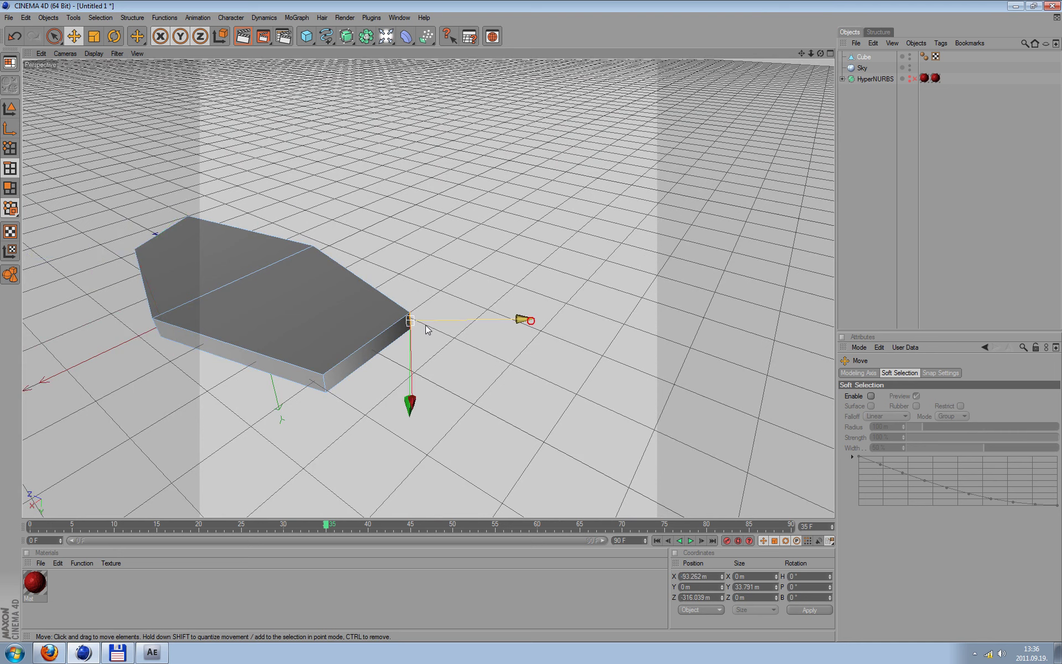
drag(526, 321, 528, 322)
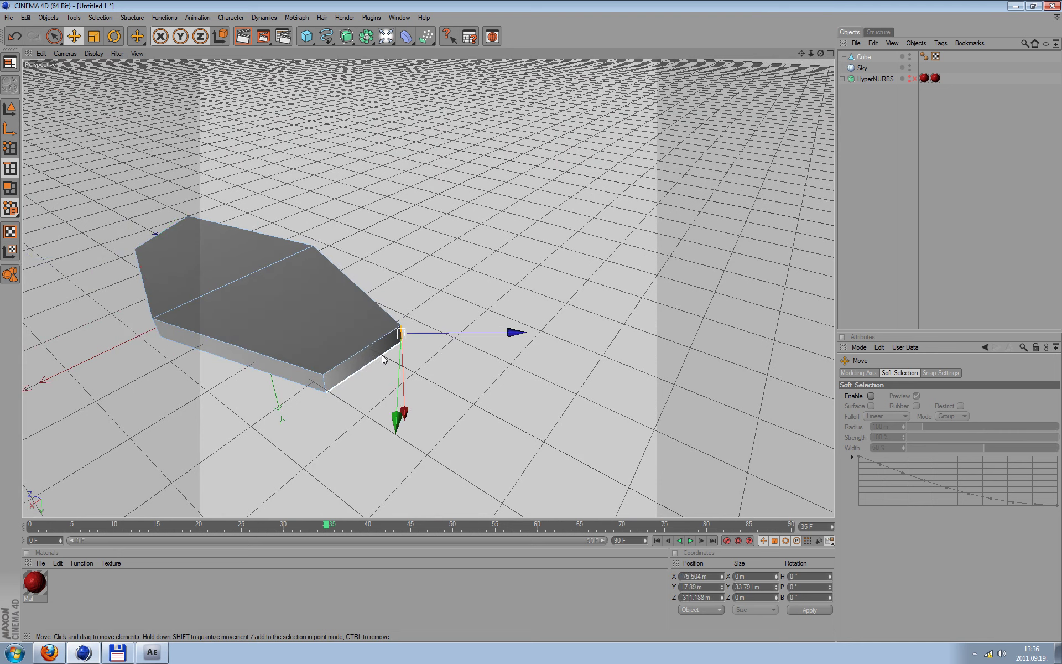
click(326, 386)
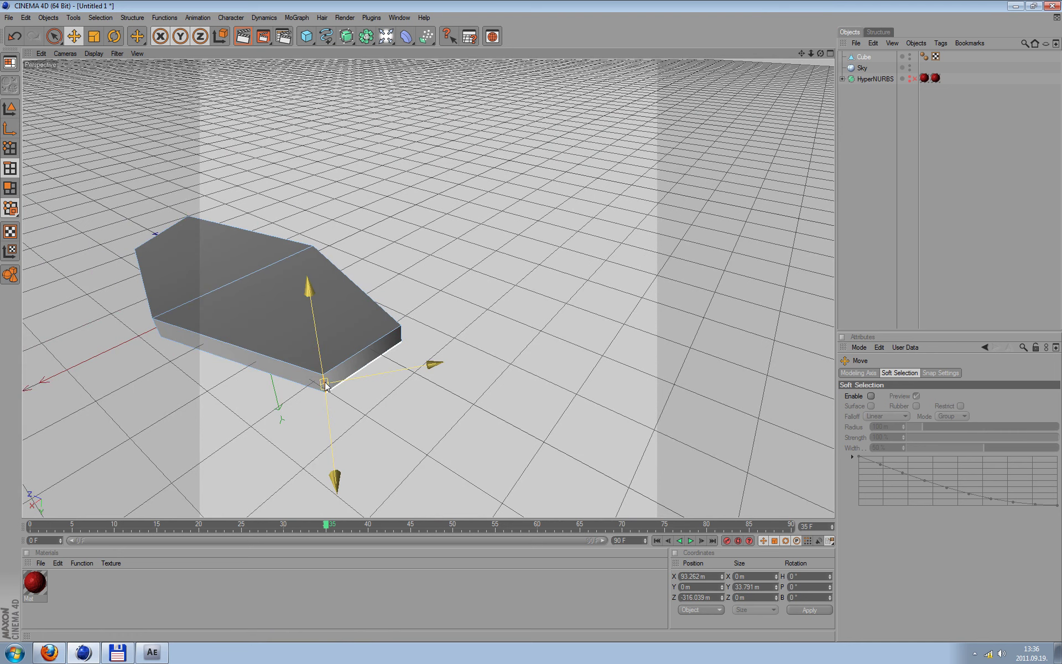
mouse_move(526, 432)
alt+mouse_down()
mouse_move(519, 239)
mouse_move(497, 287)
alt+mouse_up()
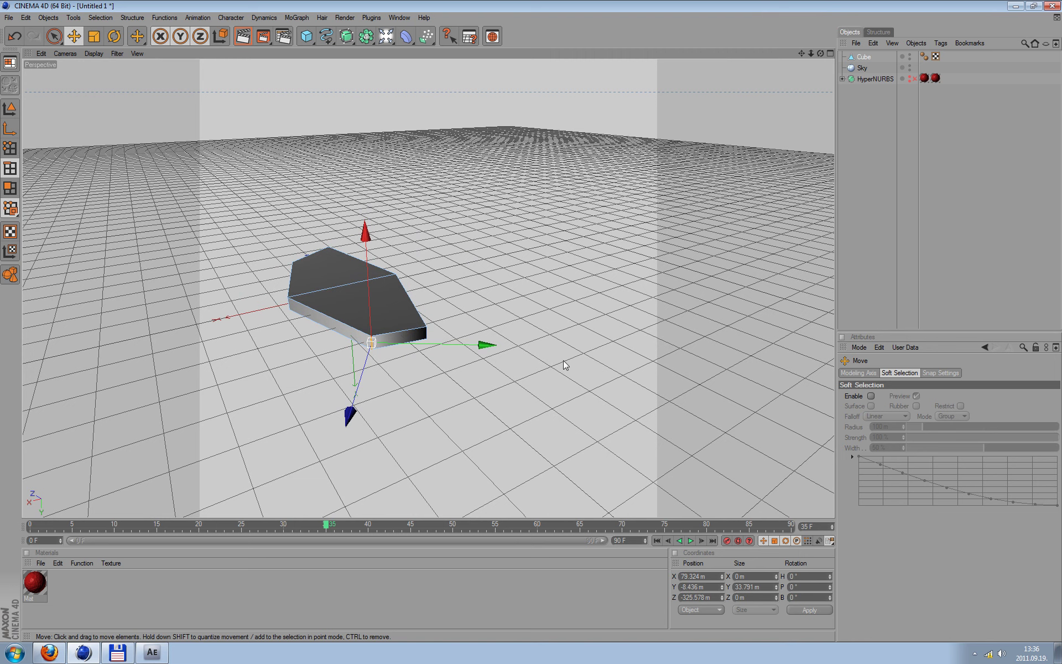
Put the Cube slab inside a new HyperNURBS.1 object to smooth it
click(347, 37)
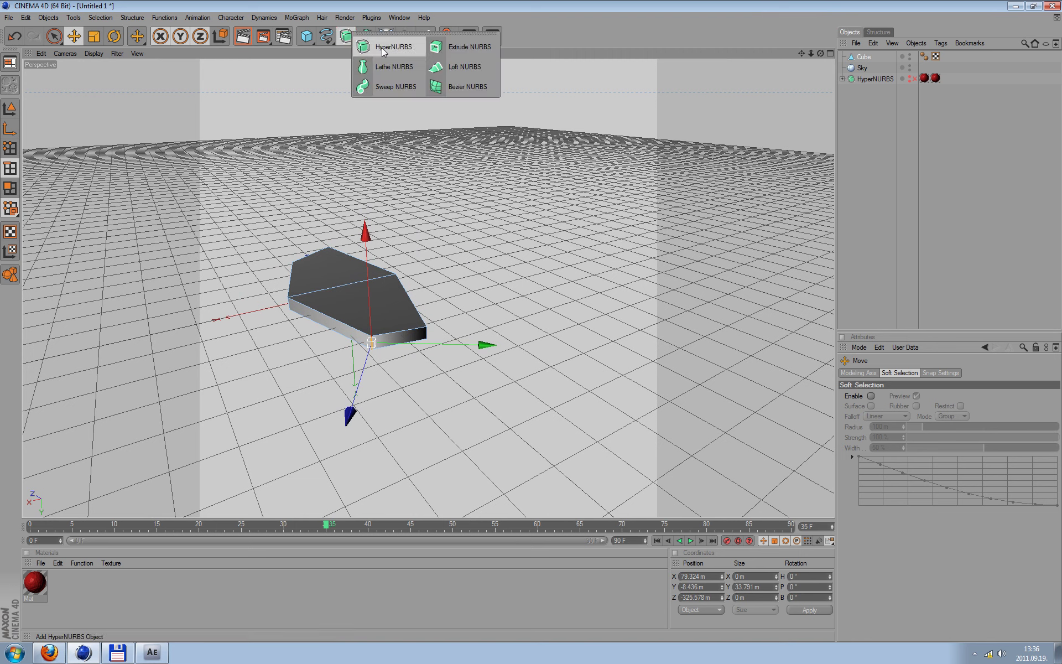
click(383, 49)
drag(857, 73, 869, 57)
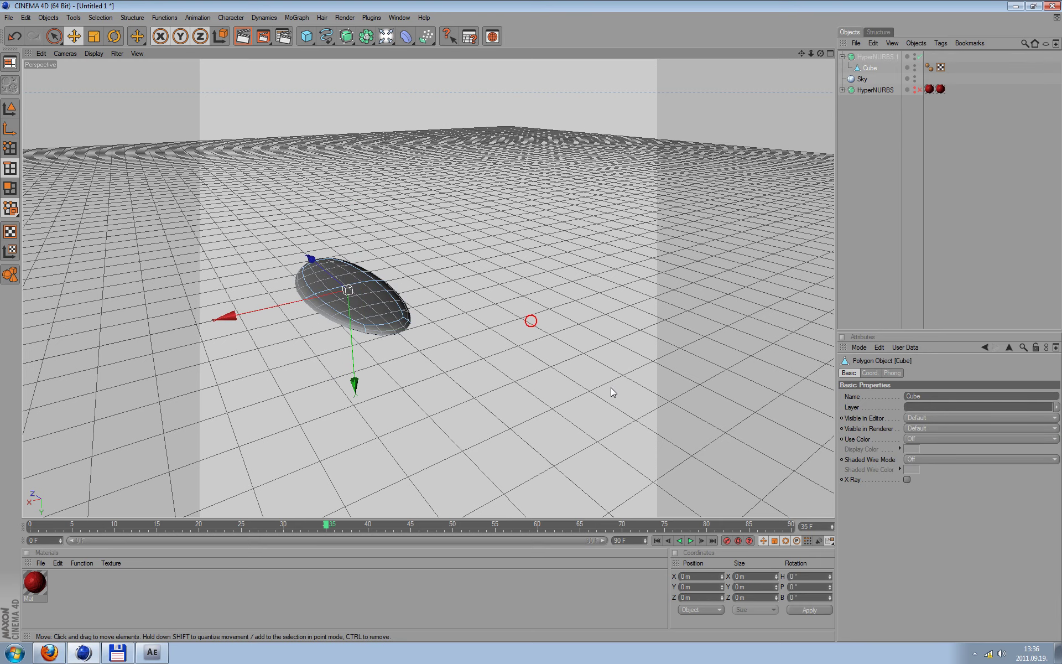
scroll(531, 321, up, 3)
alt+drag(531, 321, 514, 260)
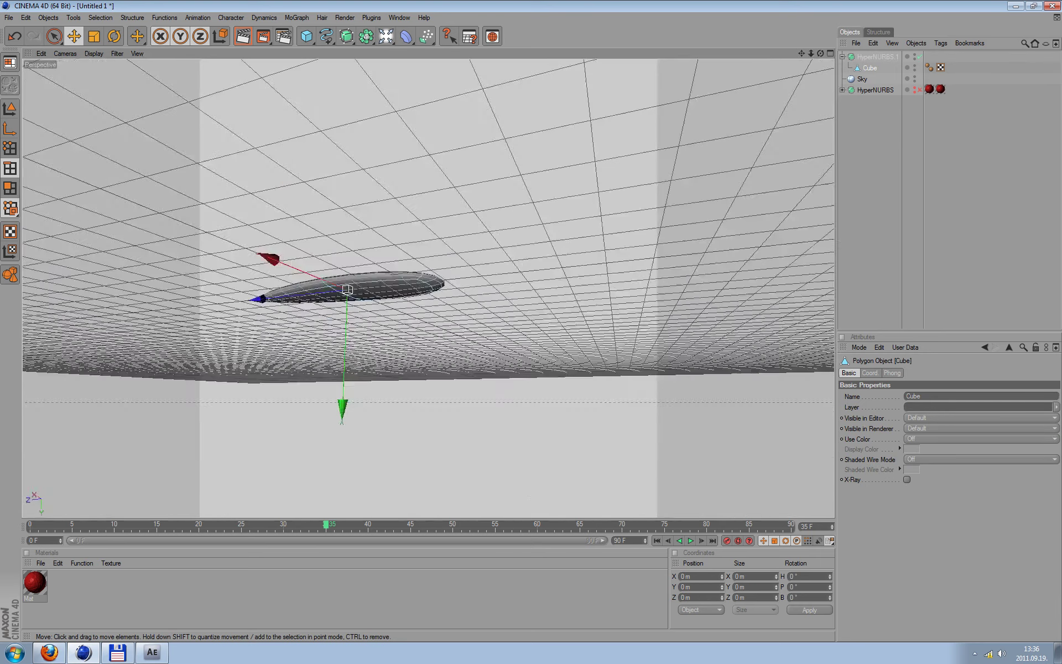
mouse_move(429, 287)
alt+mouse_down()
mouse_move(453, 238)
mouse_move(476, 260)
mouse_move(465, 310)
mouse_move(443, 249)
mouse_move(459, 277)
mouse_move(470, 238)
mouse_move(453, 260)
mouse_move(464, 232)
mouse_move(467, 243)
mouse_move(454, 222)
mouse_move(448, 282)
alt+mouse_up()
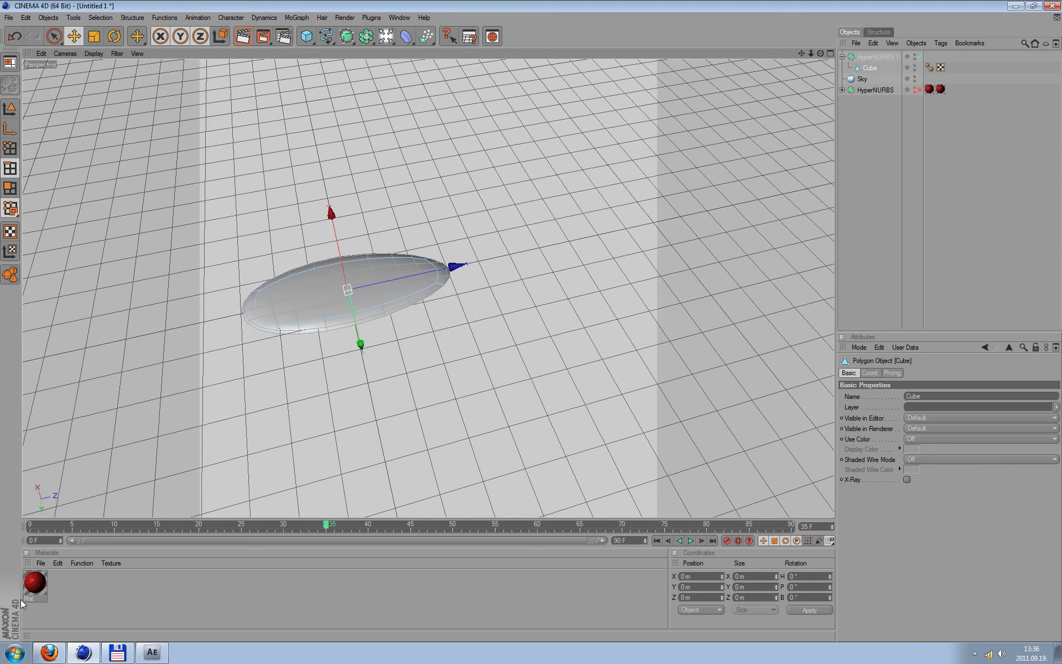
Apply the red Mat material to HyperNURBS.1 and render a preview
drag(35, 586, 753, 158)
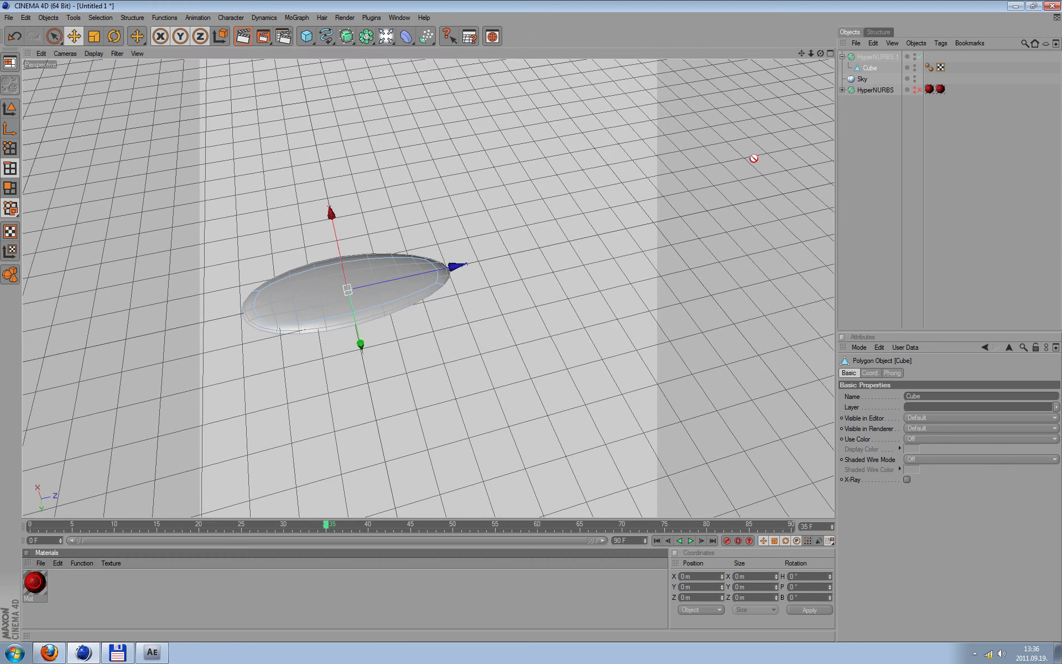
drag(869, 59, 870, 57)
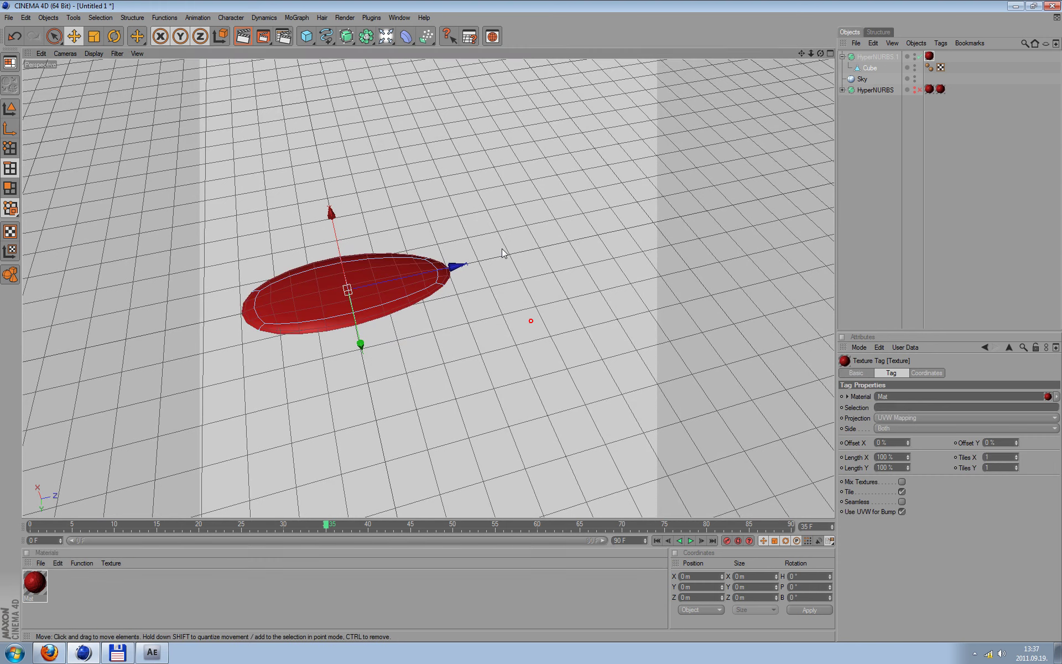
key(ctrl+r)
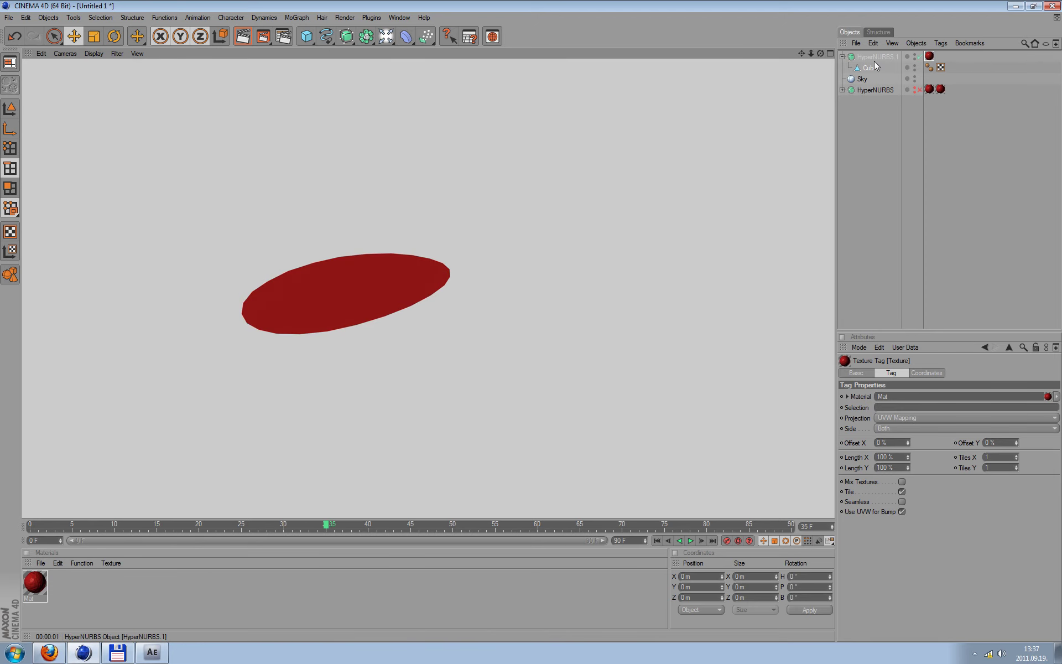
Set HyperNURBS.1 editor and render subdivision to 6, preview, and return to the editor view
click(875, 57)
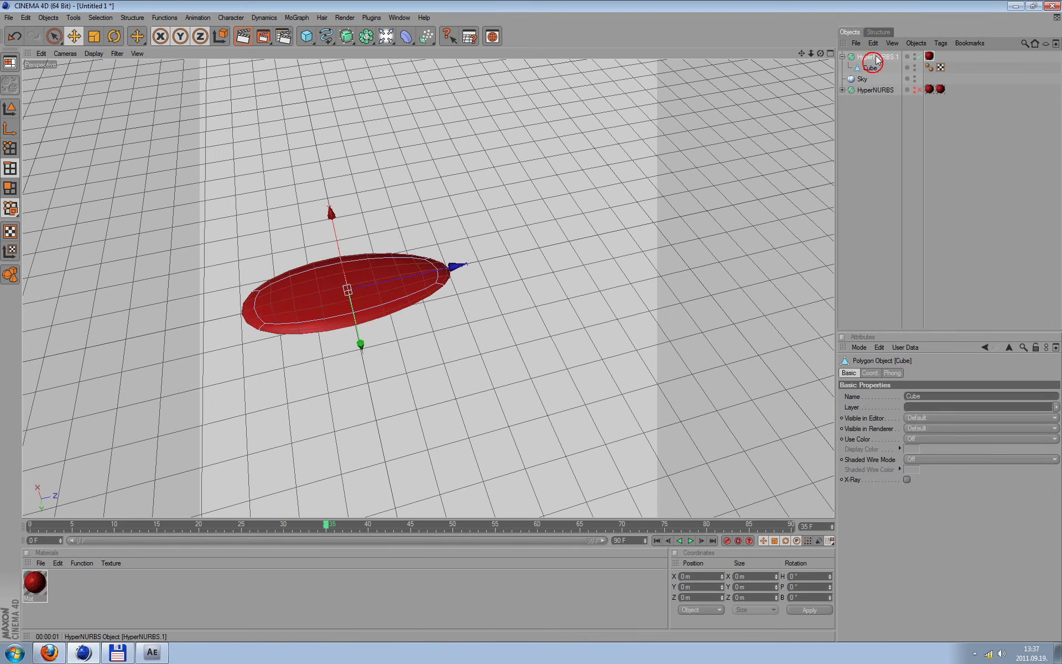
click(915, 405)
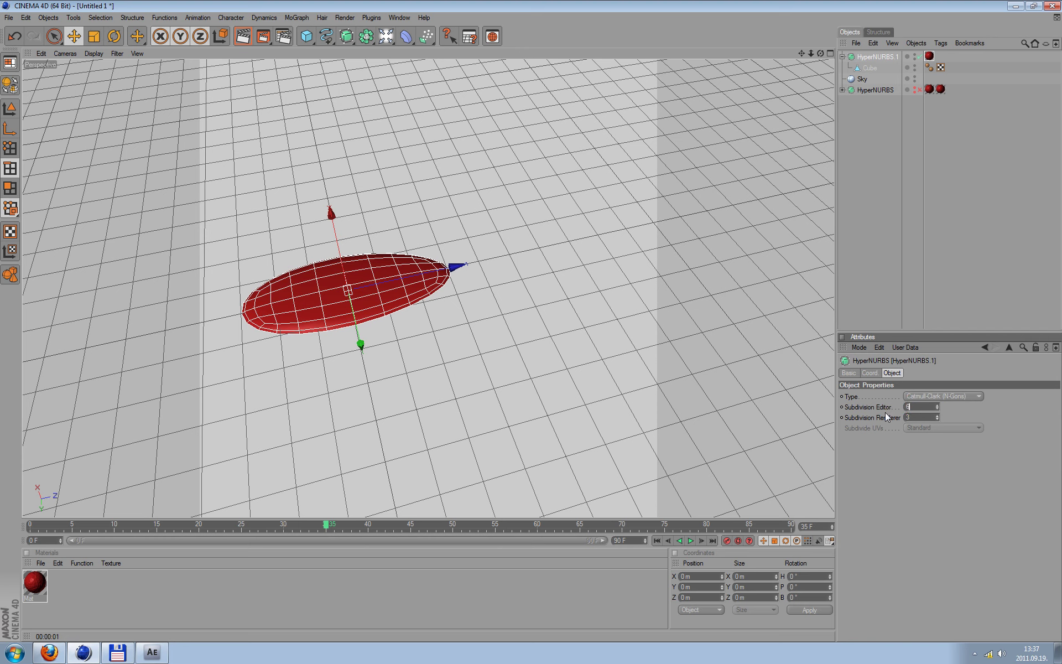
click(920, 417)
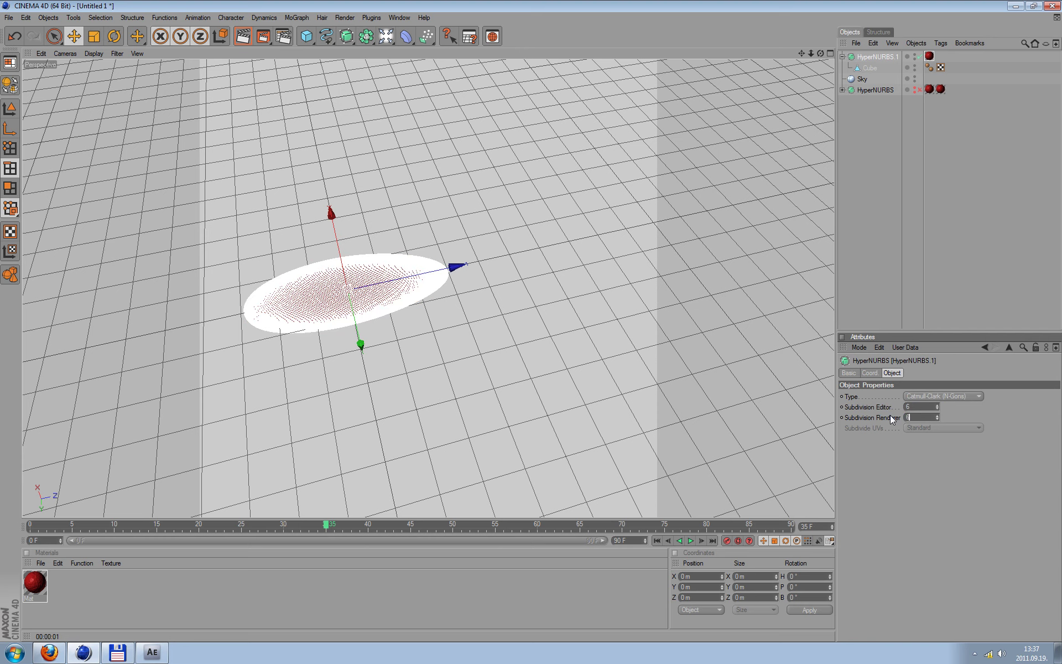
text(6)
key(ctrl+r)
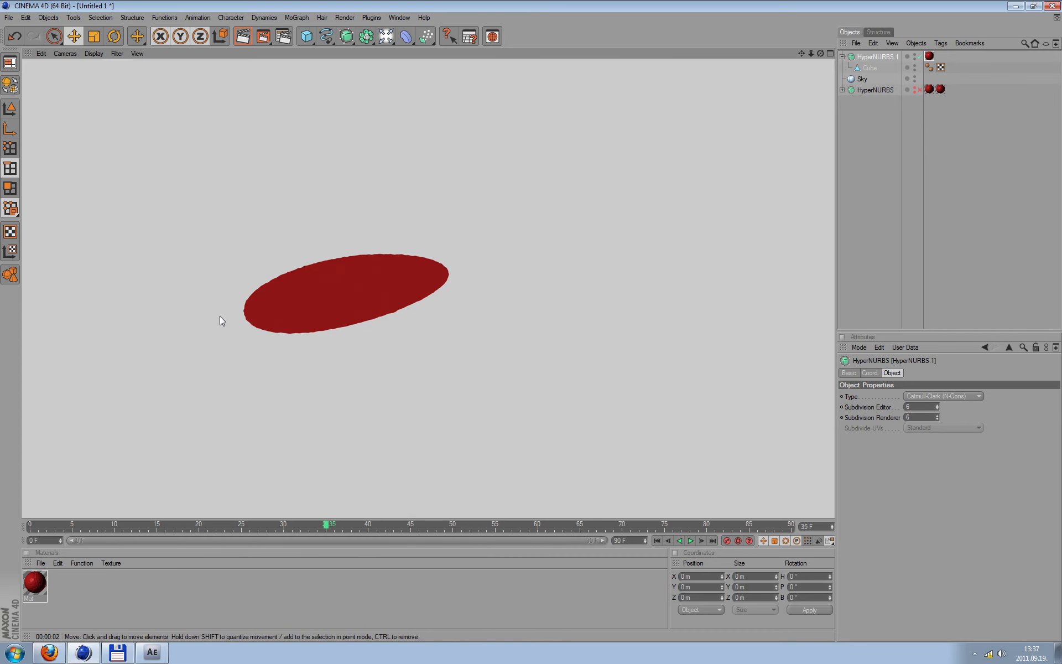
click(820, 55)
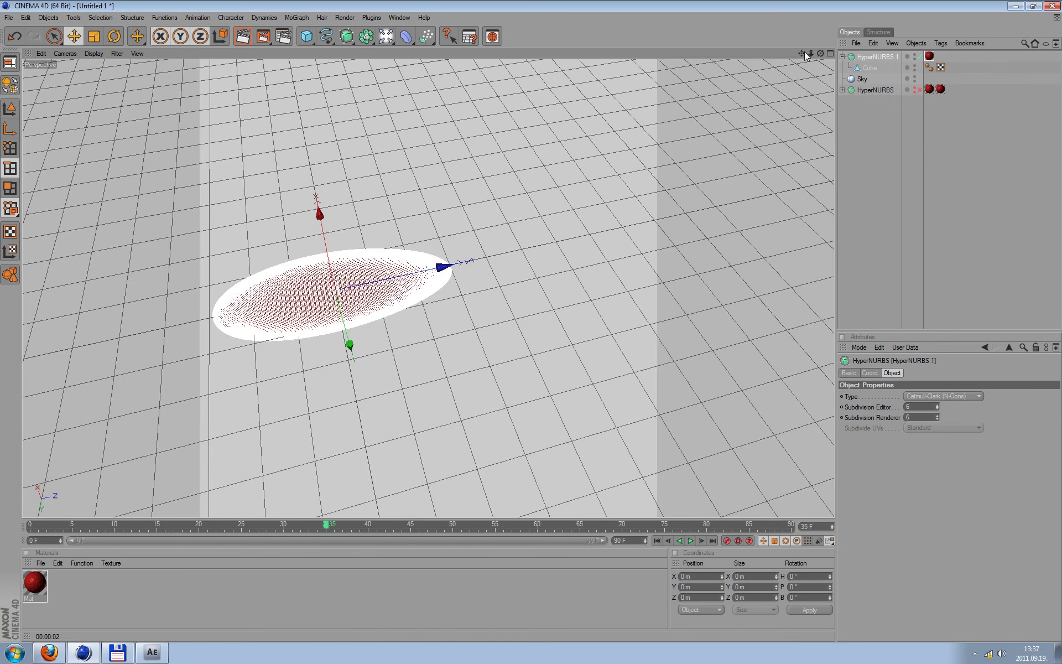
drag(806, 55, 696, 57)
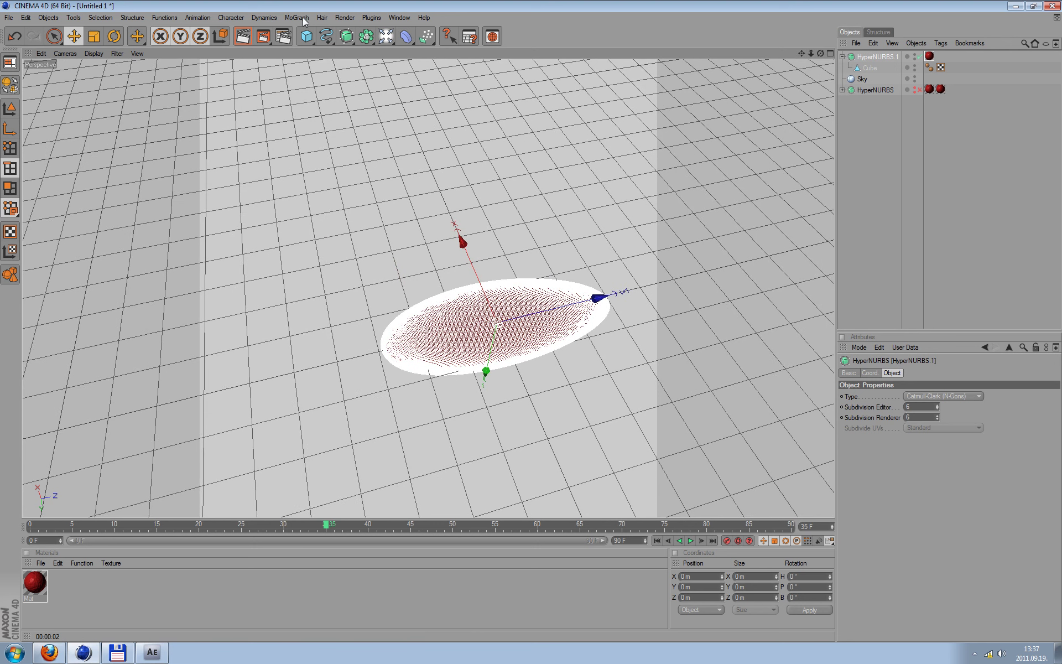
Add a Cloner Object and place the HyperNURBS.1 cell inside it
click(302, 19)
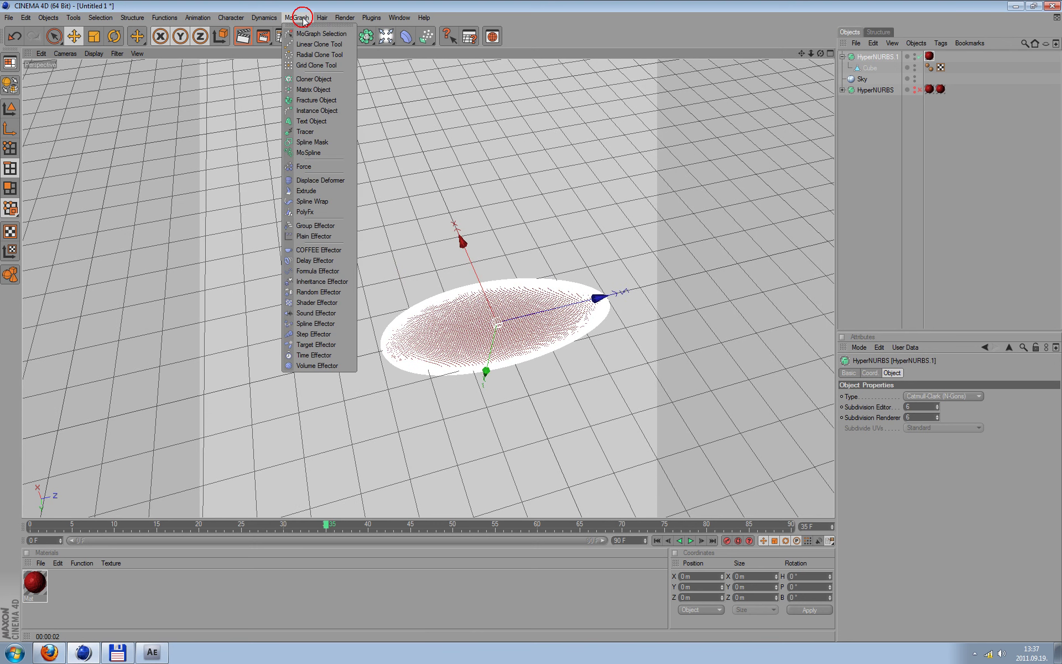
click(306, 80)
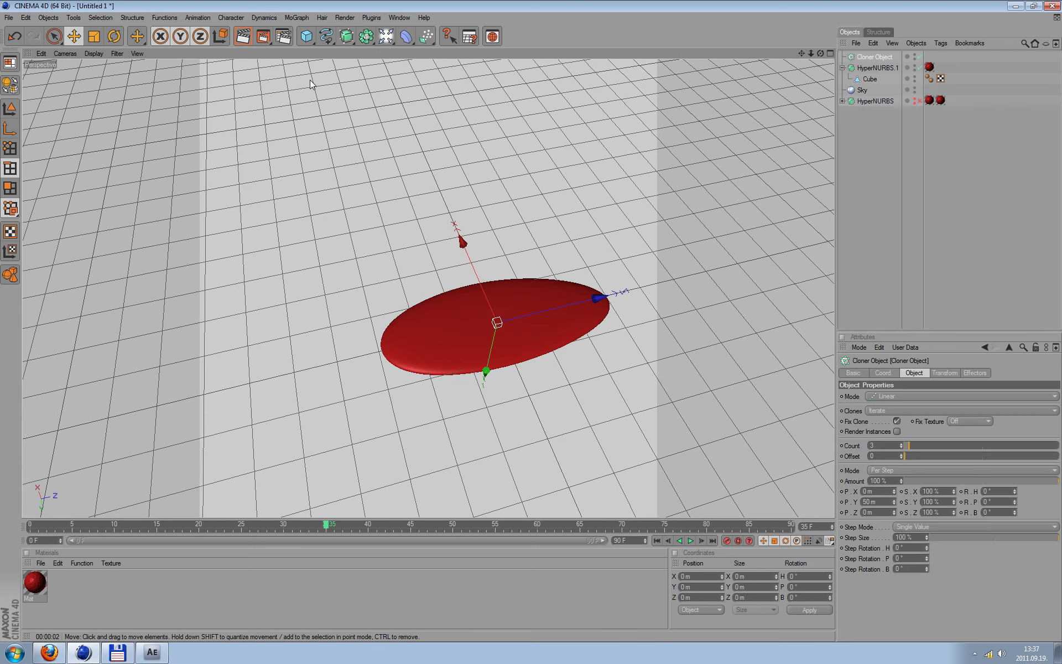
click(845, 71)
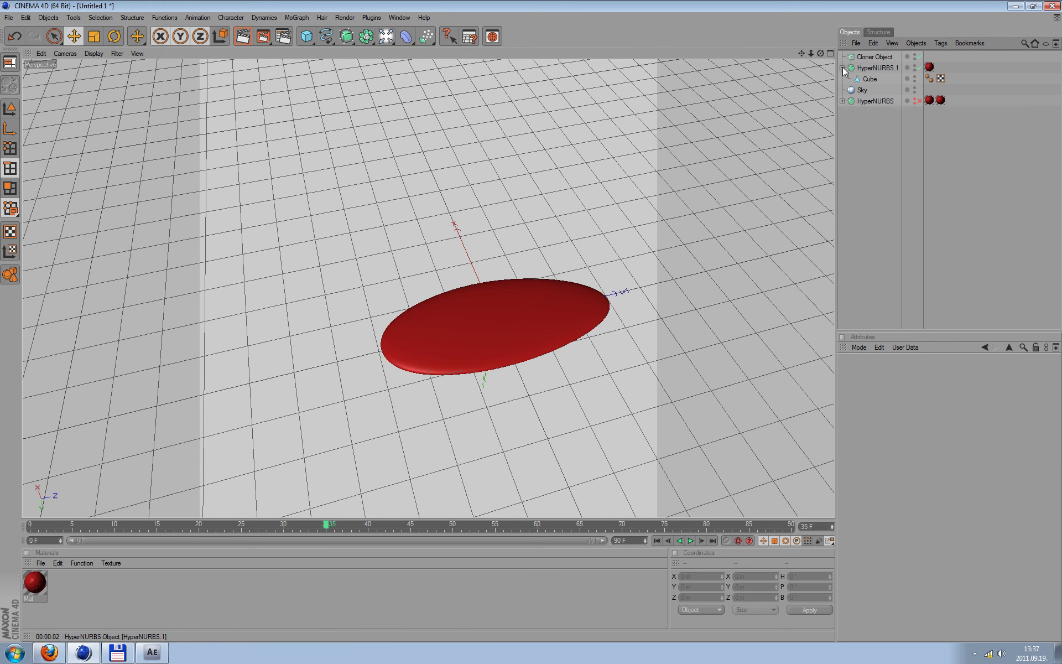
click(842, 68)
click(866, 70)
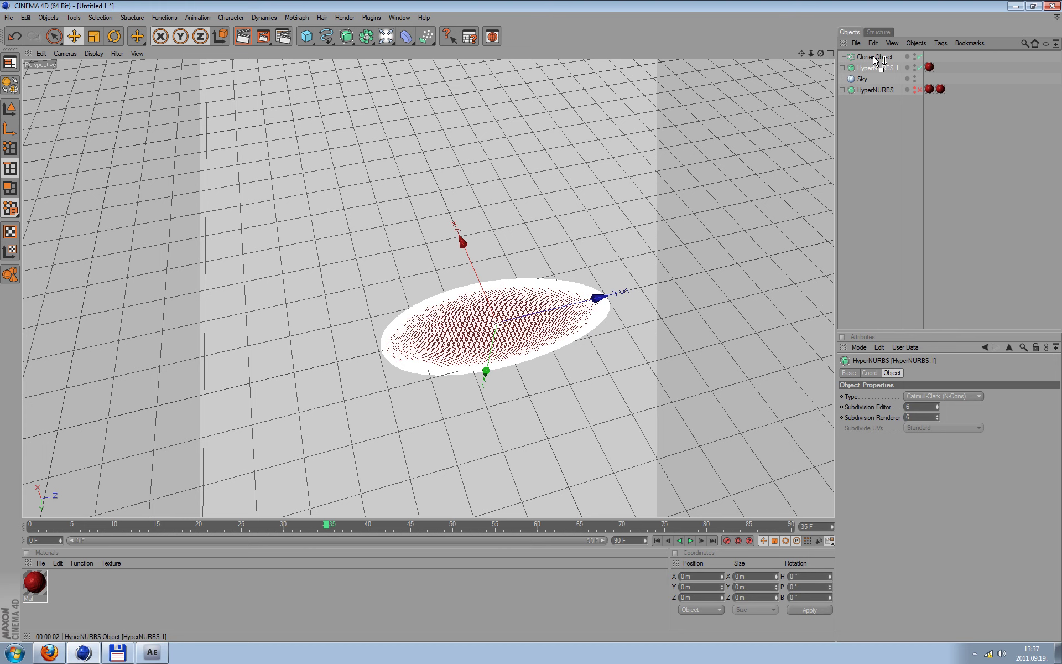
drag(873, 58, 873, 56)
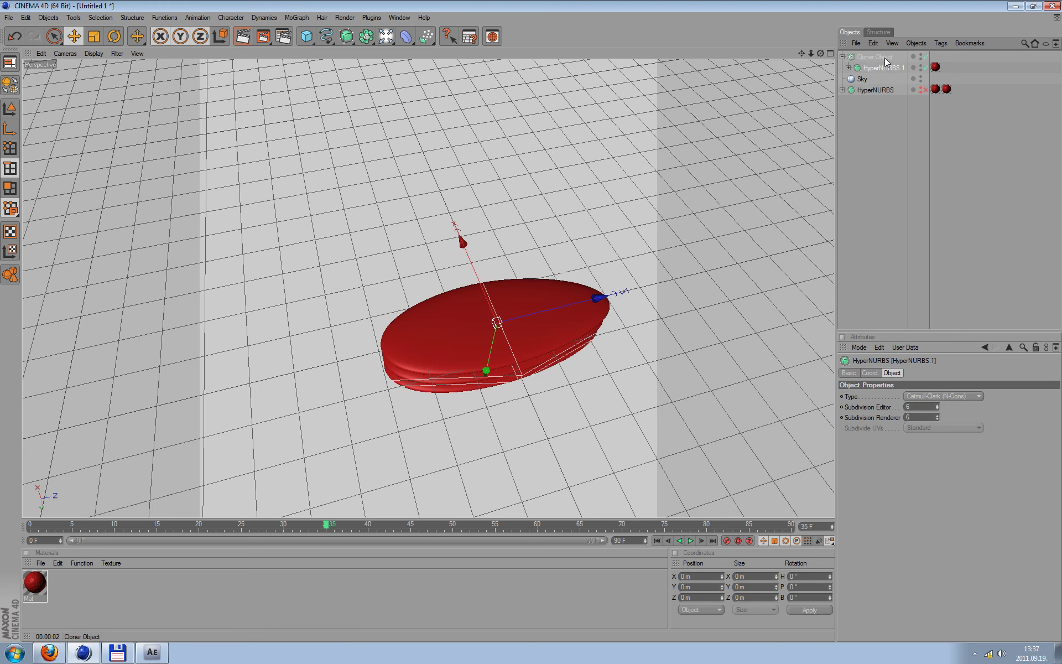
click(882, 56)
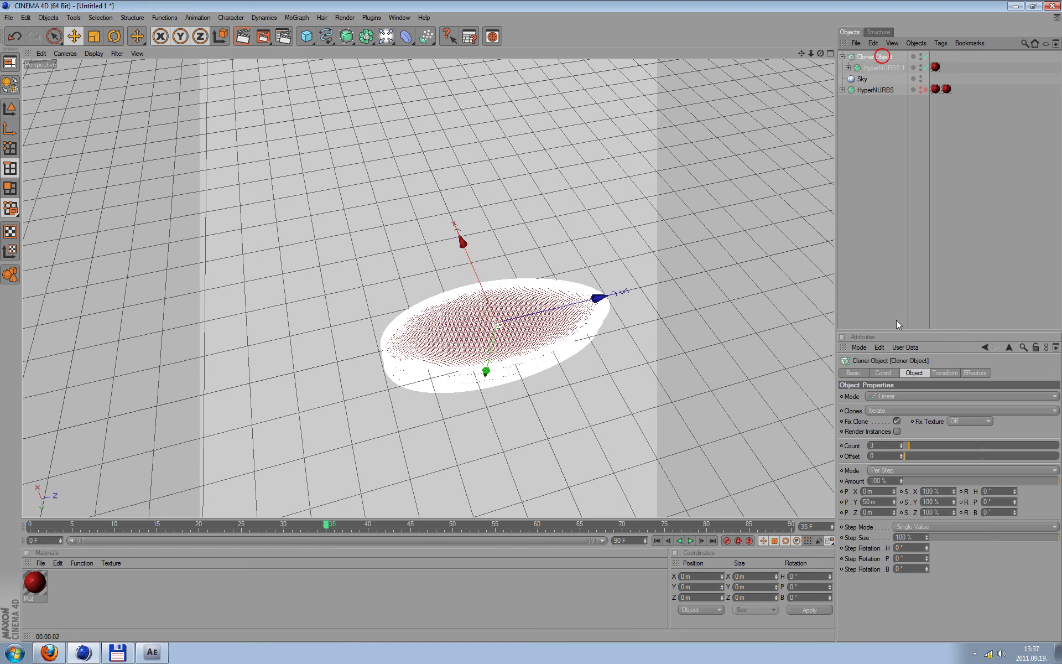
Set the cloner to Radial mode with a count of 10
click(885, 396)
click(885, 422)
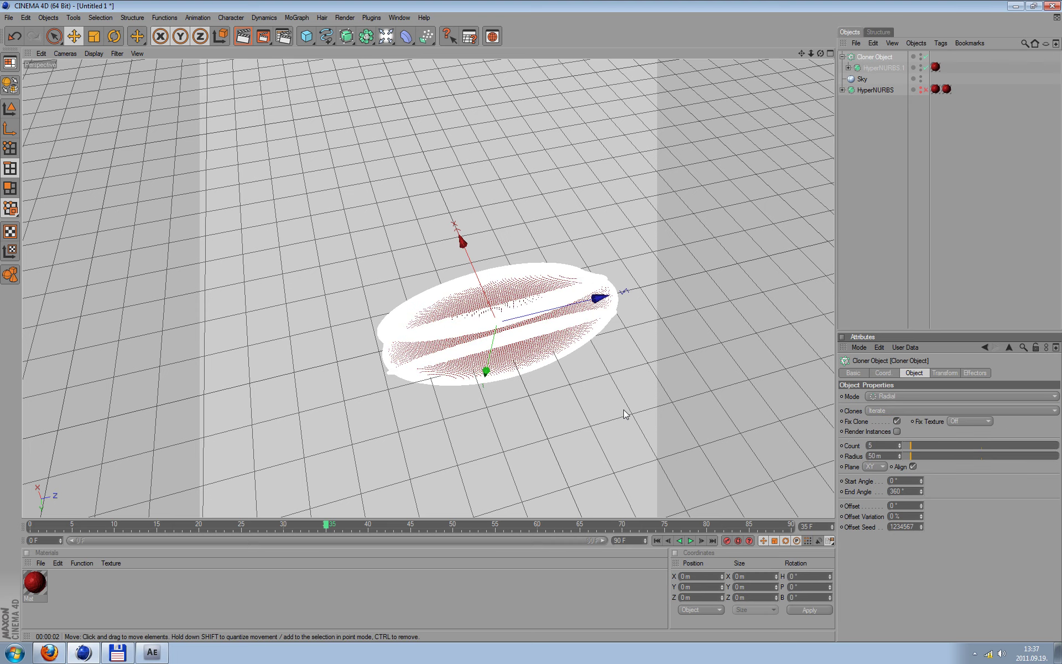
mouse_move(624, 414)
alt+mouse_down()
mouse_move(592, 353)
mouse_move(667, 385)
alt+mouse_up()
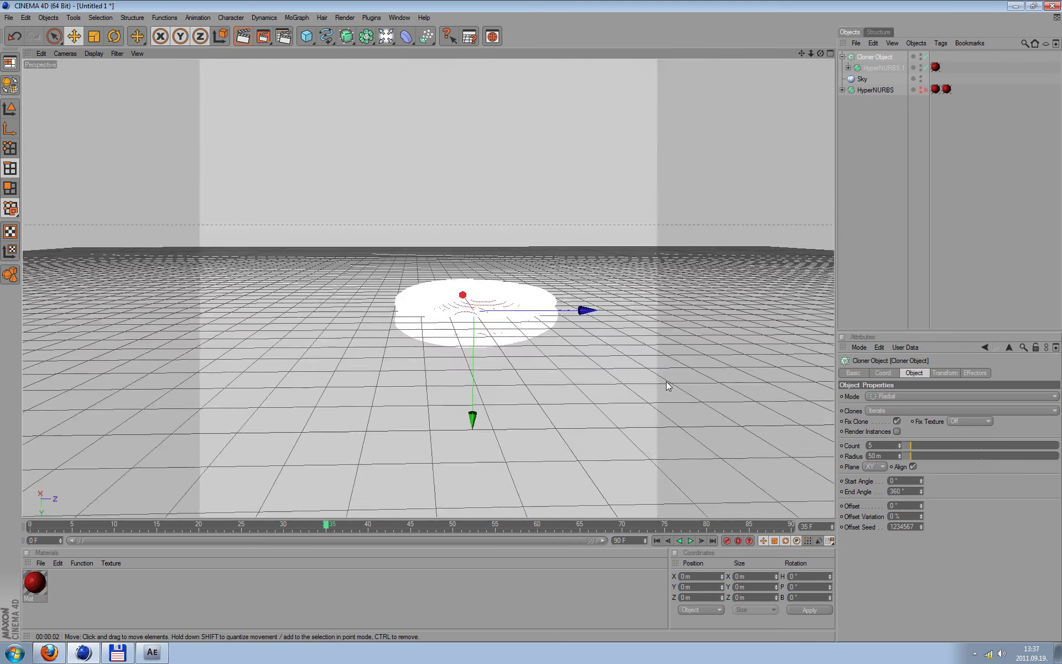
mouse_move(911, 446)
mouse_down()
mouse_move(949, 446)
mouse_move(913, 458)
mouse_move(964, 459)
mouse_up()
Adjust the ring radius with a render preview, settling on 329 m
mouse_move(659, 433)
alt+mouse_down()
mouse_move(636, 437)
mouse_move(600, 365)
alt+mouse_up()
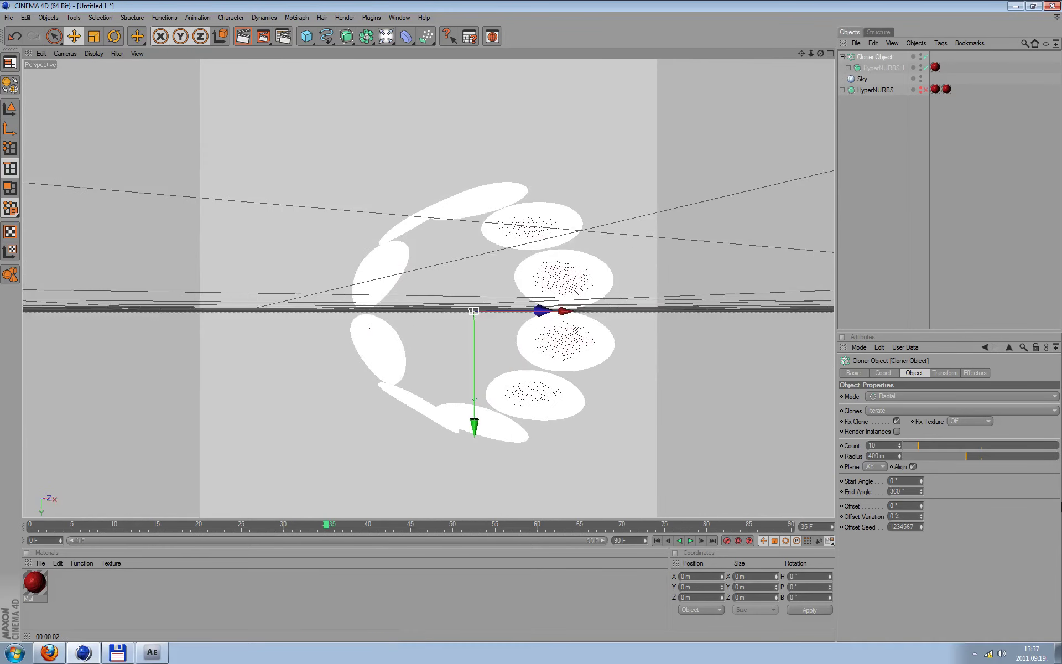
drag(967, 456, 964, 457)
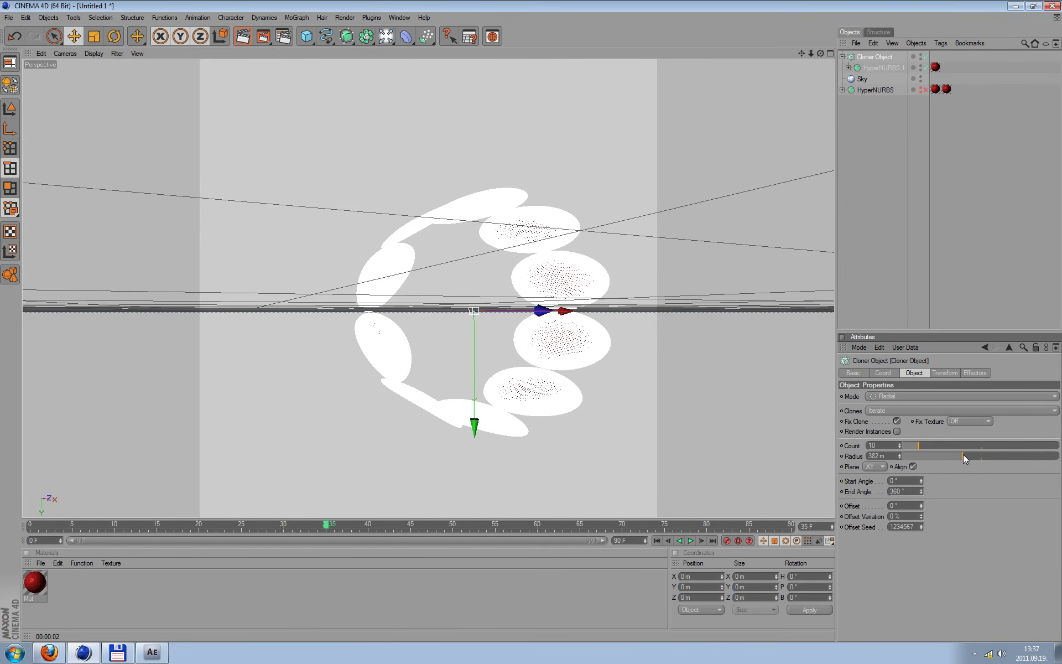
alt+drag(714, 324, 751, 383)
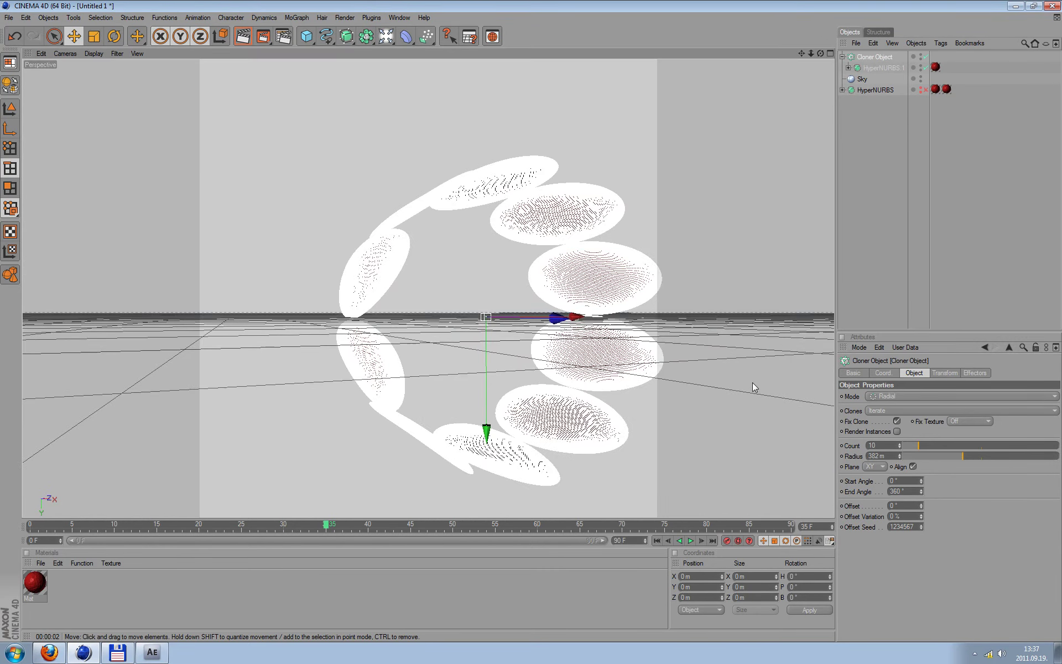
key(ctrl+r)
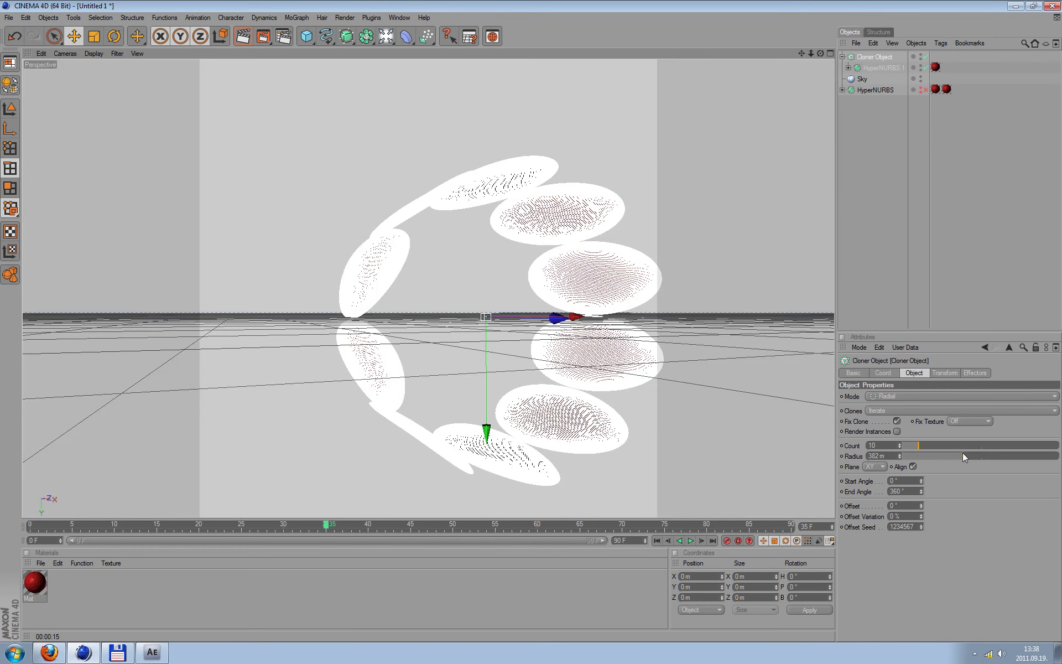
drag(962, 453, 954, 454)
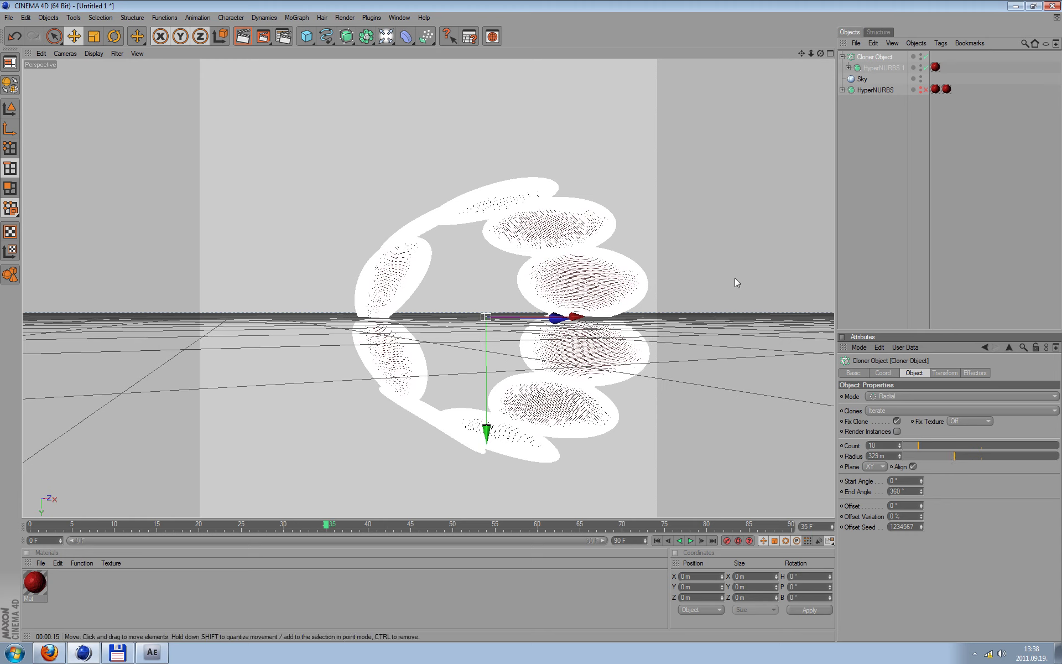
click(715, 261)
Duplicate the cloner ring, slide the copy beside the original and bank it 12.48°
click(842, 56)
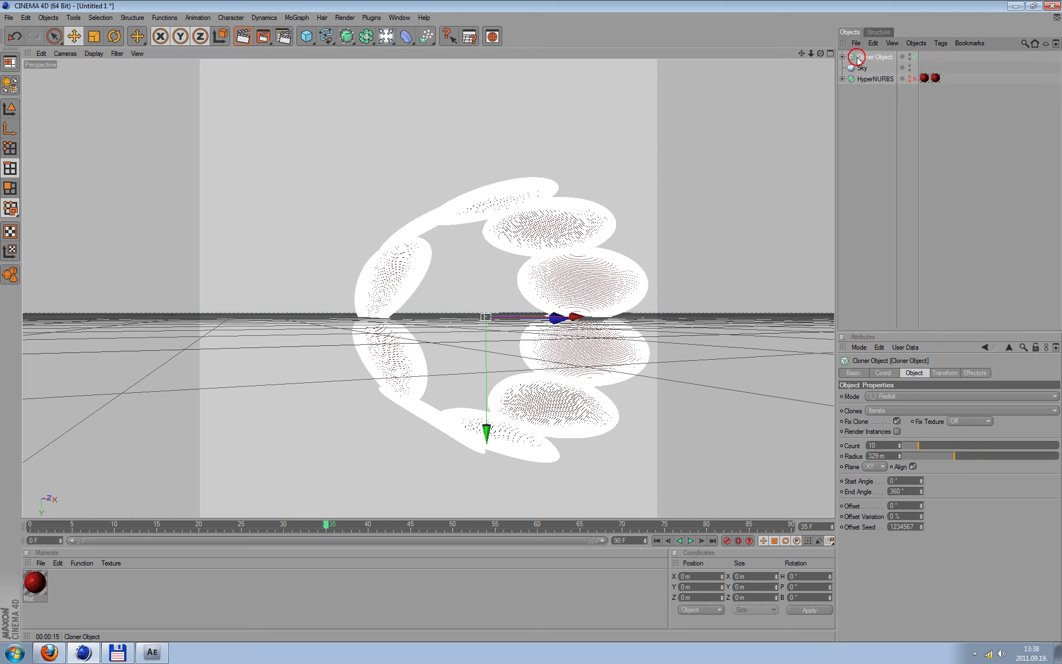
key(ctrl+c)
key(ctrl+v)
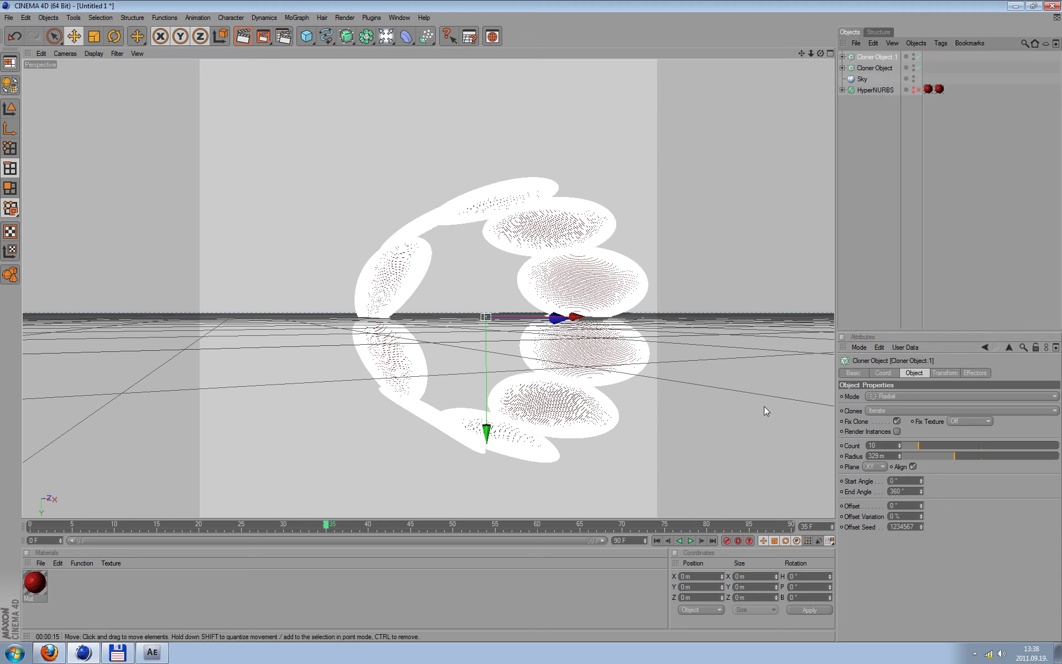
alt+drag(764, 406, 529, 412)
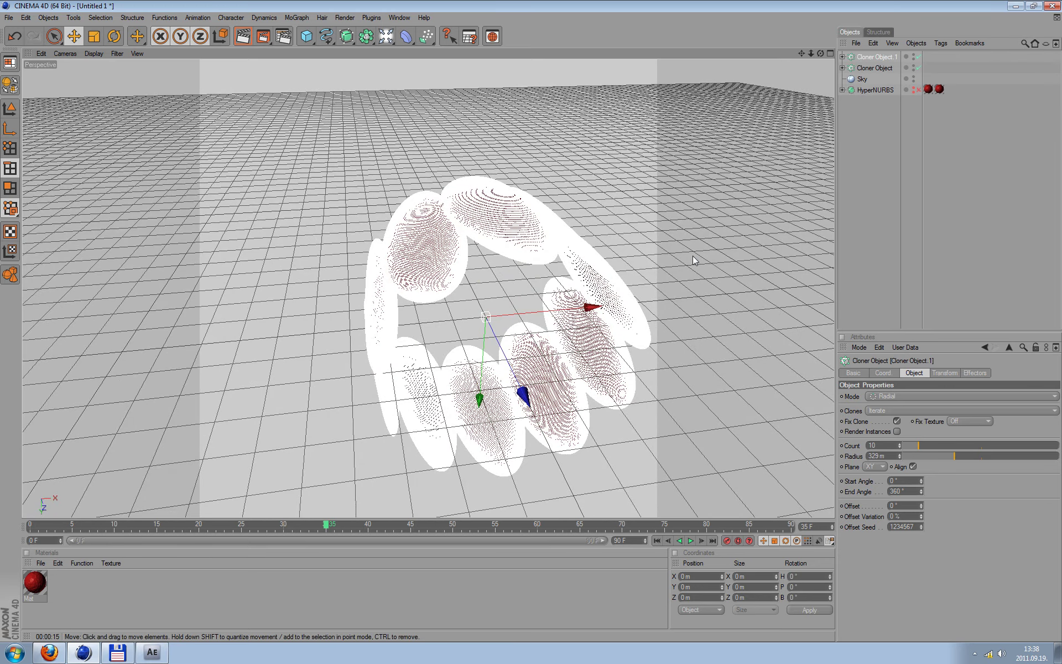
mouse_move(695, 260)
alt+mouse_down()
mouse_move(687, 417)
mouse_move(553, 409)
alt+mouse_up()
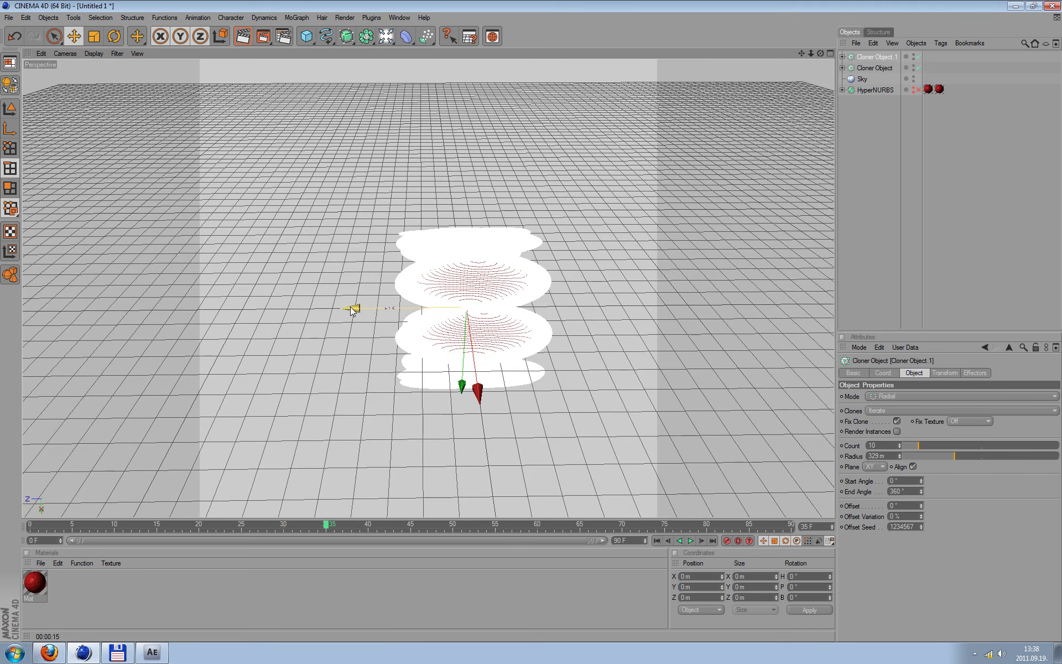
drag(352, 308, 451, 307)
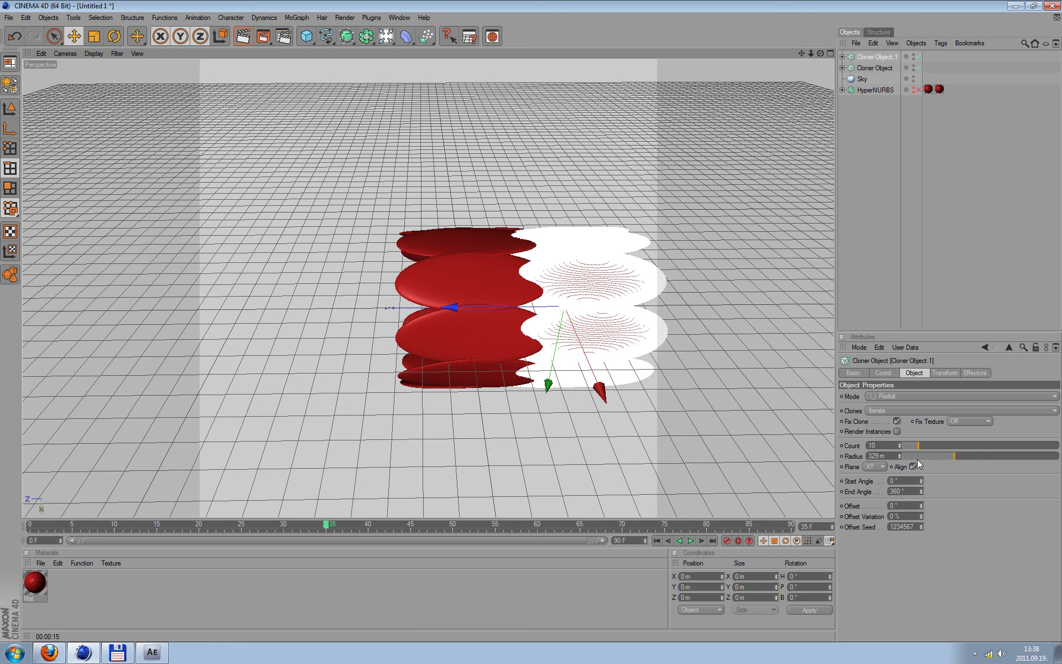
click(114, 36)
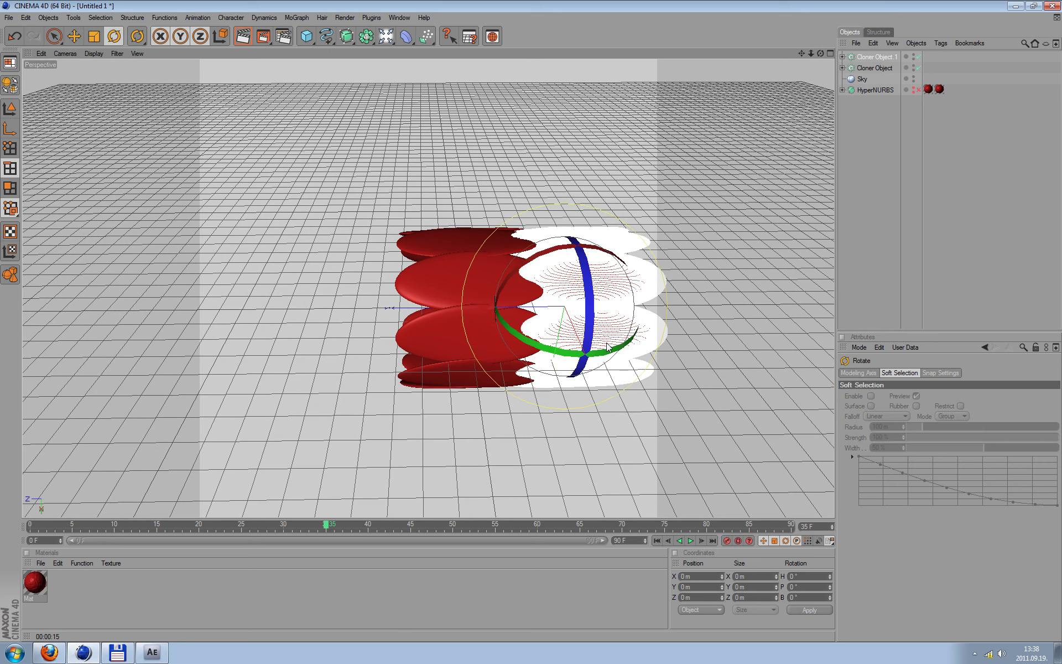
drag(591, 325, 591, 307)
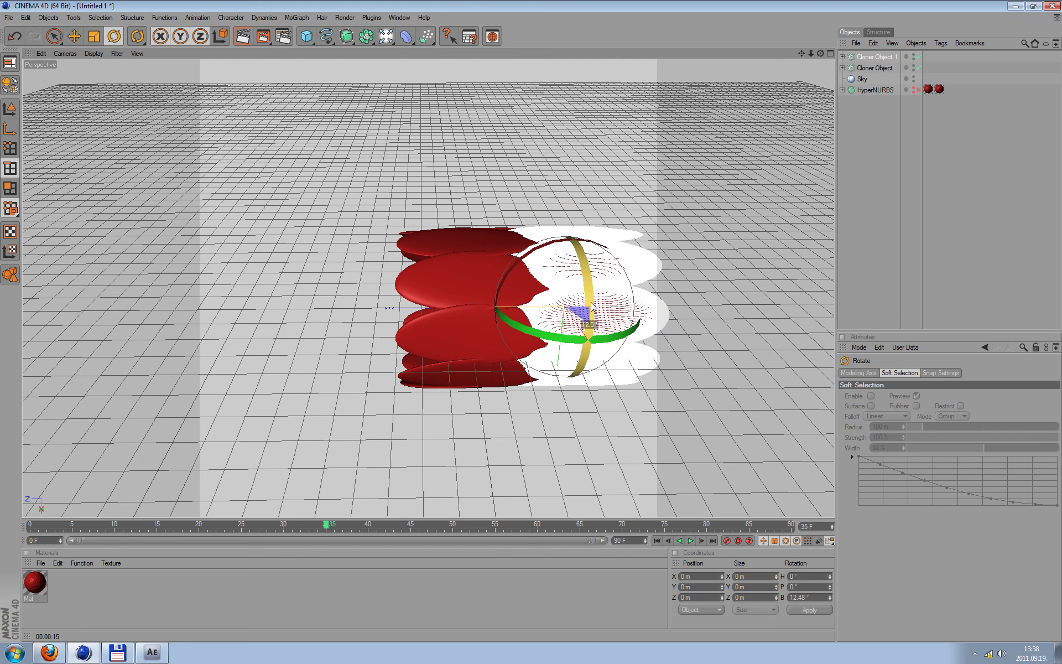
Paste a third ring from Cloner Object.1 and slide it to the opposite side
click(873, 57)
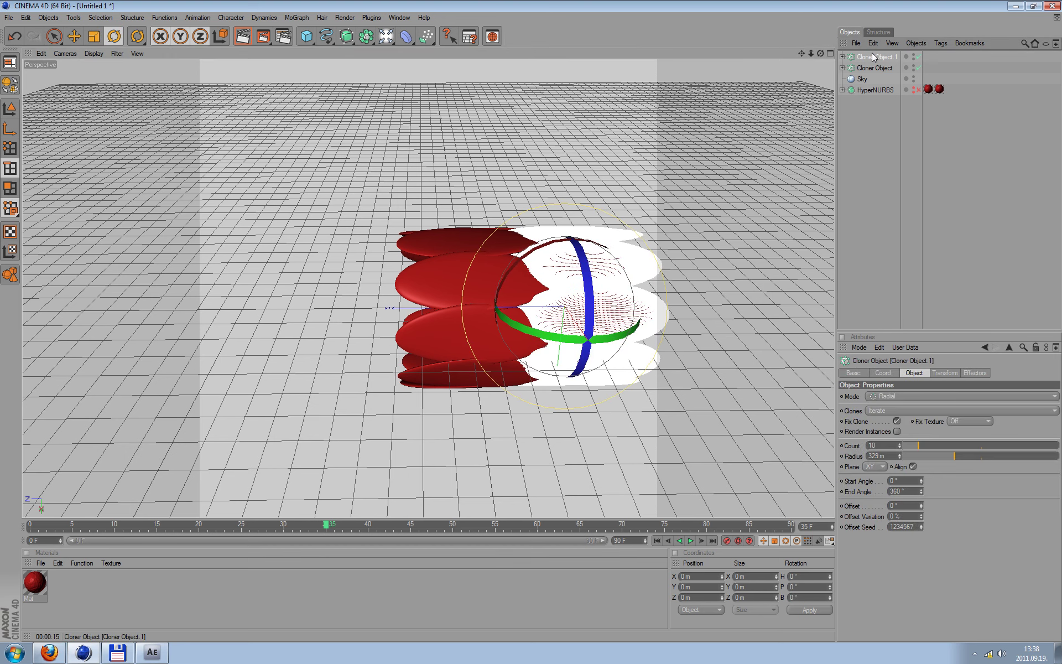
key(ctrl+c)
key(ctrl+v)
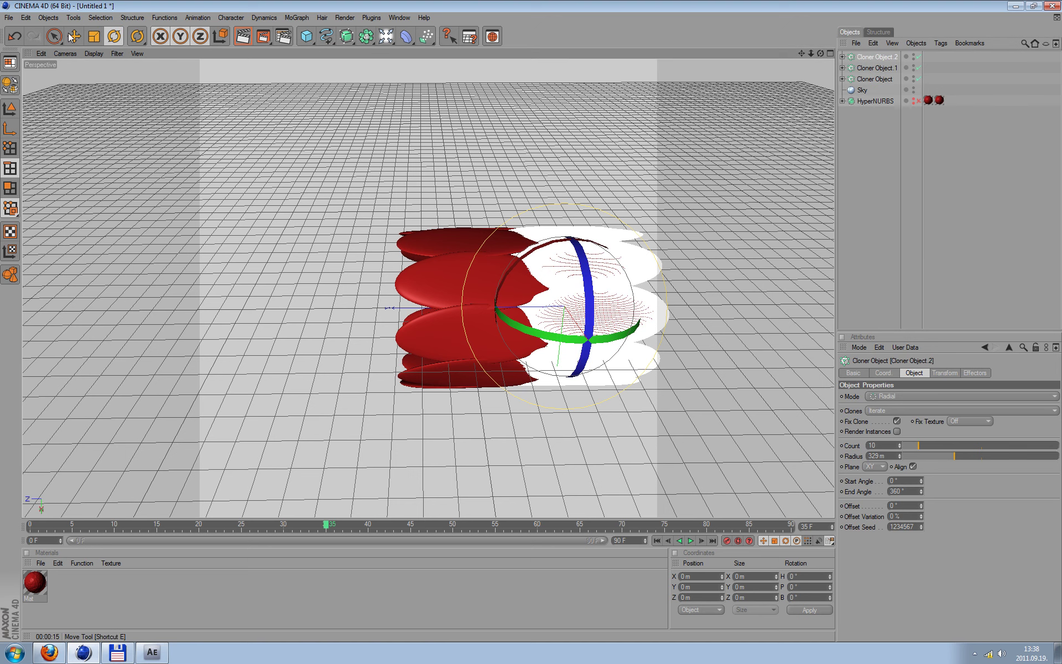
click(71, 37)
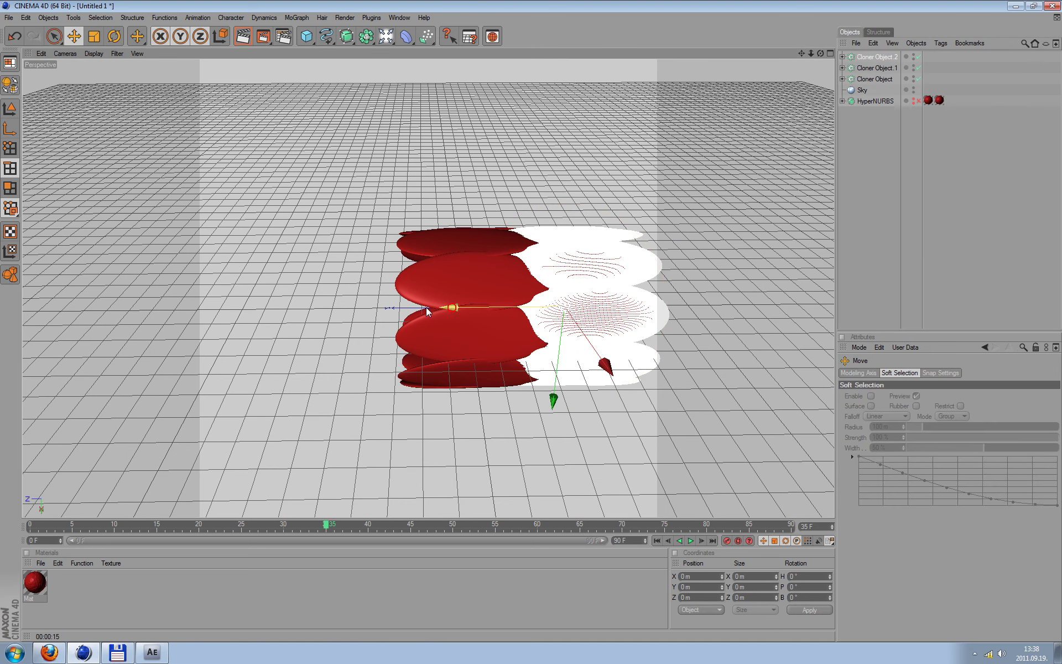
drag(426, 312, 555, 306)
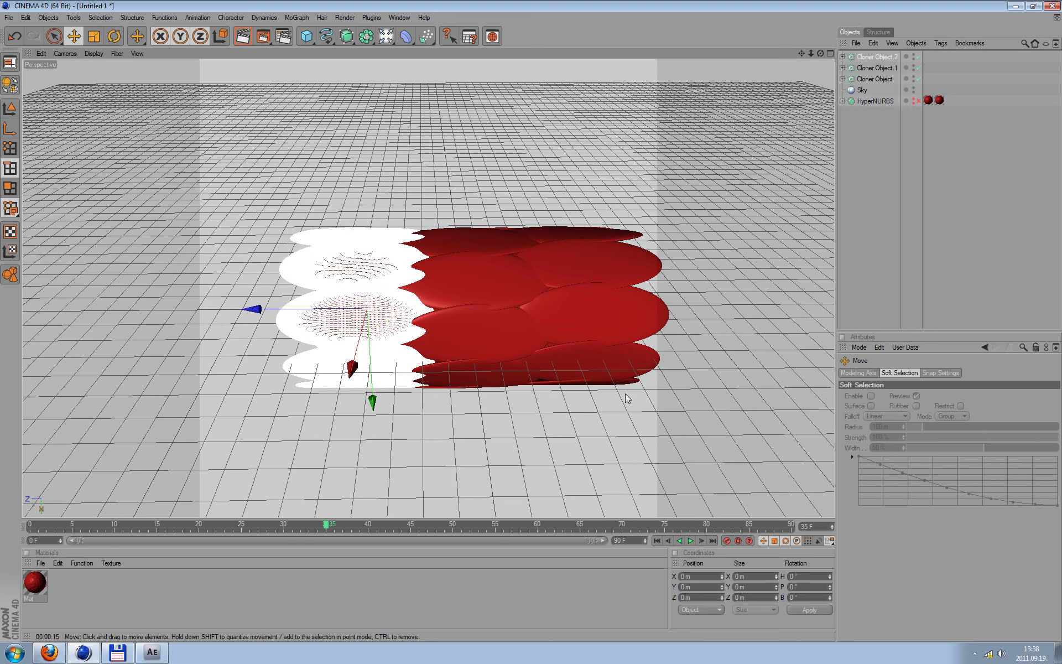
Zoom into the three cloned rings and pan until the red cell wall fills the Perspective view
scroll(576, 374, up, 5)
scroll(575, 374, up, 4)
scroll(575, 374, up, 2)
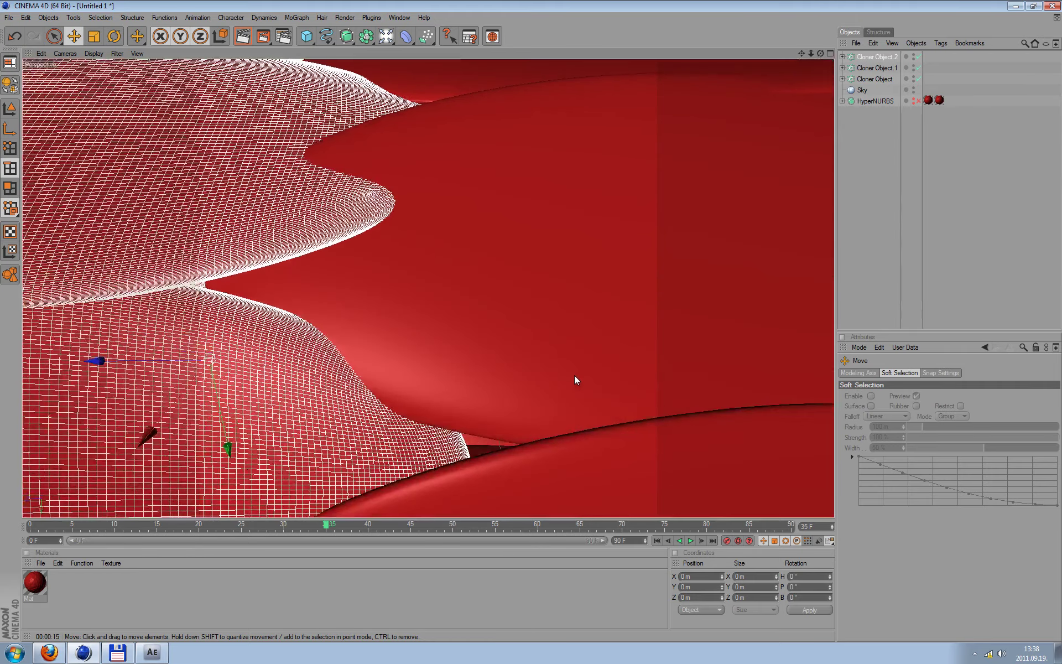
scroll(574, 375, up, 2)
scroll(573, 376, up, 2)
scroll(573, 376, up, 1)
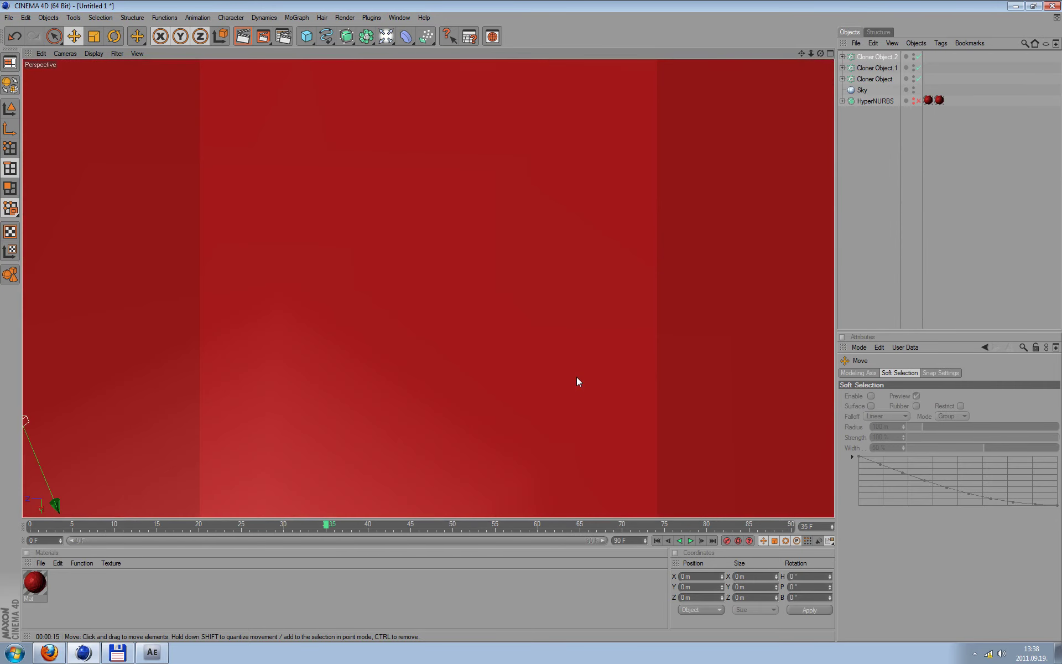
scroll(576, 378, down, 4)
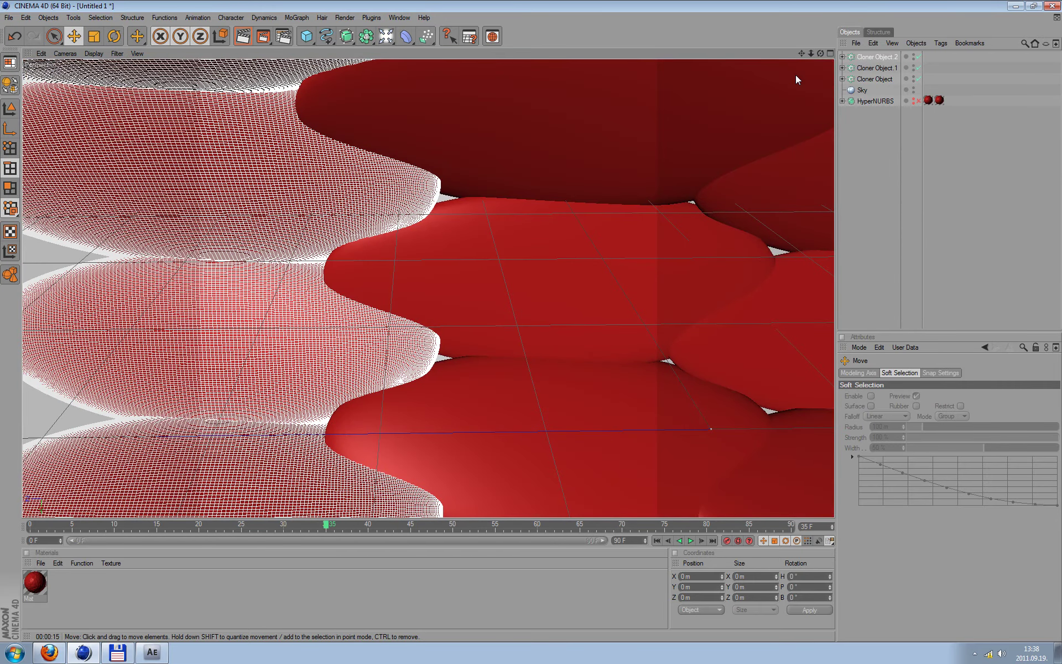
drag(802, 53, 684, 39)
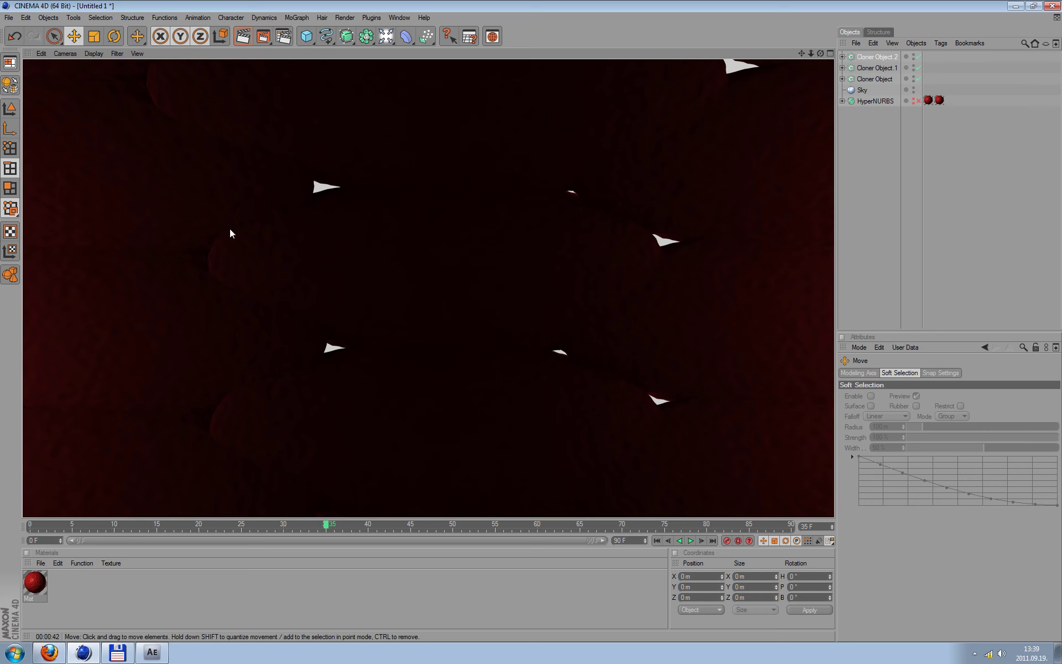
Add a Light raised above the cells and check it with a quick viewport render
click(875, 198)
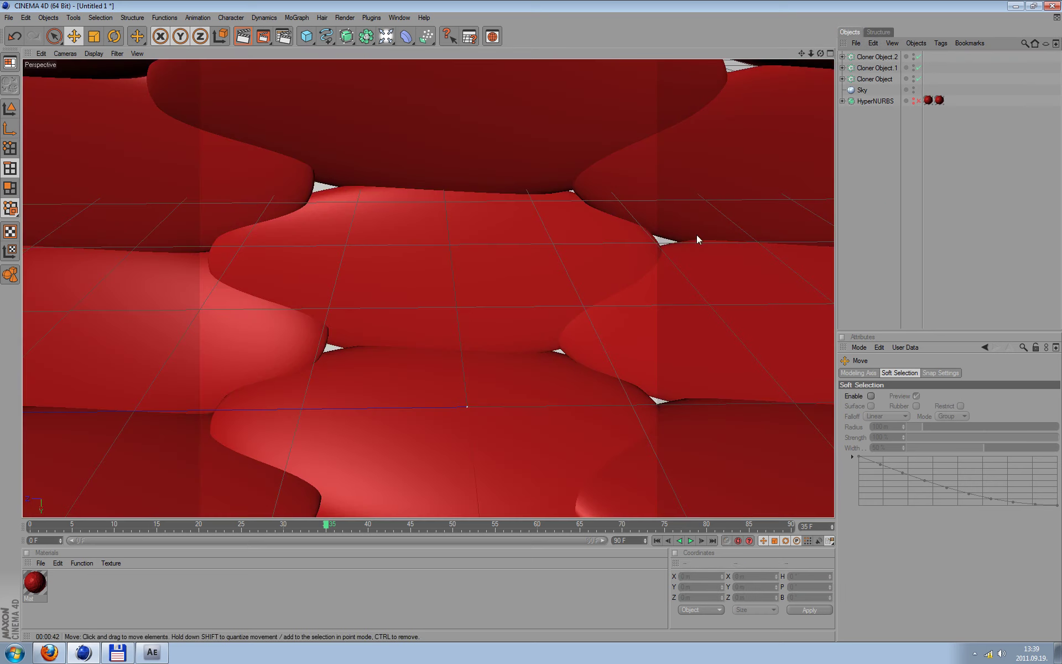
drag(387, 43, 424, 46)
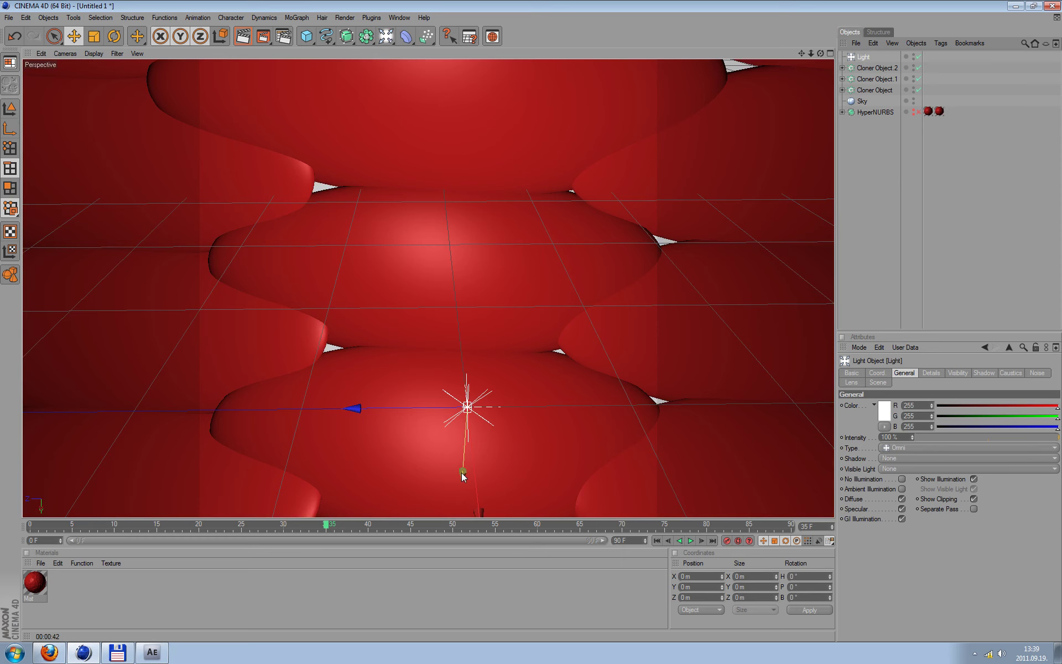
mouse_move(462, 473)
mouse_down()
mouse_move(470, 359)
mouse_move(498, 509)
mouse_up()
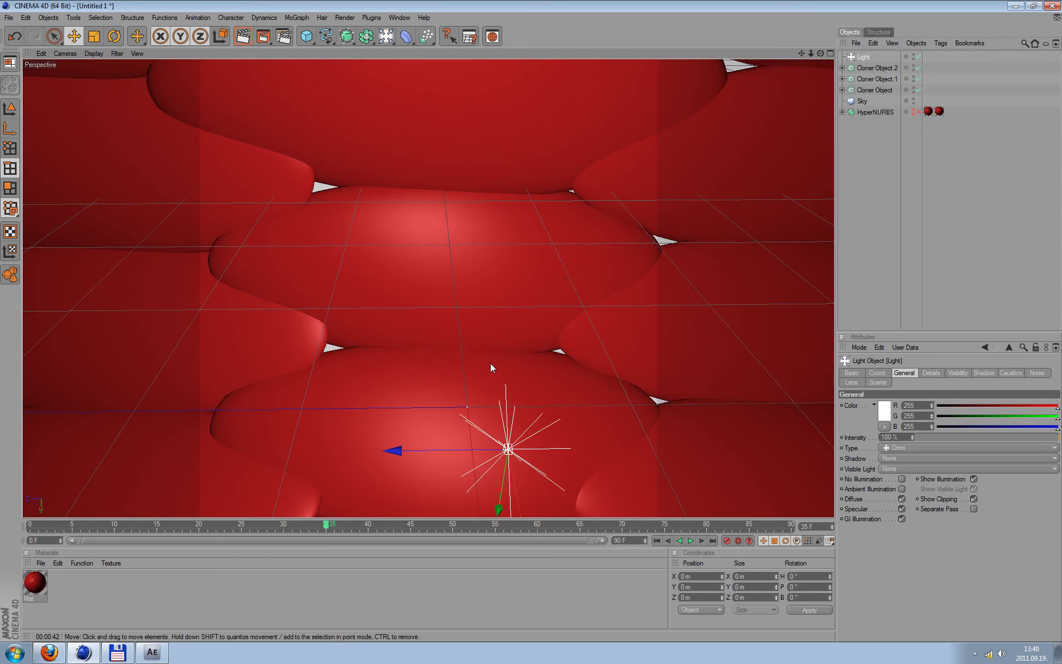
key(ctrl+r)
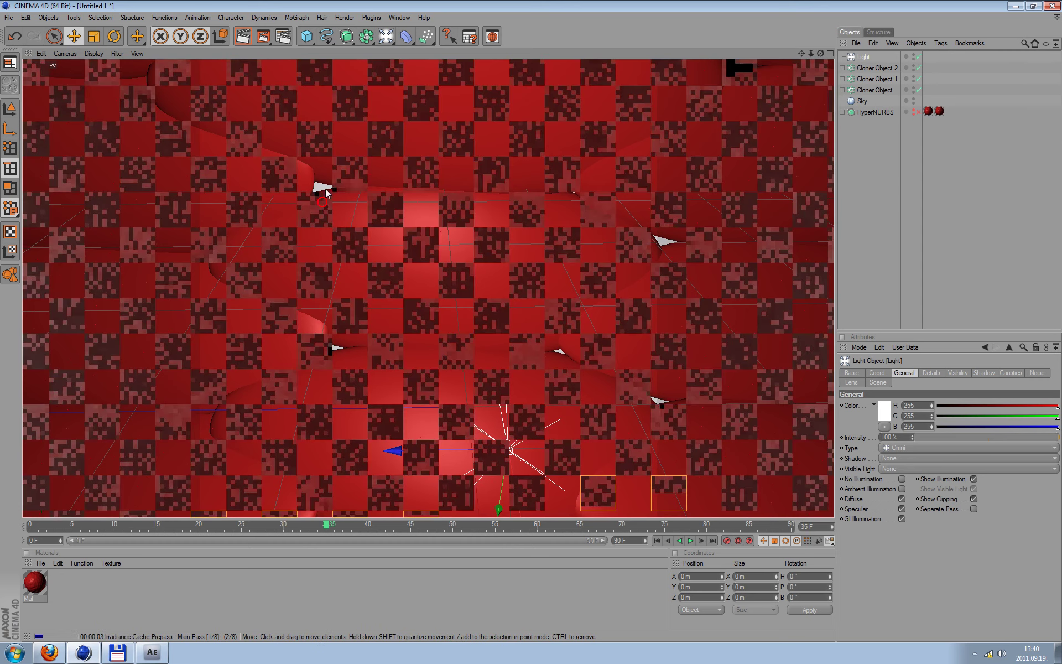
key(Escape)
Render to the Picture Viewer, decline overwriting the blood files and close the viewer
key(shift+r)
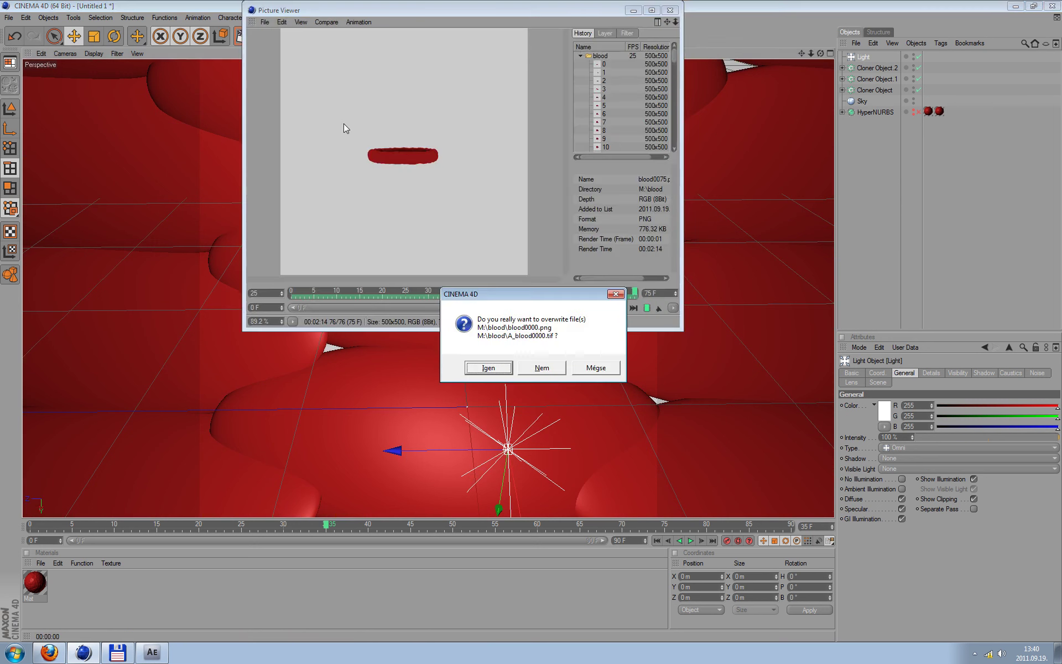
click(547, 367)
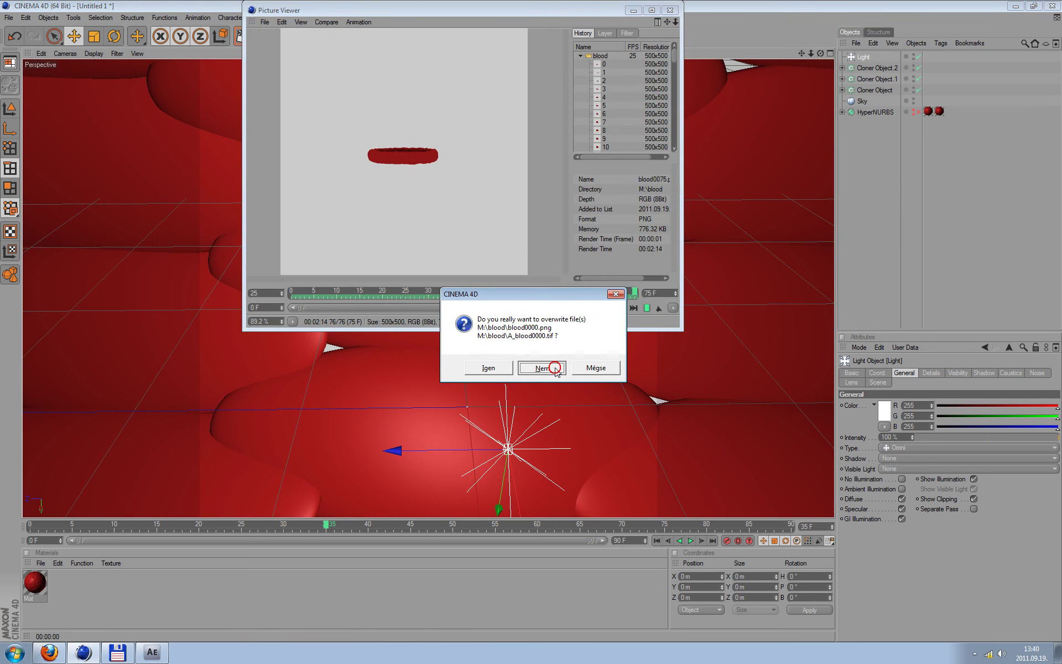
click(596, 367)
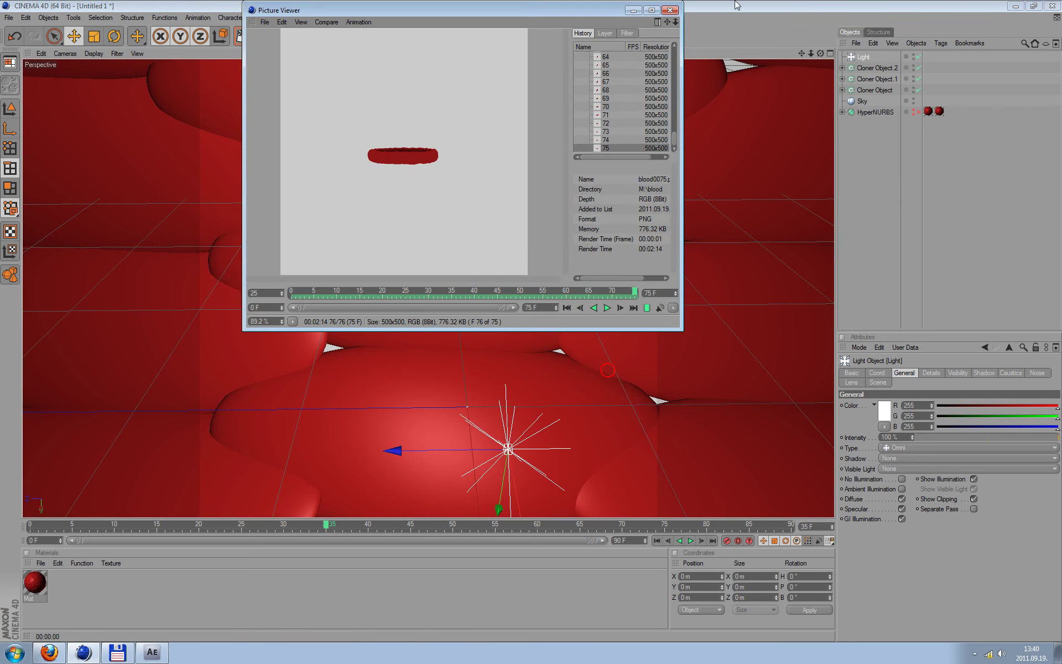
click(669, 10)
Begin retyping the Render Settings save path from blood to sejtfal
click(284, 36)
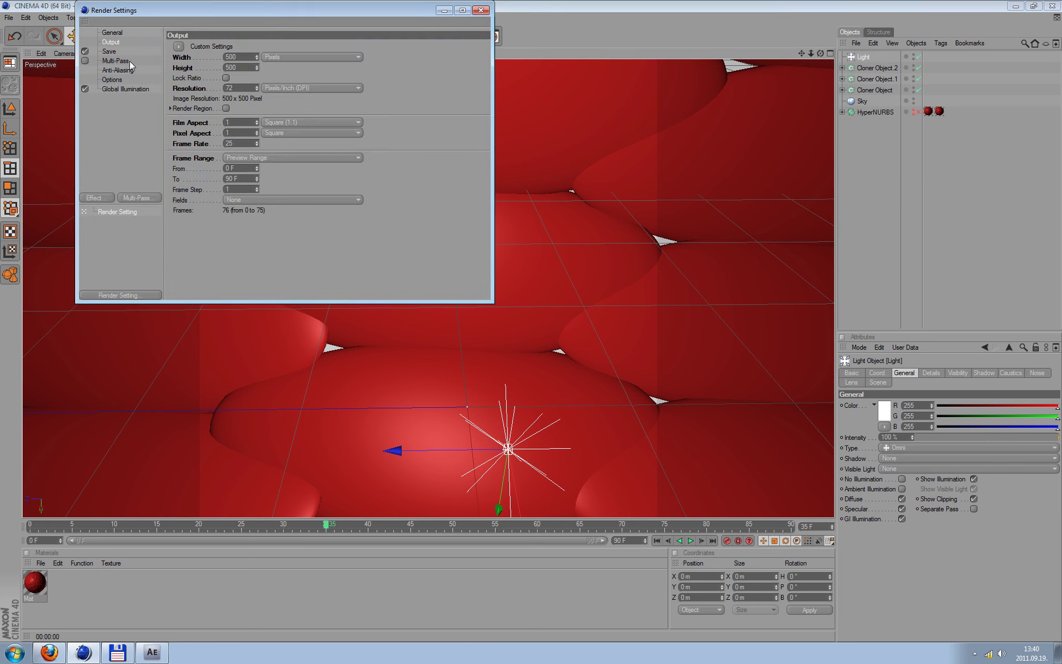
click(109, 51)
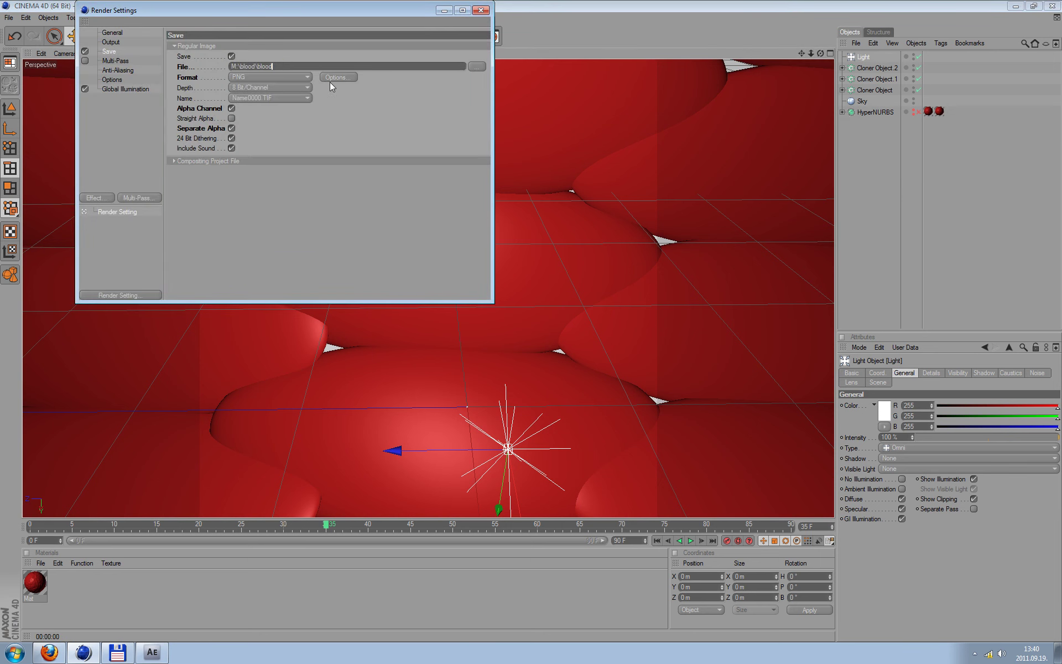
key(BackSpace)
key(BackSpace)
key(BackSpace)
text(sejtfa)
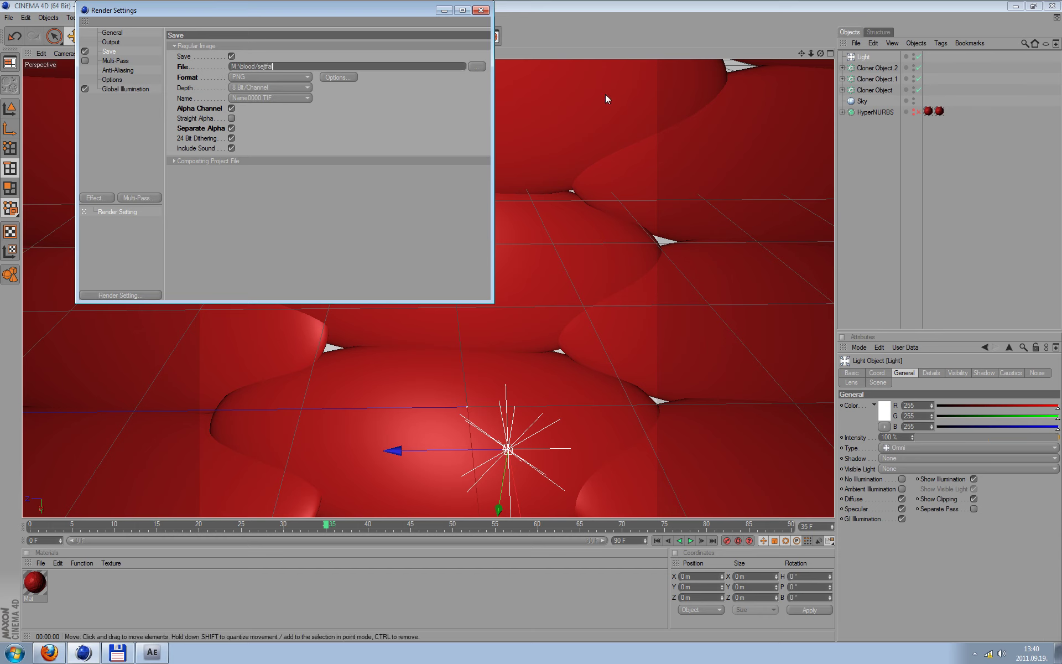
Set the Render Settings output Frame Range to Current Frame
click(481, 11)
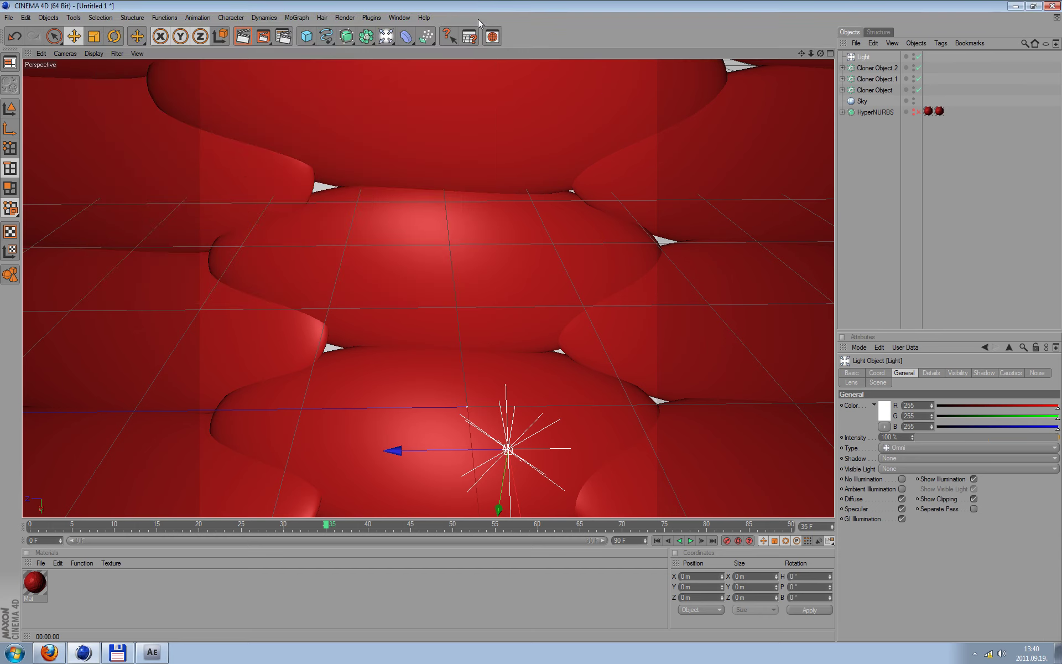
click(283, 36)
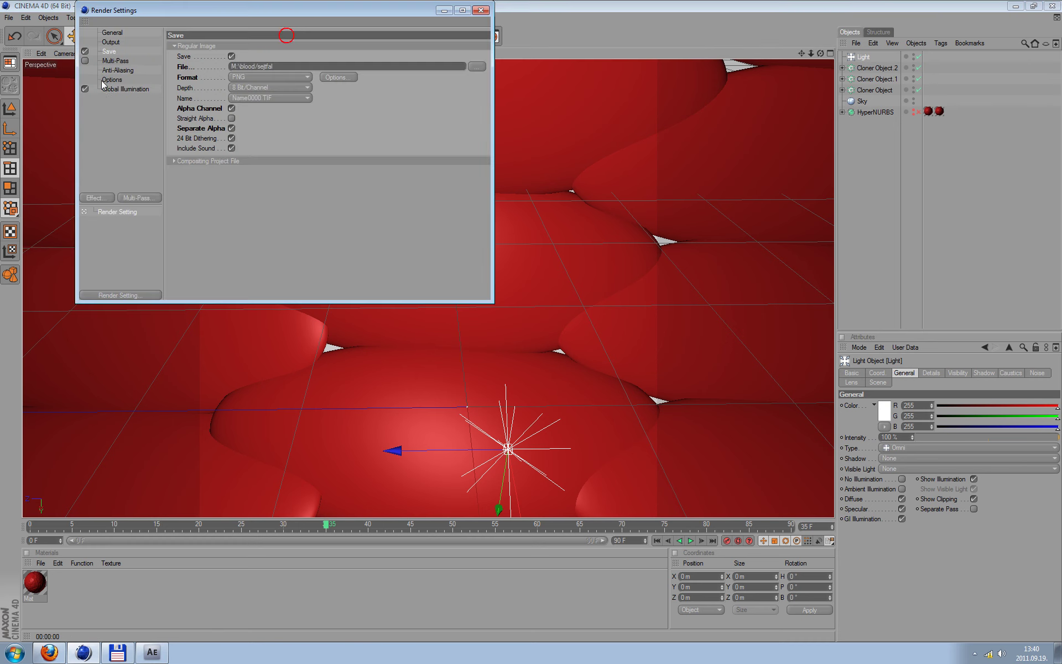
click(112, 60)
click(111, 42)
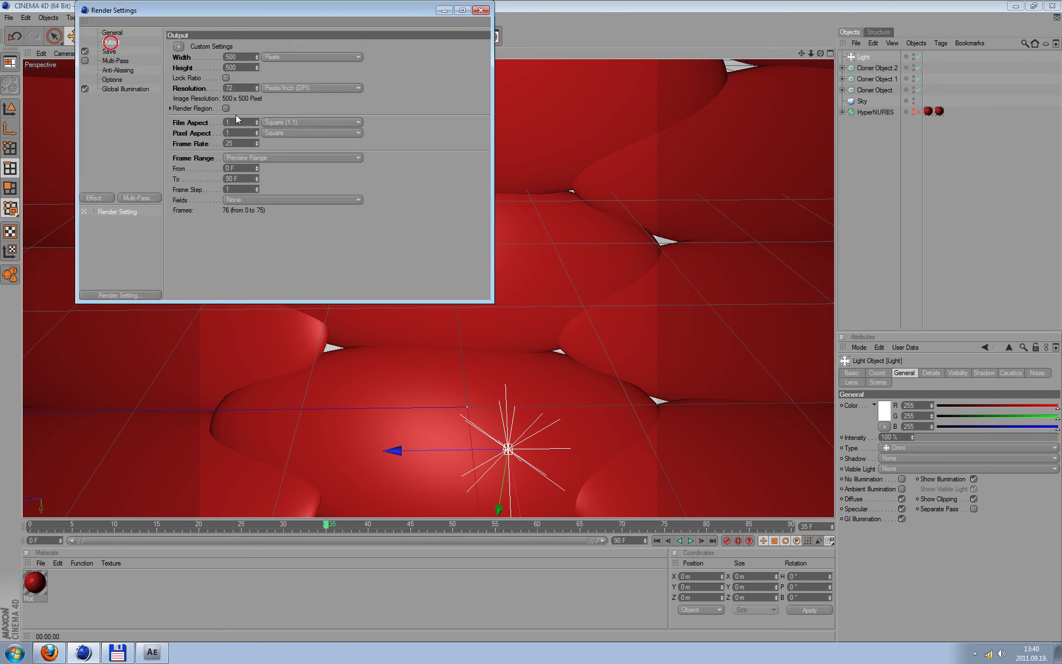
click(251, 158)
click(245, 179)
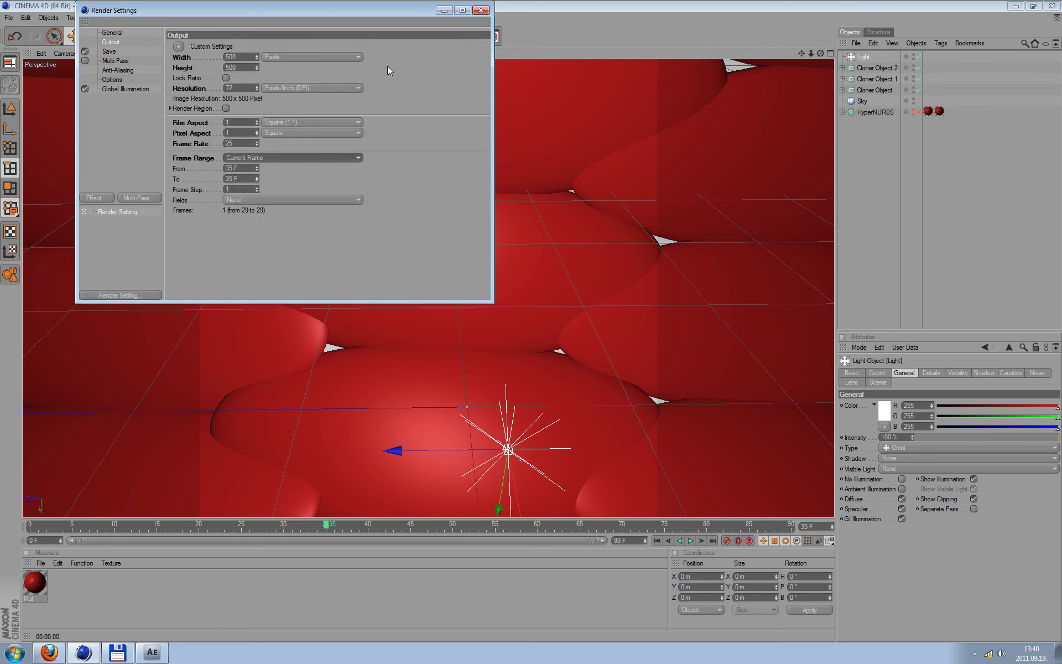
click(480, 10)
Try rendering the current frame twice, dismissing the file-writing errors each time
key(shift+r)
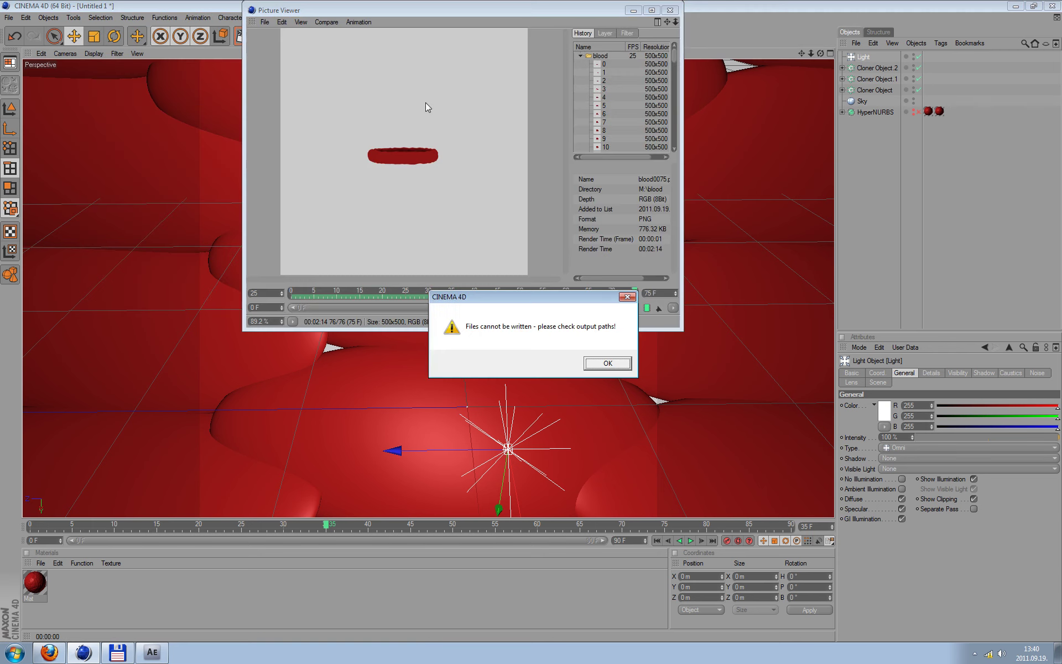
click(619, 366)
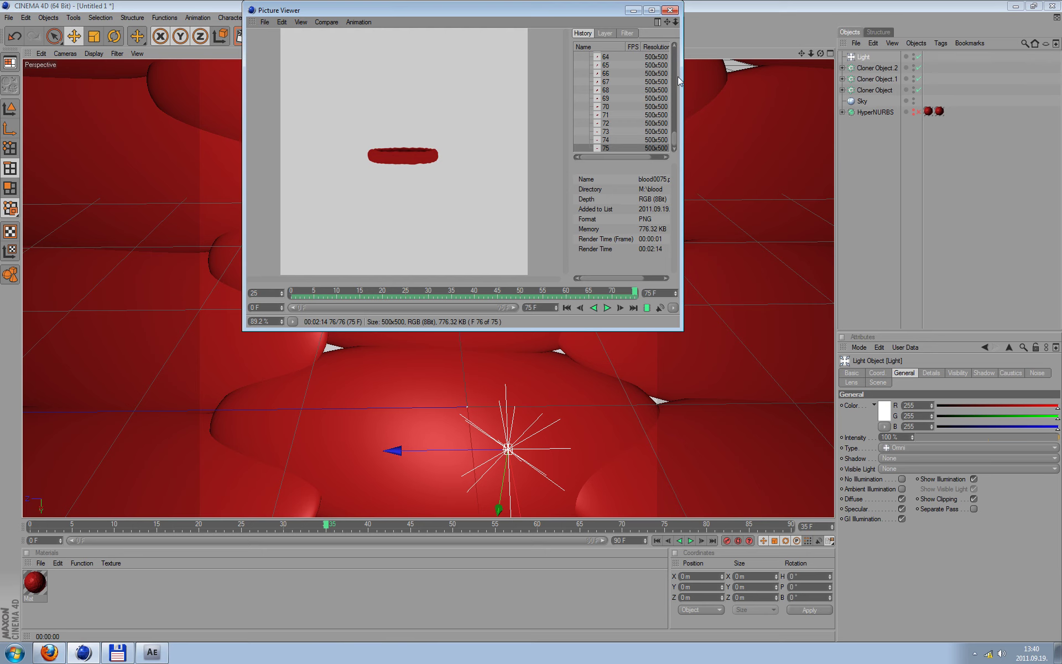
click(670, 10)
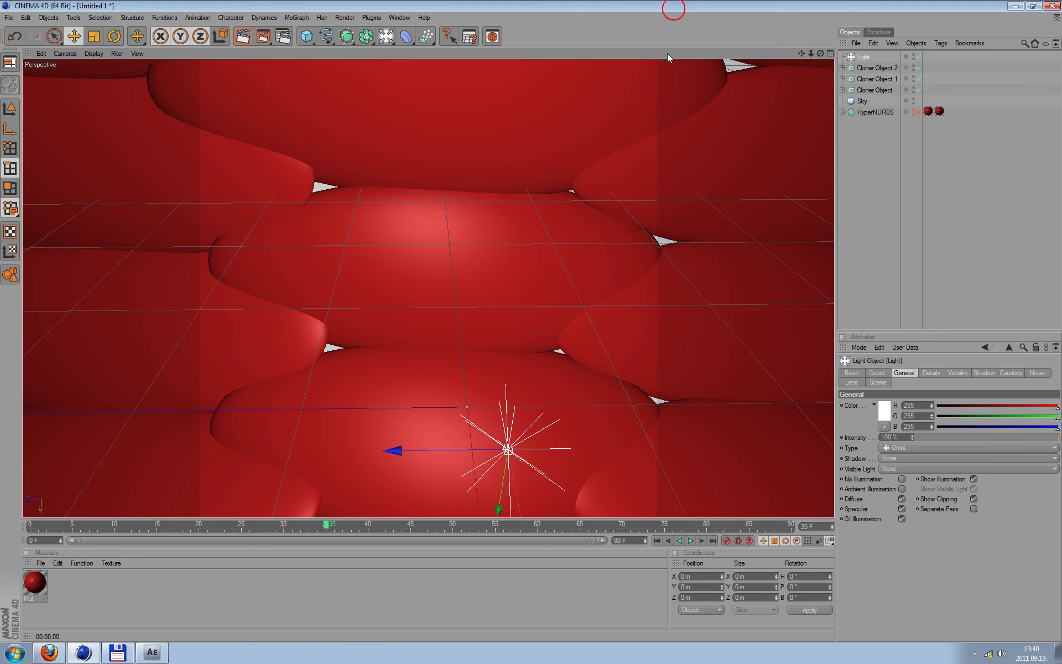
key(shift+r)
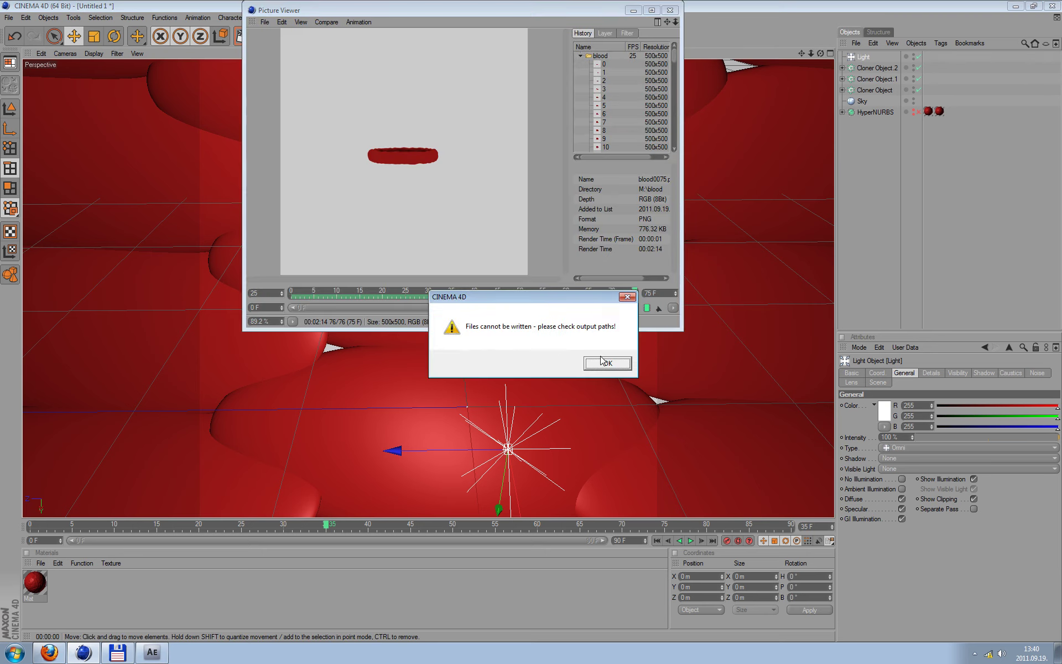
click(607, 362)
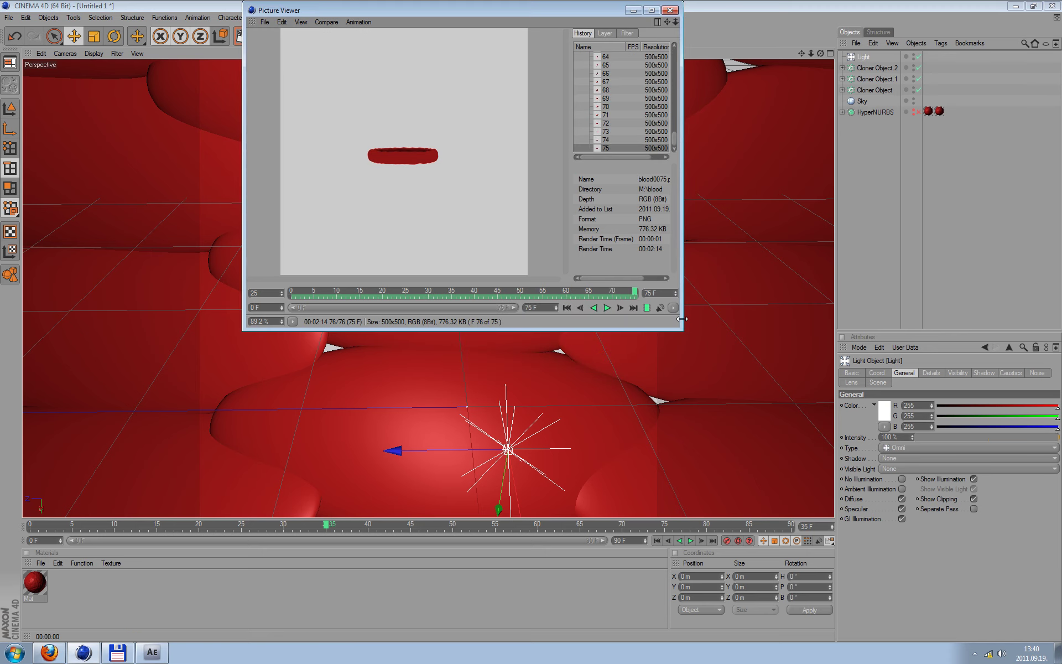
click(670, 10)
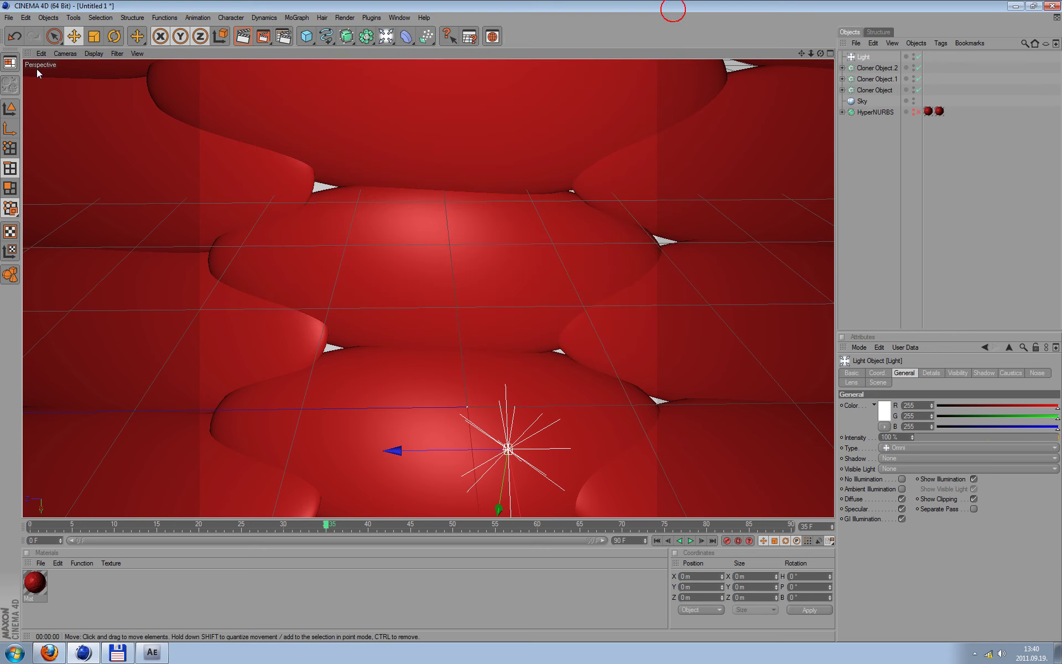
Set the Save output file to sejtfal in the M:\blood folder
click(282, 37)
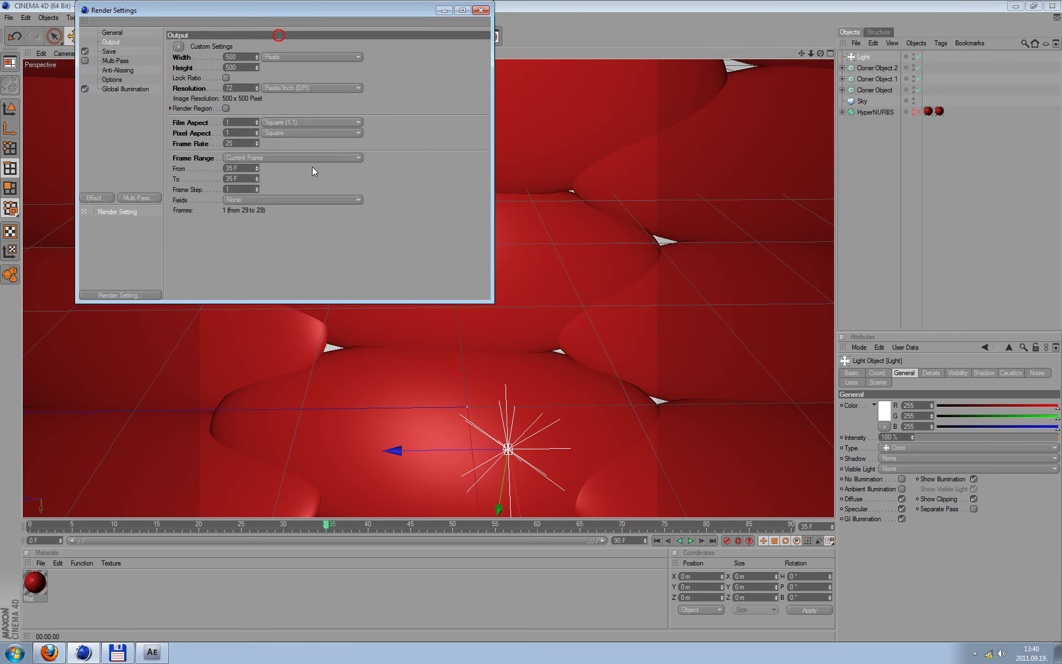
click(112, 54)
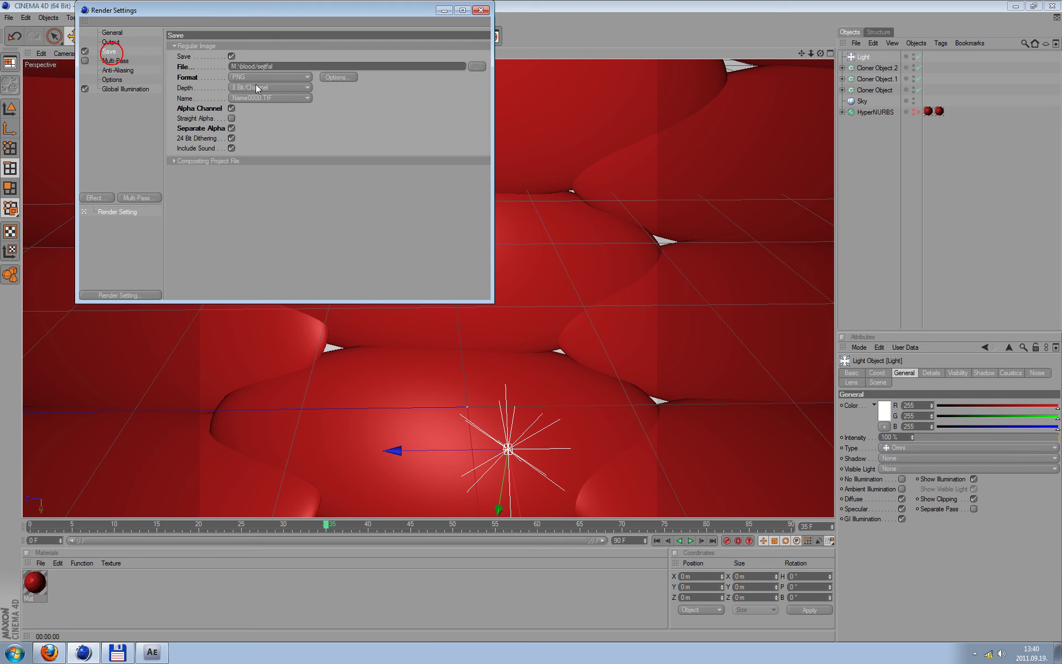
click(473, 66)
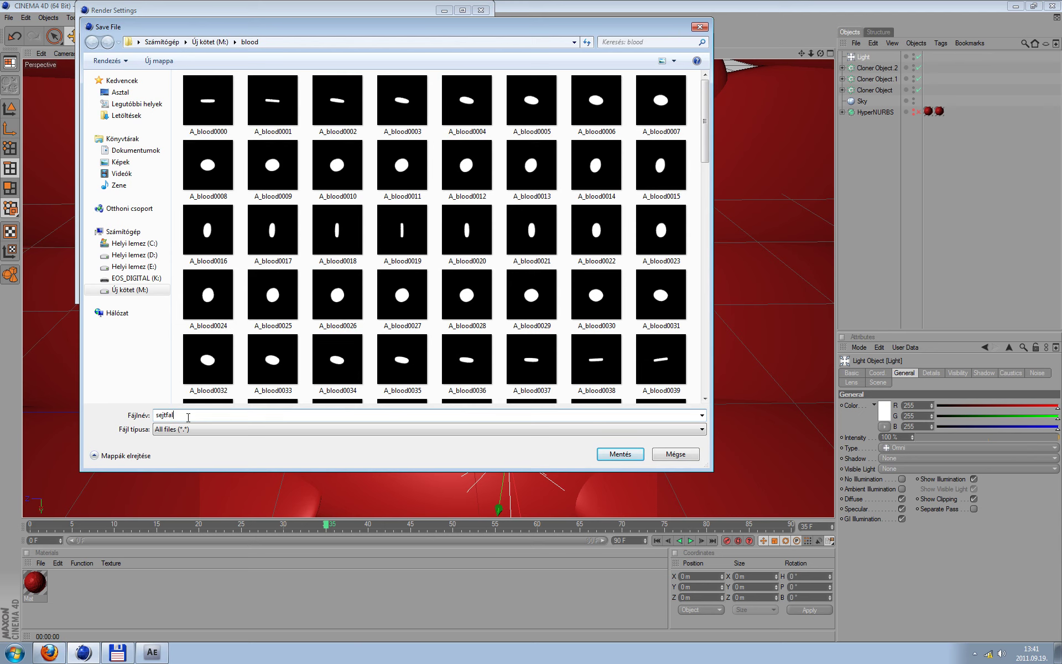
click(617, 450)
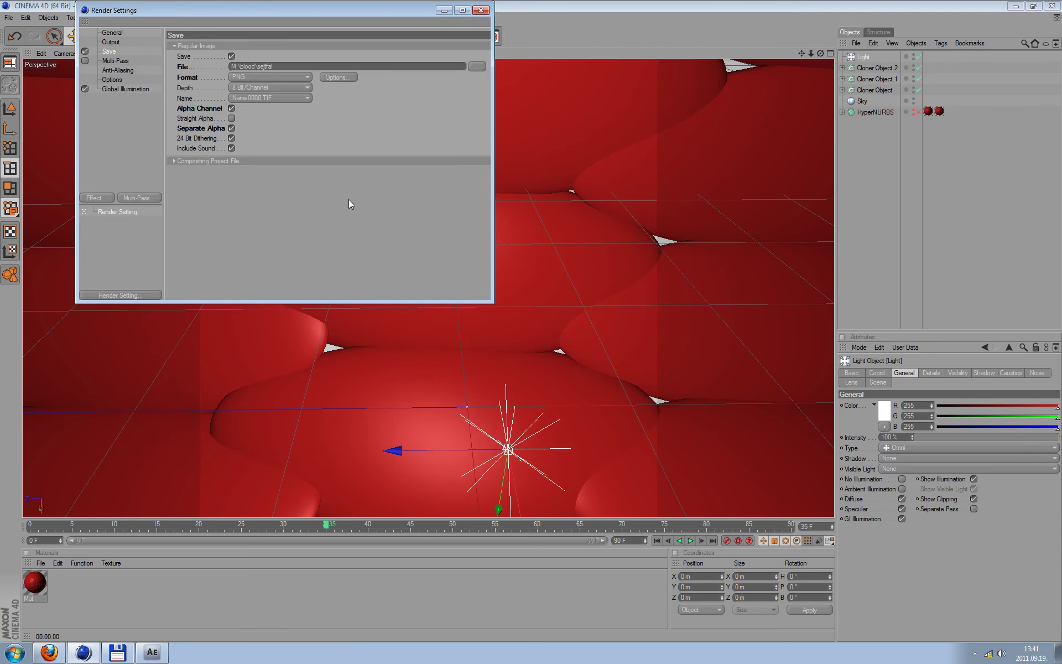
click(480, 10)
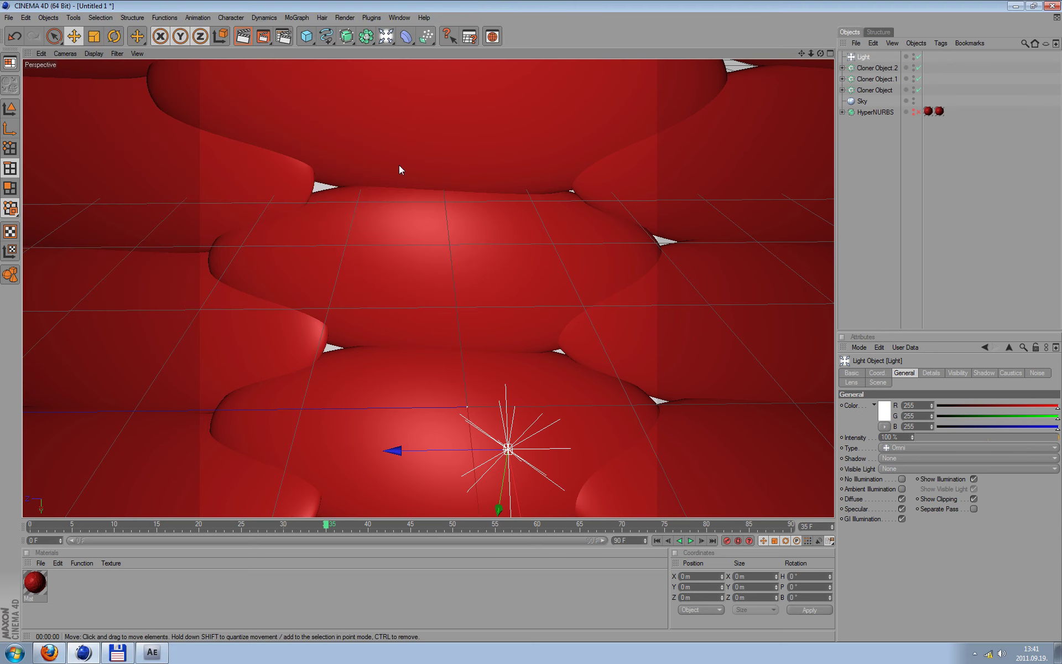
Render the current red cell-wall frame, then close the viewer and reopen Render Settings
key(shift+r)
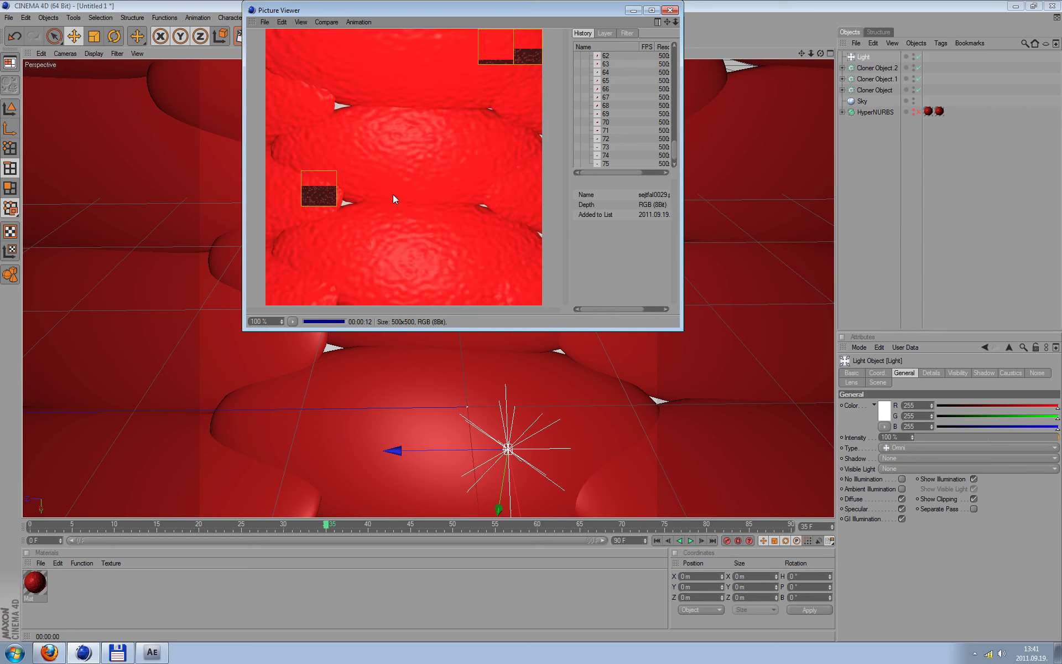
click(670, 10)
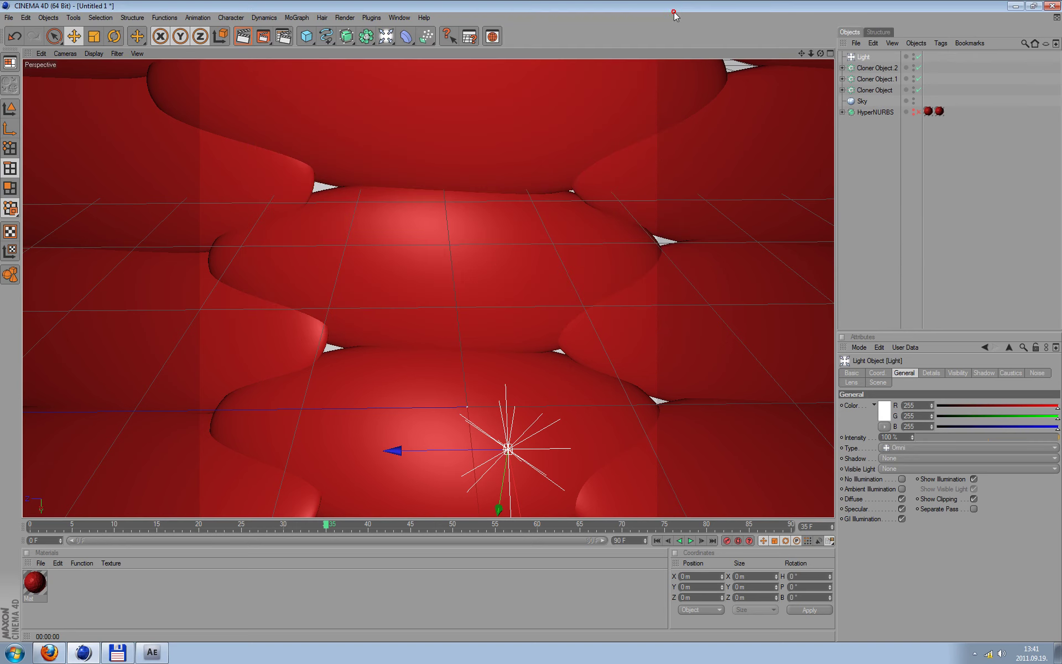
click(290, 33)
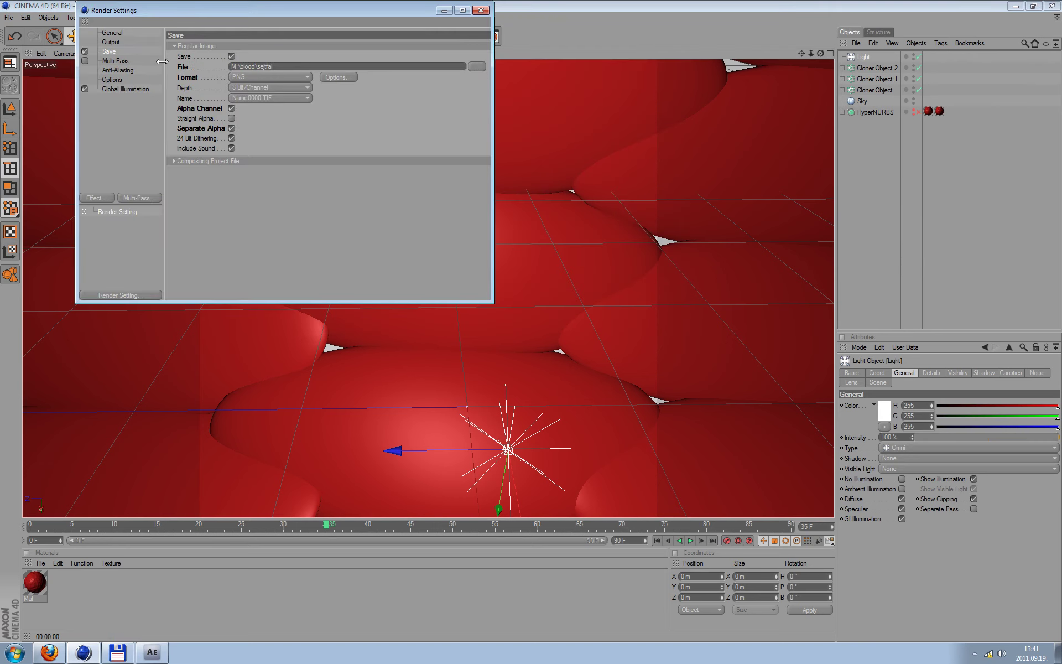
Set the output resolution to 1920 × 1080
click(111, 42)
text(1920)
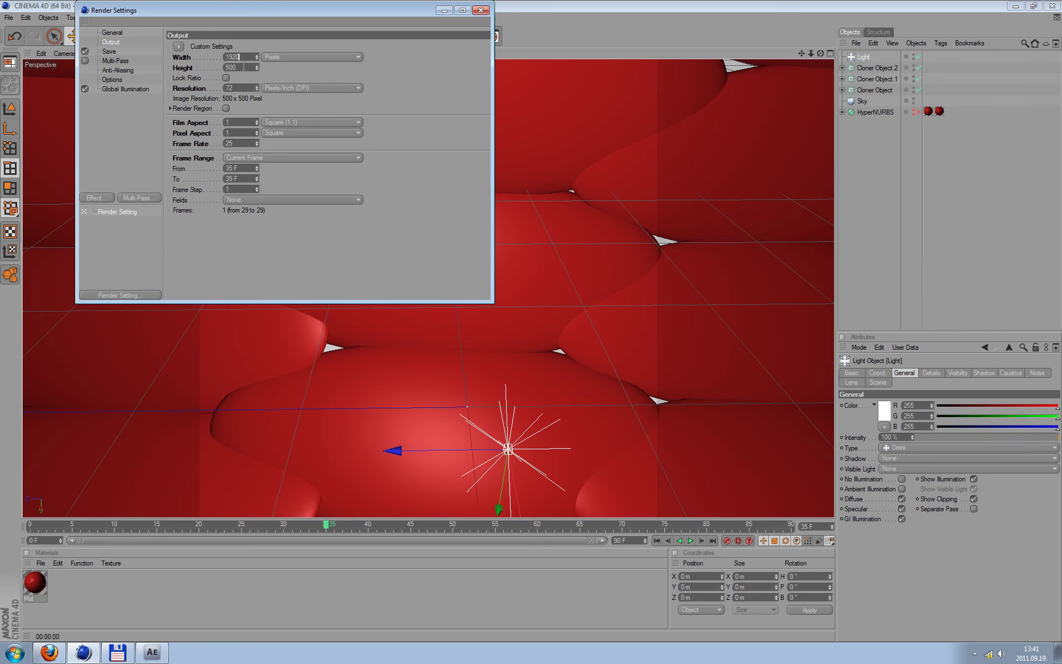
key(Return)
text(10)
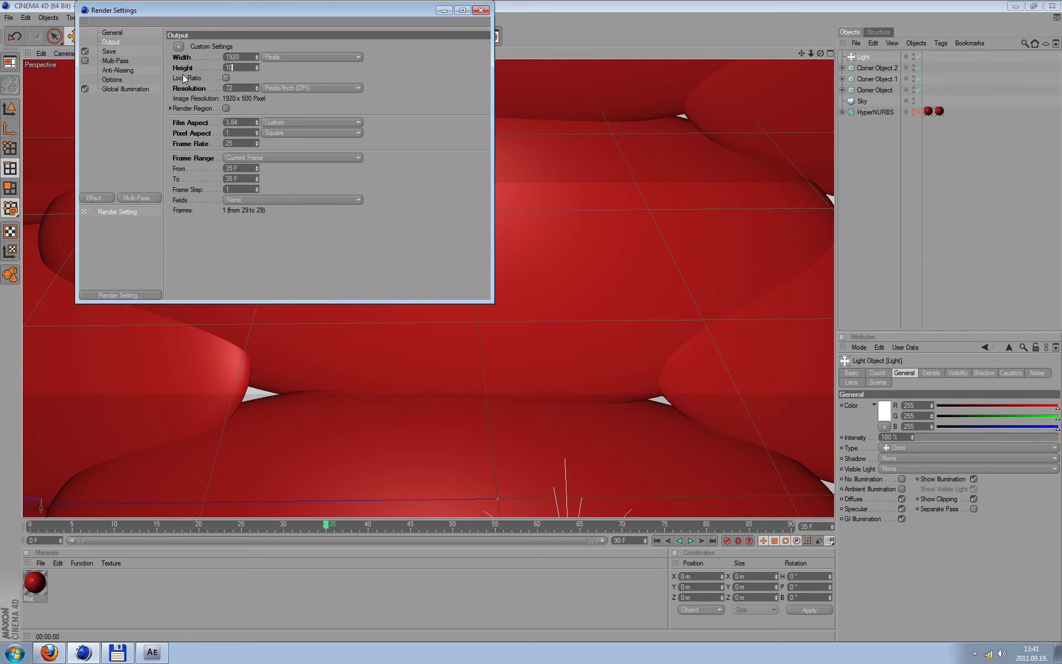
text(80)
key(Return)
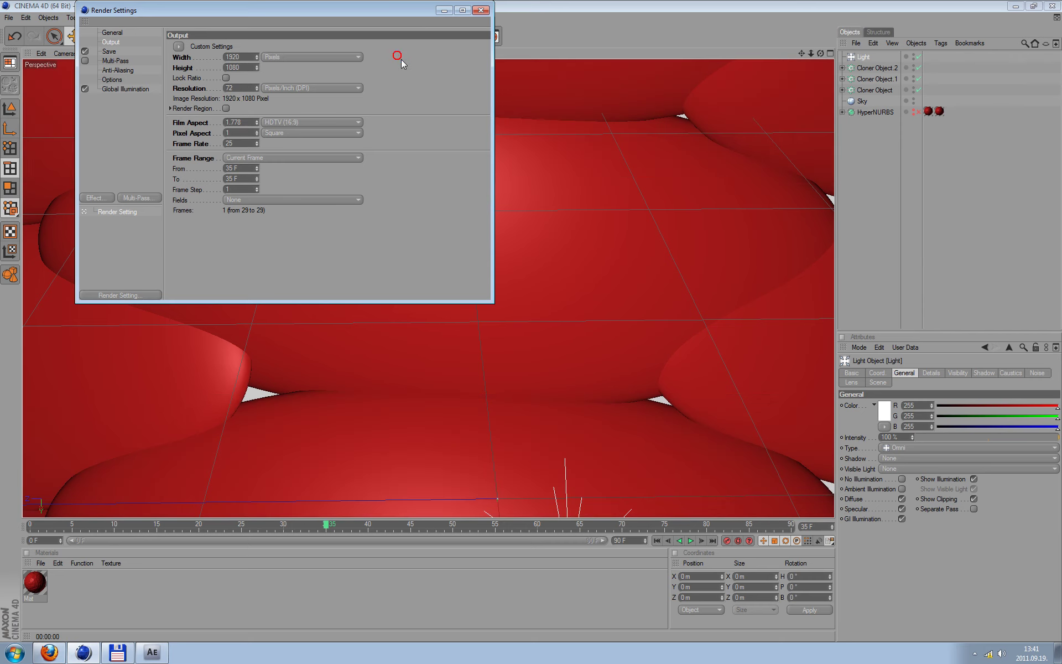
Re-render the frame at full HD, overwriting the earlier sejtfal files
click(479, 11)
key(shift+r)
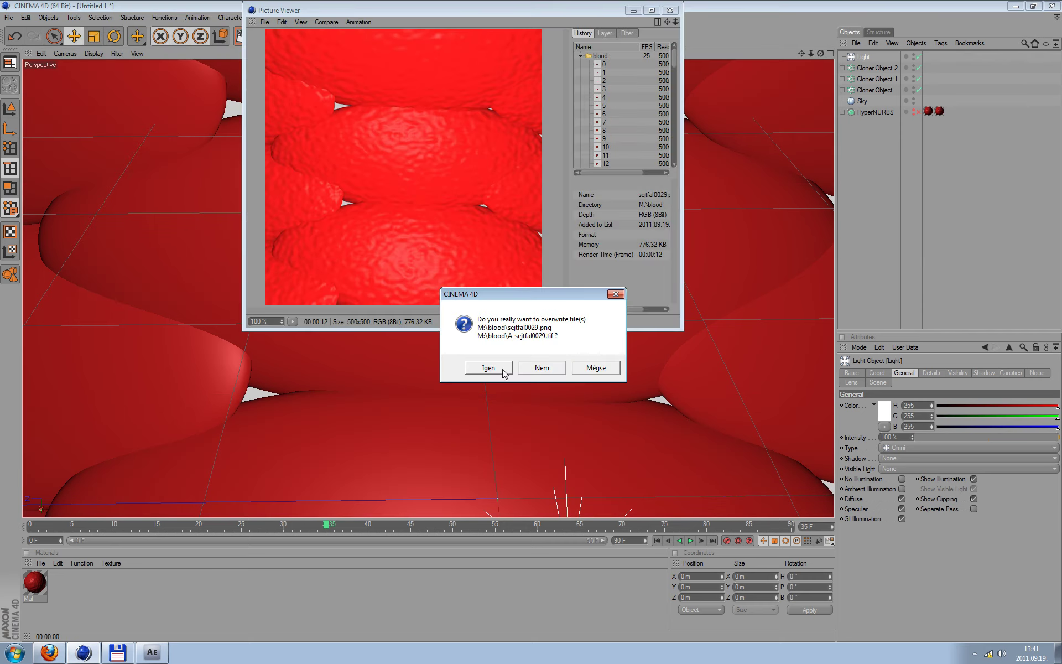
click(488, 368)
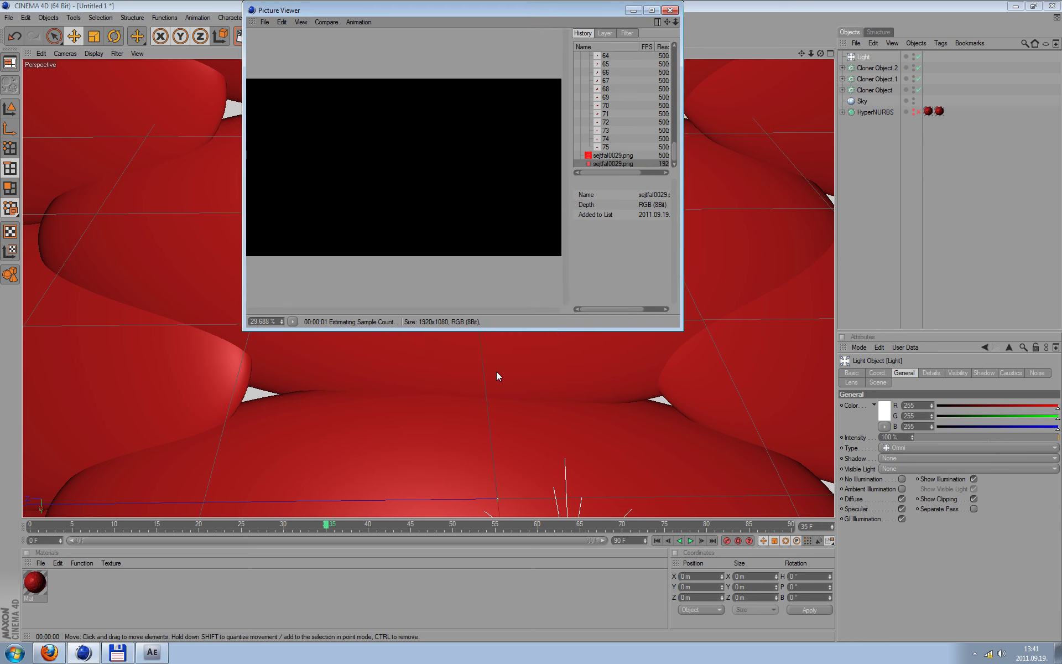
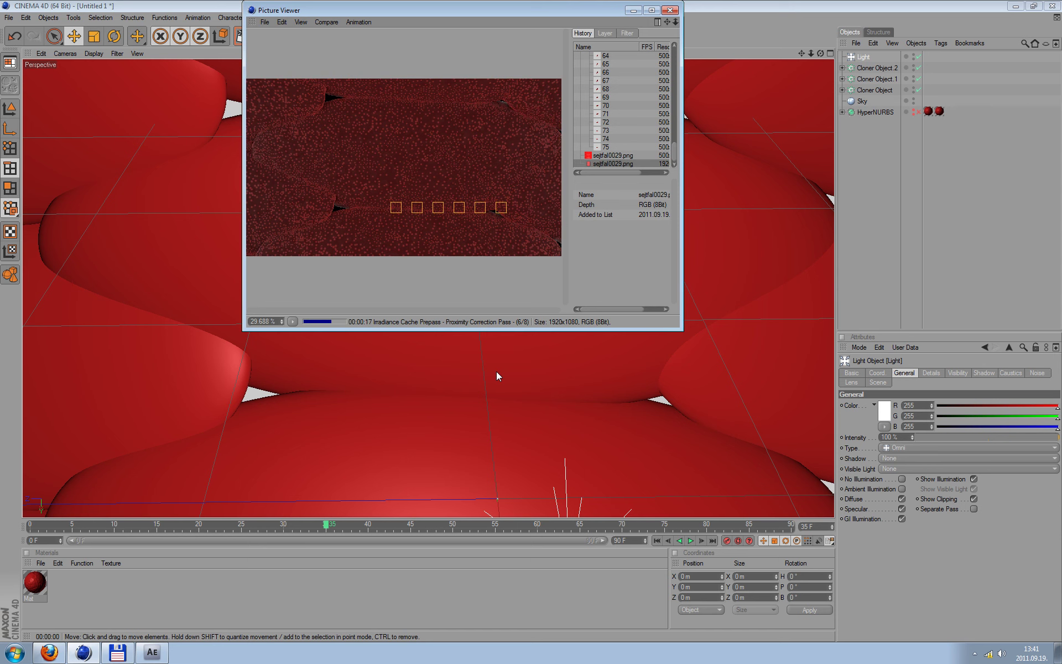
Switch the finished Cinema 4D render viewport to four views, then bring up After Effects
middle_click(496, 371)
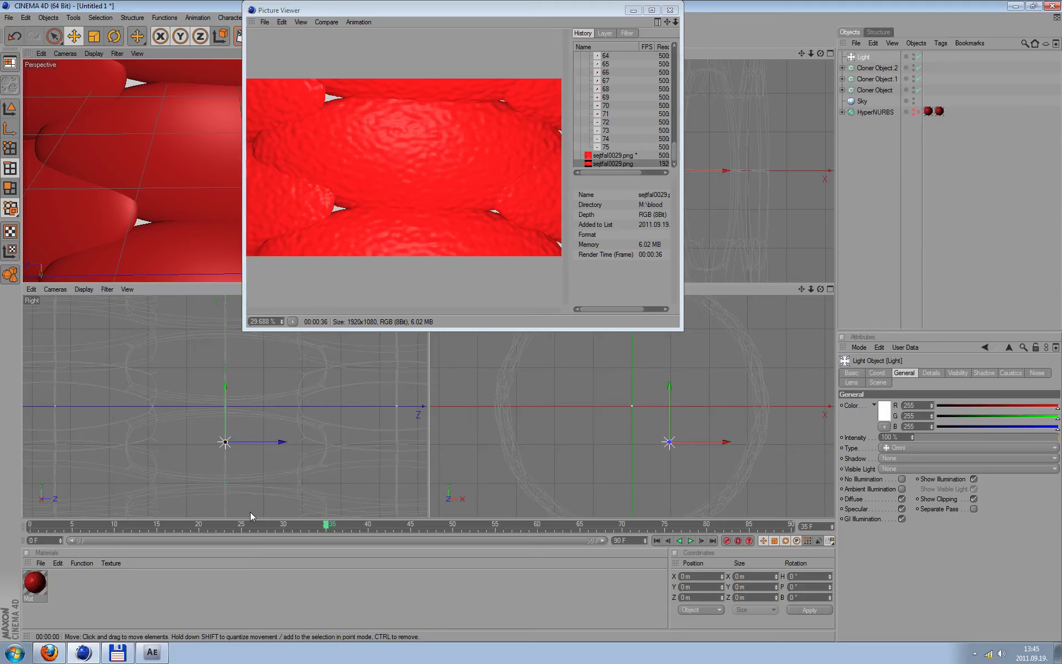
click(150, 654)
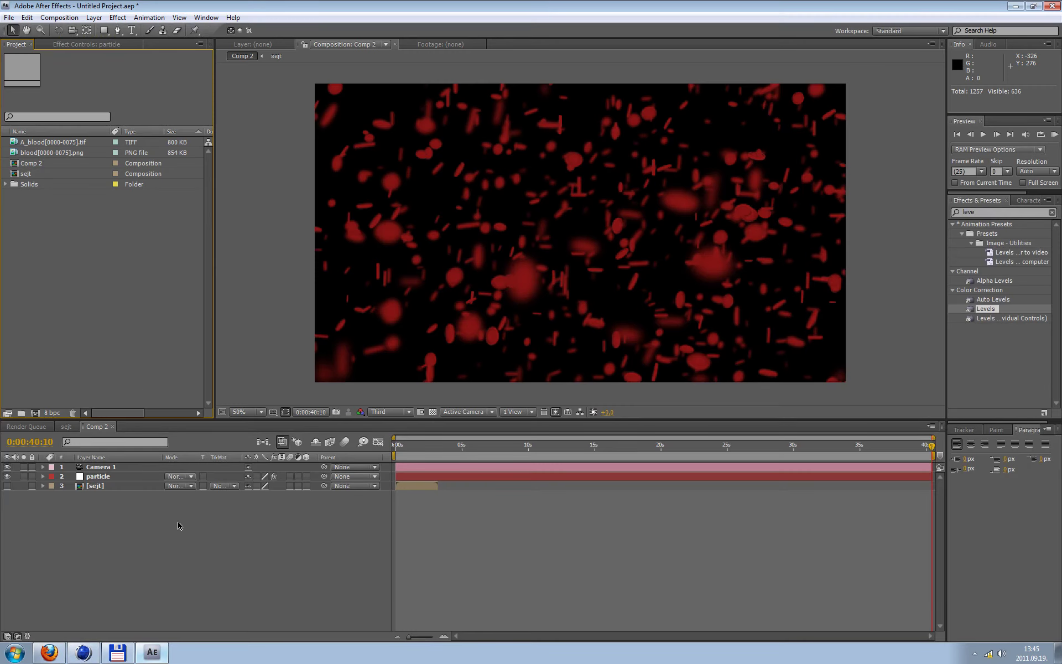
Import the A_sejtfal0029.tif render into the project
double_click(139, 391)
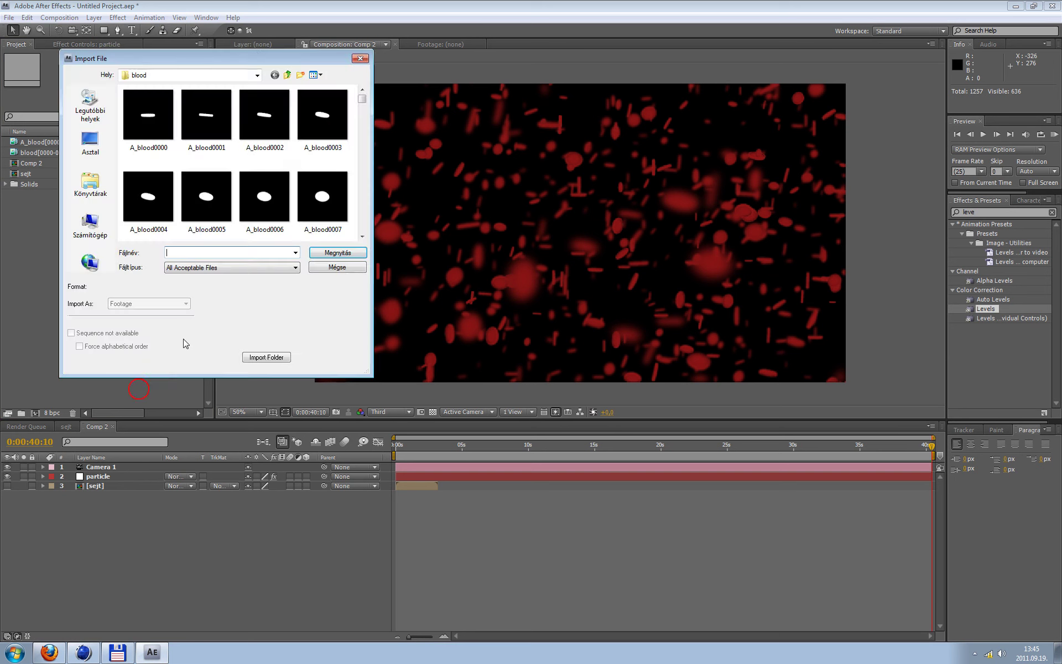
click(361, 101)
drag(361, 116, 362, 165)
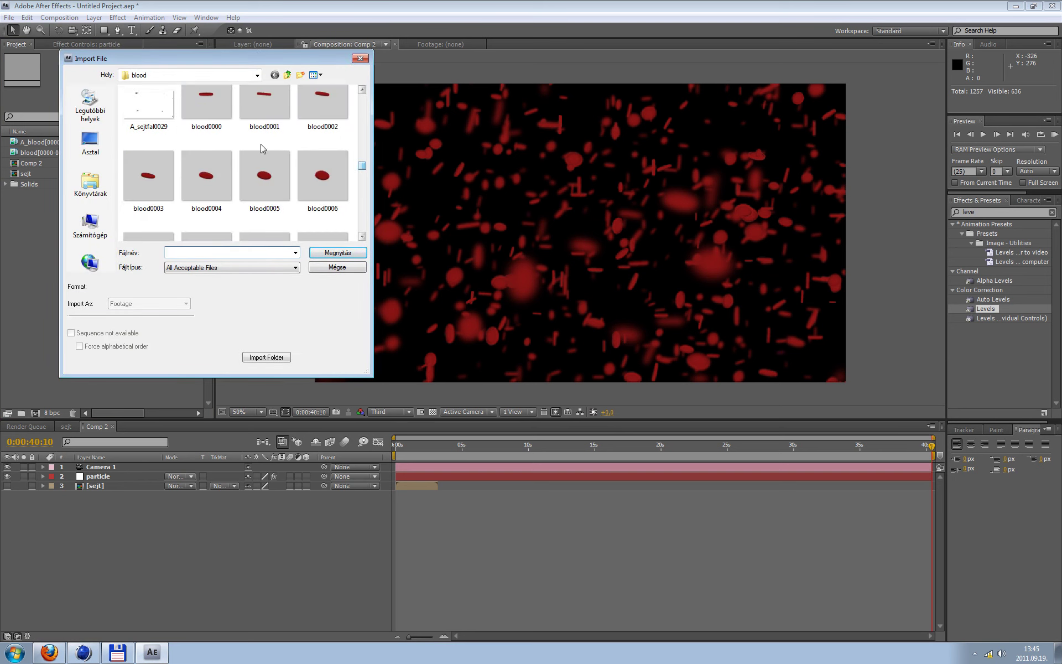
click(148, 105)
click(335, 252)
Import sejtfal0029.png and place both vessel-wall renders into the Comp 2 timeline
double_click(150, 244)
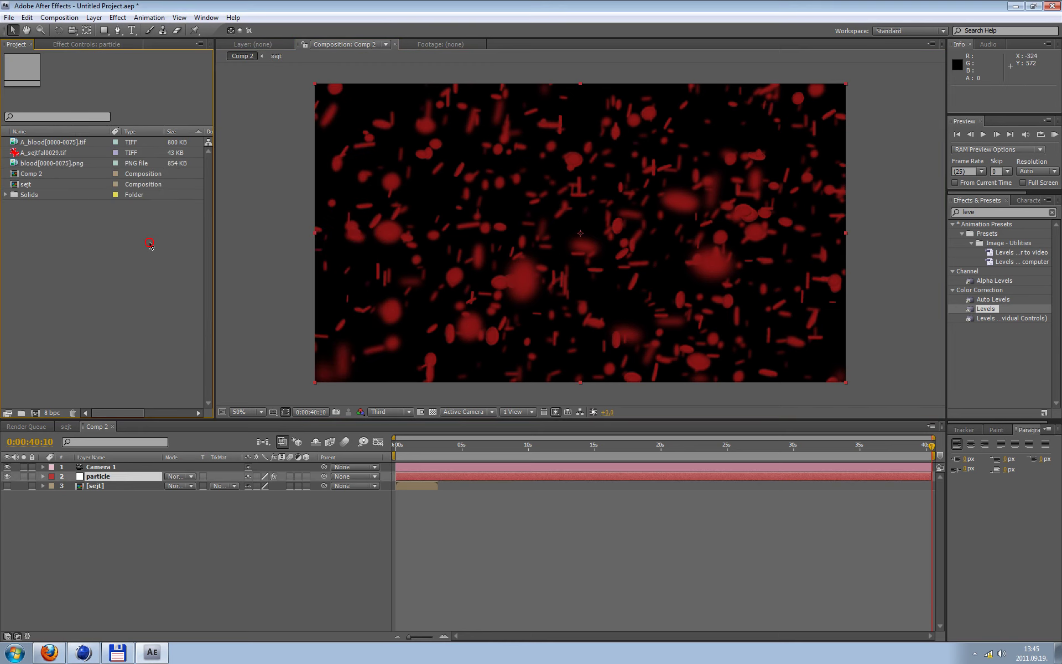
drag(361, 98, 362, 227)
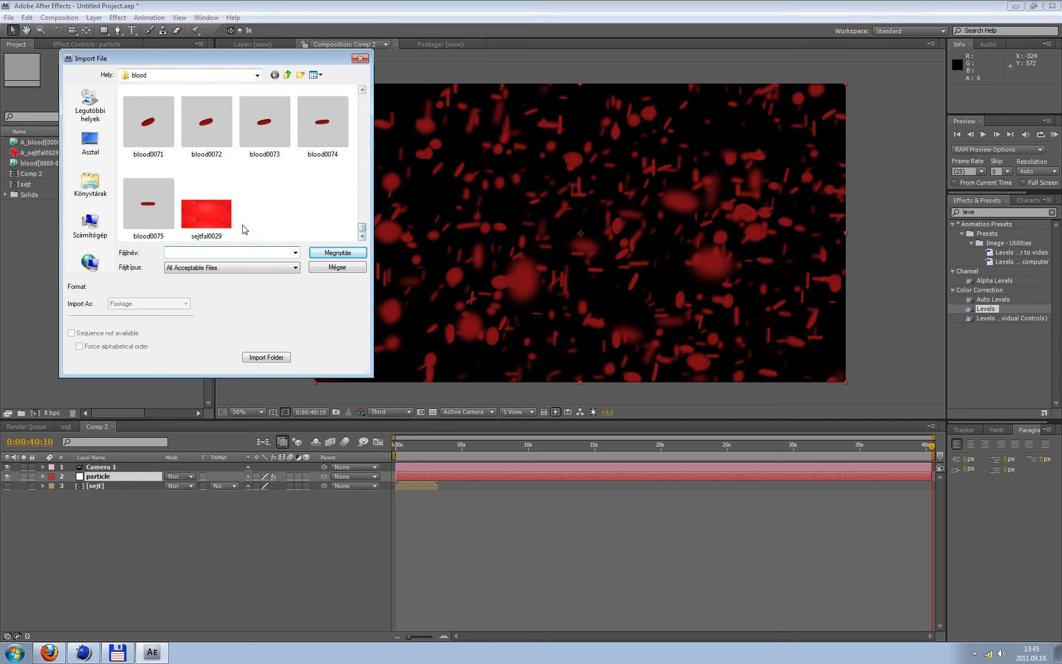
click(206, 207)
click(315, 258)
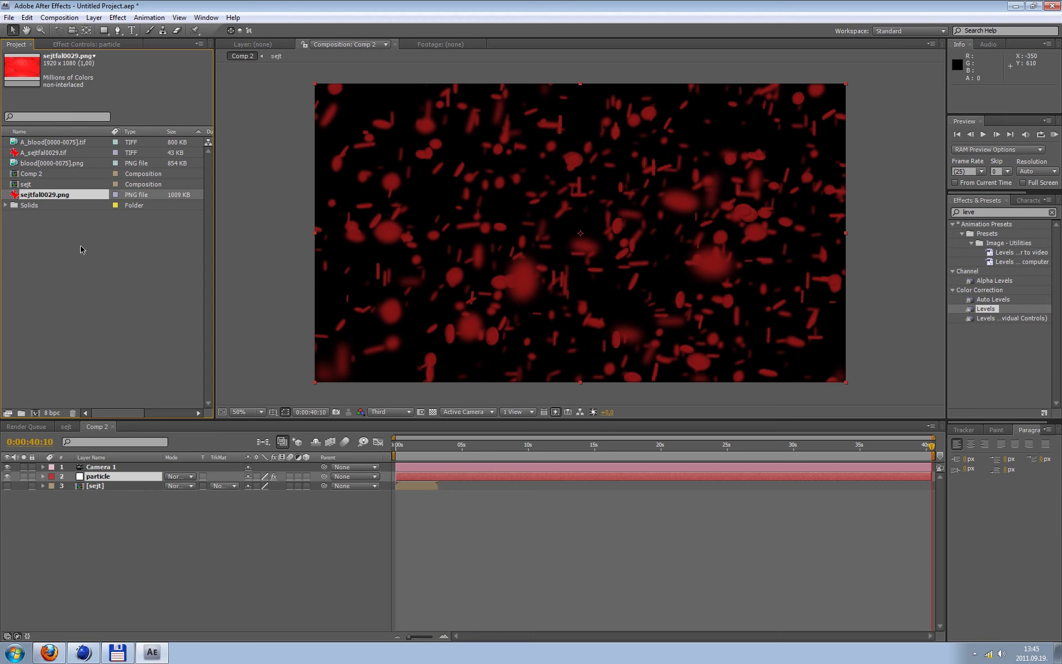
ctrl+click(48, 154)
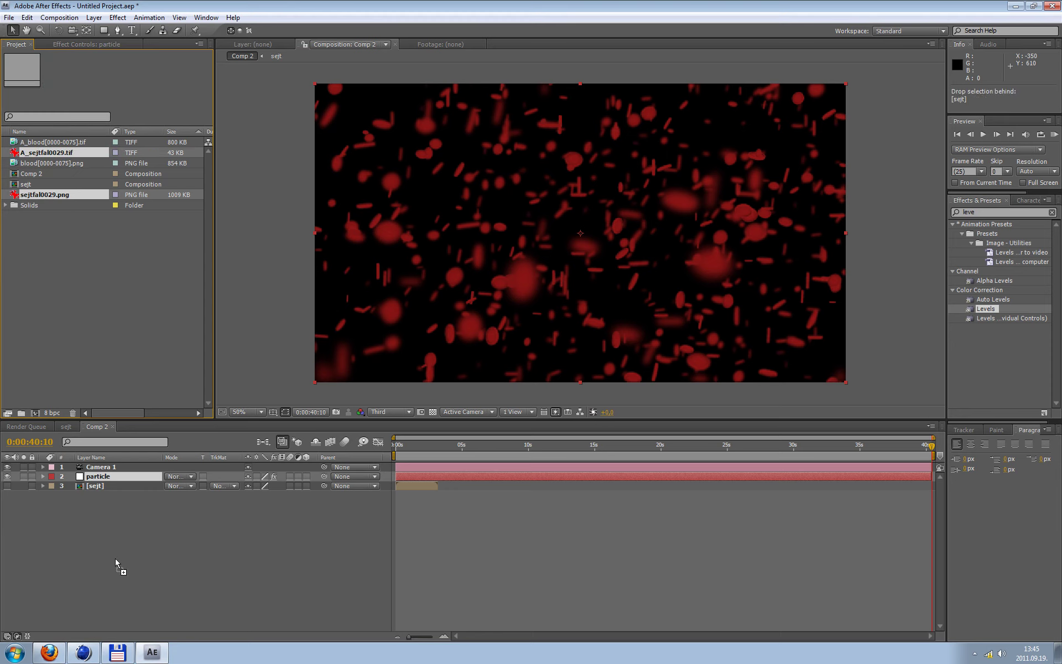
drag(46, 197, 133, 556)
Move the A_sejtfal0029.tif layer above sejtfal0029.png and keep the png visible
click(8, 495)
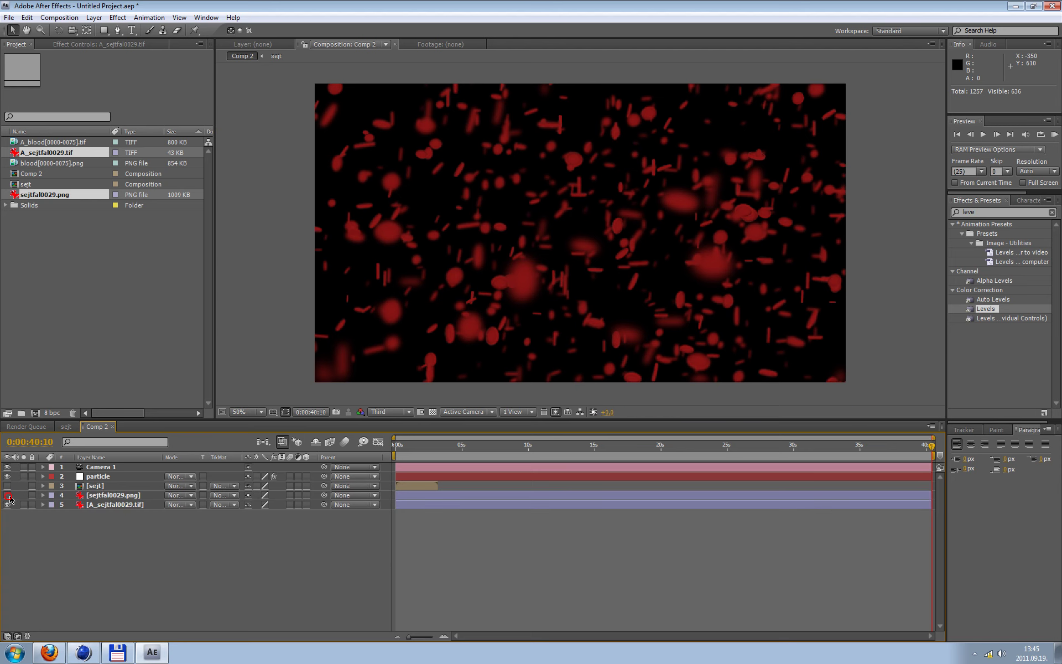
click(116, 504)
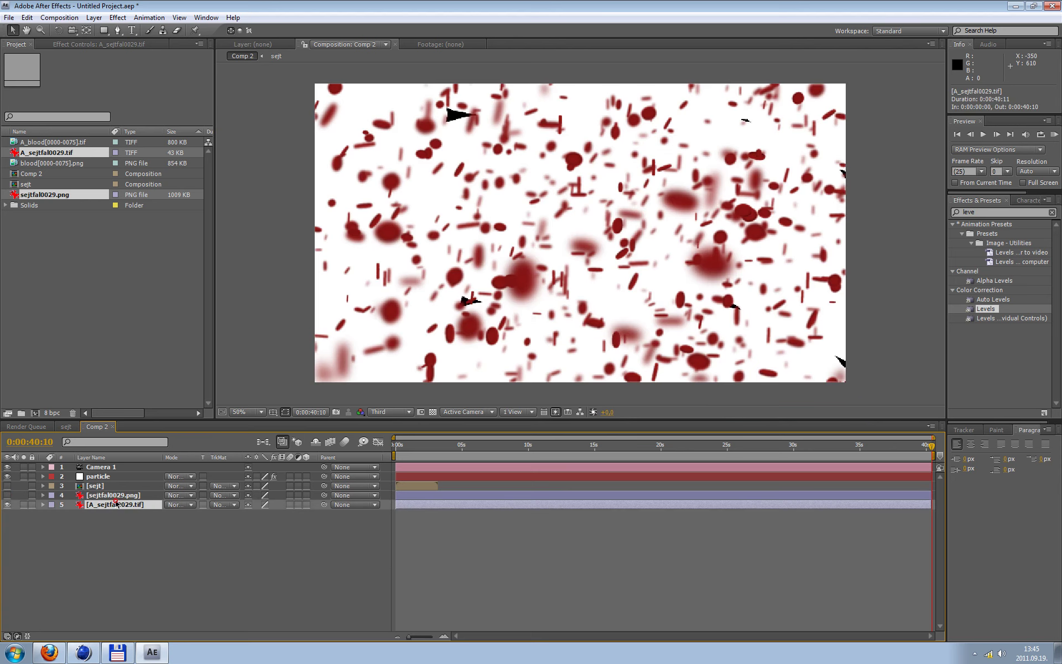
click(110, 527)
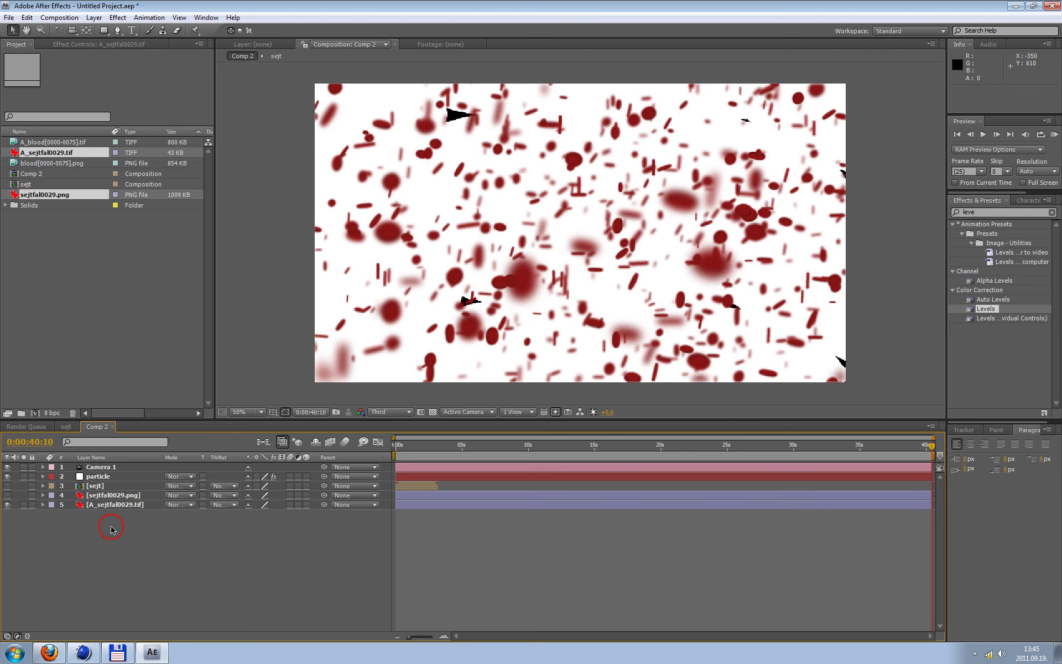
drag(101, 509, 101, 494)
click(94, 504)
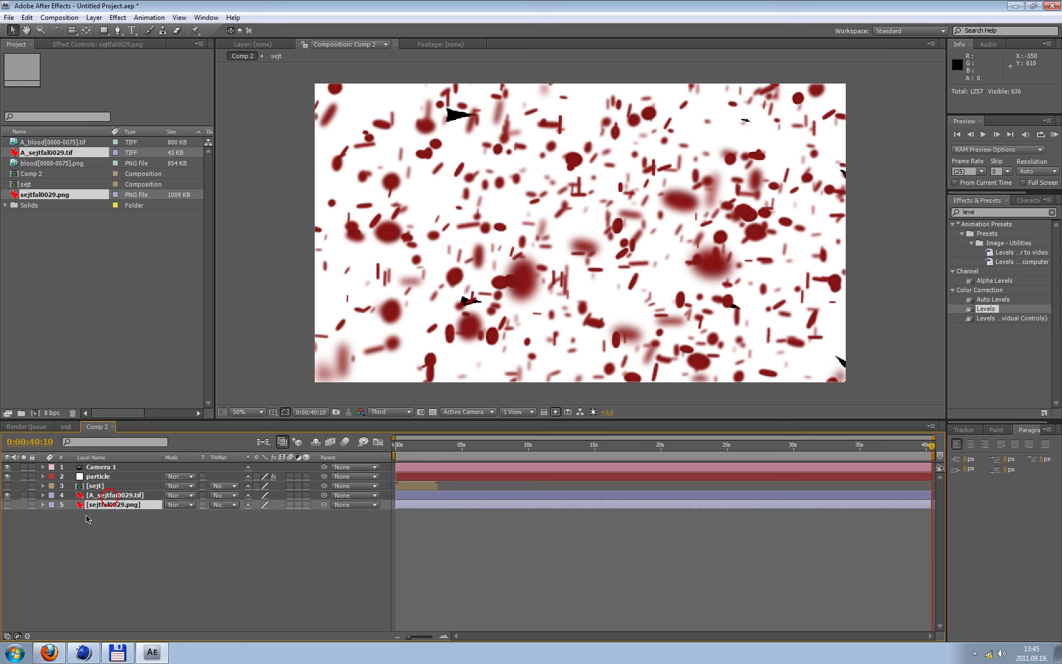
Set sejtfal0029.png's track matte to Luma Matte and apply Levels to it
click(8, 503)
click(219, 504)
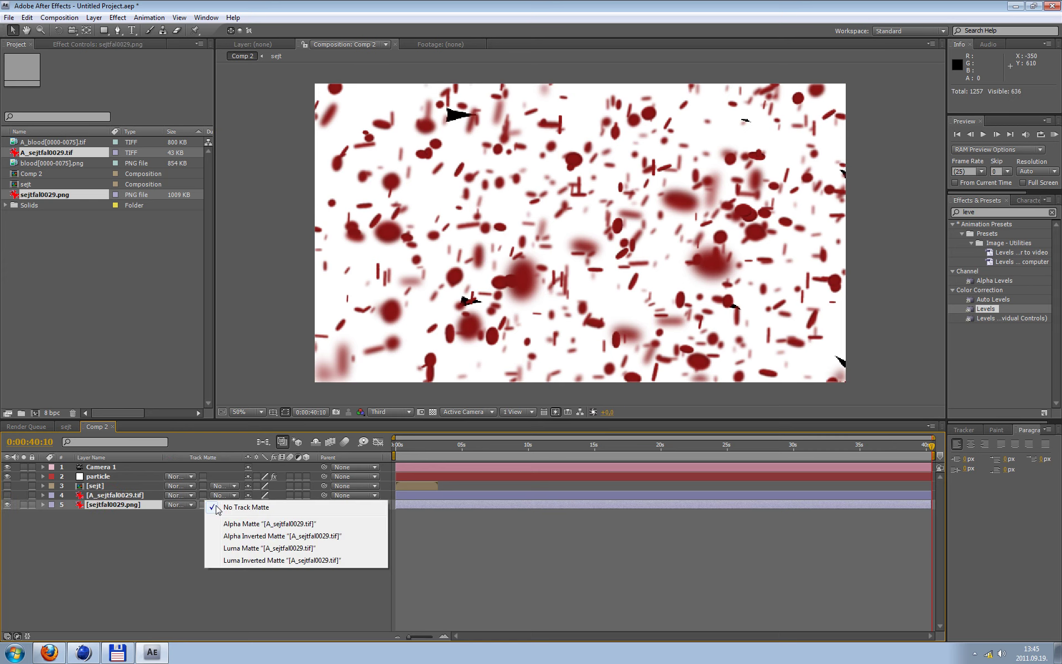
click(232, 548)
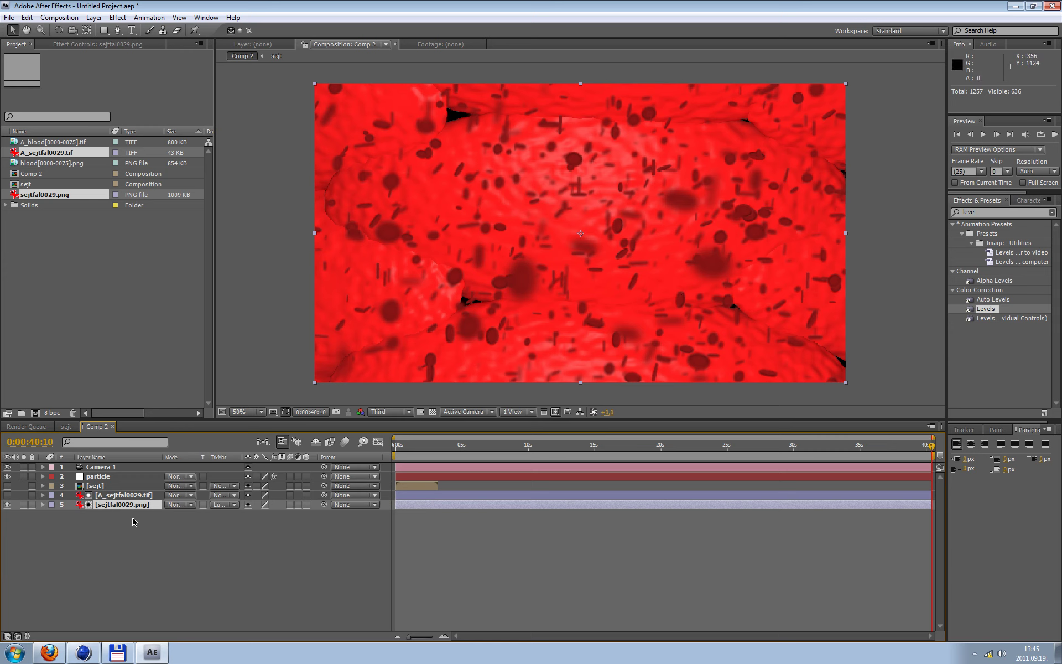
double_click(971, 312)
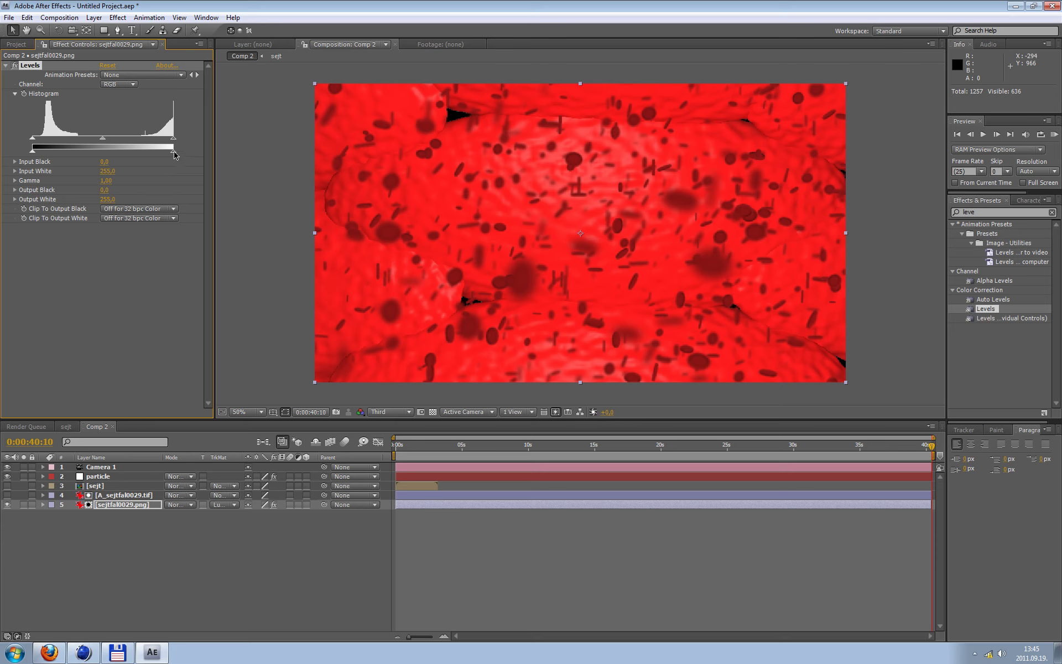
Darken the vessel wall with Levels Output White 70 and add Fast Blur at Blurriness 10
drag(156, 154, 116, 153)
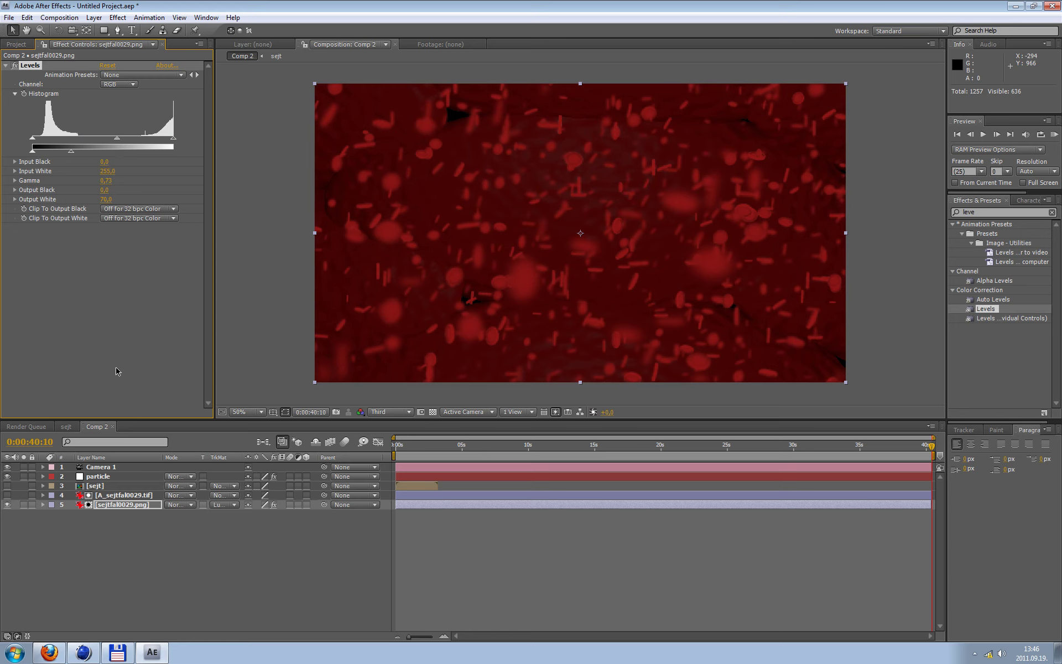
click(116, 555)
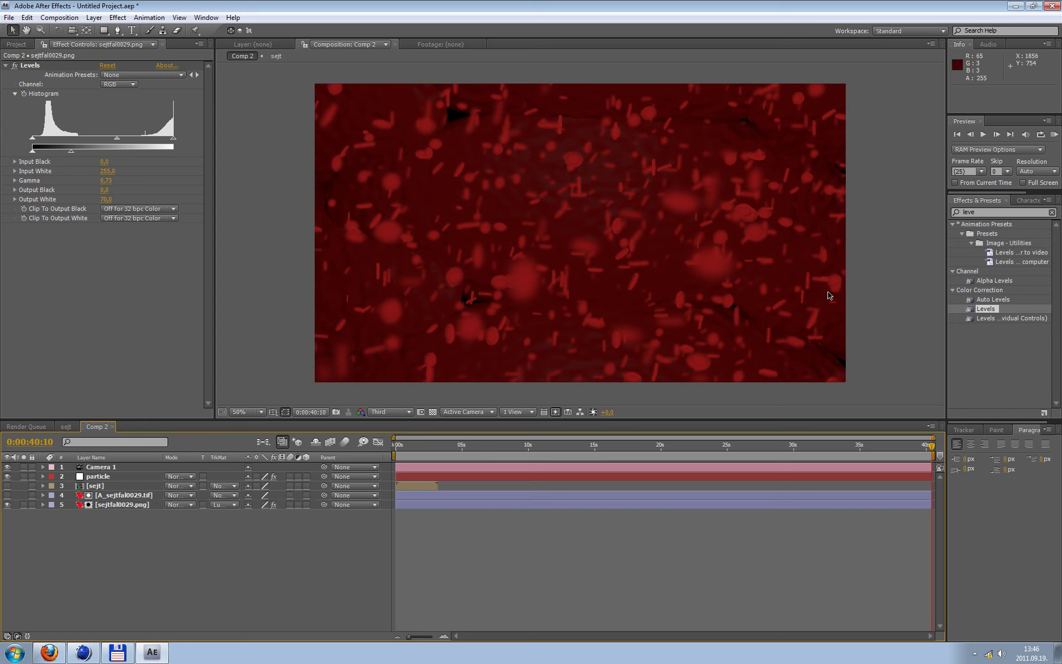
click(973, 212)
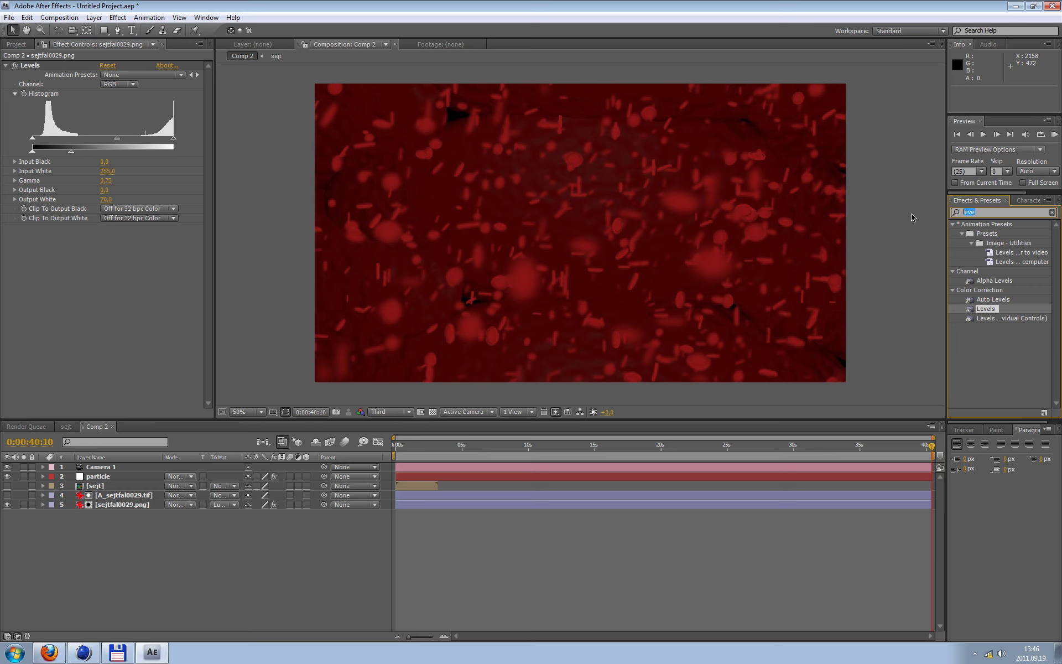
text(fast)
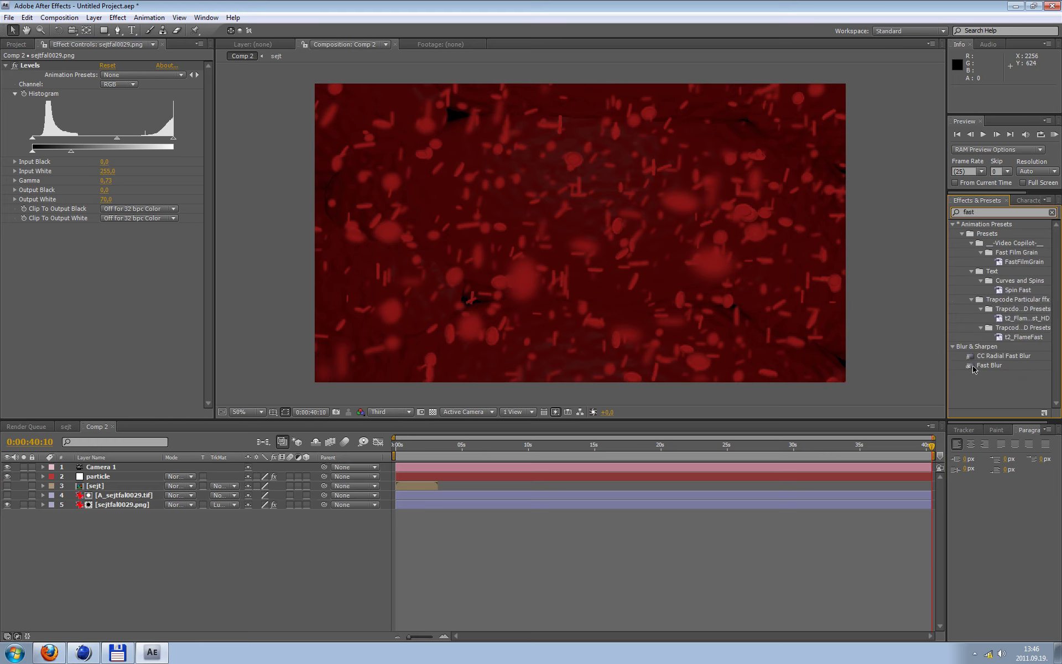
click(123, 504)
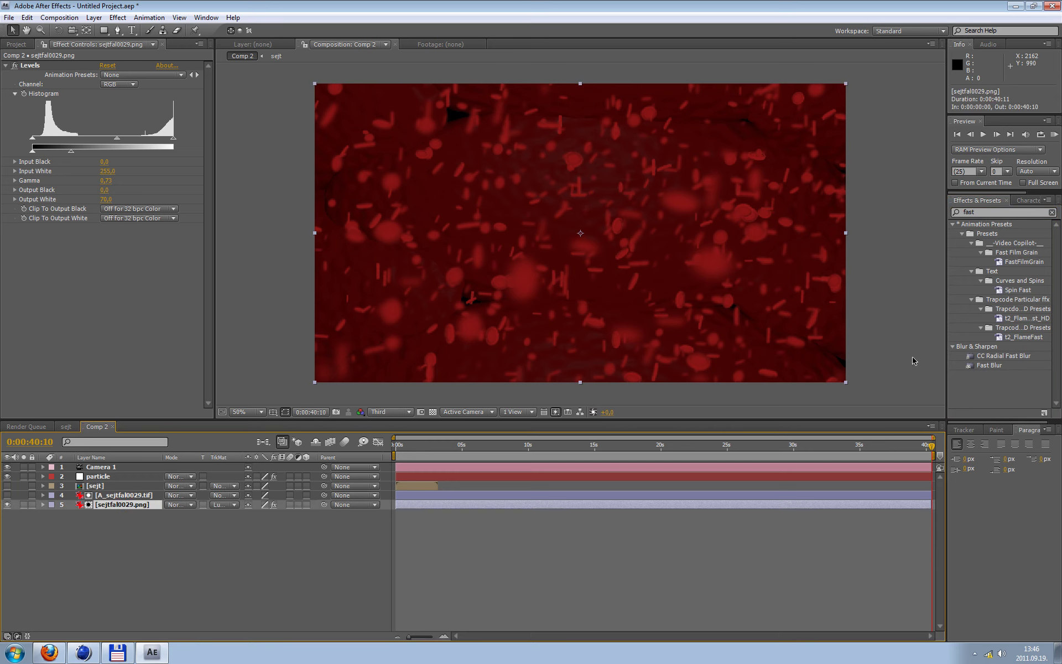
double_click(972, 366)
click(105, 246)
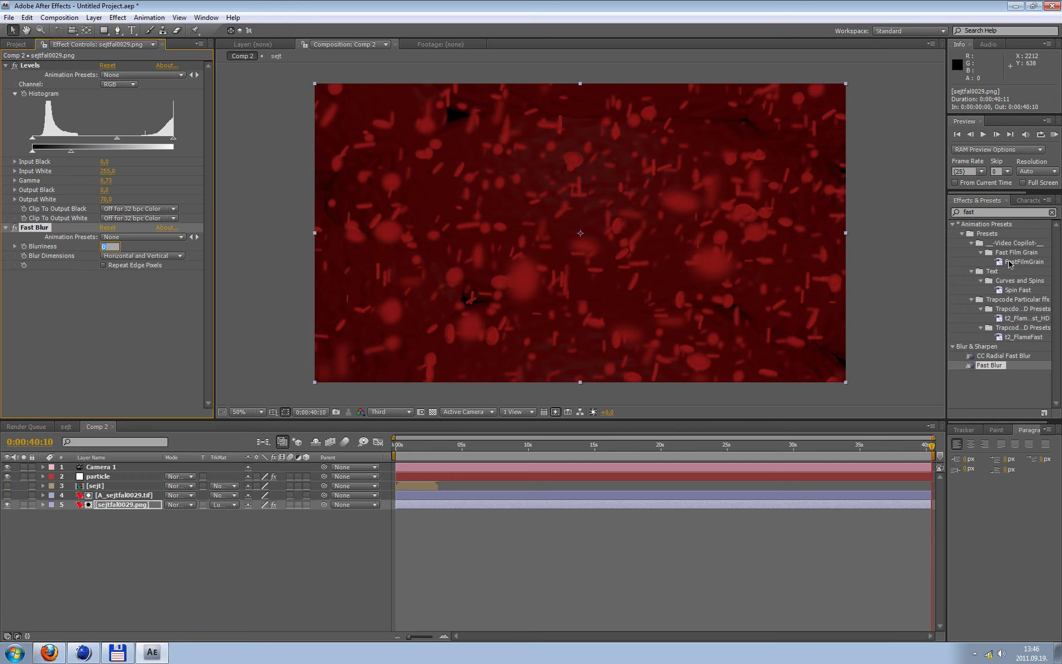
text(10)
key(Return)
Collapse the Fast Blur settings and scrub from 1 to about 5 seconds to preview
click(116, 330)
click(6, 227)
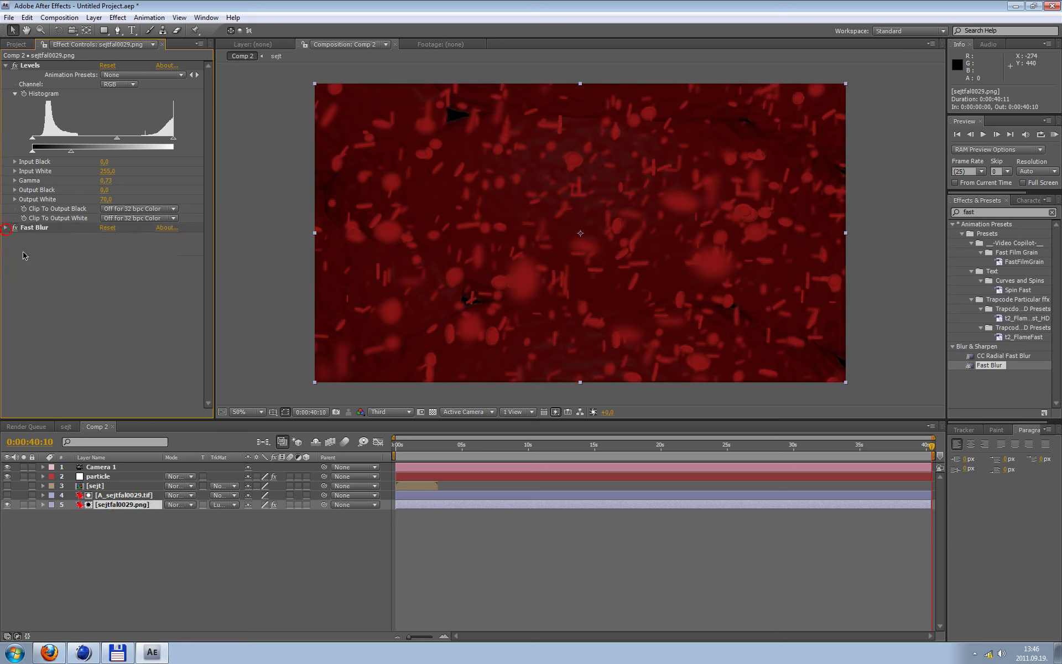
click(309, 166)
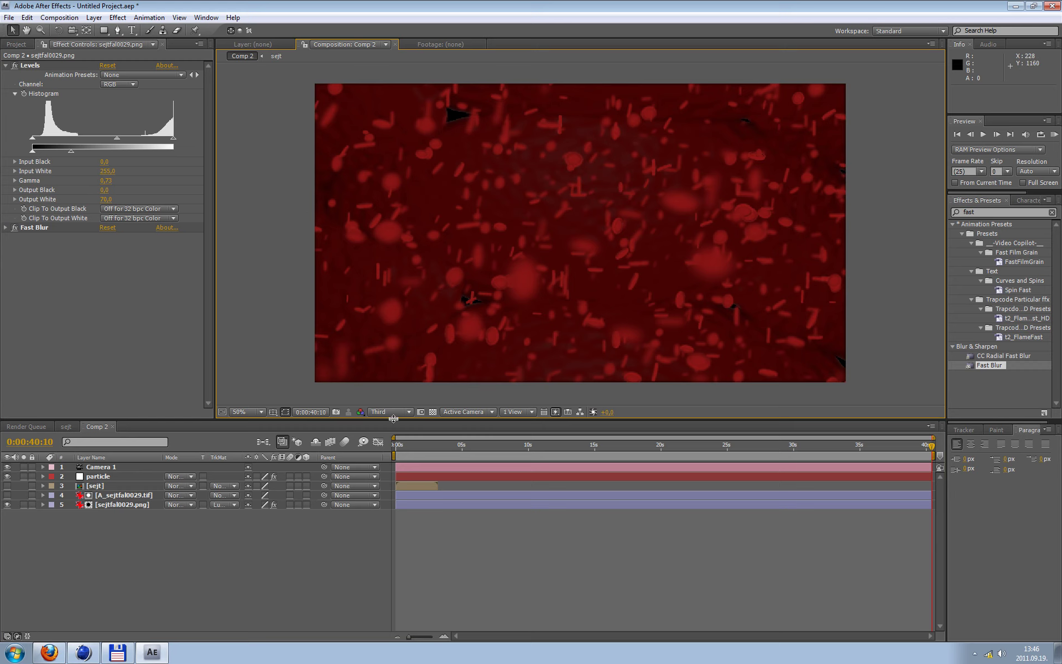
click(415, 445)
mouse_move(415, 446)
mouse_down()
mouse_move(522, 468)
mouse_move(462, 469)
mouse_up()
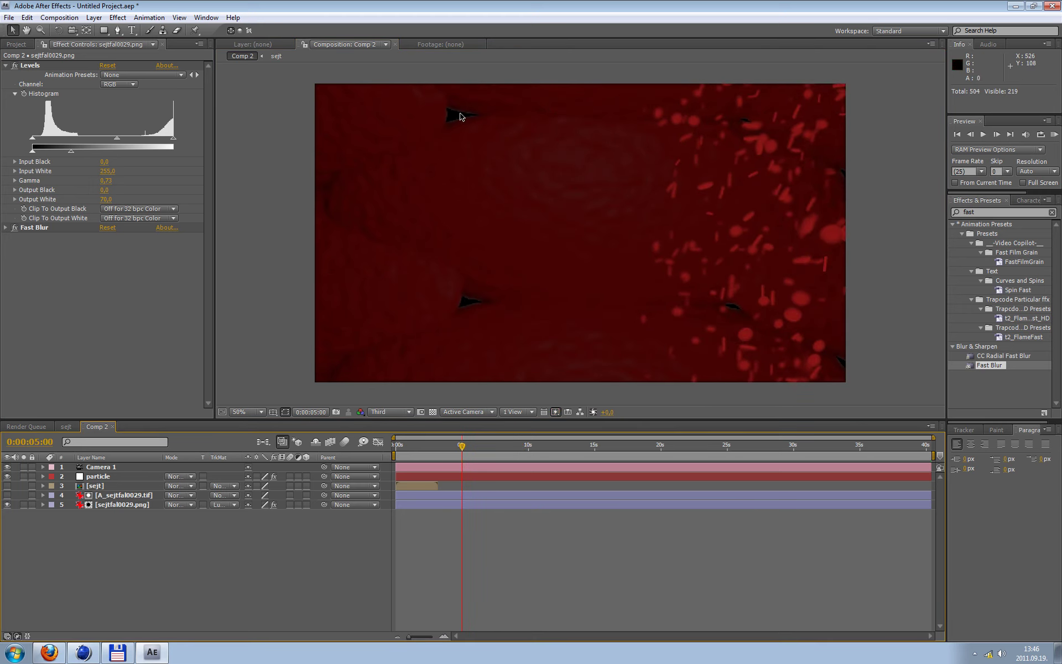
Back in Cinema 4D, close the Picture Viewer and zoom the maximized perspective view
click(88, 651)
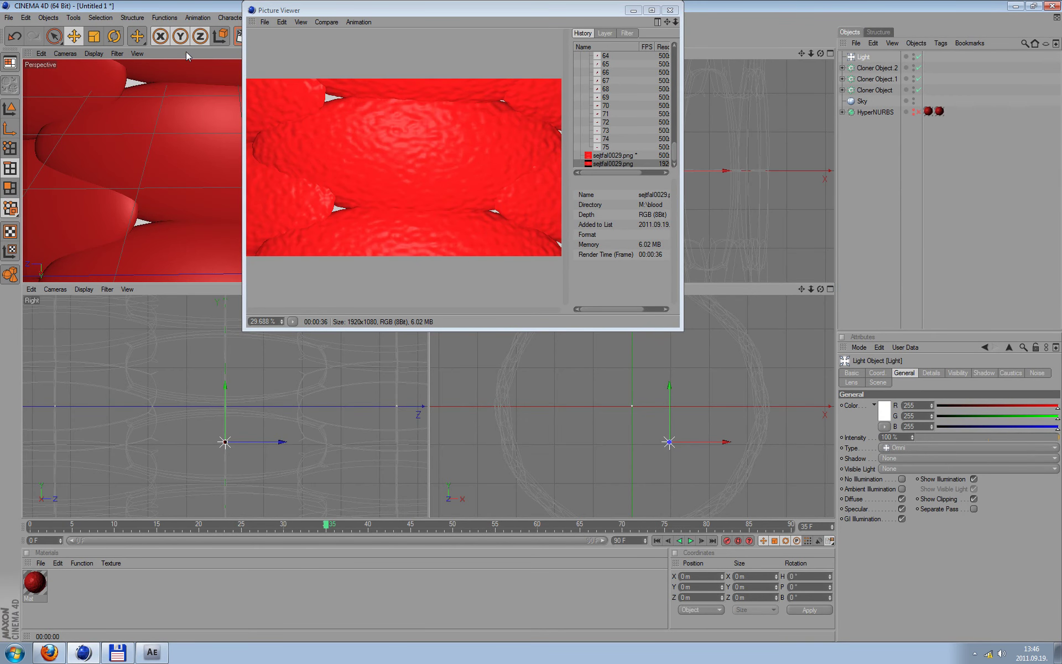
click(670, 10)
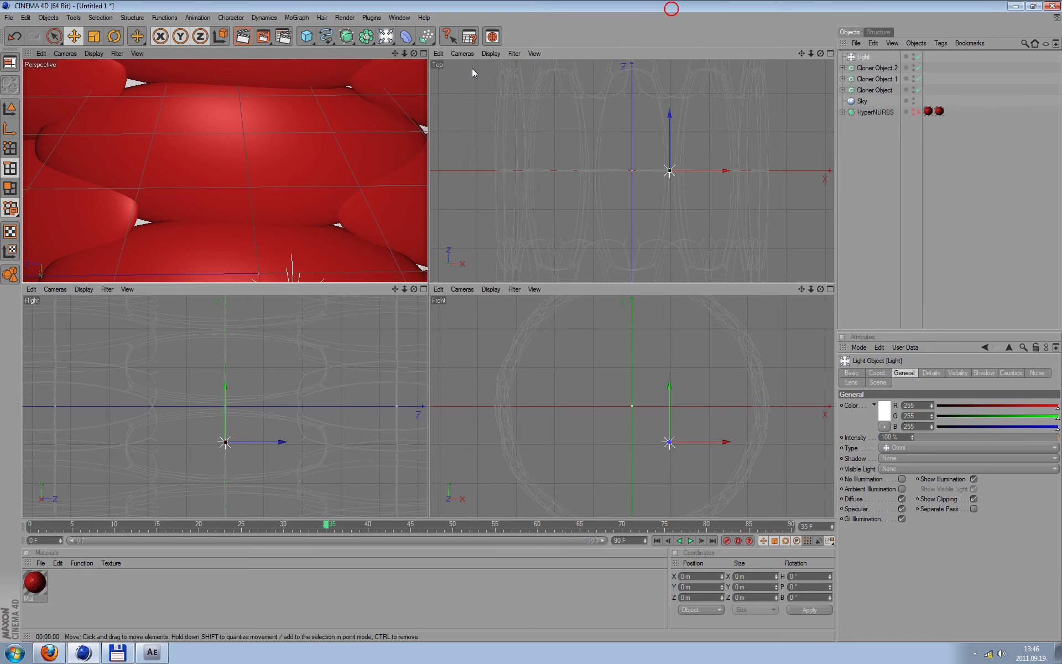
click(424, 54)
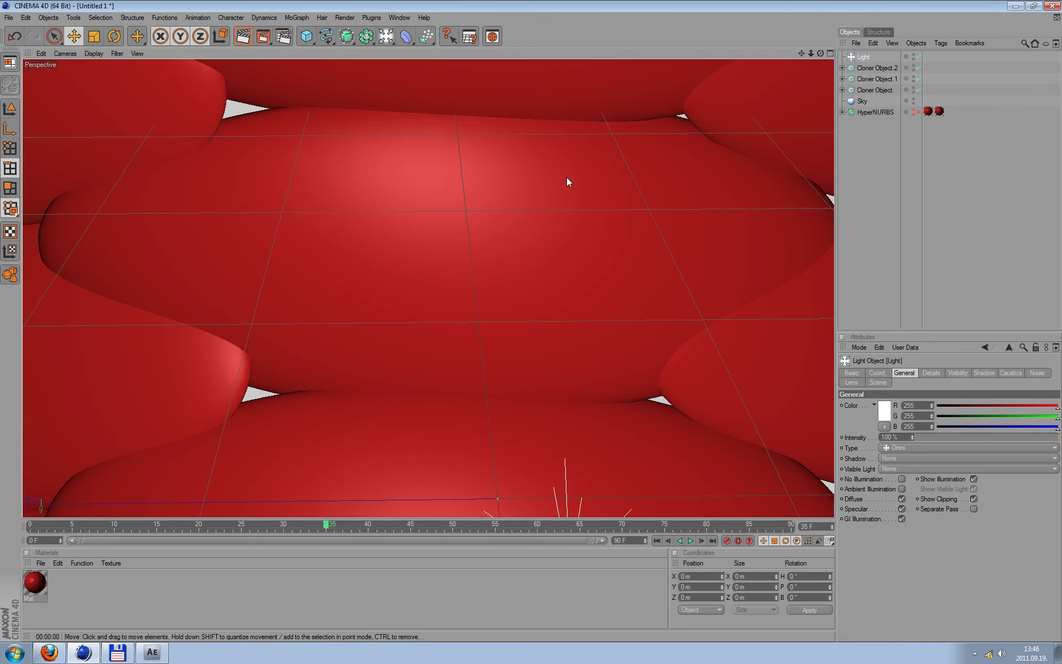
scroll(519, 217, down, 5)
scroll(520, 233, down, 2)
scroll(521, 239, down, 2)
scroll(522, 239, down, 2)
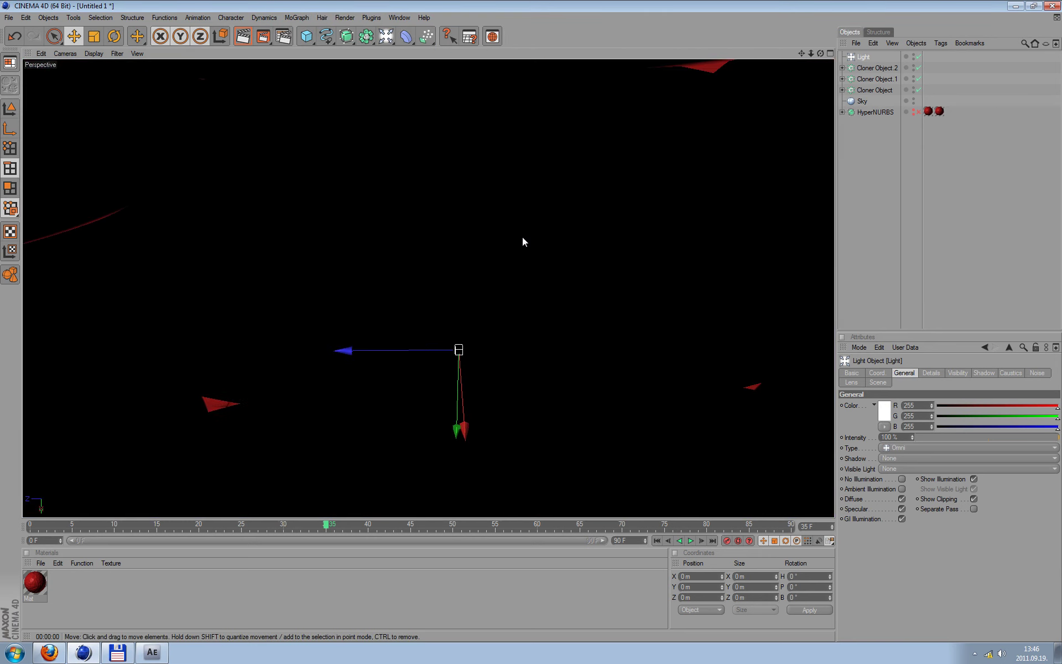
scroll(523, 236, down, 2)
scroll(524, 236, down, 2)
scroll(524, 238, down, 3)
scroll(527, 240, down, 2)
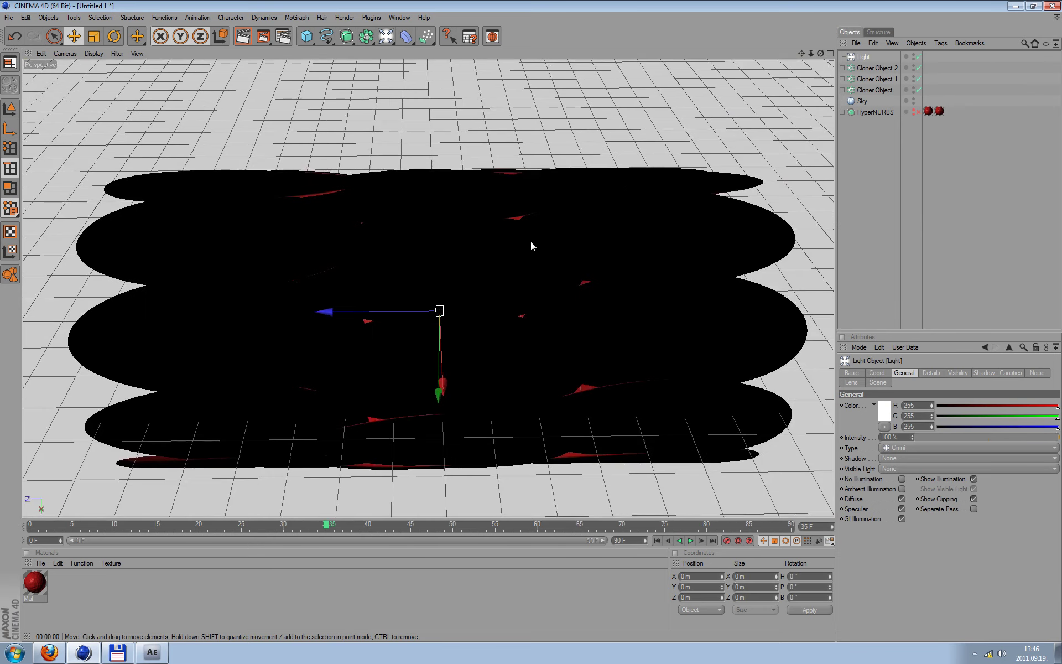
scroll(531, 242, down, 2)
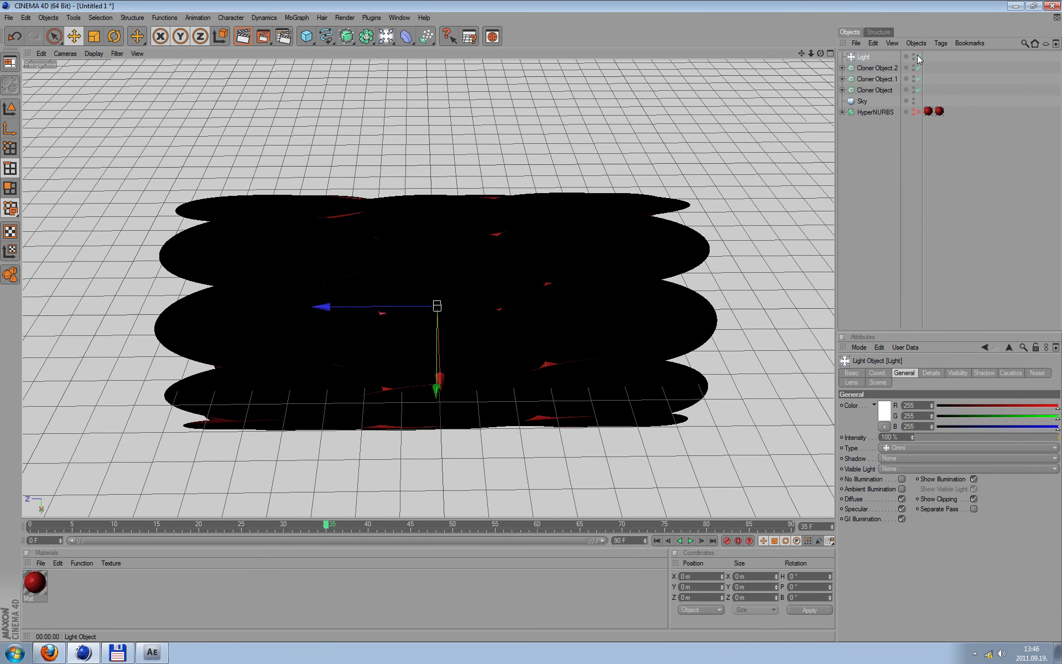
Turn off the scene light and nudge Cloner Object.2 and Cloner Object.1 slightly along X
click(917, 56)
click(877, 68)
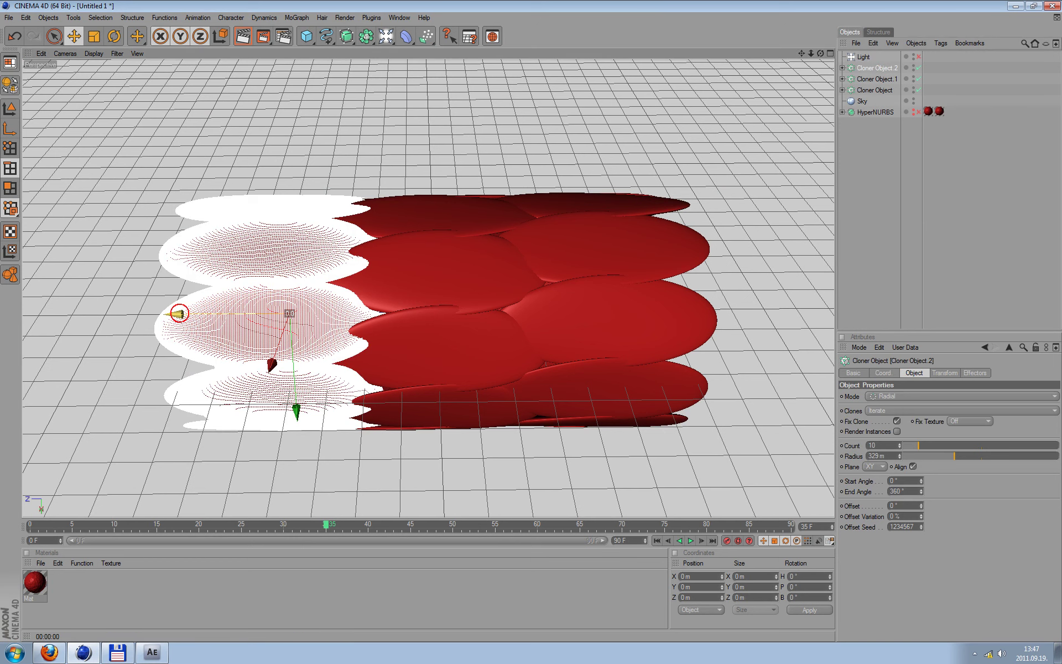
drag(181, 317, 193, 316)
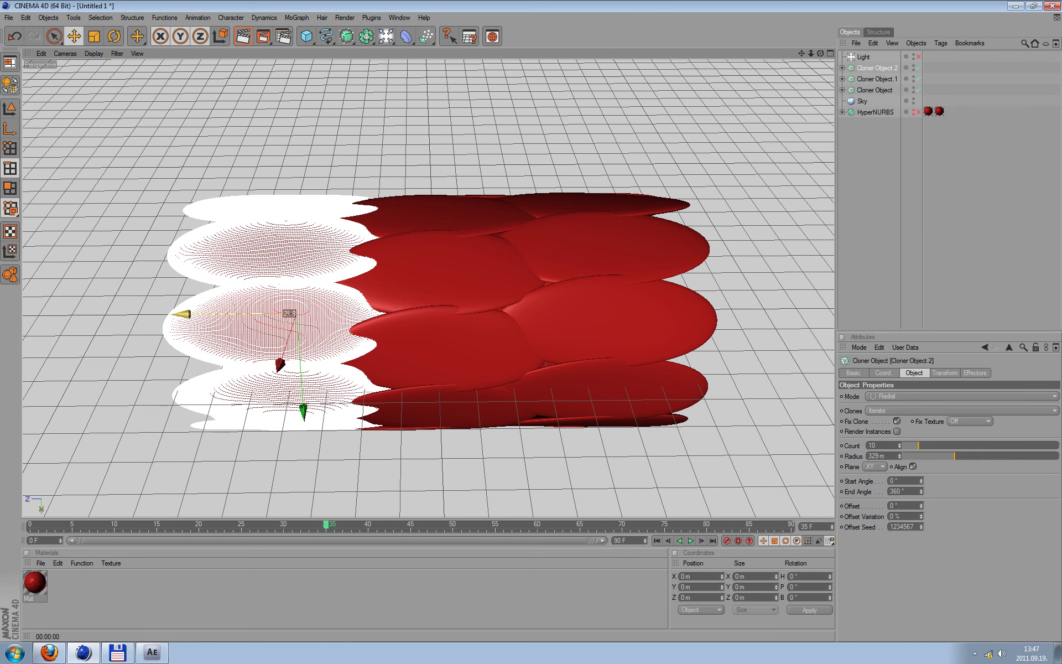
click(877, 79)
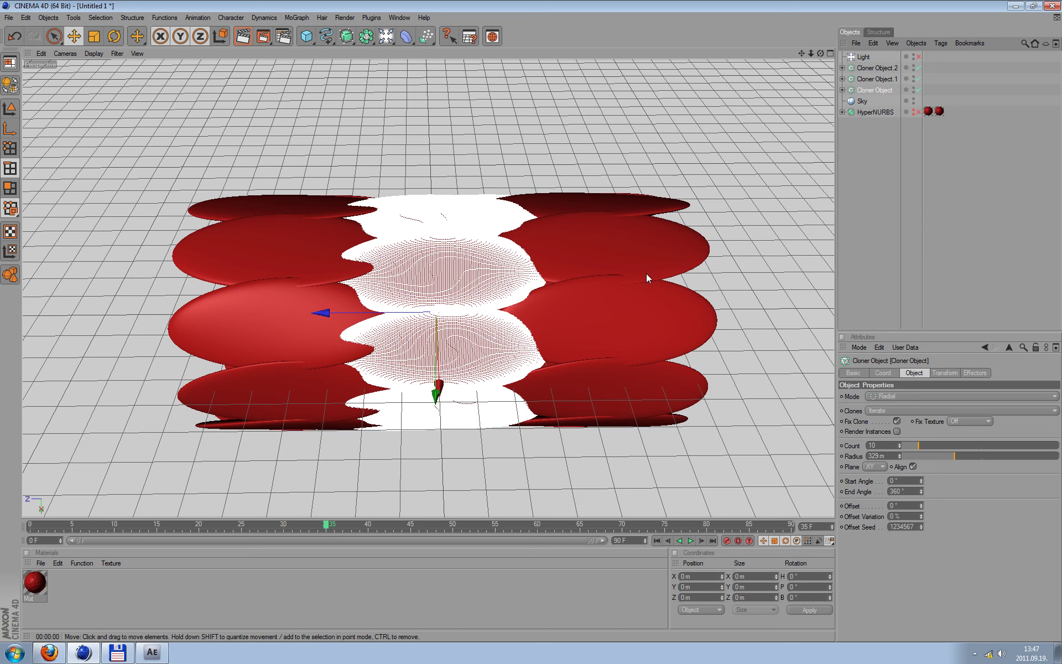
click(885, 78)
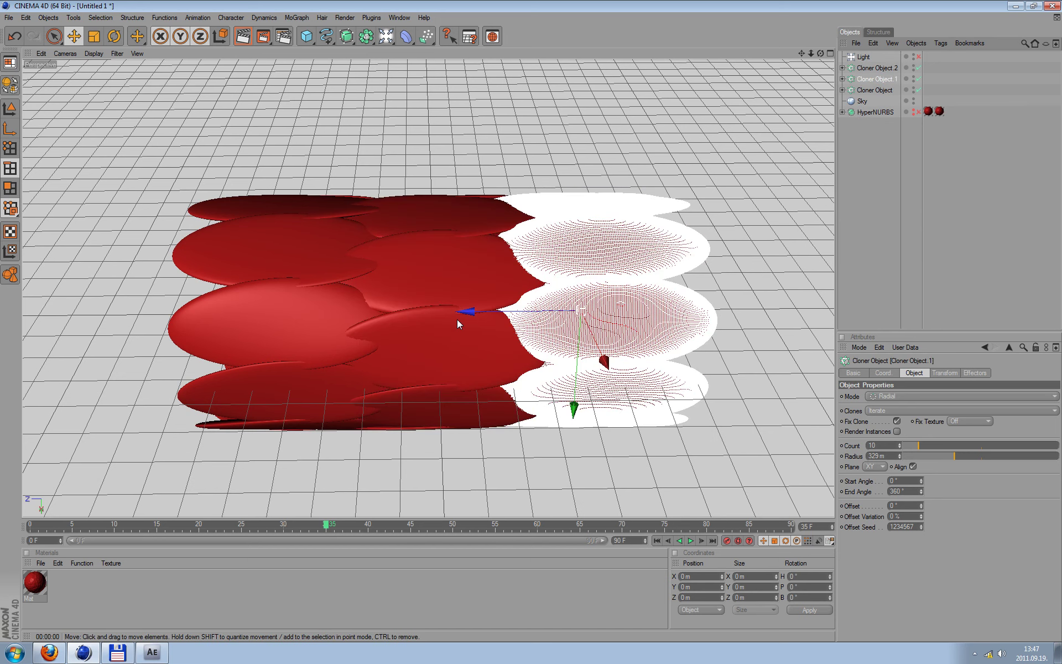
drag(467, 311, 451, 311)
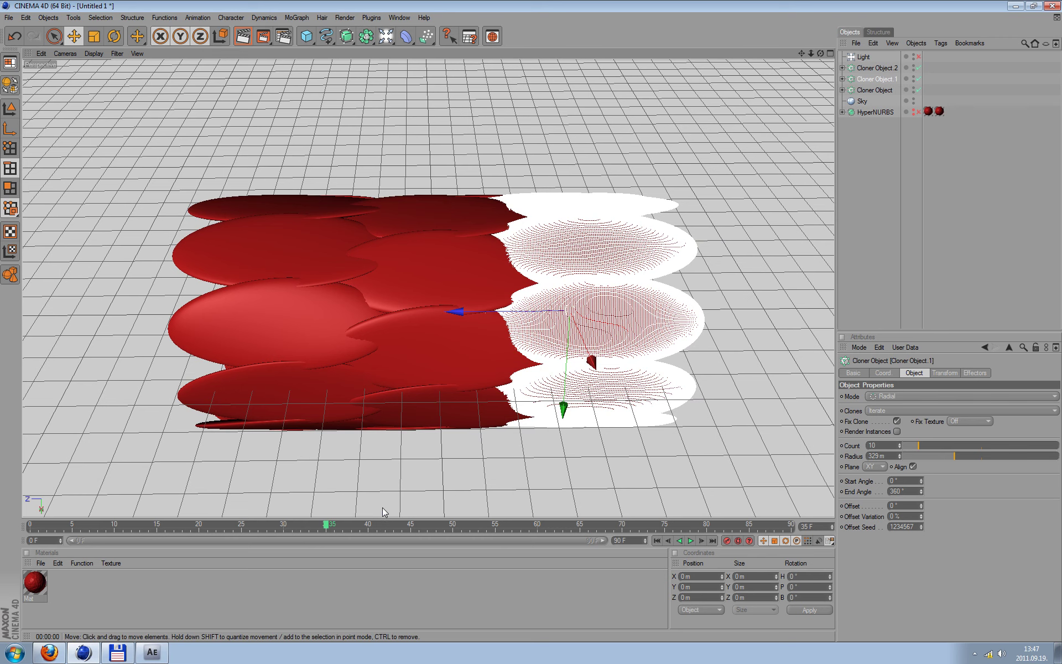
Orbit for a frontal look through the cell ring, then return to After Effects
mouse_move(330, 491)
alt+mouse_down()
mouse_move(420, 399)
mouse_move(498, 354)
alt+mouse_up()
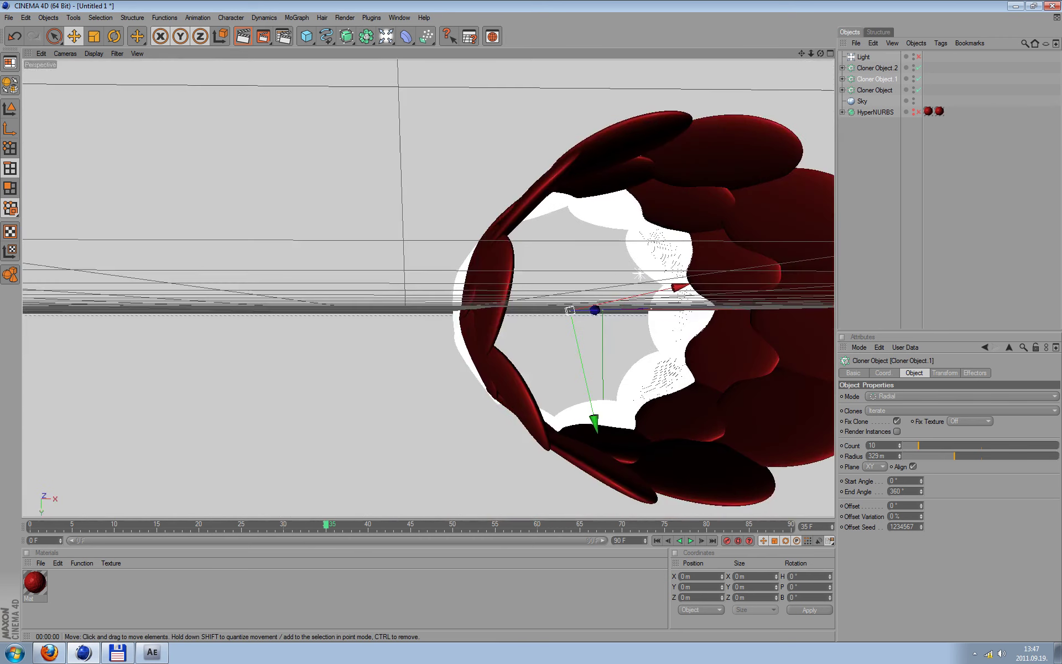
alt+drag(370, 502, 387, 486)
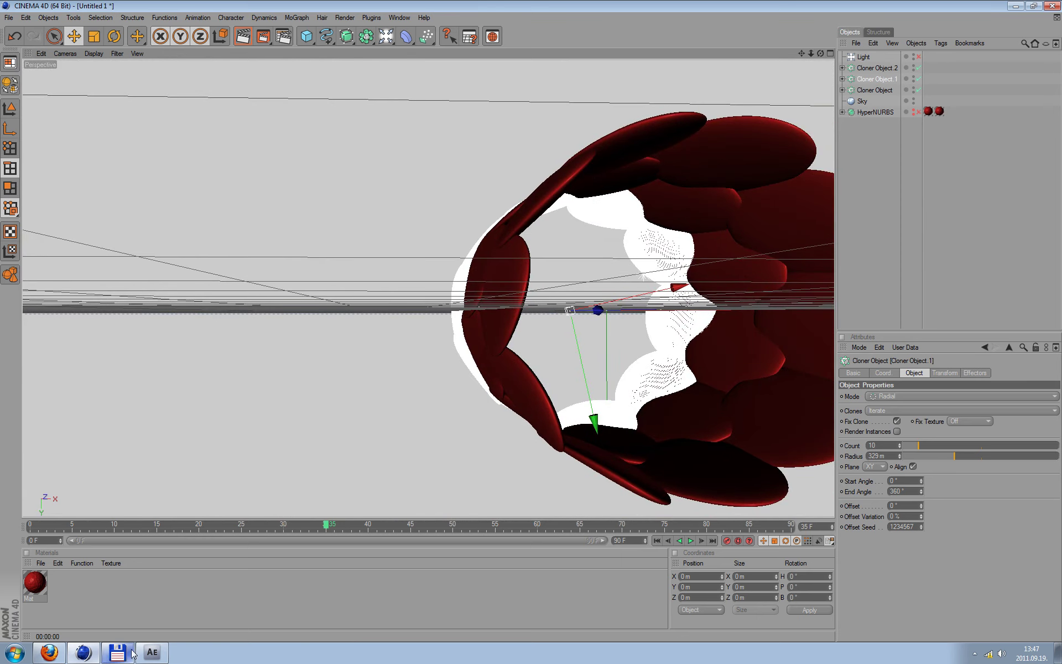
click(152, 652)
scroll(672, 105, down, 6)
scroll(684, 208, up, 3)
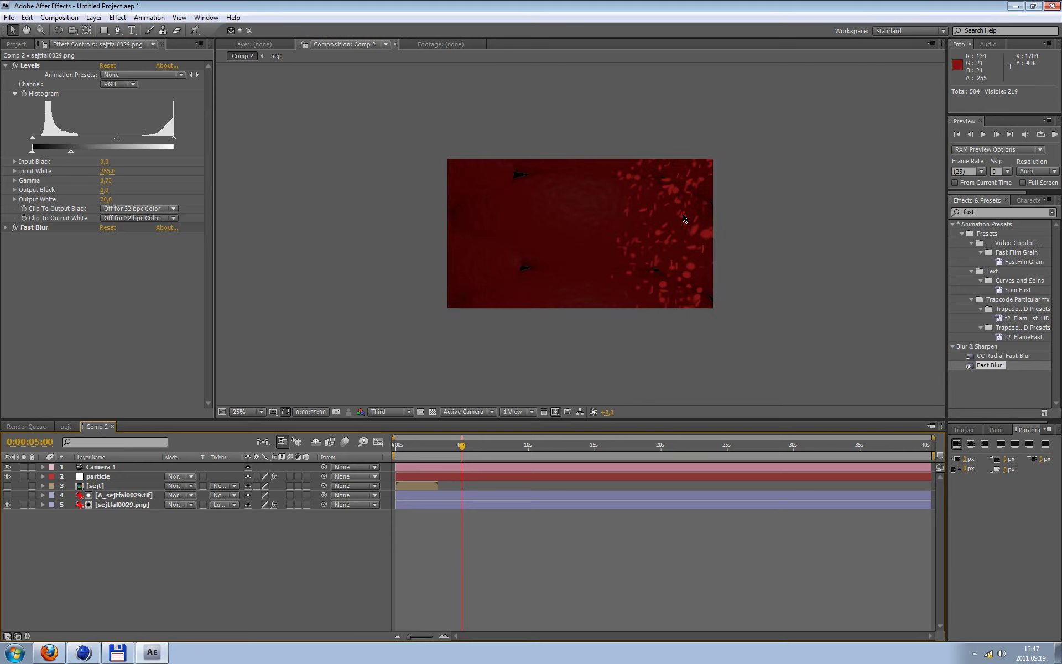
At 0:00:15:01, change the particle layer's Particles/sec from 25 to 10
click(496, 446)
drag(496, 446, 633, 447)
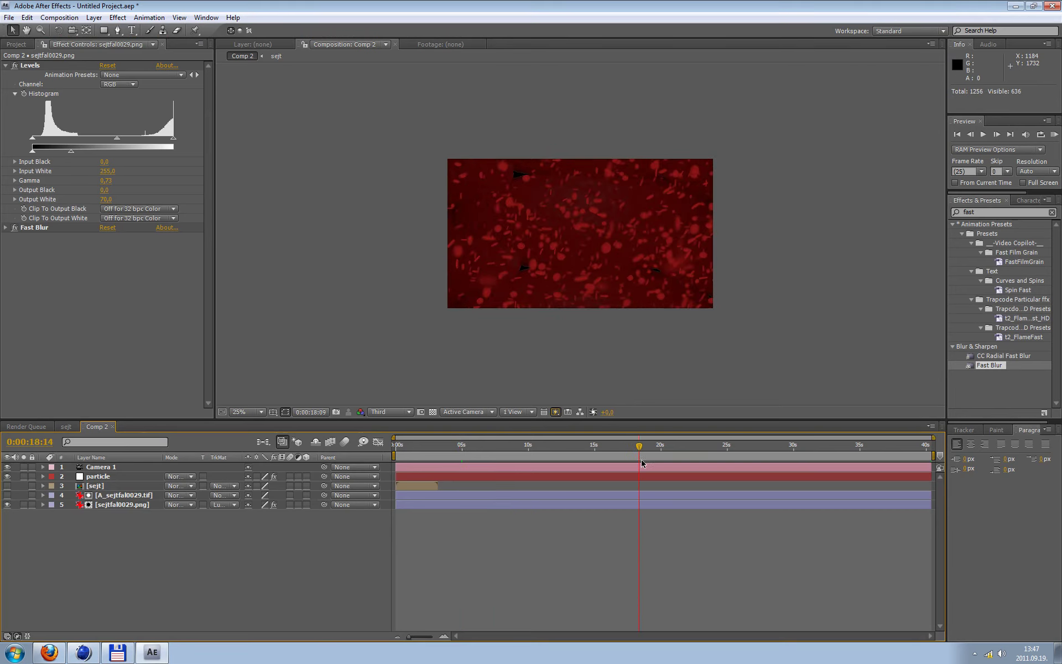
click(104, 487)
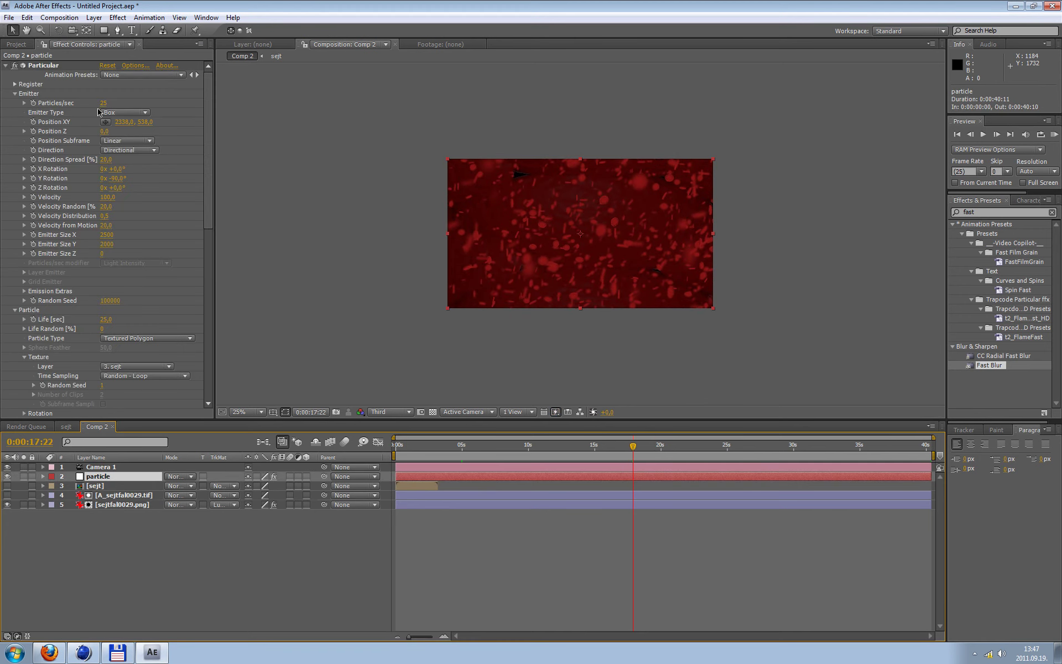
click(102, 104)
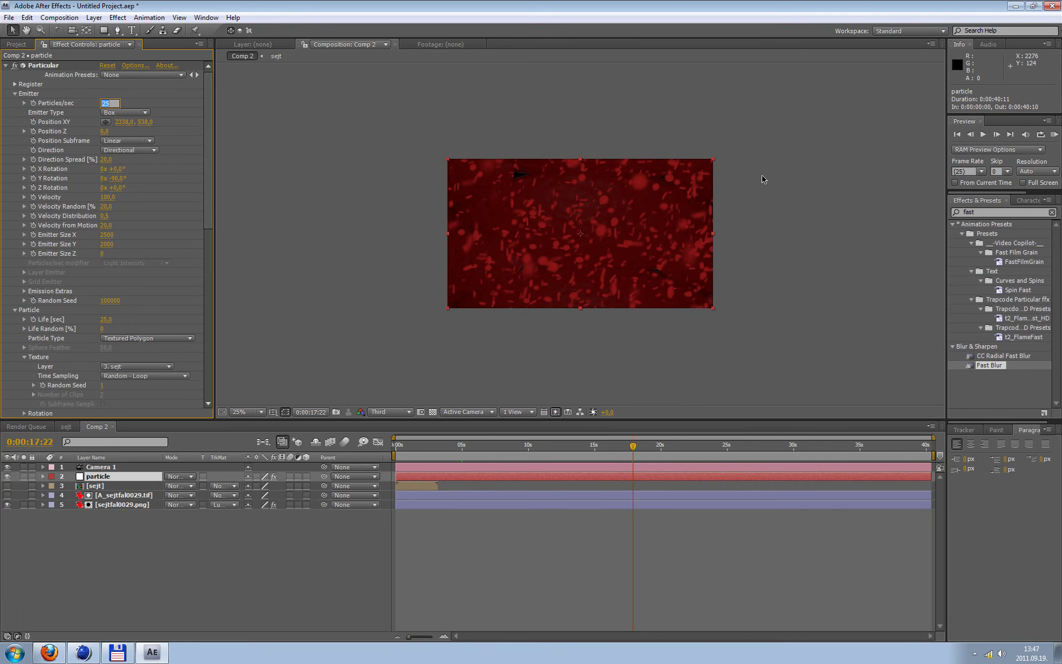
text(10)
key(Return)
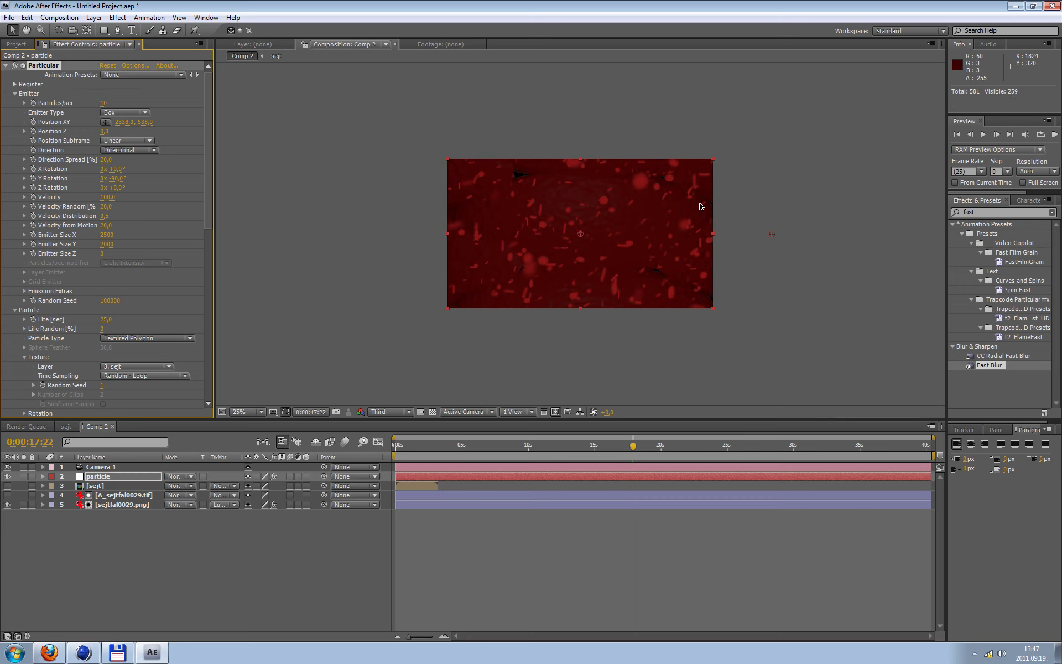
Scrub to 0:00:13:16 to preview the thinned-out particles
scroll(682, 238, up, 2)
scroll(625, 259, down, 2)
click(475, 448)
drag(474, 449, 577, 457)
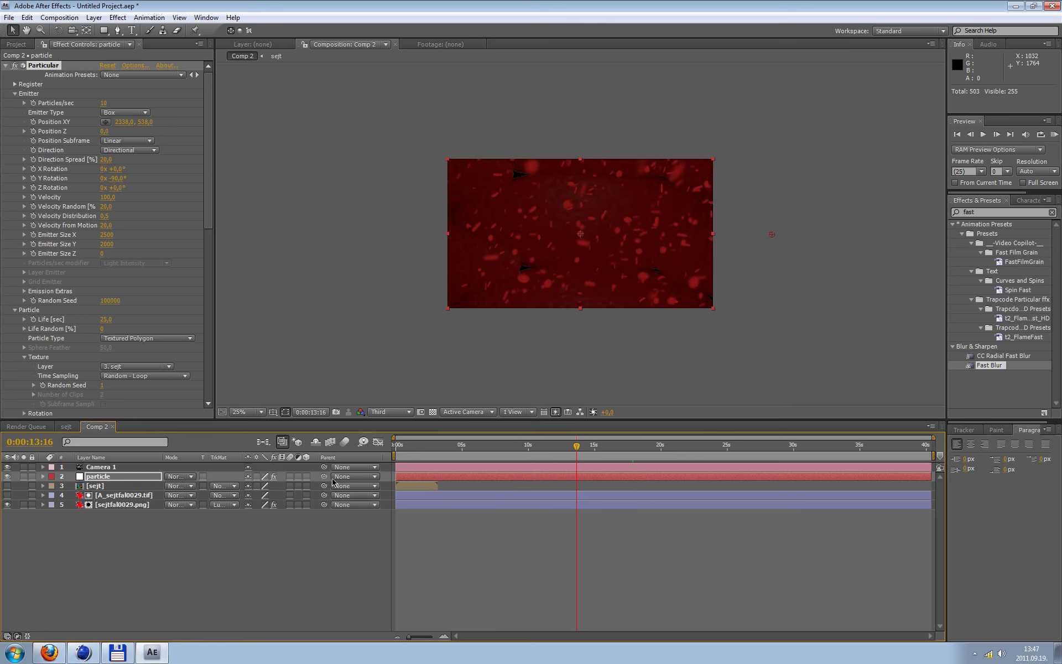
click(273, 562)
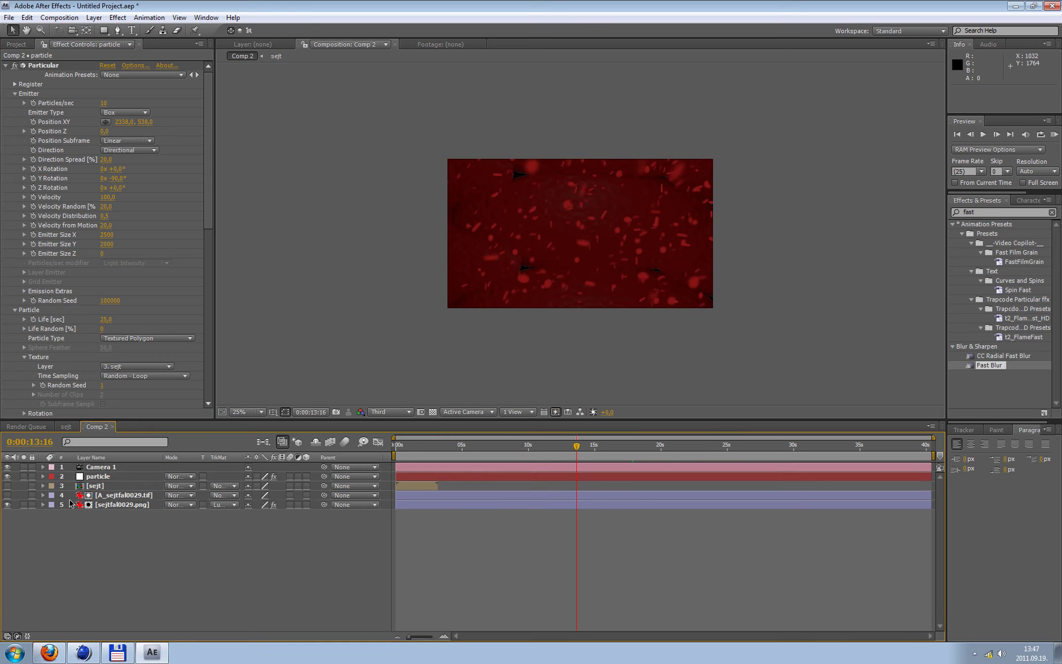
click(97, 486)
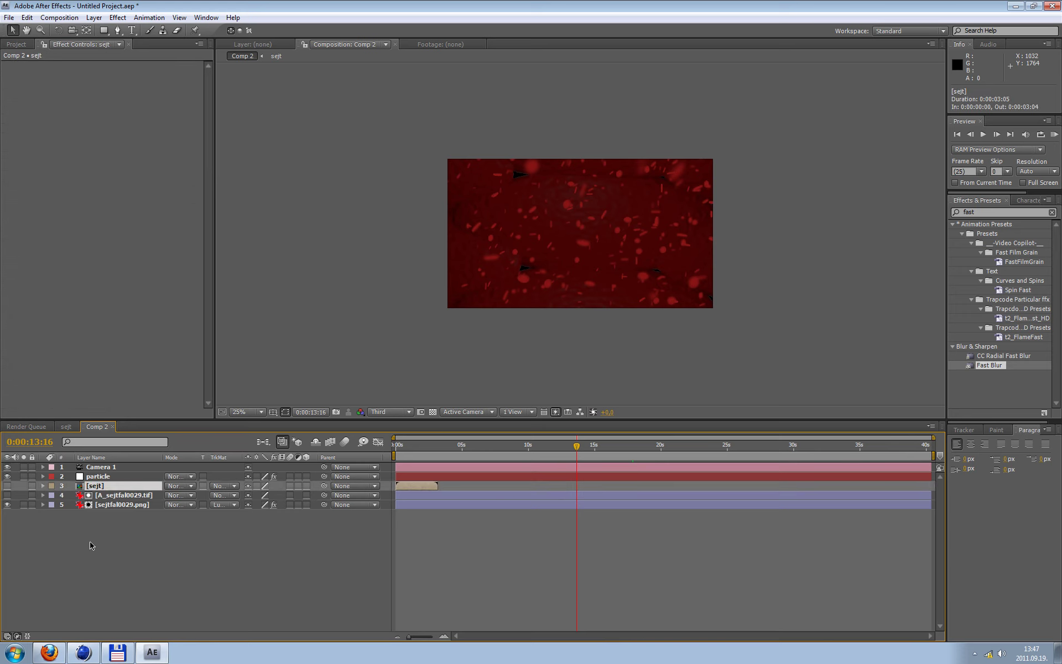
Duplicate the sejt cell layer, start it around 12 seconds, and enlarge it right of frame
key(ctrl+d)
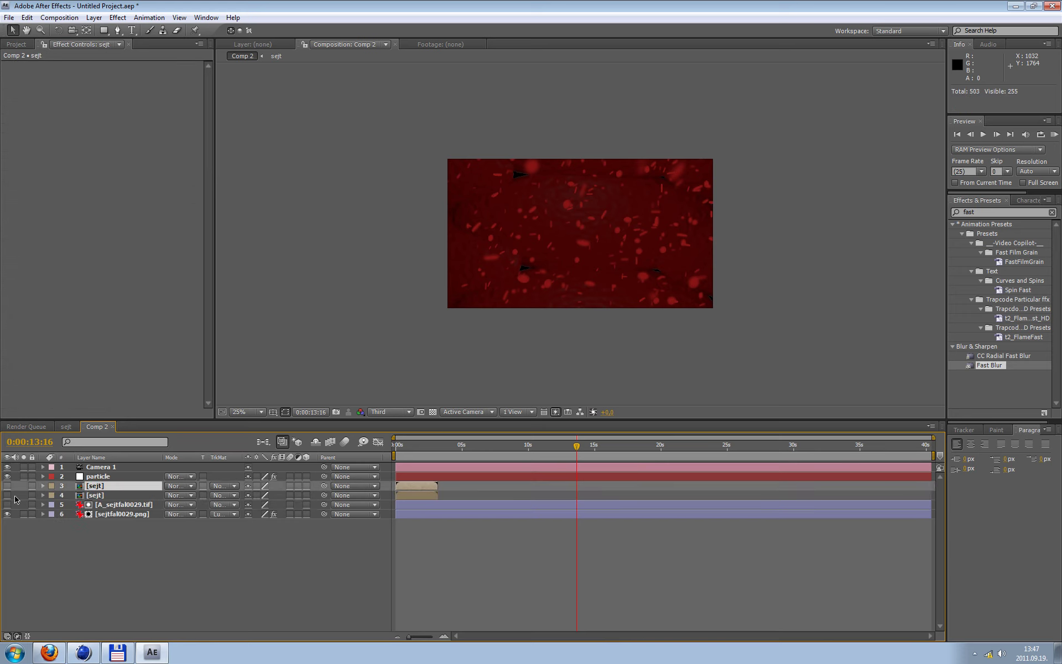
click(102, 495)
click(7, 495)
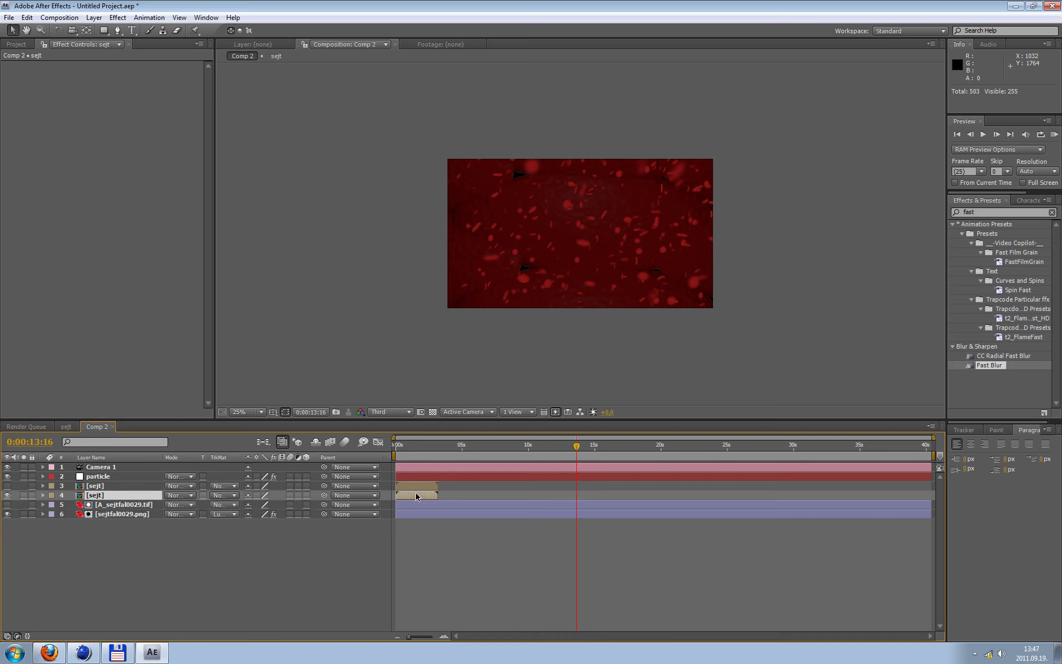
drag(416, 496, 569, 496)
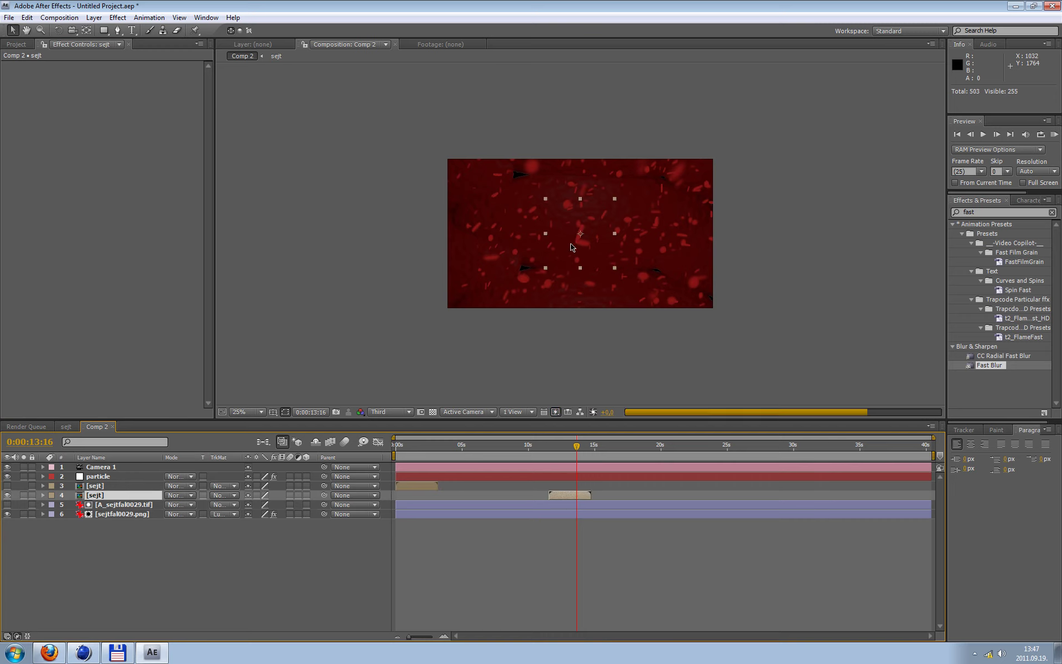
key(s)
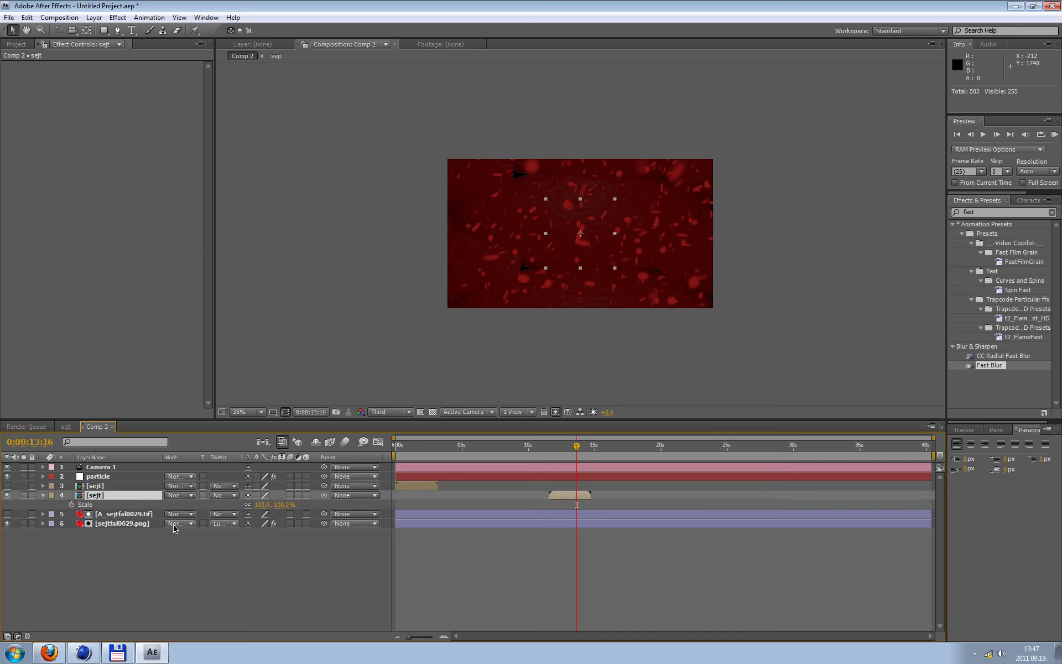
drag(283, 505, 288, 504)
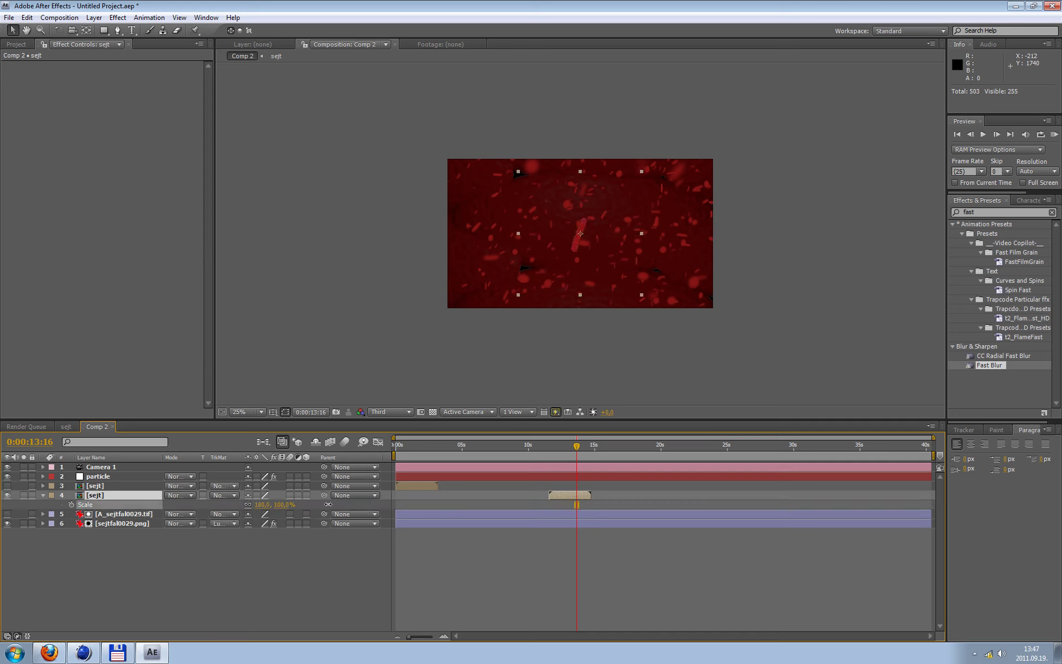
drag(592, 242, 781, 250)
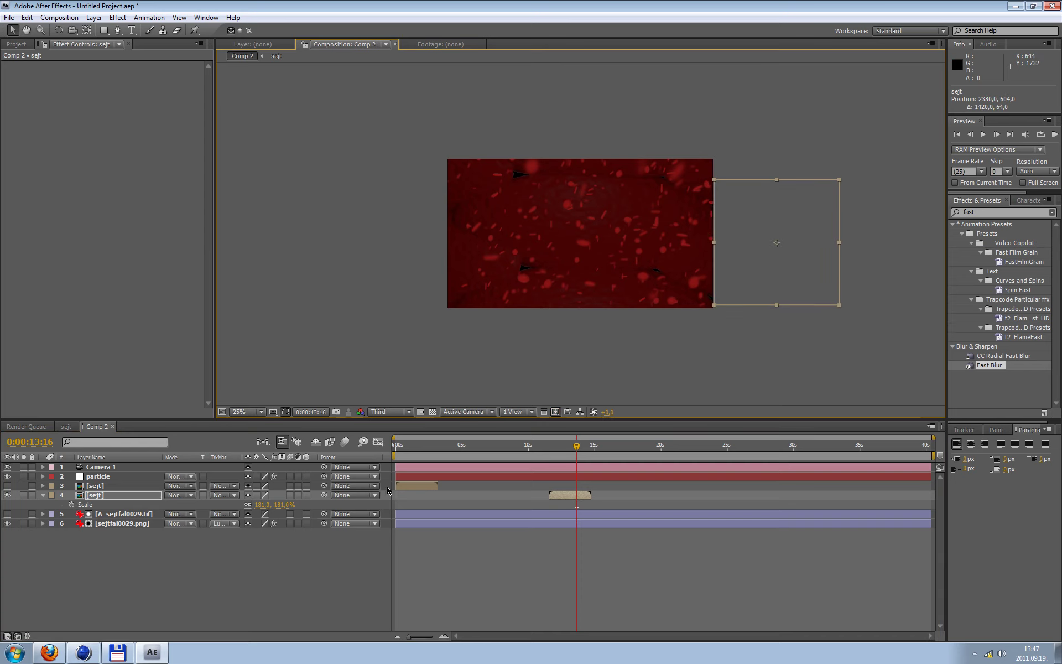
Keyframe the large cell's Position moving from right at 0:00:11:15 past the left edge by 0:00:14:15
drag(553, 451, 549, 451)
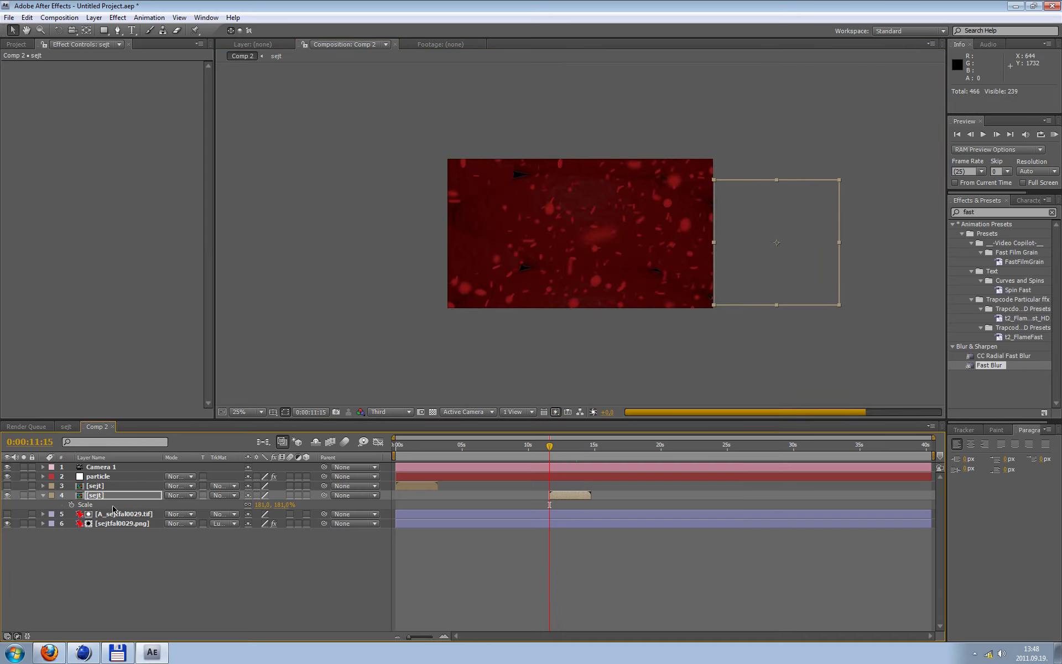
key(alt+shift+p)
click(71, 505)
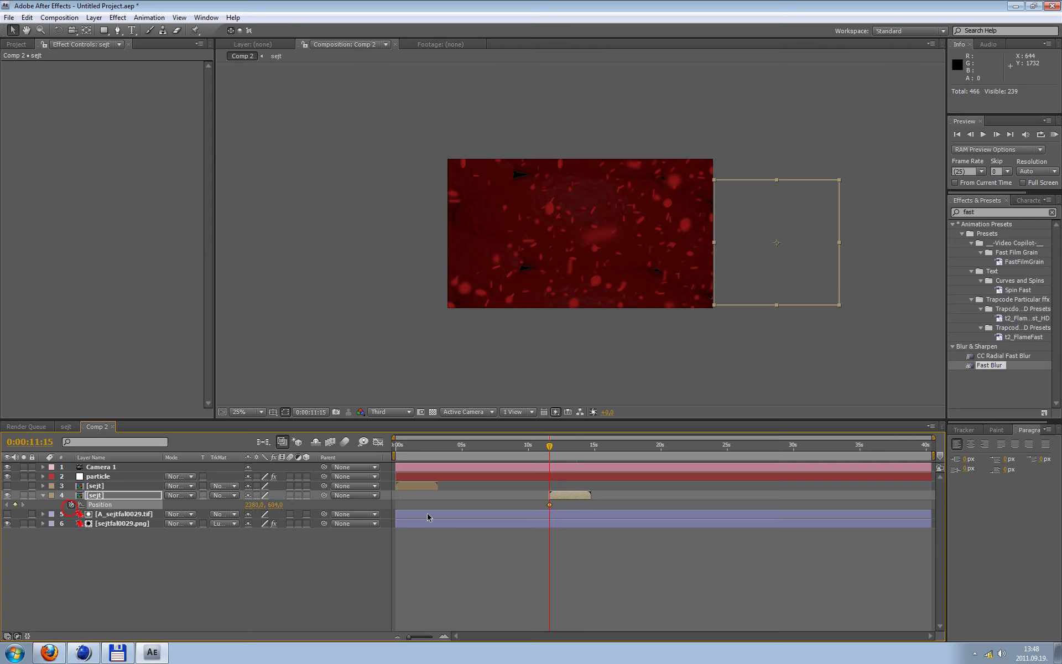
drag(550, 449, 589, 449)
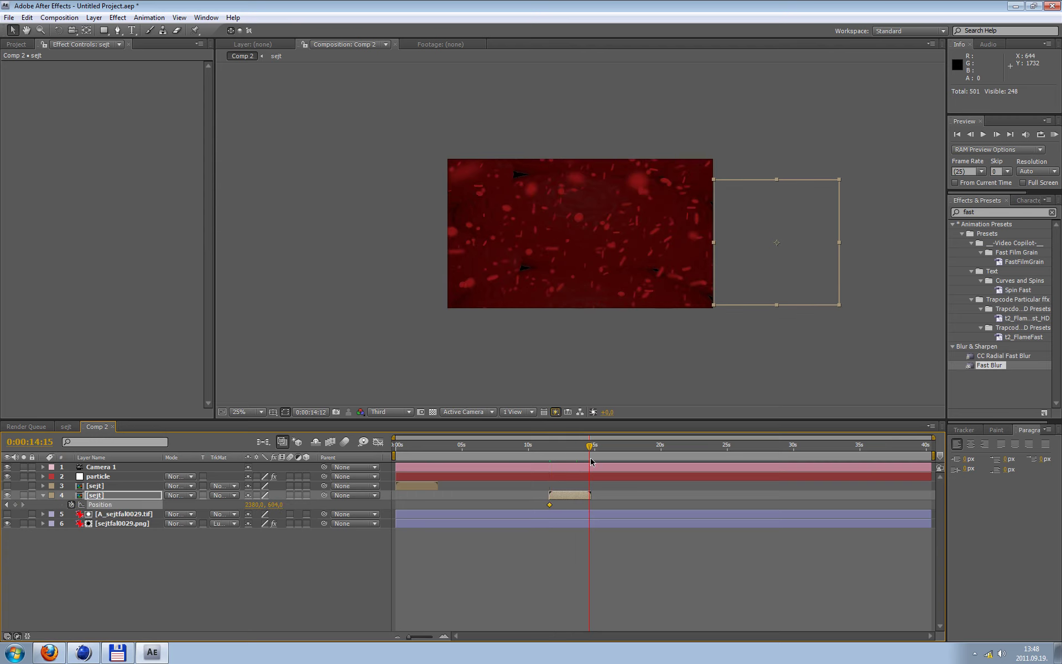
drag(755, 260, 364, 254)
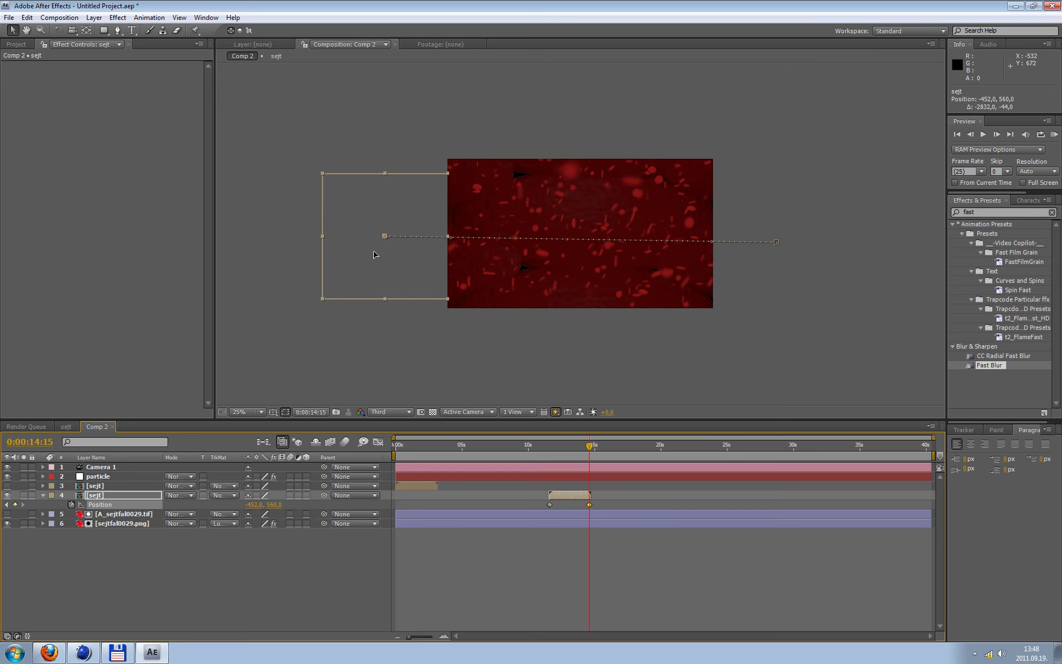
click(293, 114)
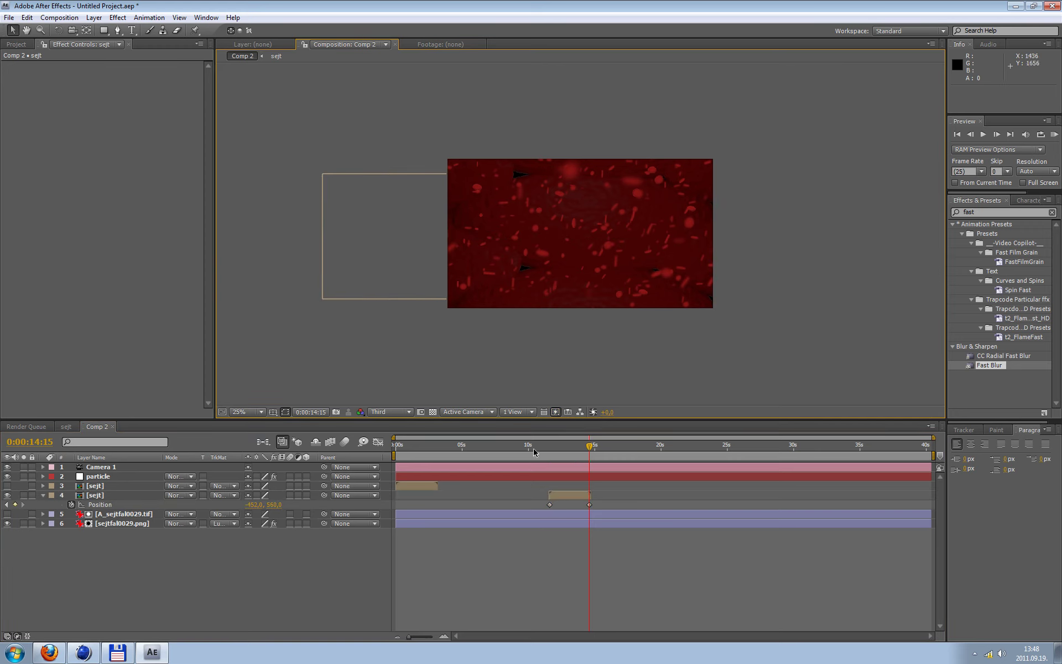
Preview the cell crossing, settle on 0:00:12:20, and view it at Full resolution
drag(534, 453, 548, 462)
drag(550, 466, 569, 482)
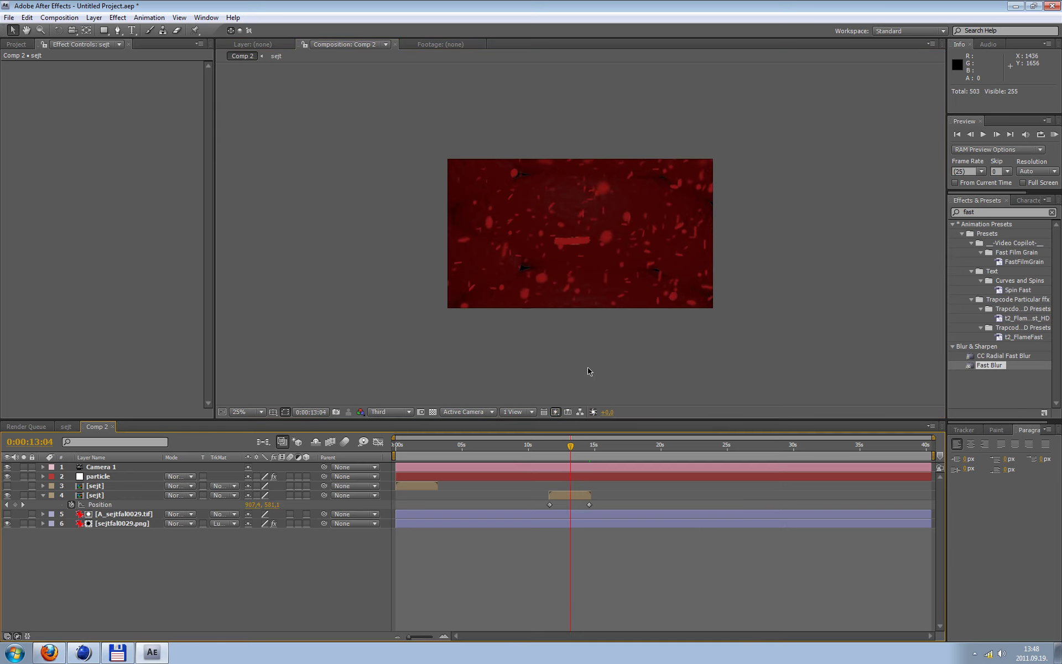
key(period)
key(period)
key(period)
key(comma)
key(comma)
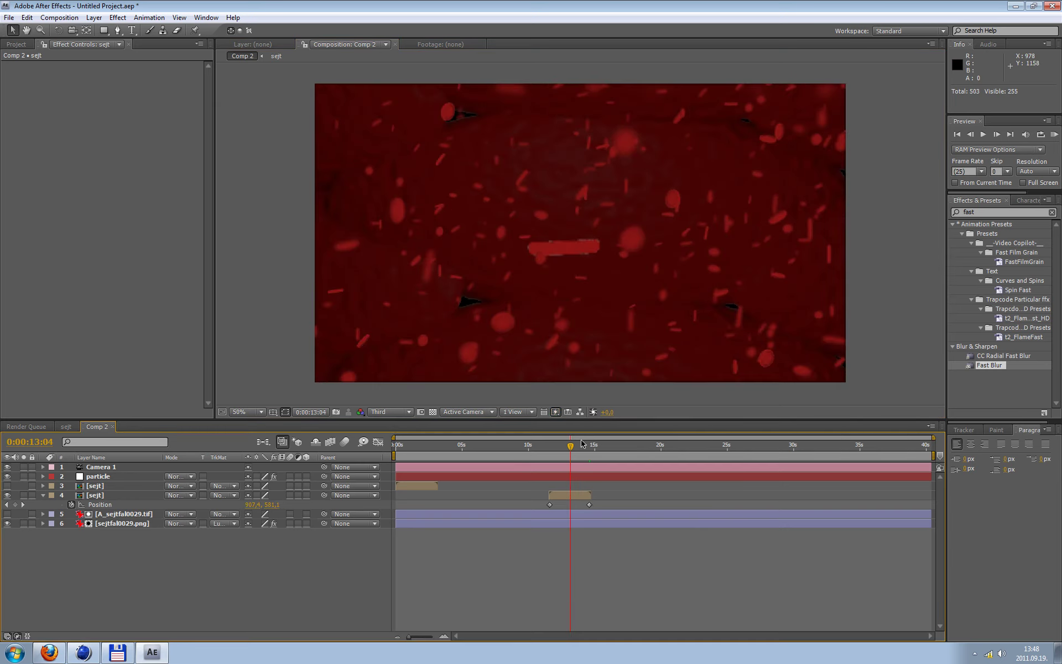
drag(570, 447, 562, 451)
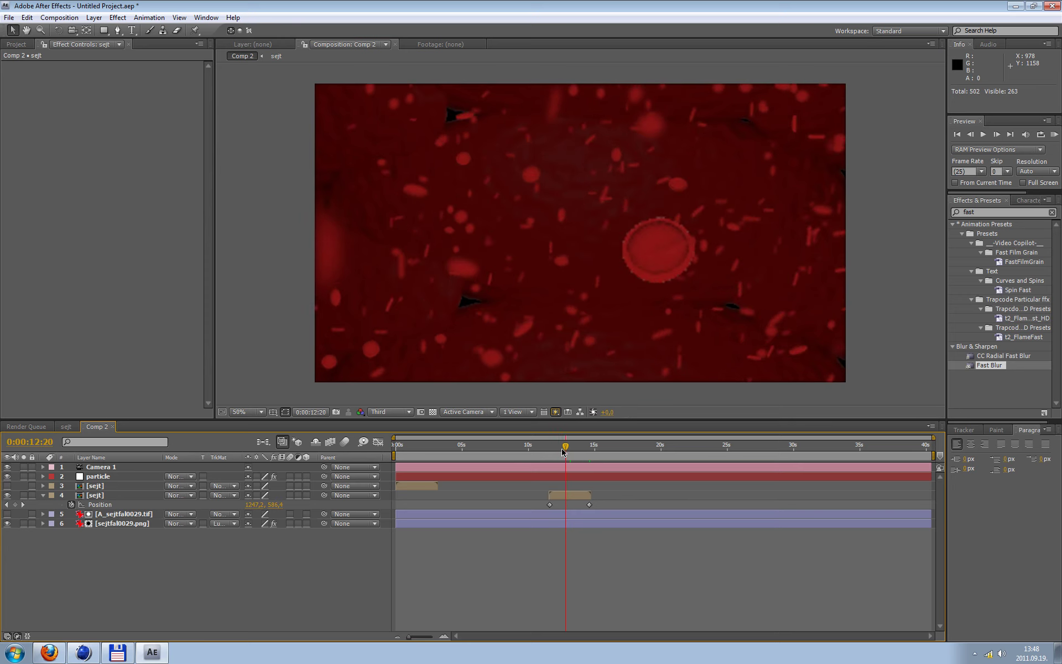
key(comma)
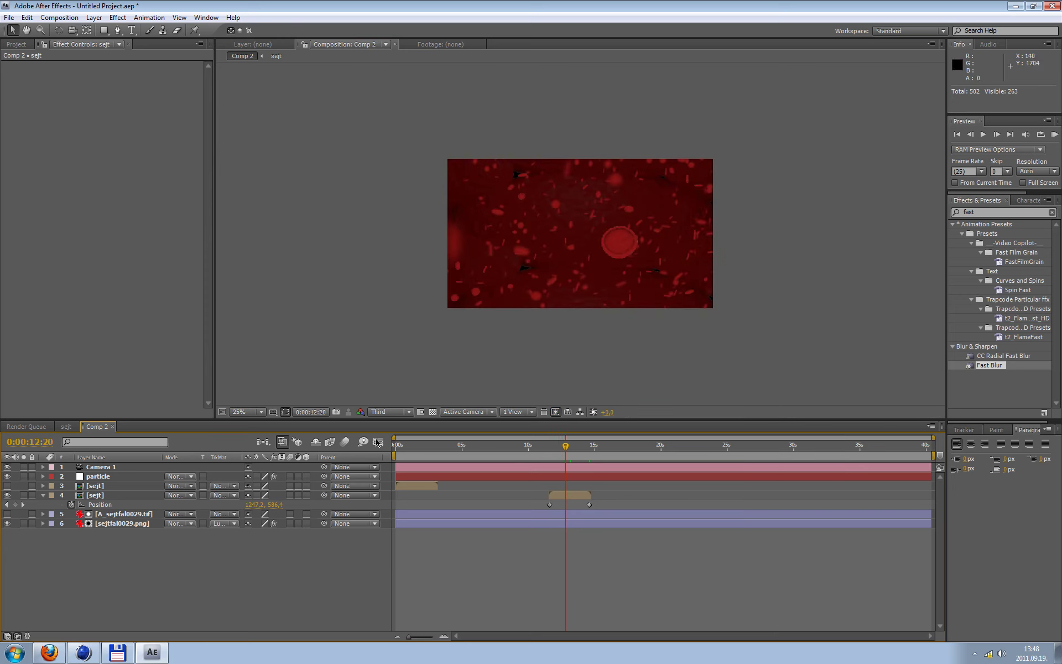
click(390, 412)
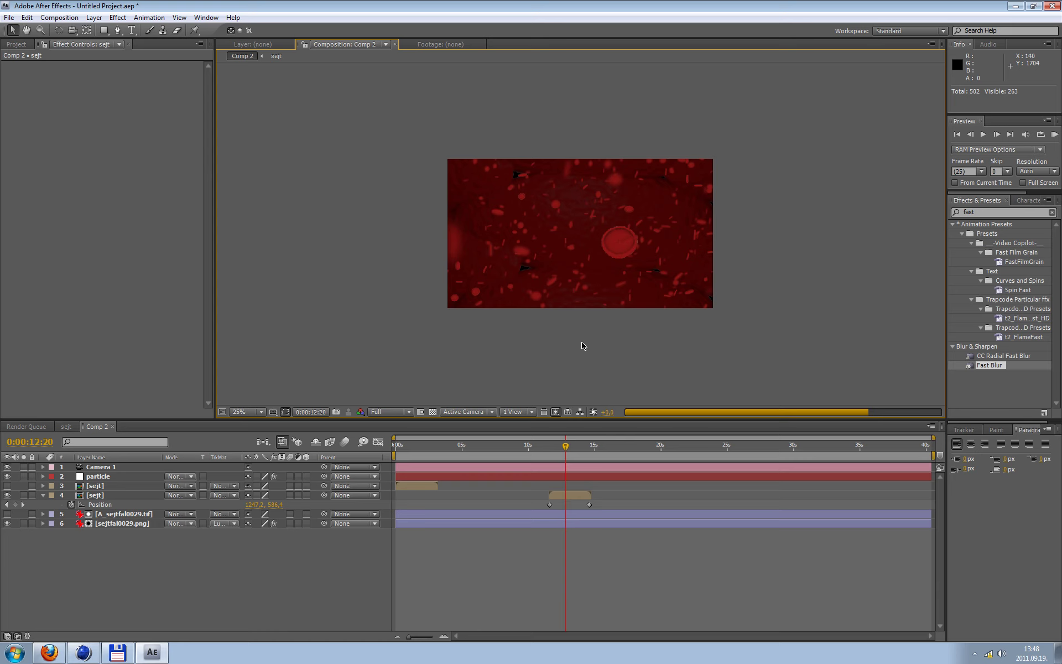
key(period)
key(period)
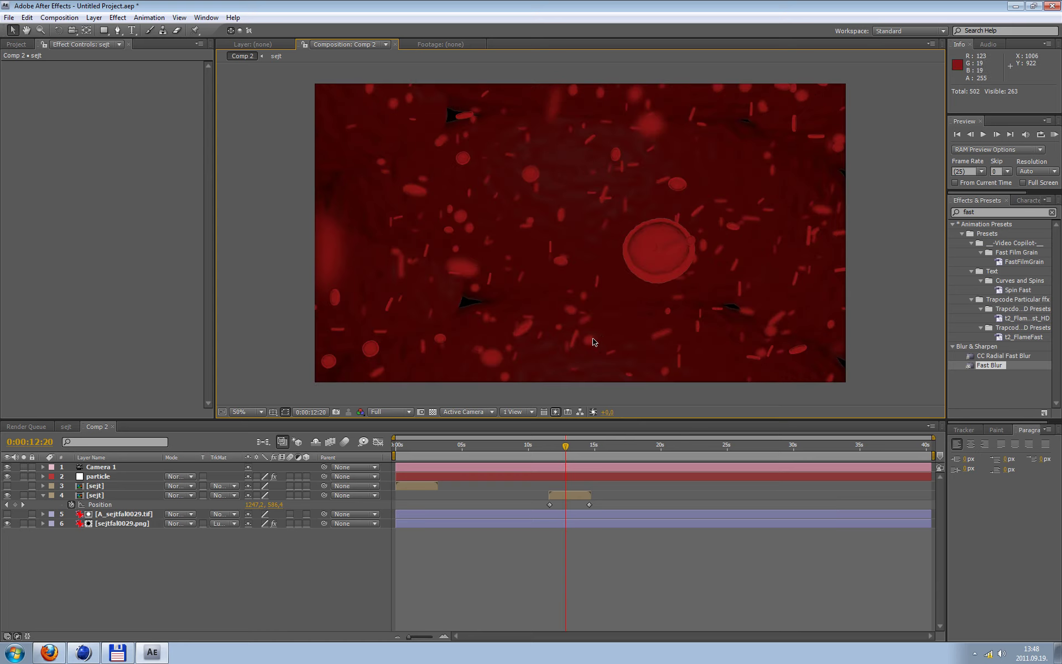
key(comma)
key(comma)
key(comma)
Fit the whole frame in the viewer at 25% zoom
key(period)
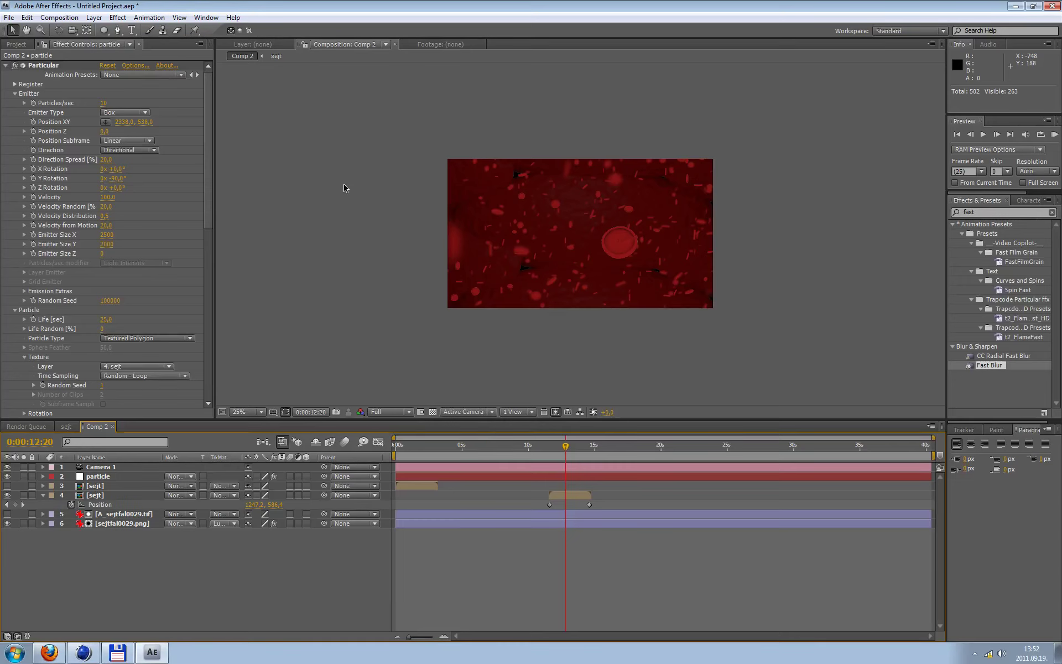
Create a full-size black solid with an ellipse mask and set preview resolution to Third
click(95, 17)
mouse_move(109, 30)
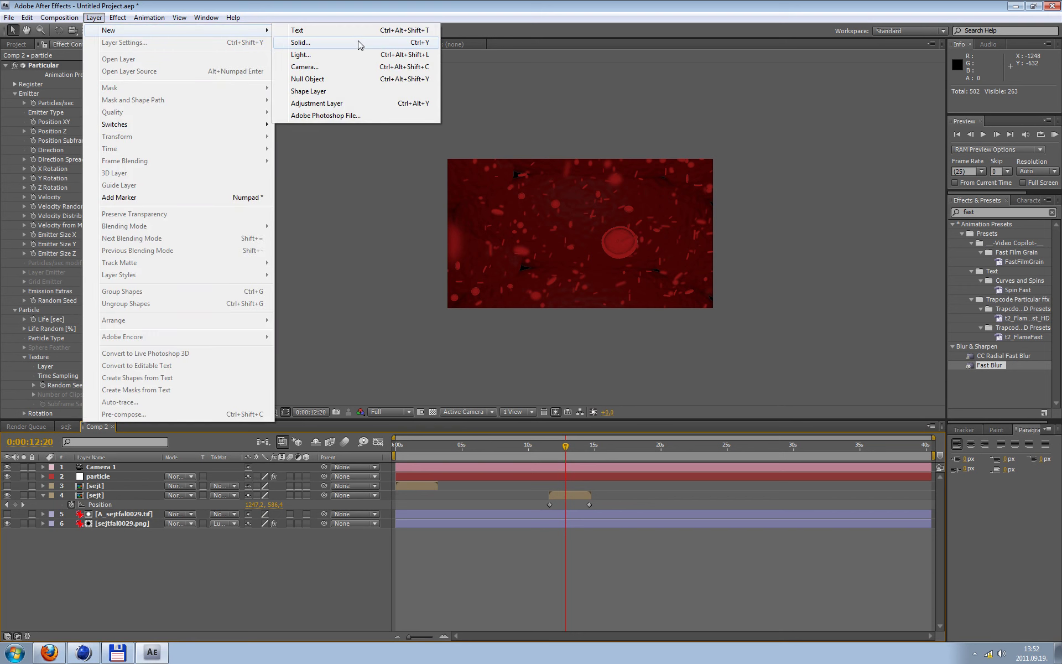
click(307, 45)
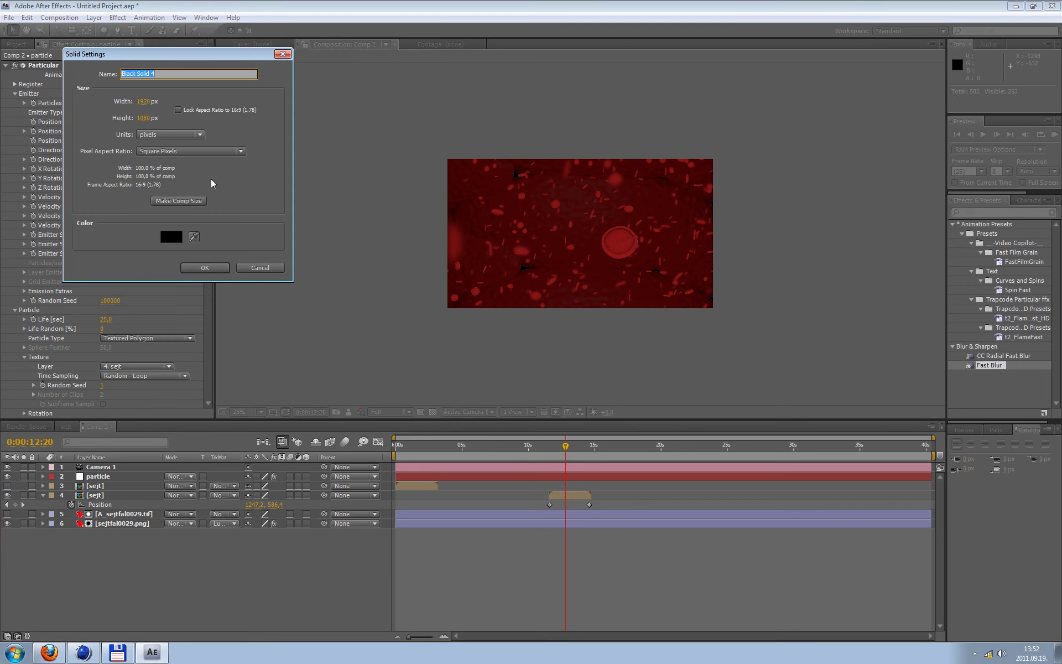
click(204, 267)
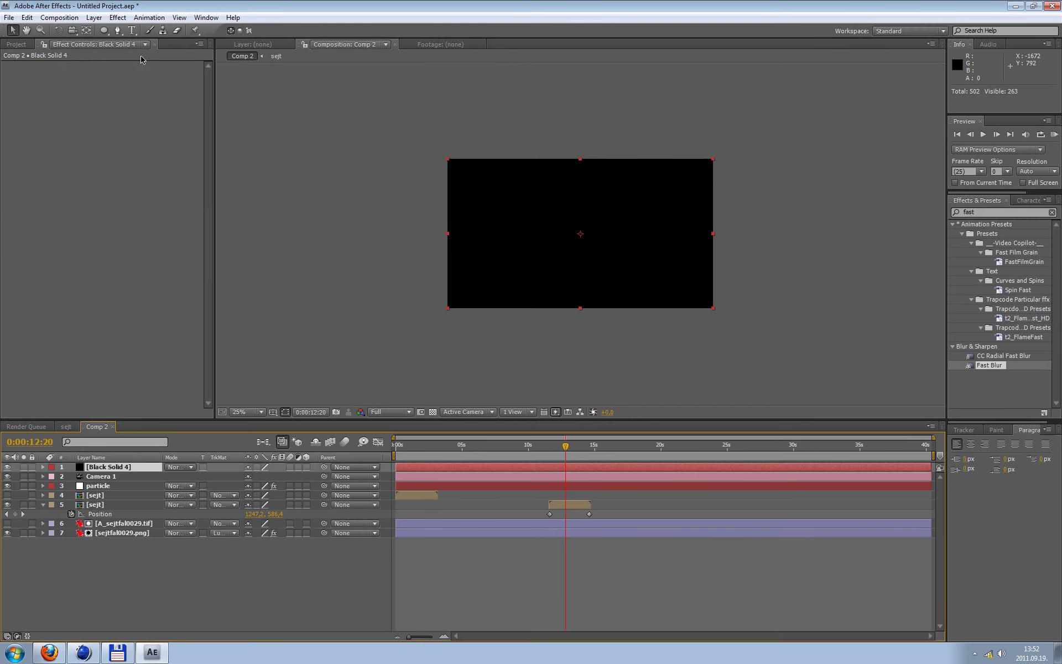
double_click(103, 31)
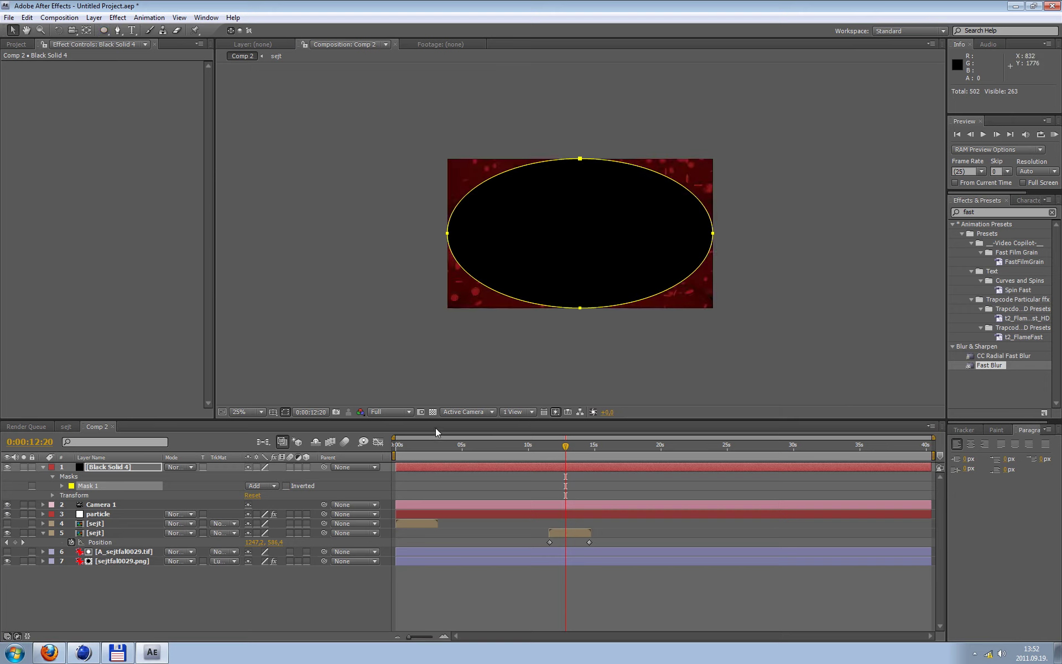
click(408, 412)
click(403, 467)
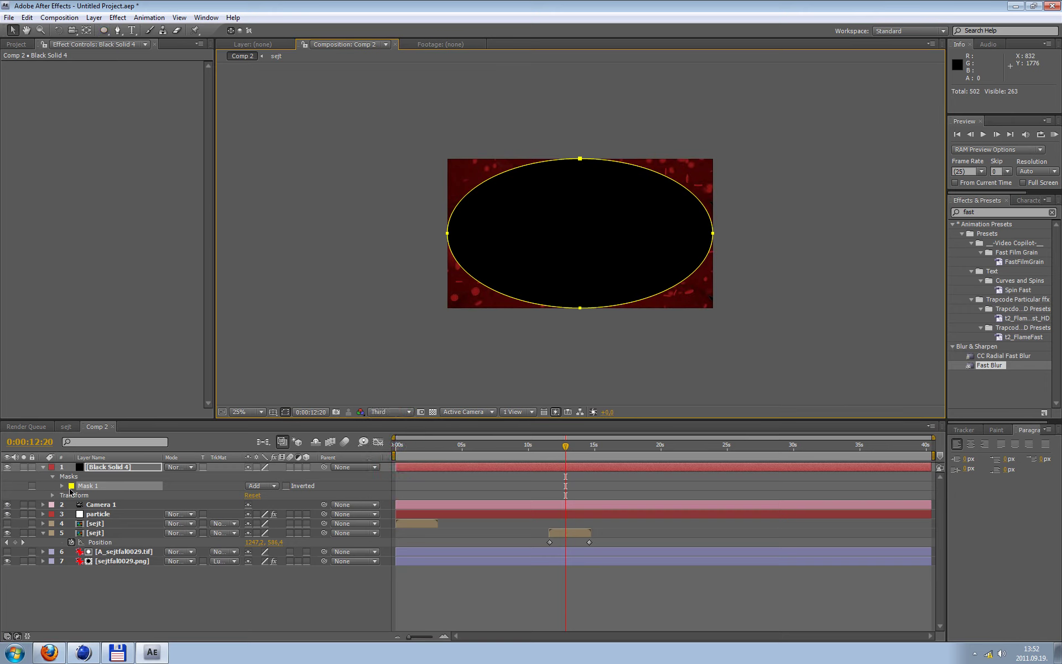
Set the ellipse mask to Subtract with a 900-pixel Mask Feather
click(63, 486)
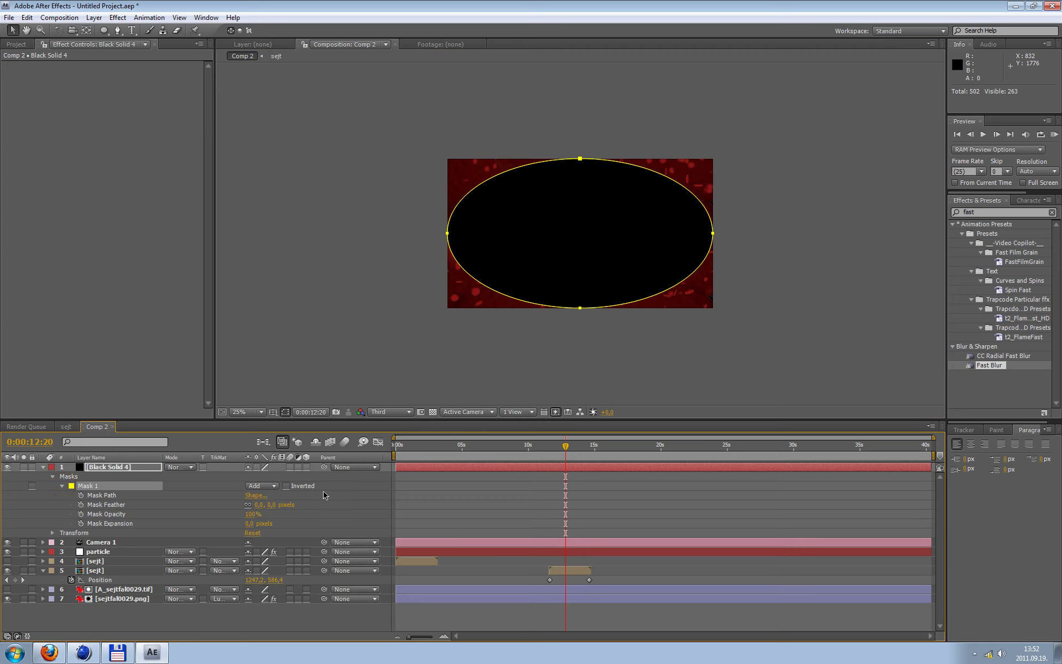
click(273, 486)
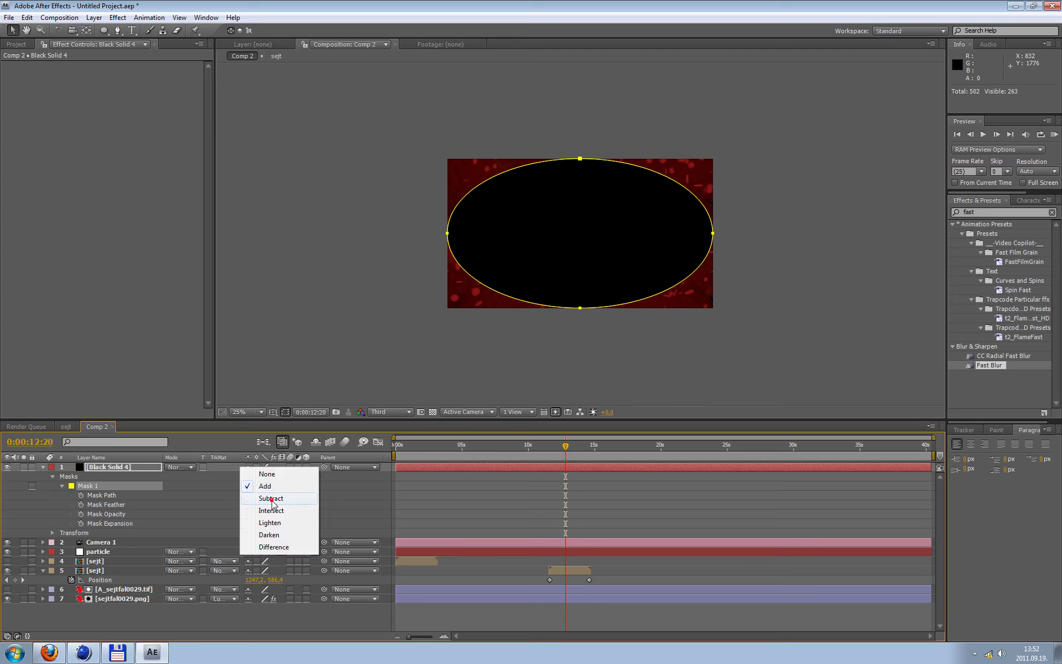
click(269, 503)
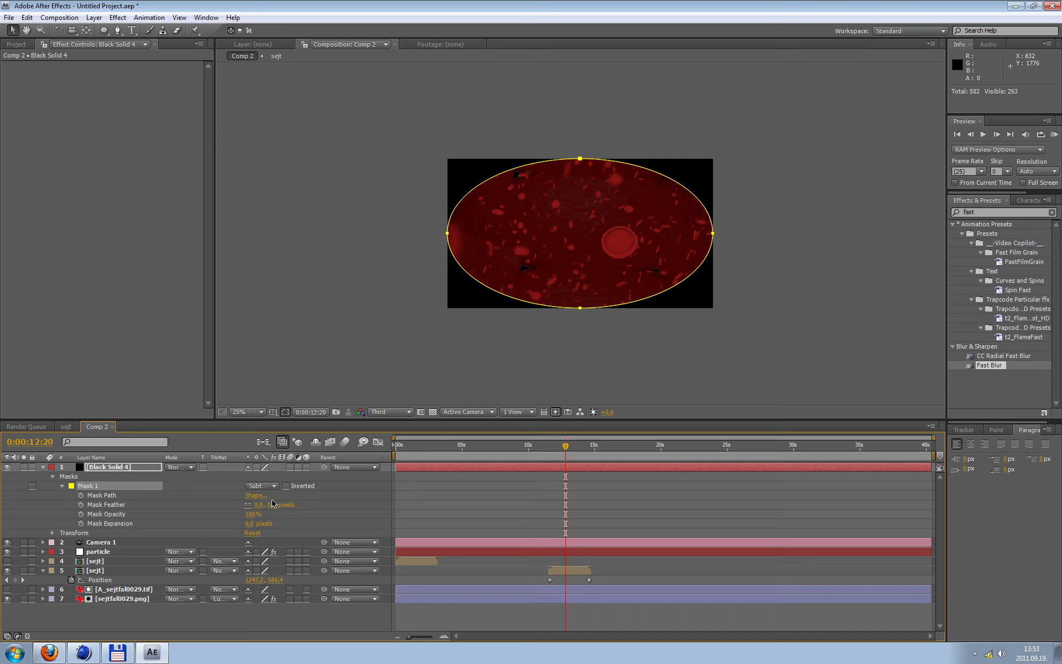
click(272, 508)
text(00)
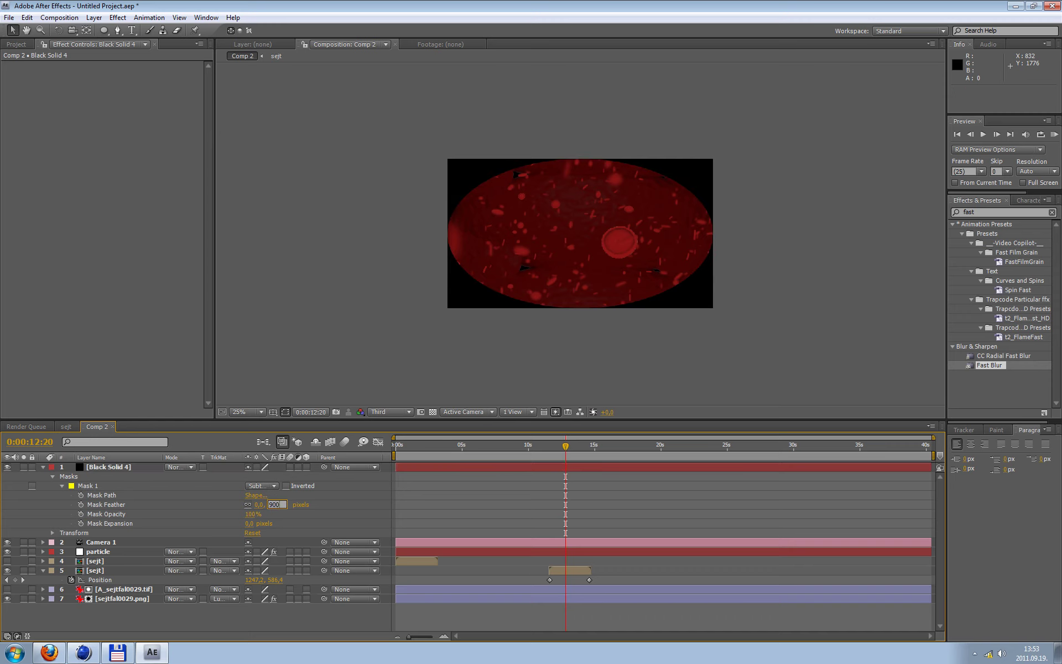
key(Return)
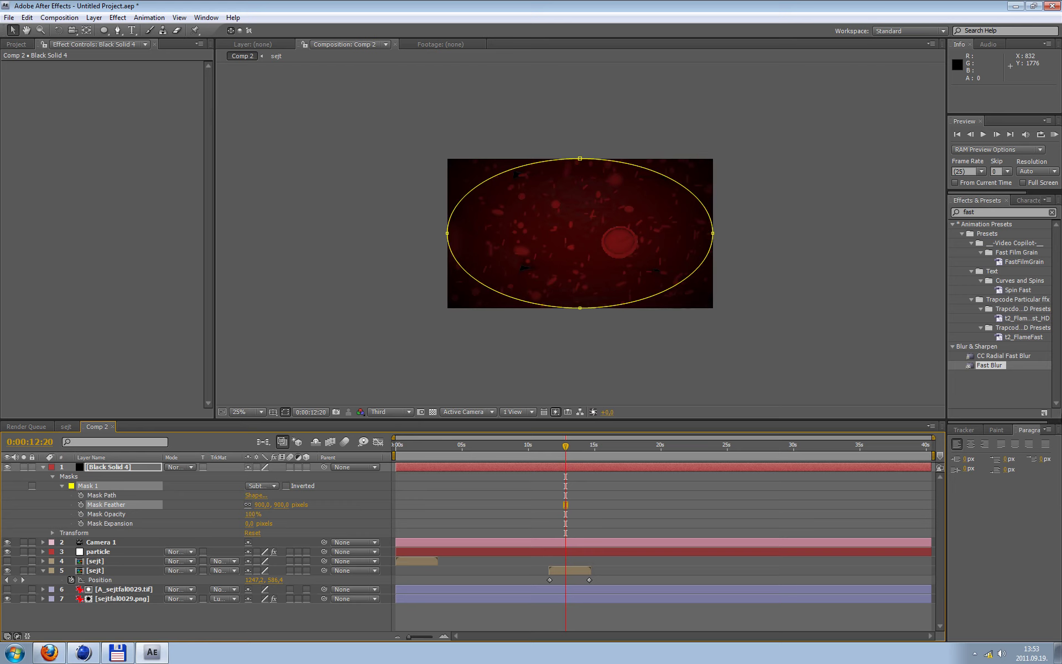
click(327, 182)
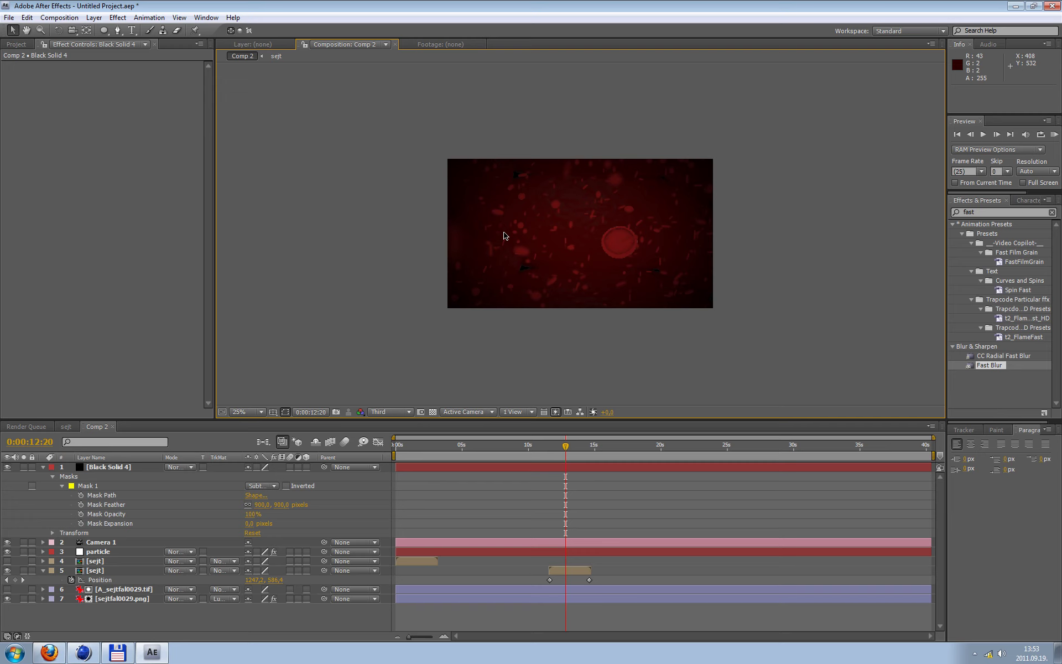
Create a new black solid 200 pixels tall for the letterbox bar
click(43, 466)
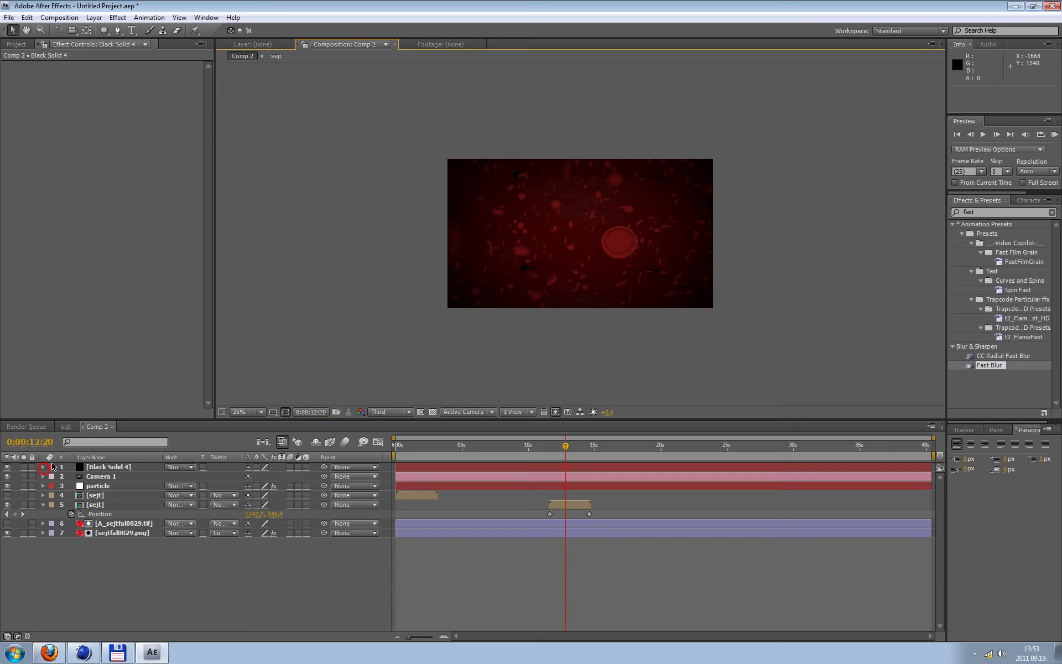
click(94, 17)
click(341, 42)
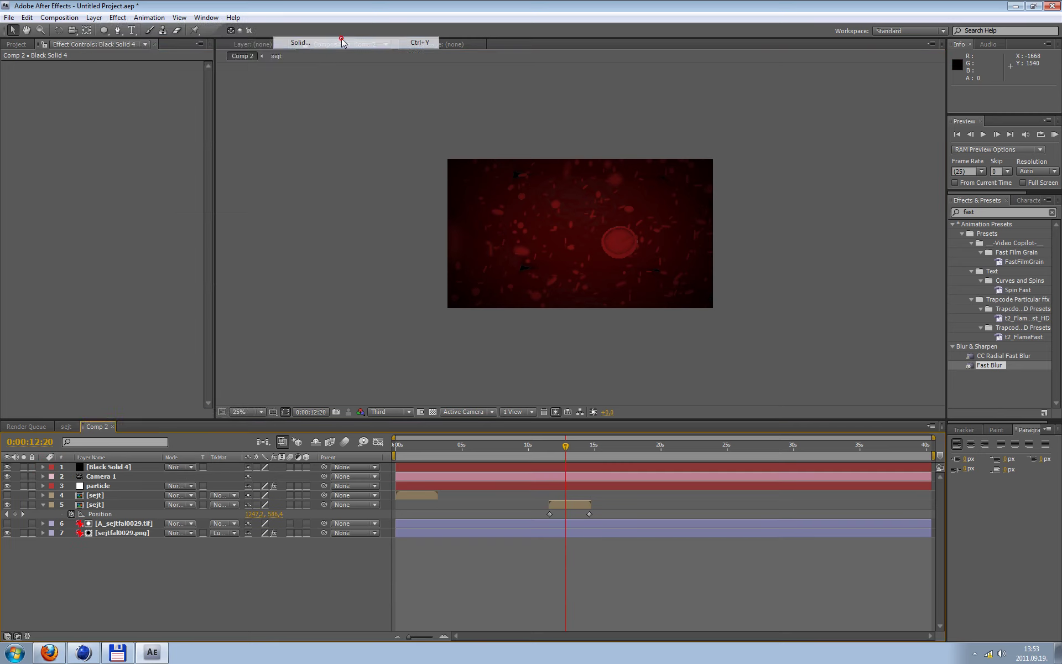
click(142, 118)
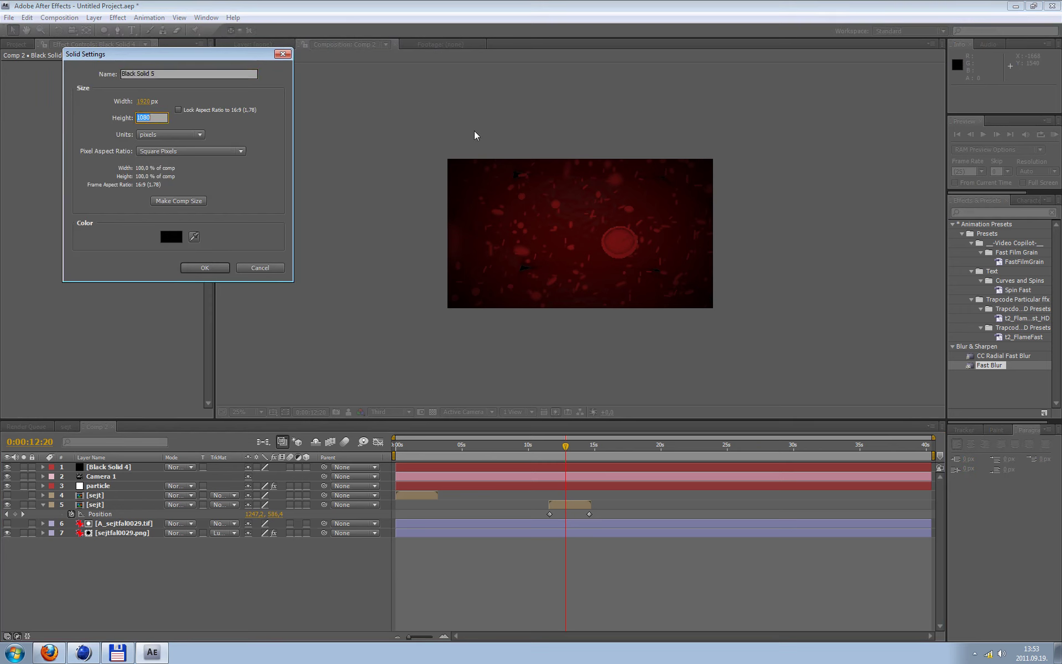
text(200)
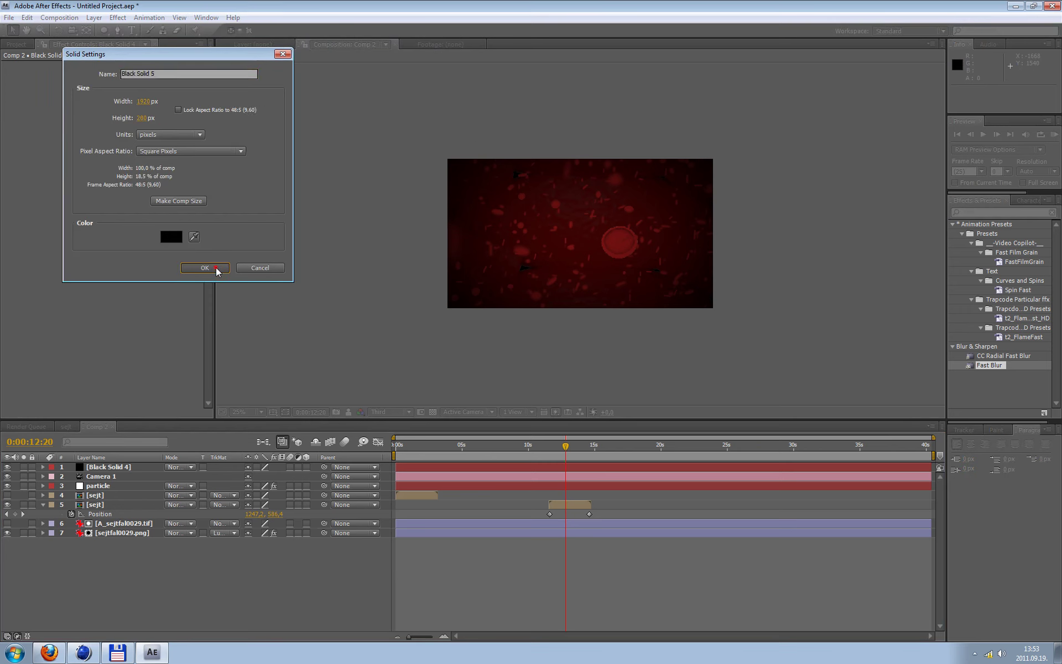
click(205, 268)
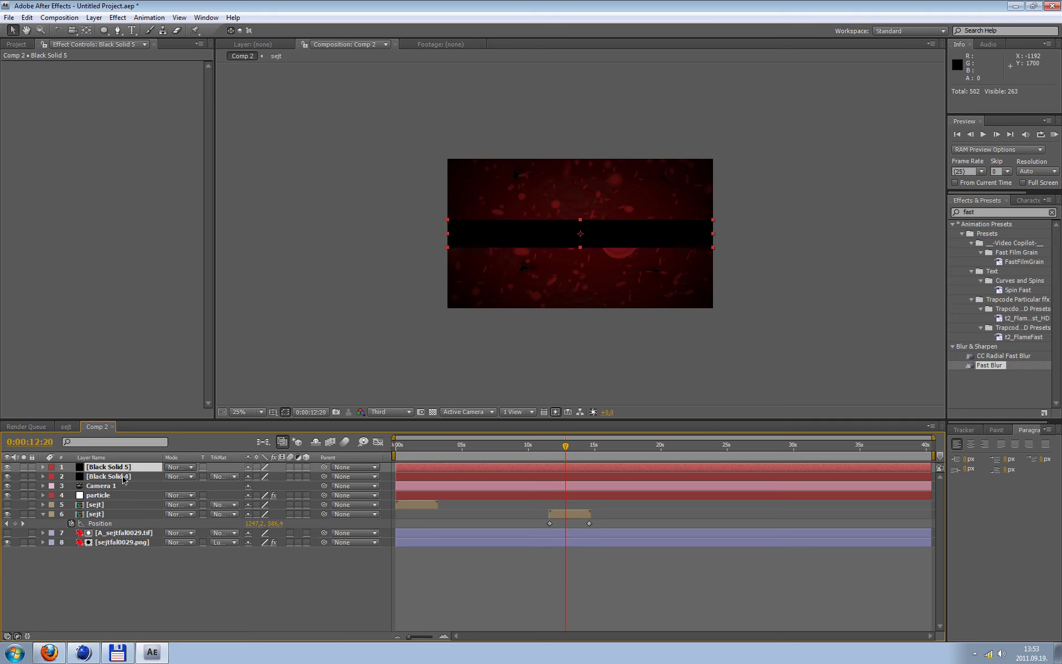
Set the black bar's Position Y to 0 so it sits on the top edge
key(p)
click(271, 476)
text(0)
key(Return)
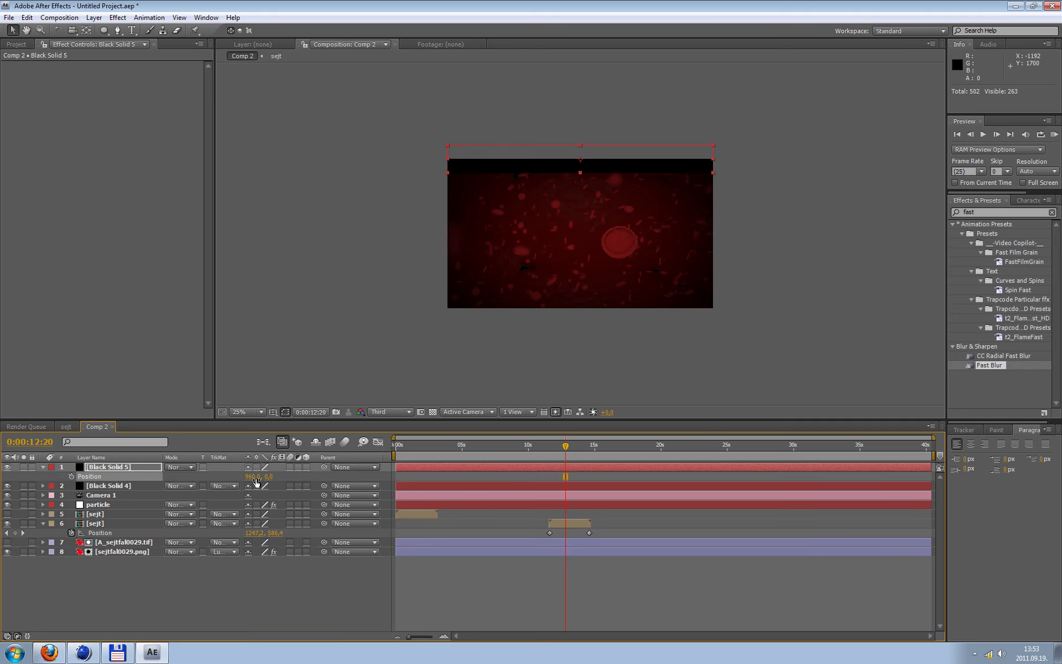
Duplicate the top bar and move the copy to Position Y 1080 at the bottom edge
click(103, 467)
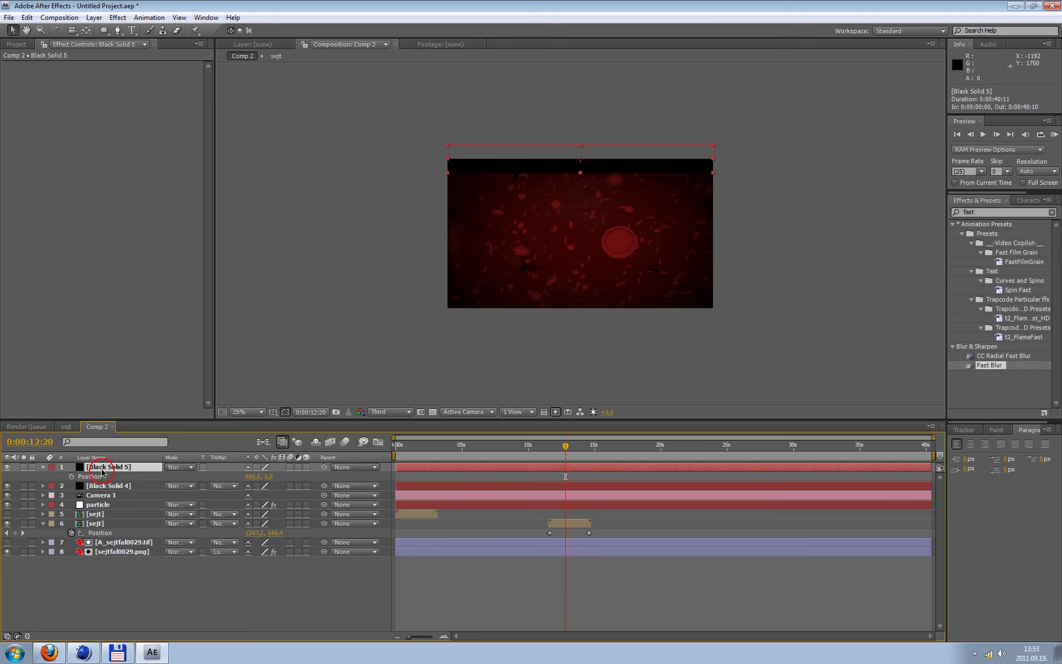
key(ctrl+d)
click(267, 485)
text(108)
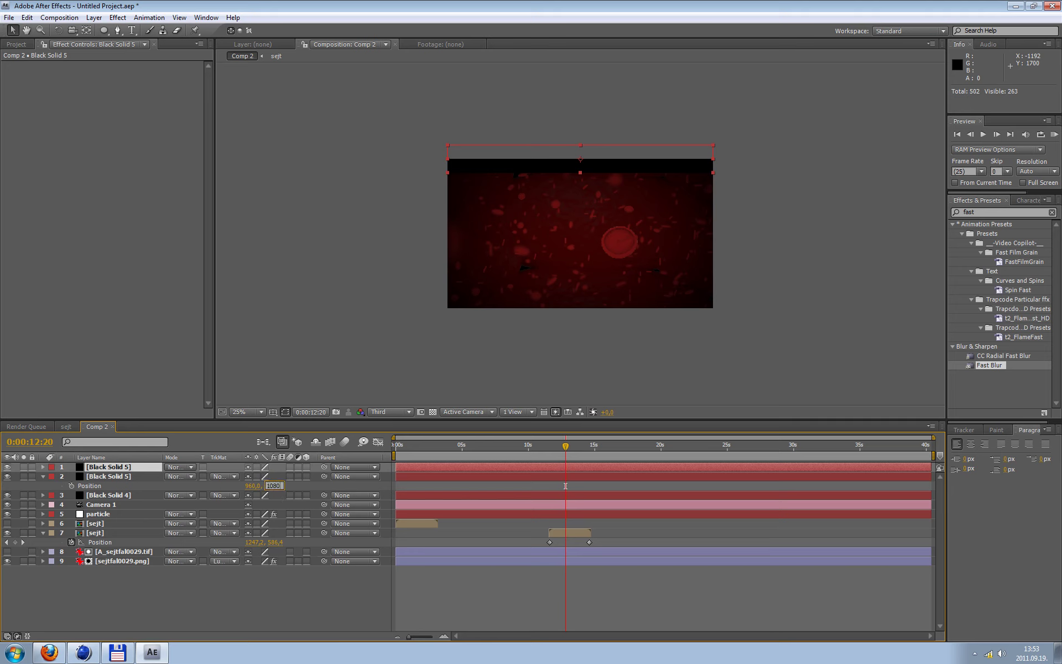
key(Return)
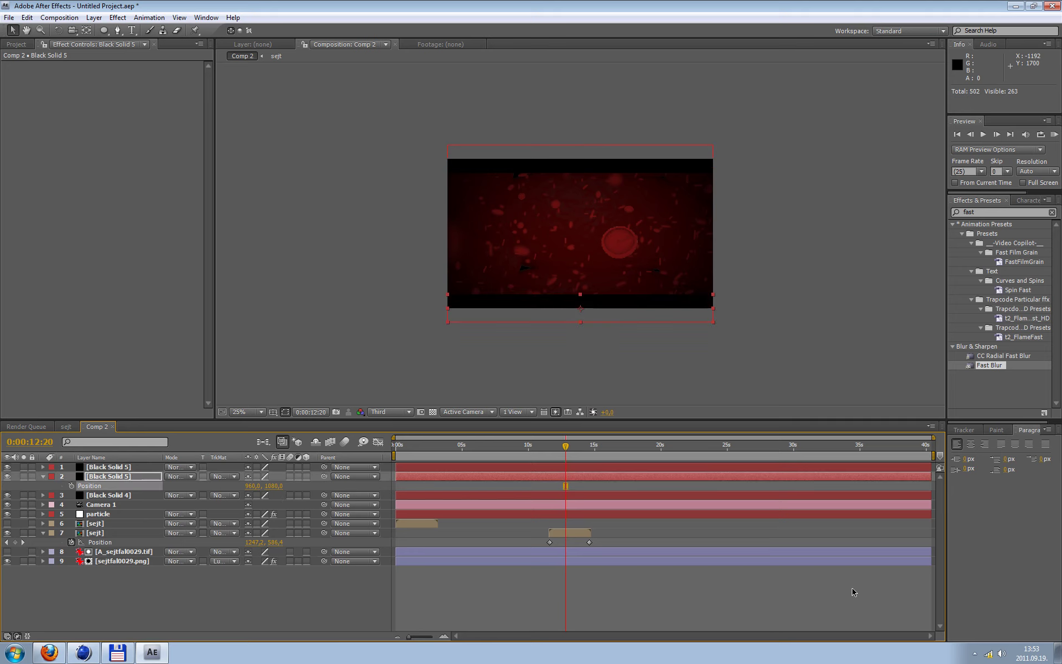
click(310, 110)
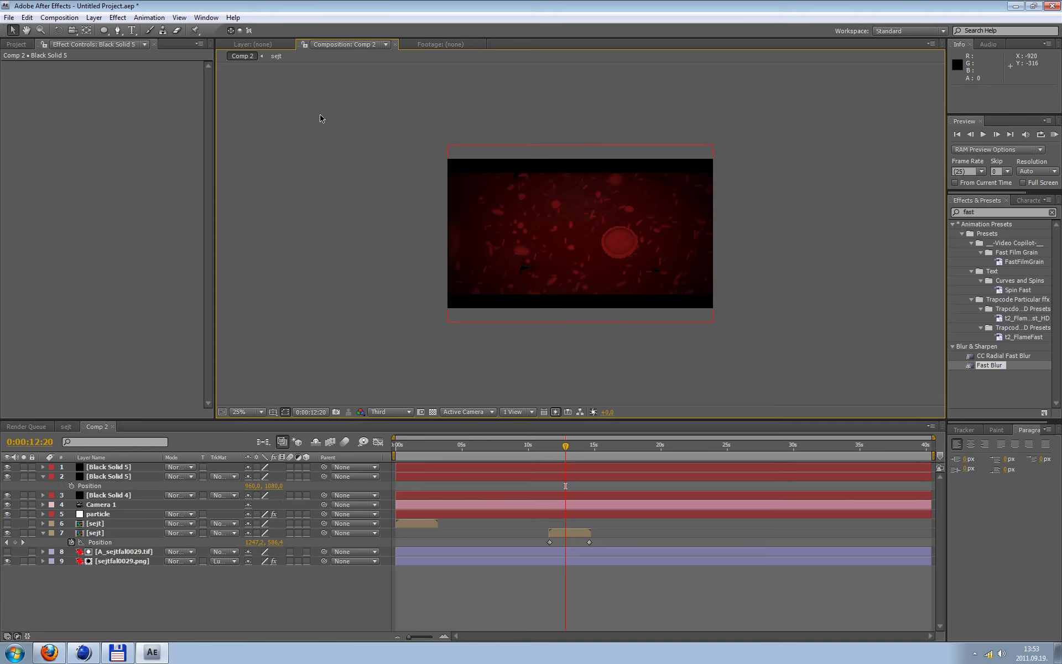